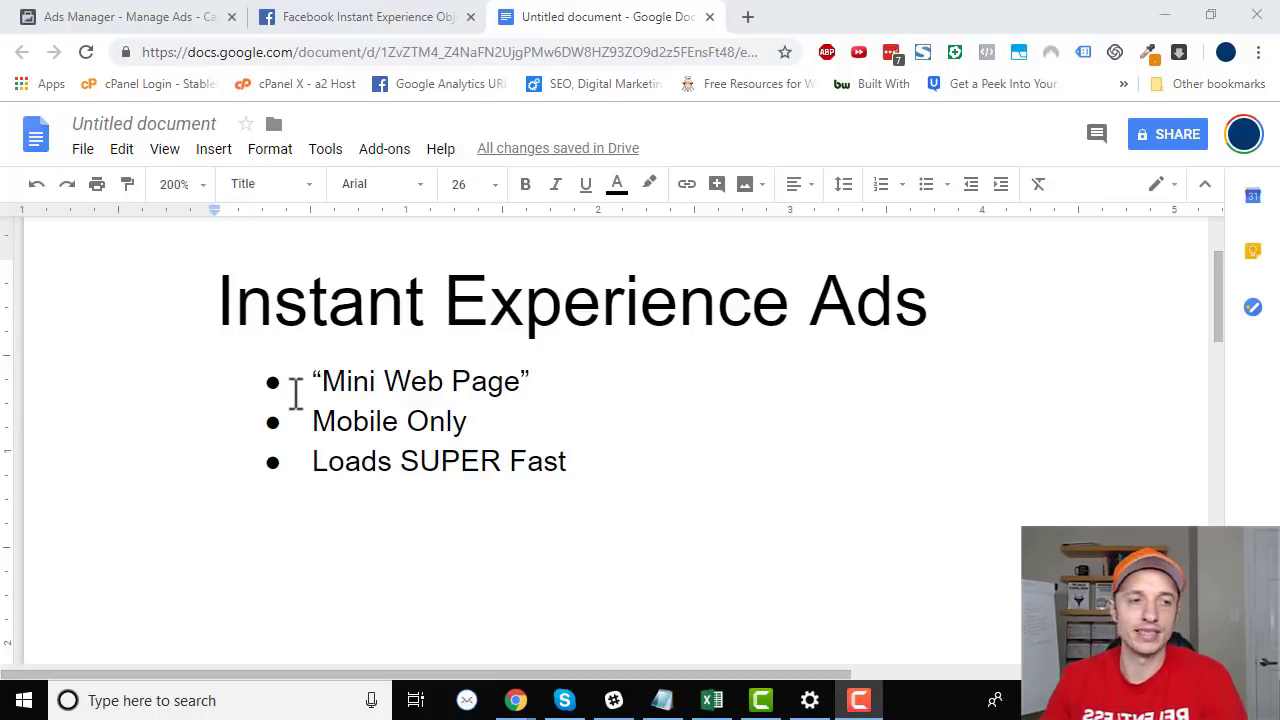
# Highlight the Mini Web Page, Mobile Only and Loads SUPER Fast bullets in the notes
pyautogui.moveTo(323, 378); pyautogui.dragTo(549, 377)
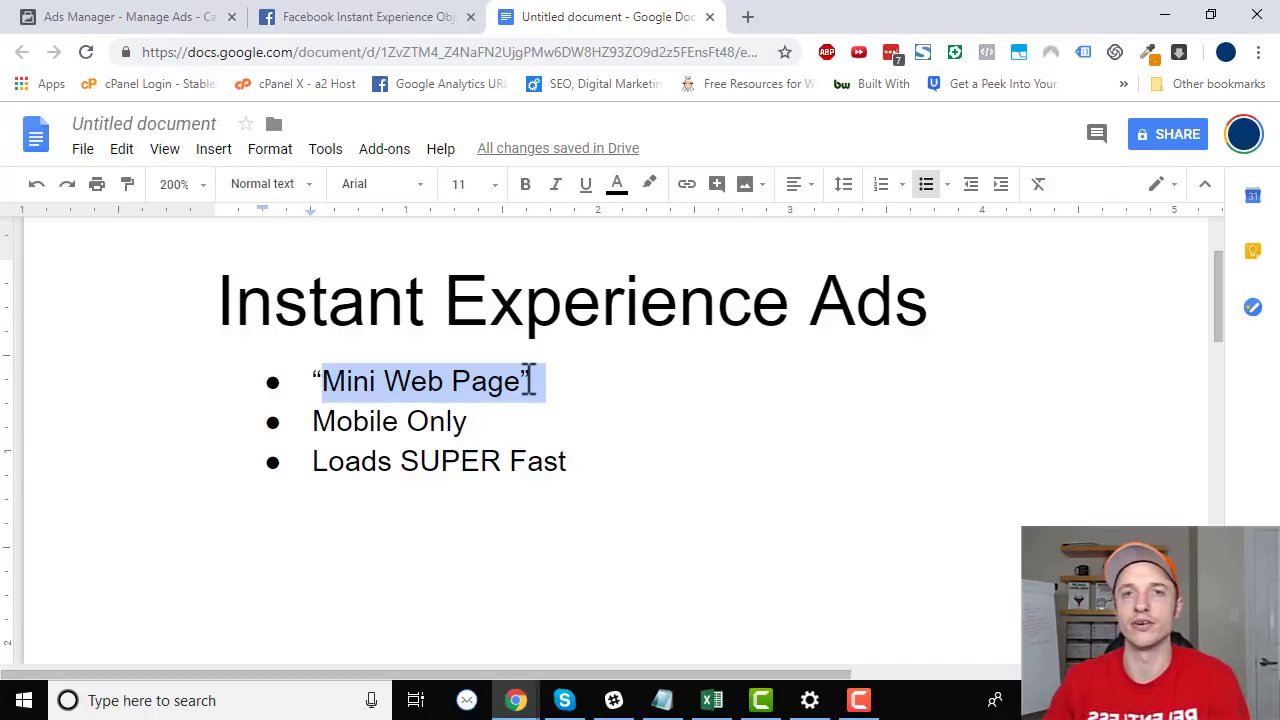
pyautogui.moveTo(468, 421); pyautogui.dragTo(246, 421)
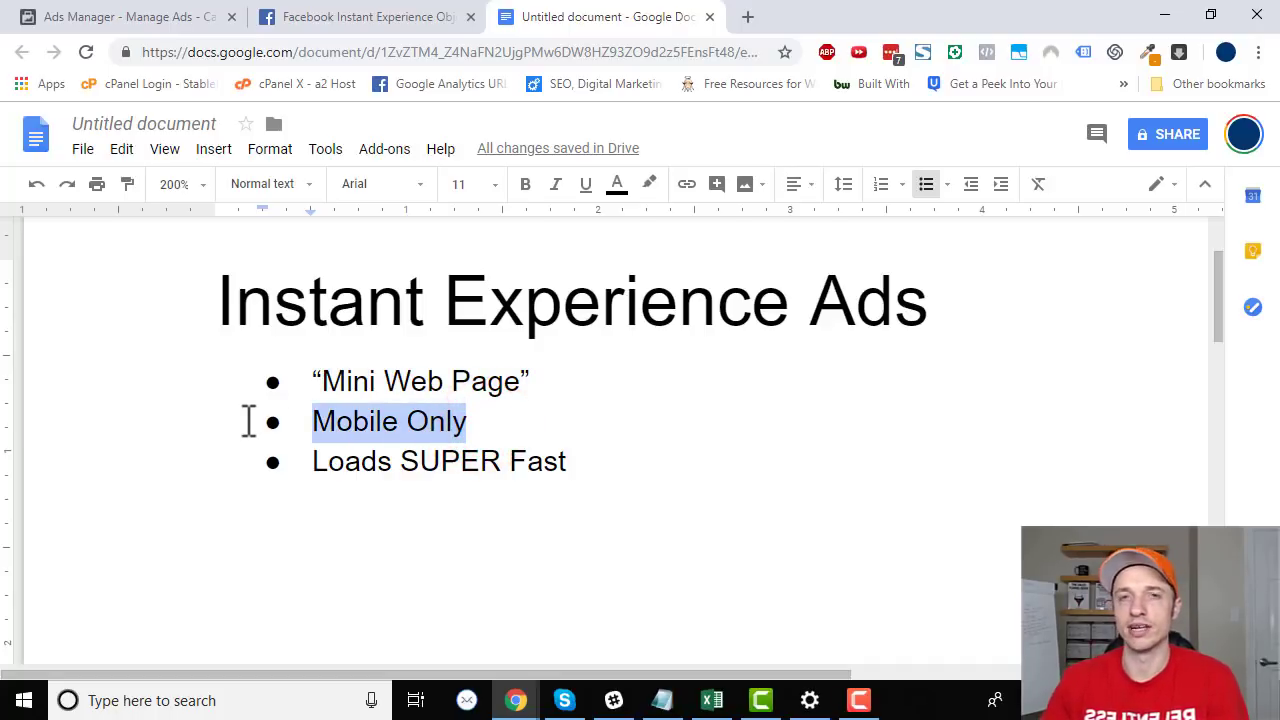
pyautogui.click(330, 470)
pyautogui.moveTo(314, 463); pyautogui.dragTo(594, 457)
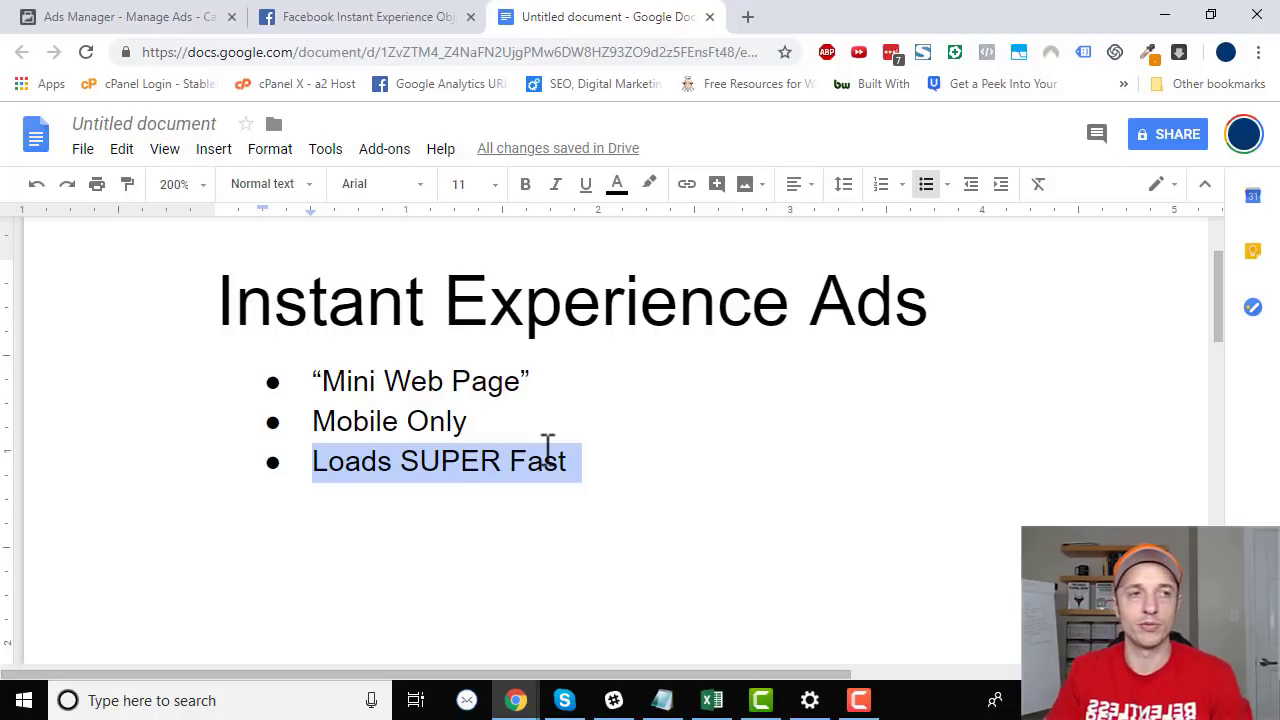
# Read through the Instant Experience objectives article, highlighting 'traffic objective' and 'conversions'
pyautogui.click(360, 17)
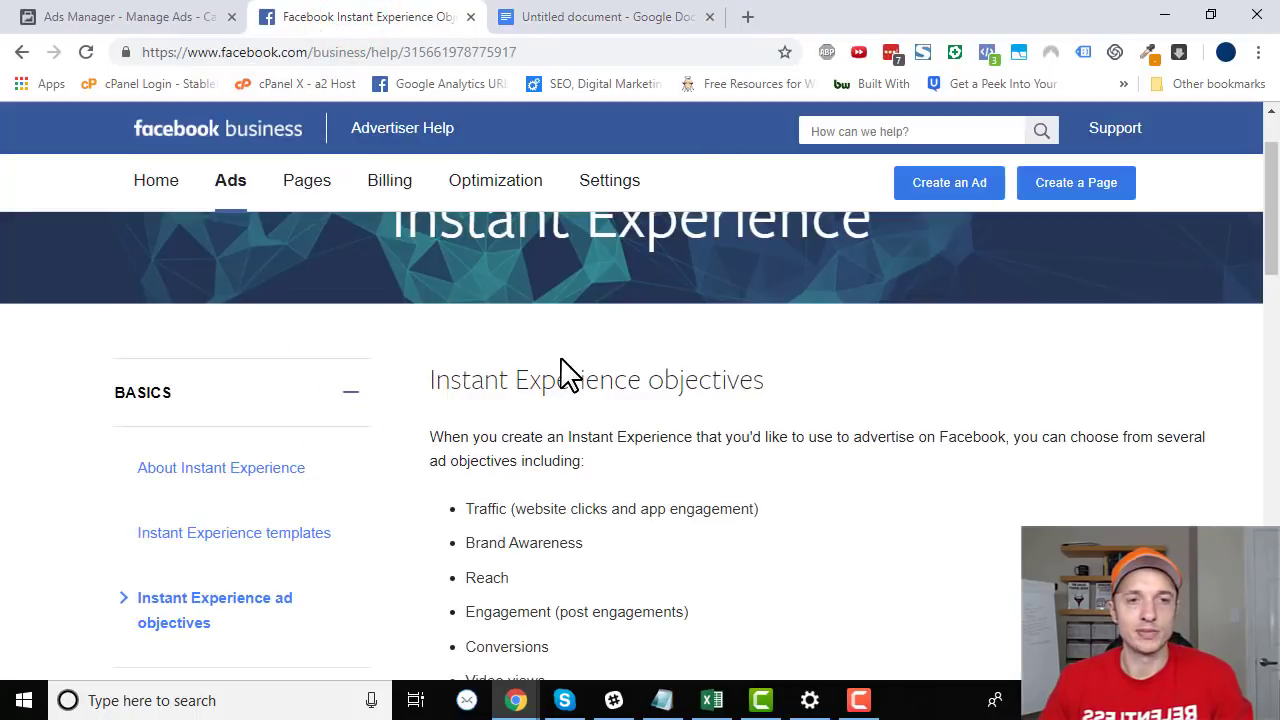
pyautogui.scroll(-1, 566, 372)
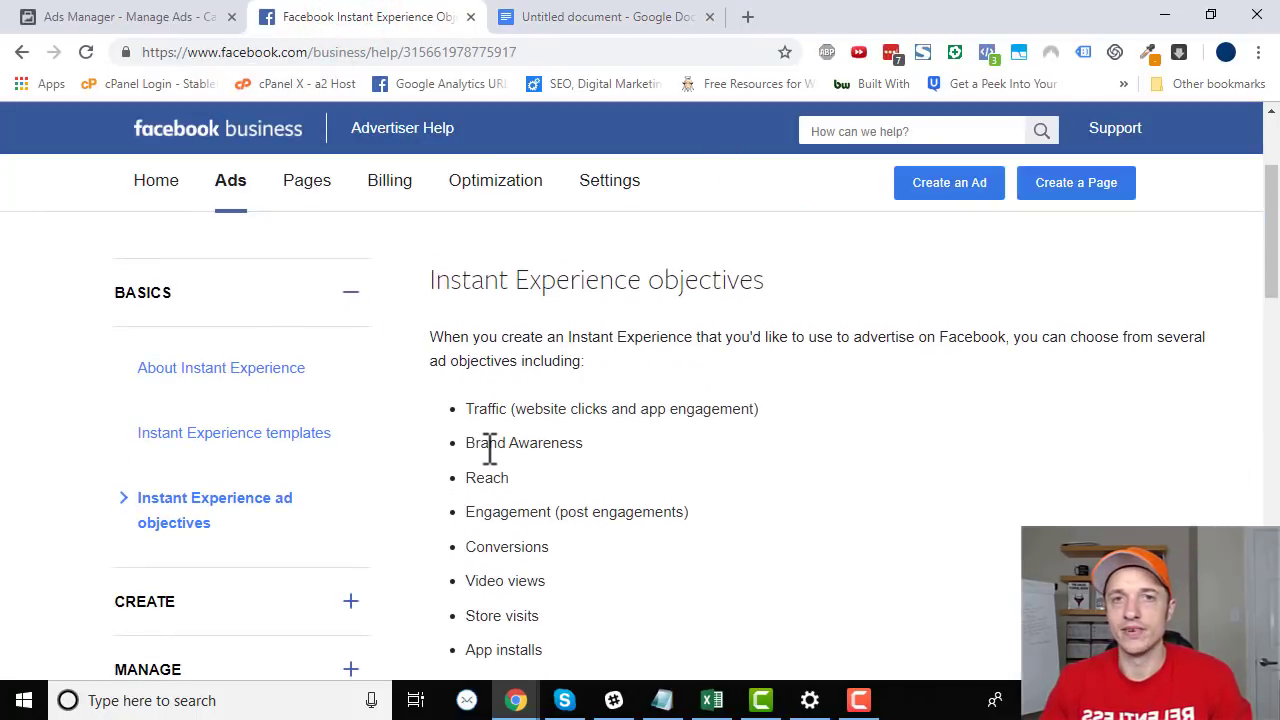
pyautogui.scroll(-2, 490, 450)
pyautogui.scroll(1, 471, 417)
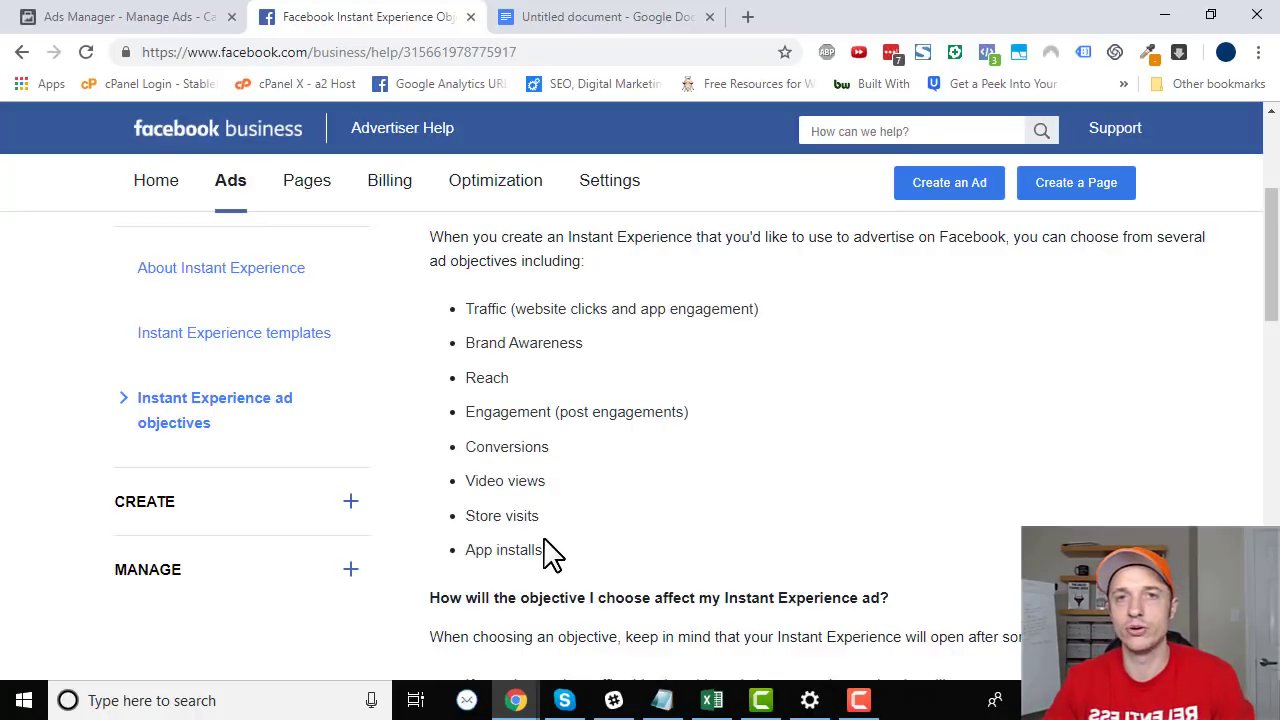
pyautogui.scroll(-4, 553, 553)
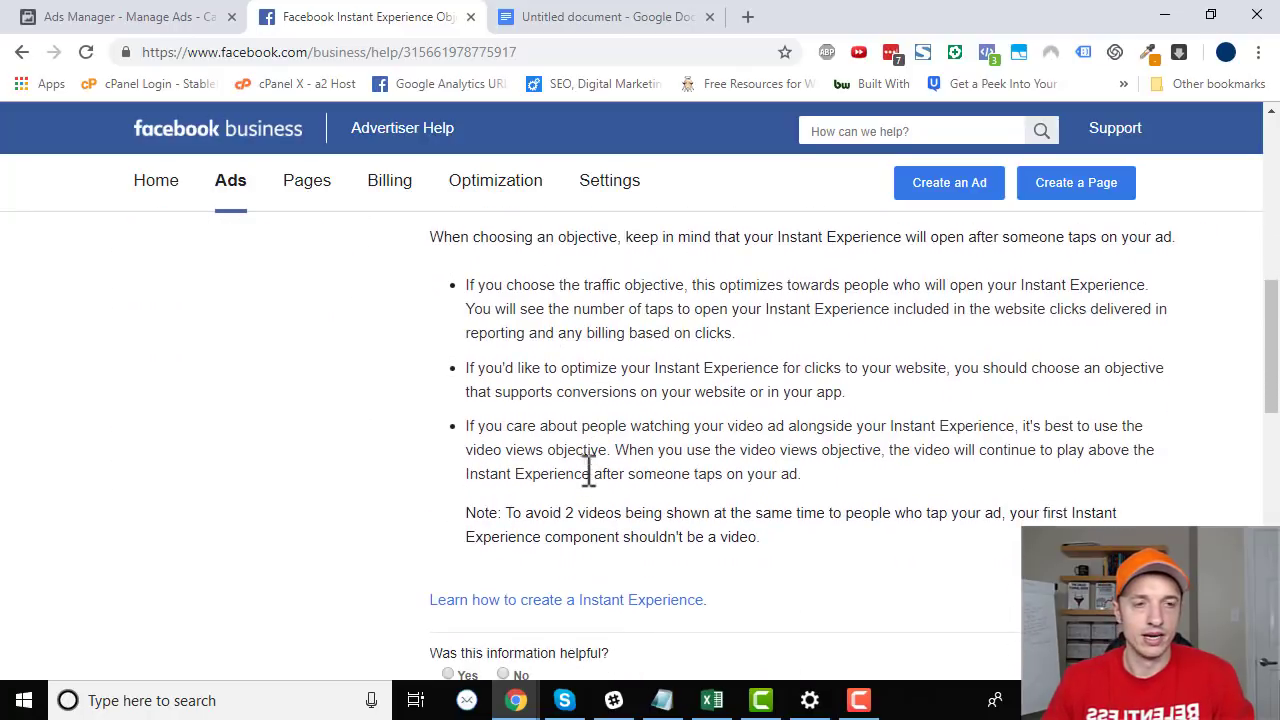
pyautogui.moveTo(584, 285); pyautogui.dragTo(683, 284)
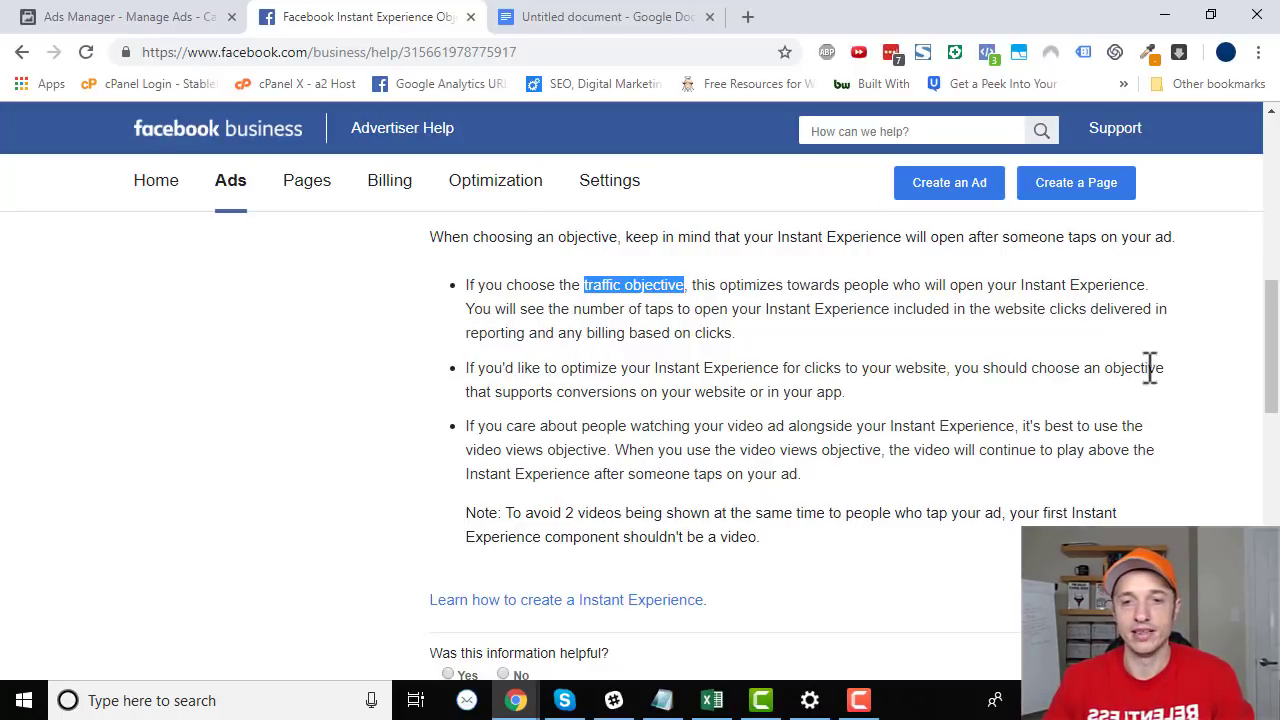
pyautogui.doubleClick(559, 392)
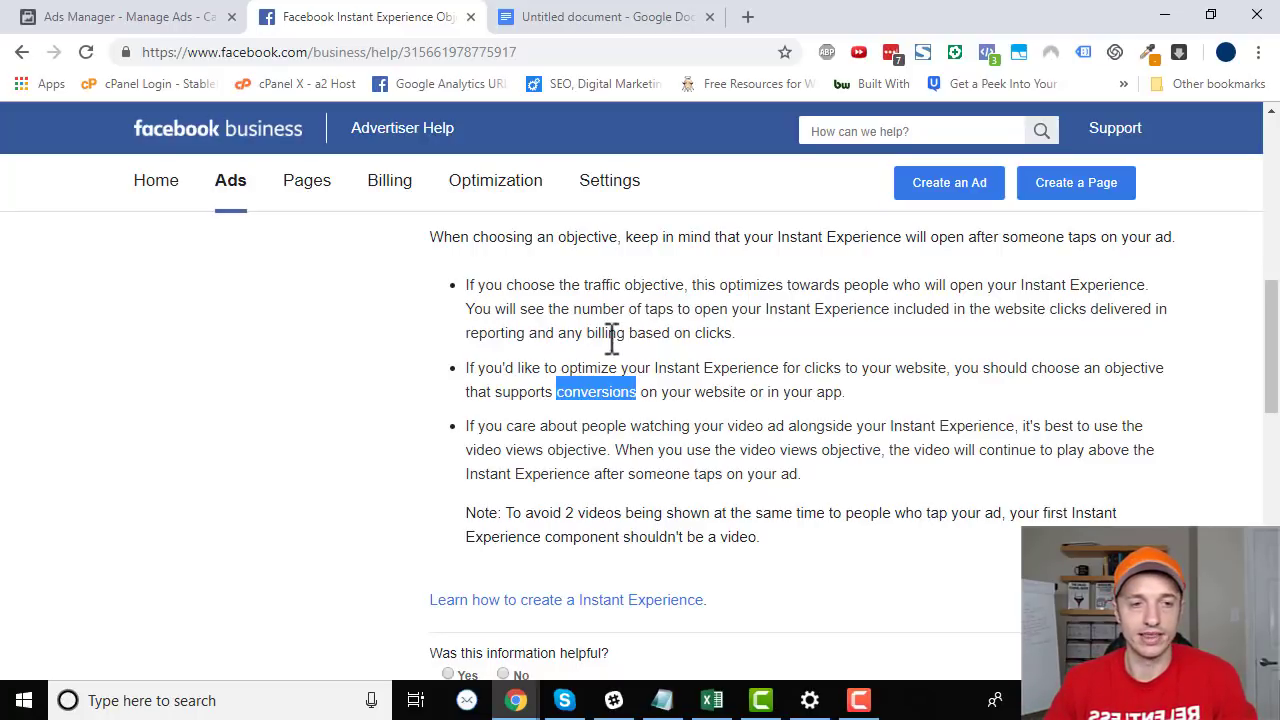
pyautogui.click(553, 435)
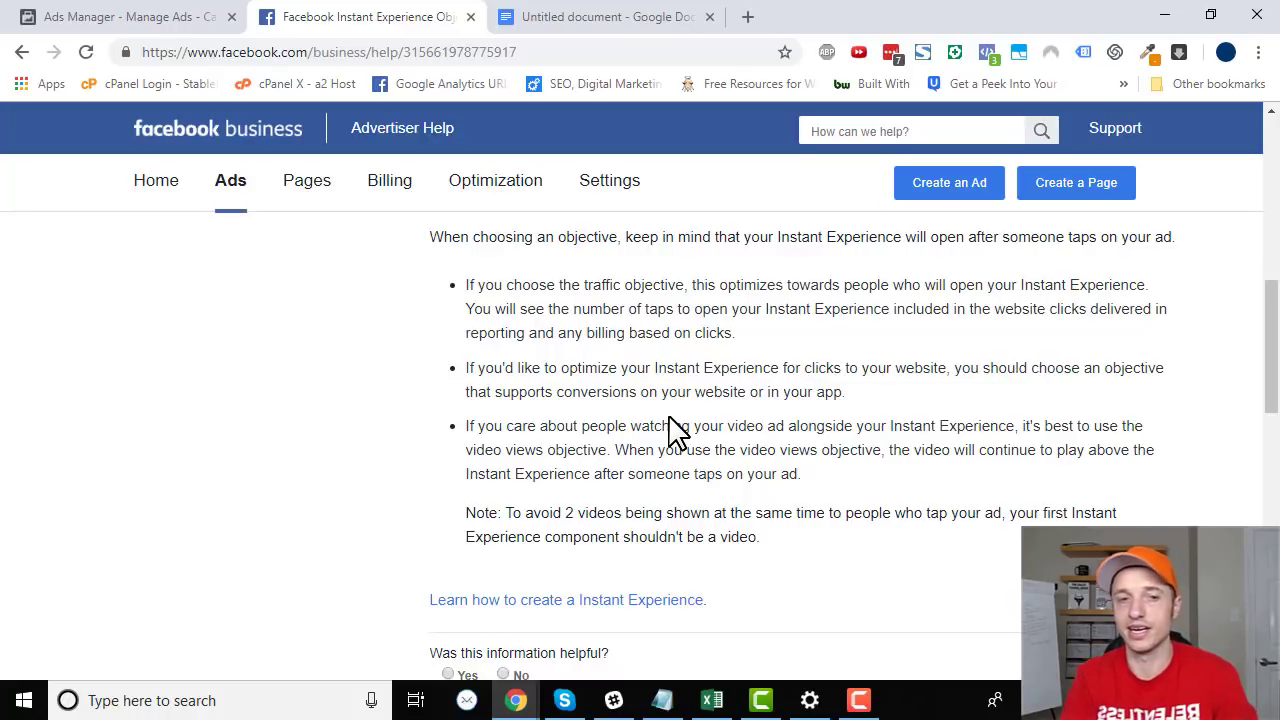
pyautogui.scroll(2, 600, 365)
pyautogui.scroll(1, 729, 429)
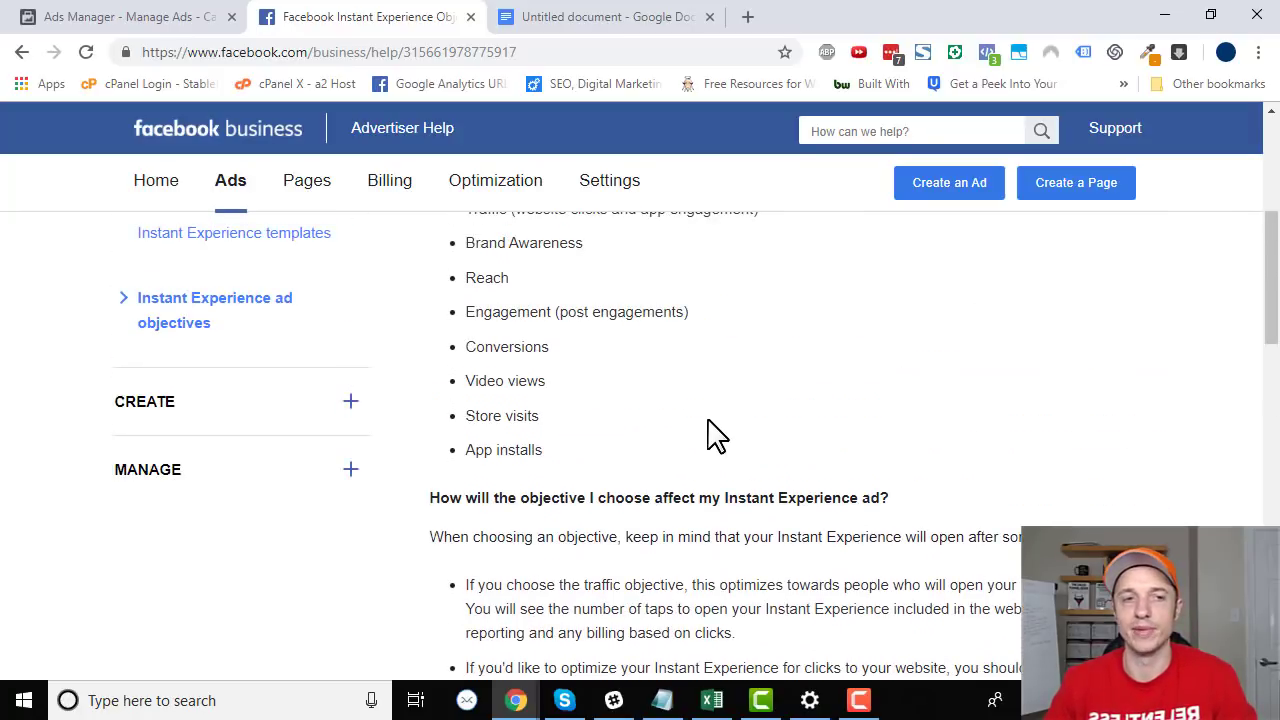
pyautogui.scroll(-1, 600, 470)
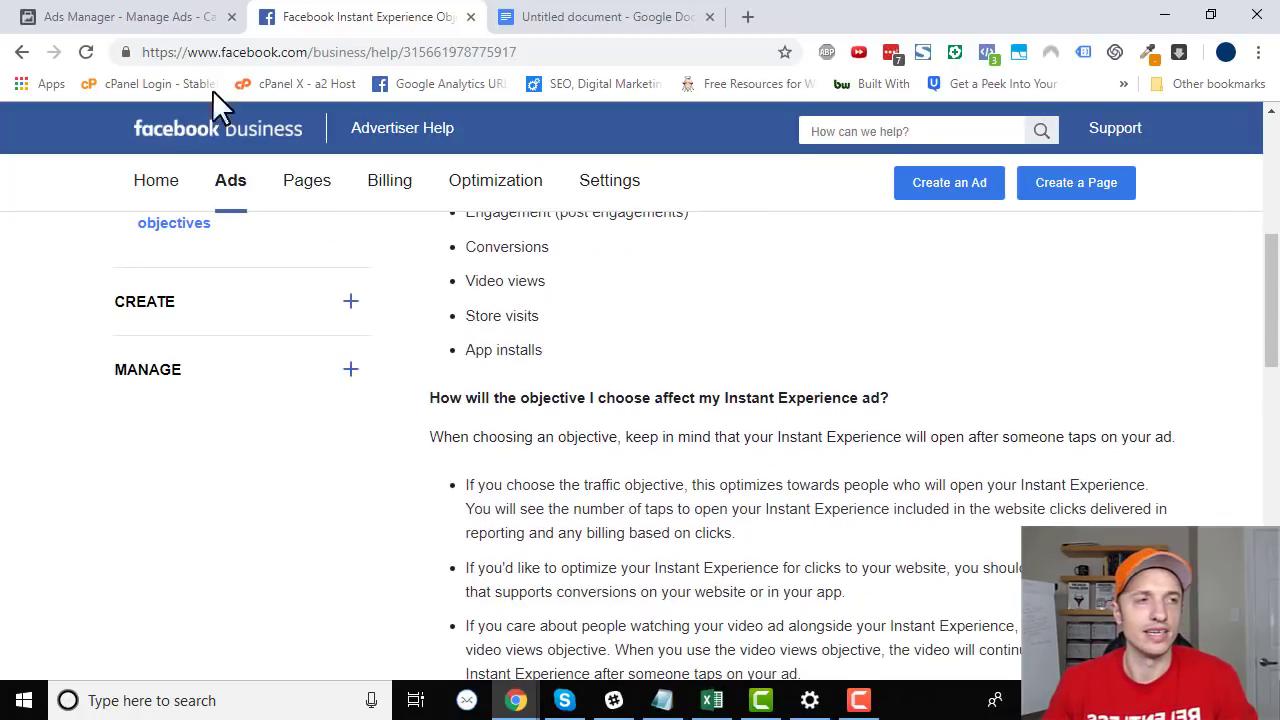
# Start a new campaign named Instant Experience with Auction buying type and Traffic objective
pyautogui.click(135, 18)
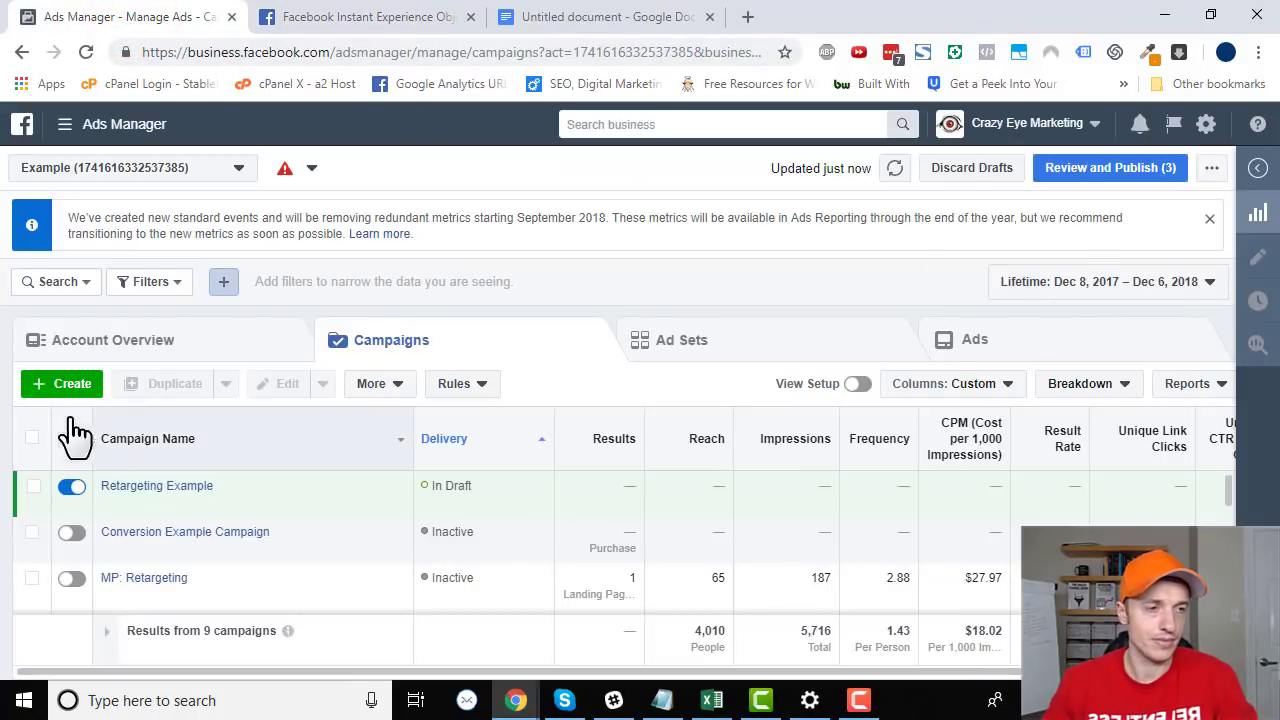
pyautogui.click(70, 384)
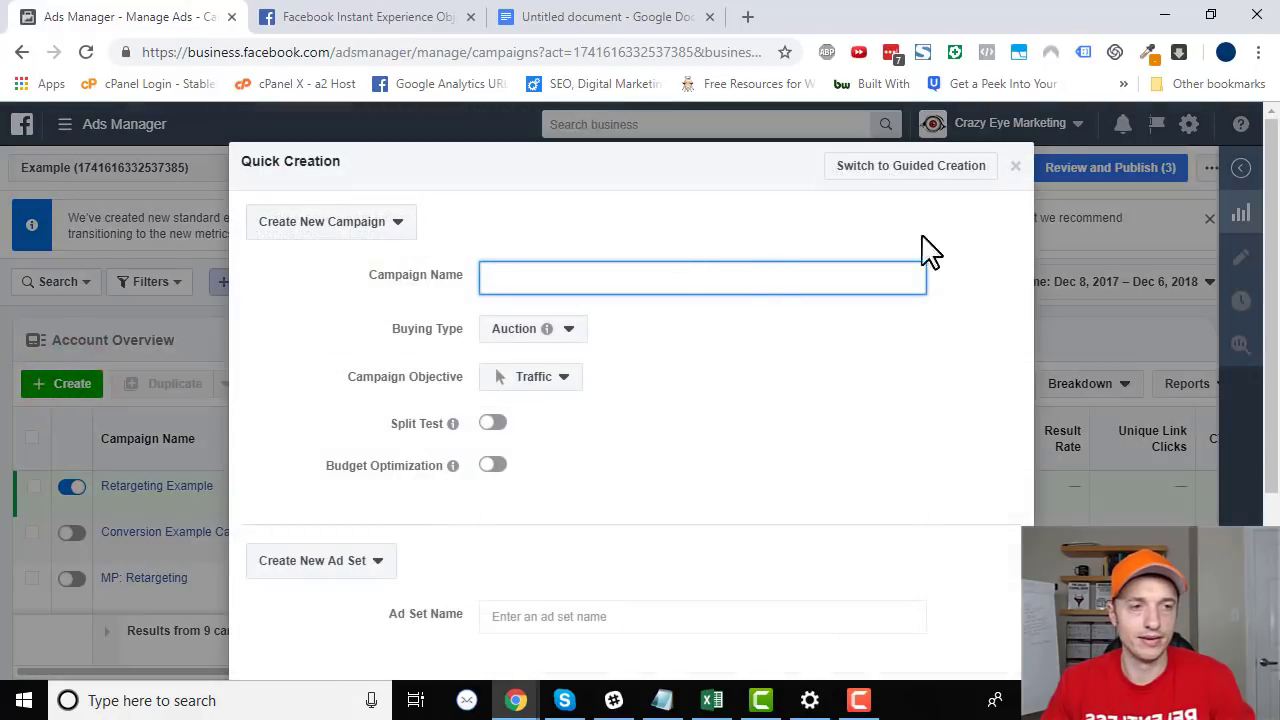
pyautogui.click(677, 272)
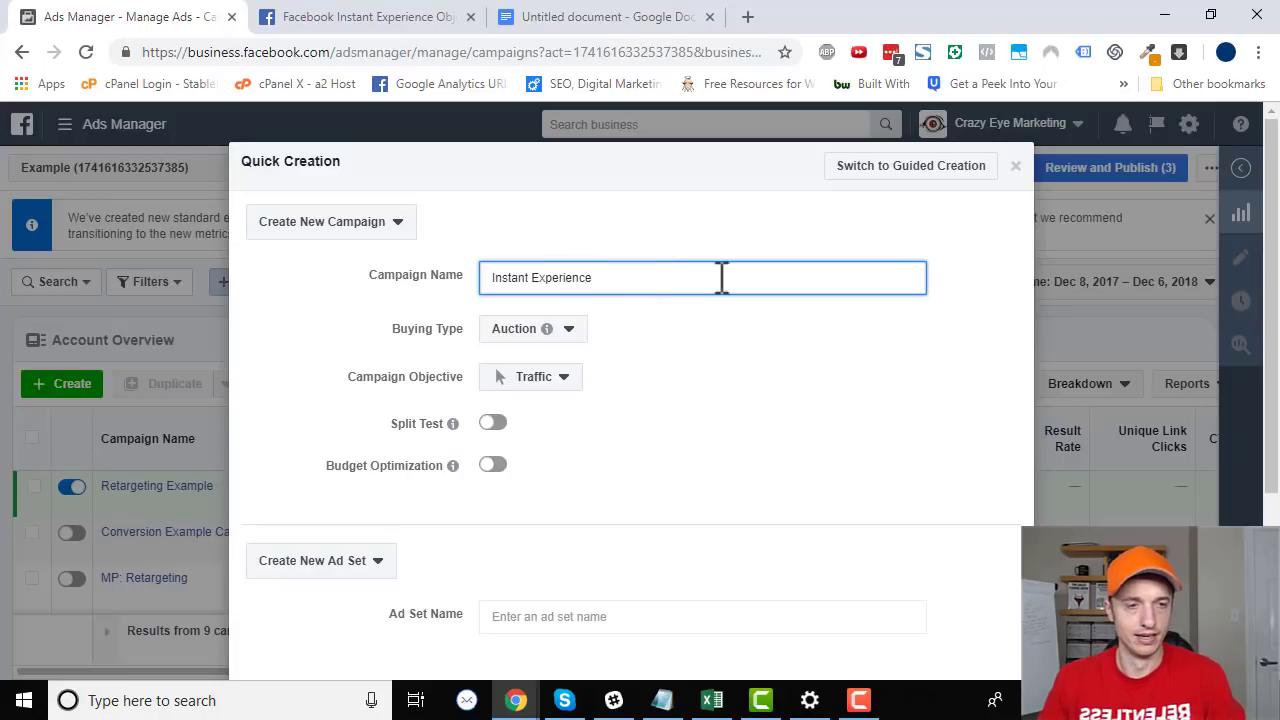
pyautogui.click(530, 330)
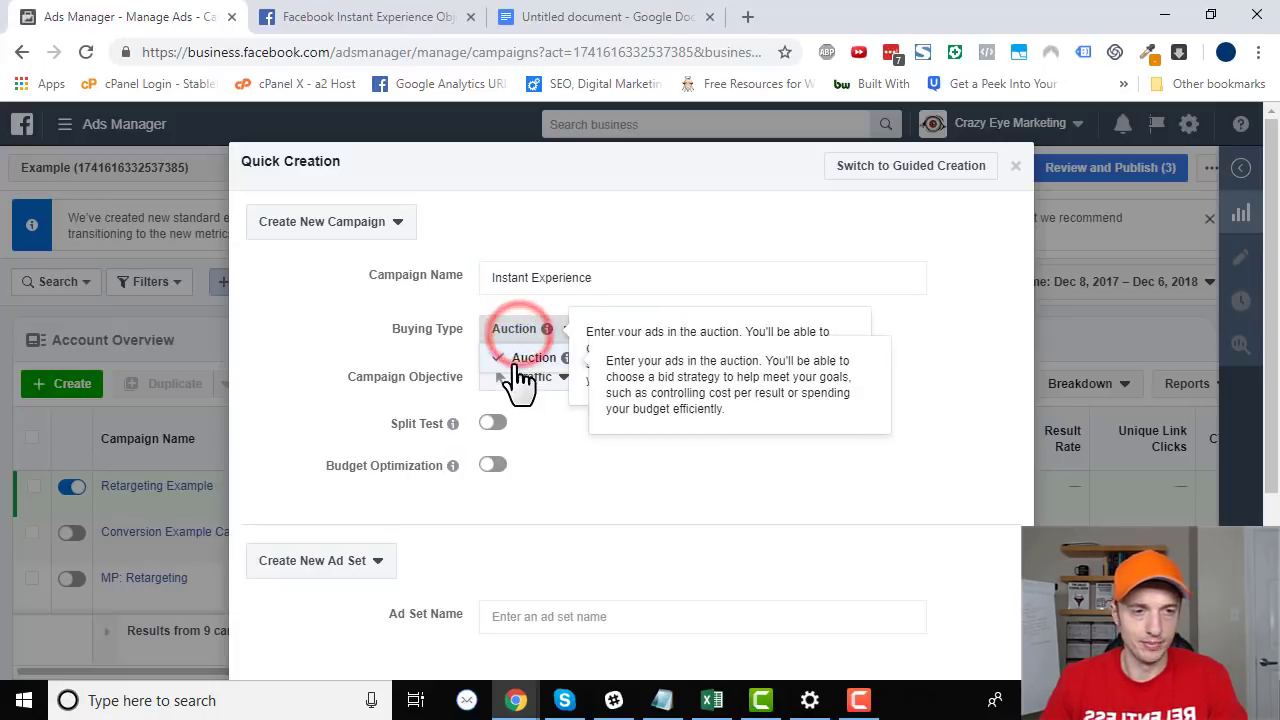
pyautogui.click(520, 358)
pyautogui.click(527, 333)
pyautogui.click(519, 360)
pyautogui.scroll(-1, 800, 385)
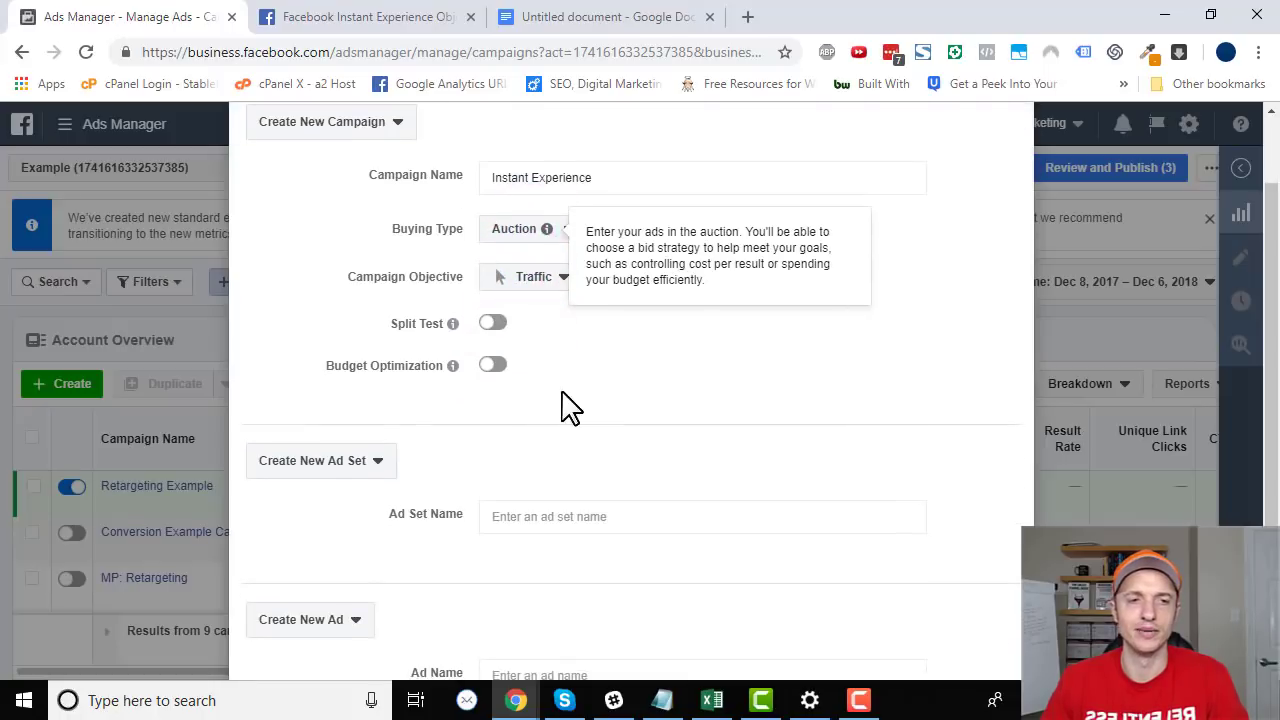
pyautogui.click(561, 280)
pyautogui.click(565, 421)
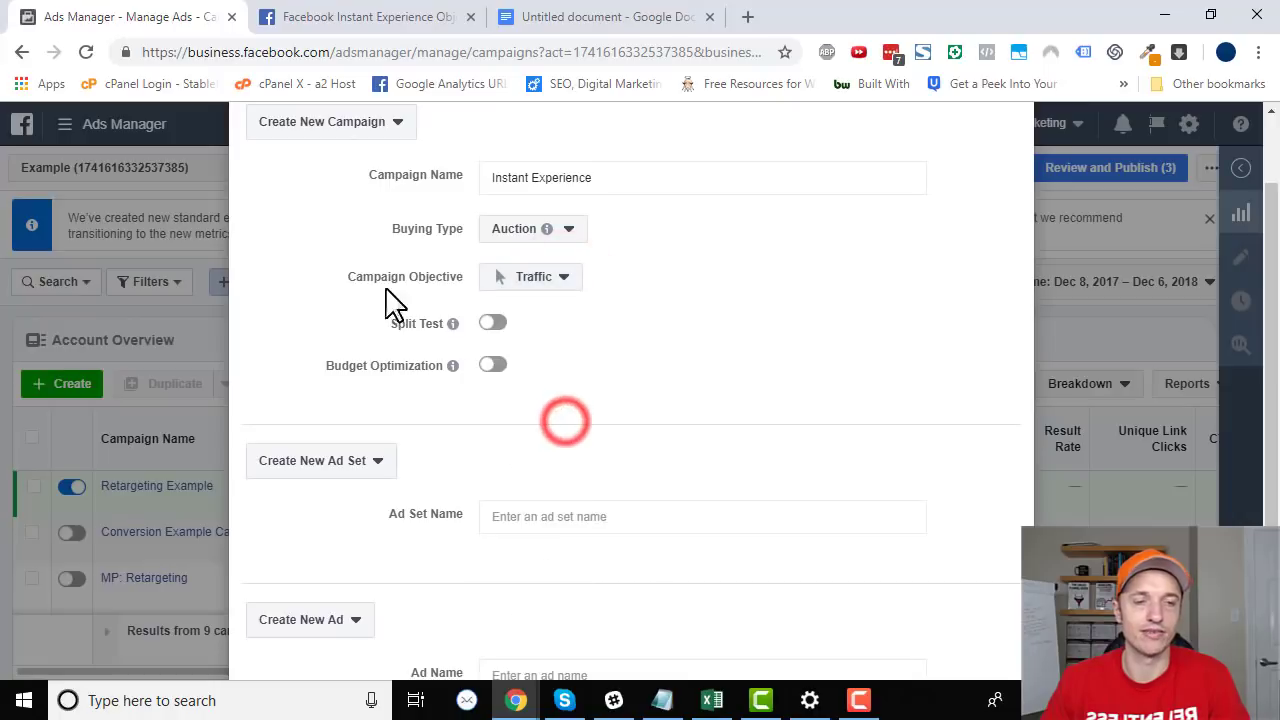
# Check Traffic in the help article's objectives list, then return to the campaign form
pyautogui.click(374, 16)
pyautogui.scroll(4, 586, 414)
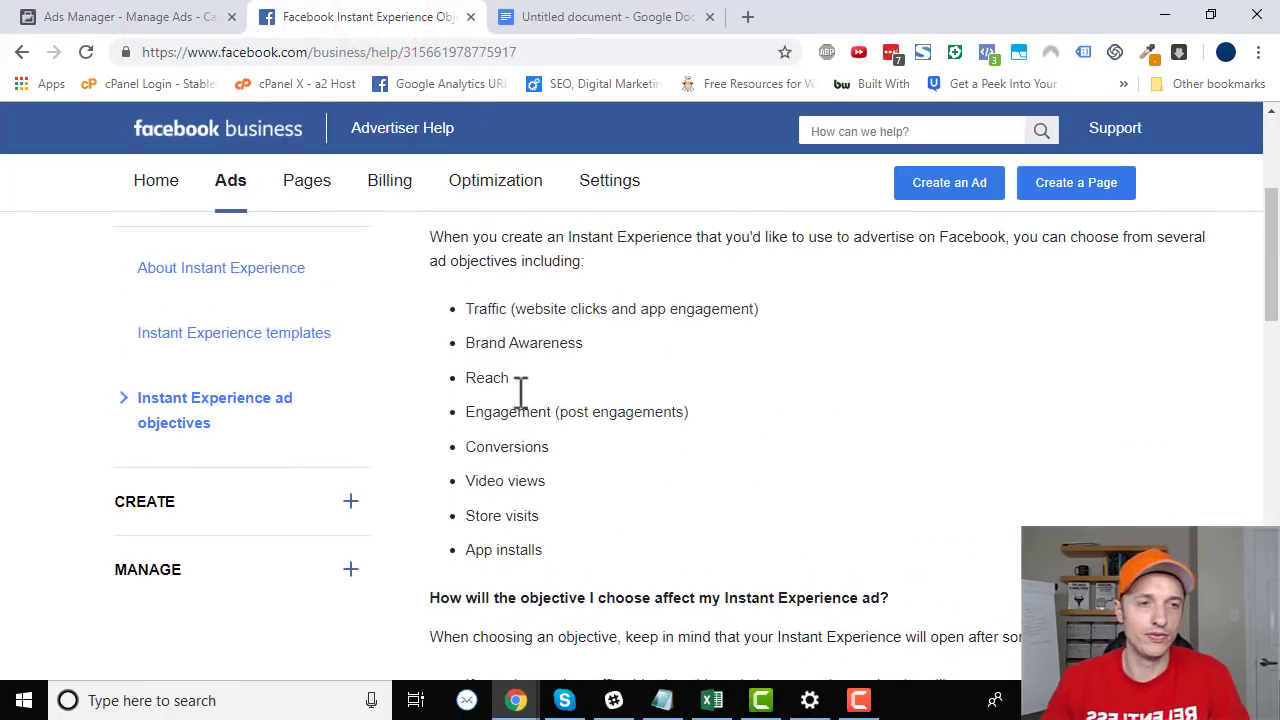
pyautogui.click(505, 308)
pyautogui.click(112, 16)
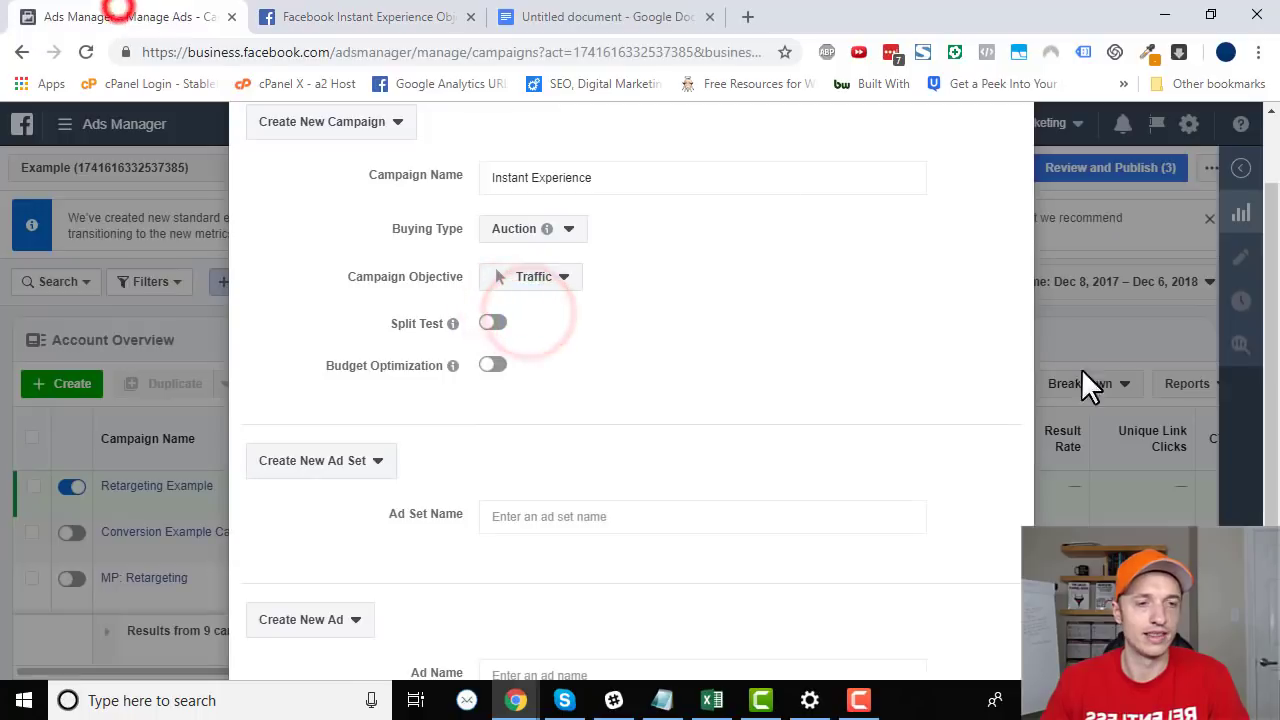
pyautogui.scroll(-2, 660, 430)
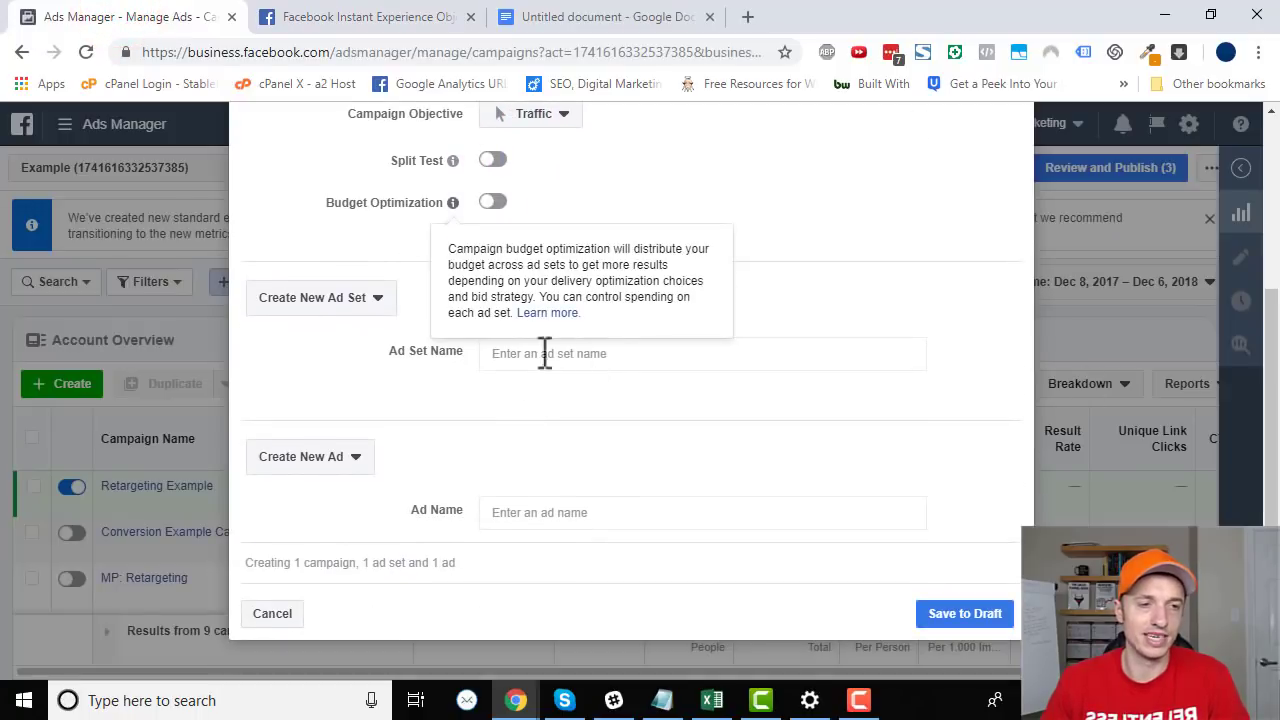
# Name the ad set 'fdasfas' and the ad 'fdsaf', then save the campaign as a draft
pyautogui.click(584, 353)
pyautogui.write('fdasfas')
pyautogui.click(595, 512)
pyautogui.write('fdsaf')
pyautogui.click(918, 472)
pyautogui.click(975, 613)
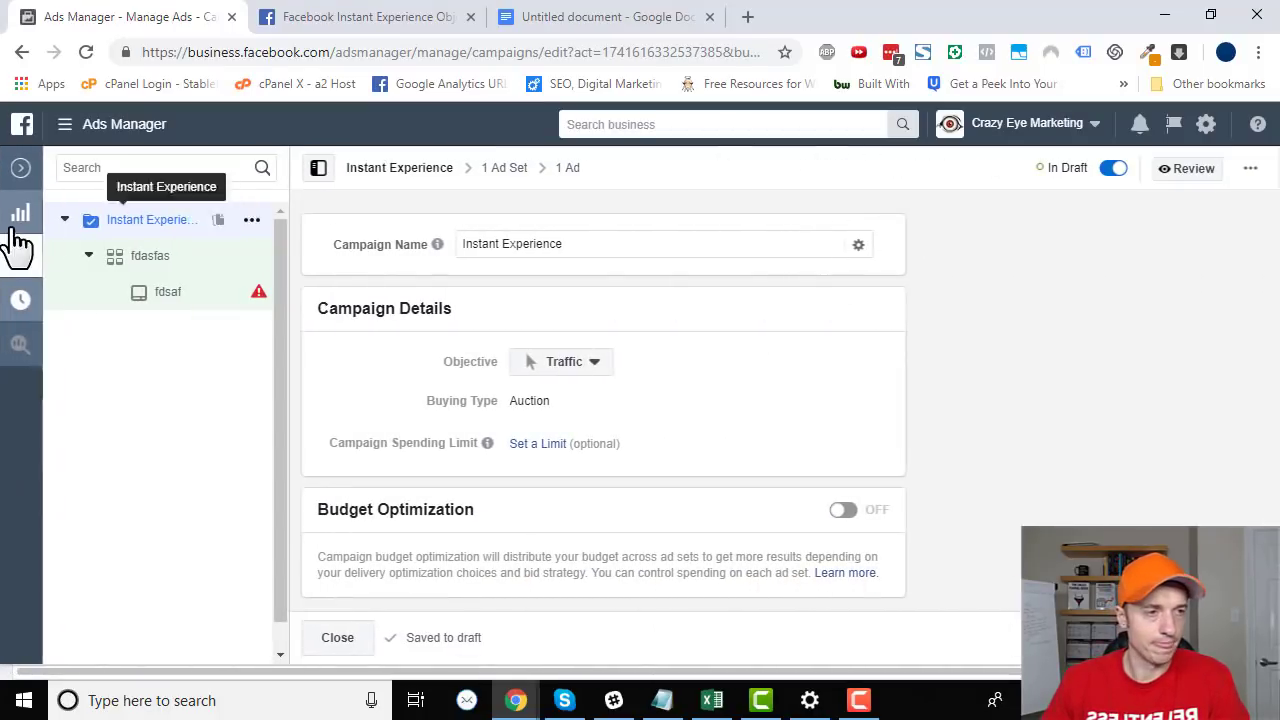
# On the draft ad, enable Add an Instant Experience and show the available templates
pyautogui.click(168, 292)
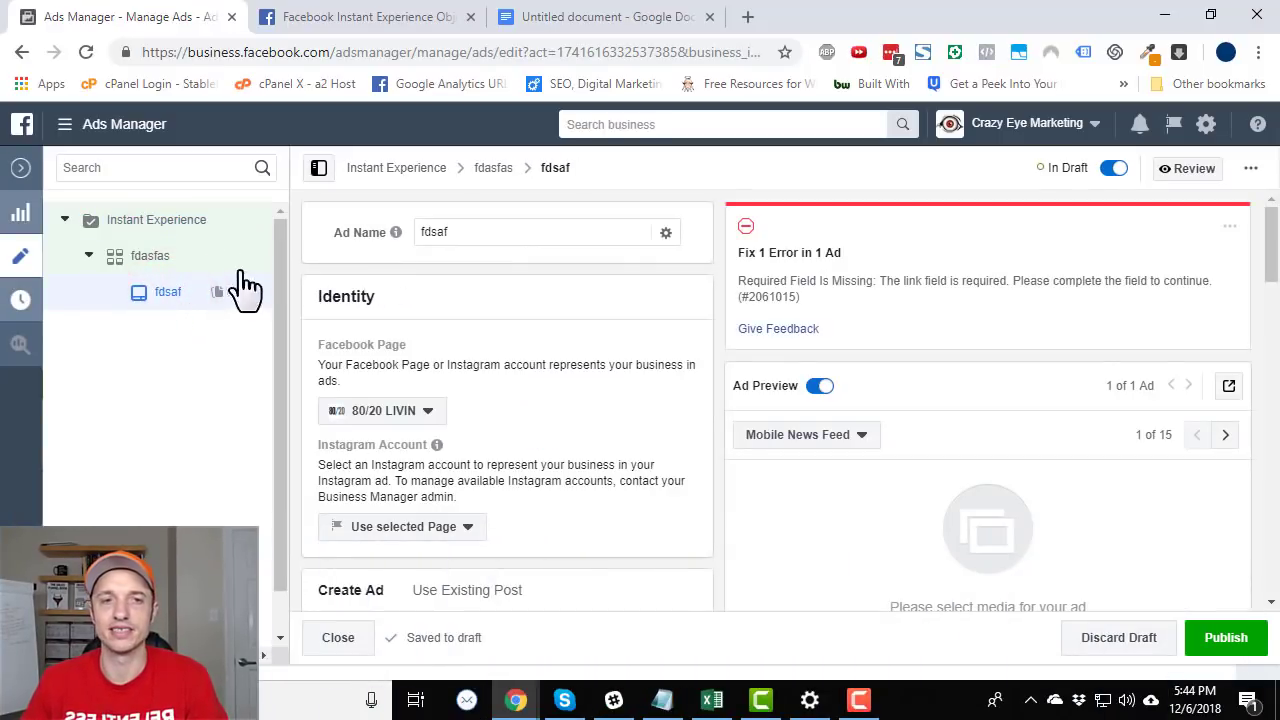
pyautogui.scroll(-2, 466, 280)
pyautogui.scroll(-3, 655, 265)
pyautogui.moveTo(313, 330); pyautogui.dragTo(427, 324)
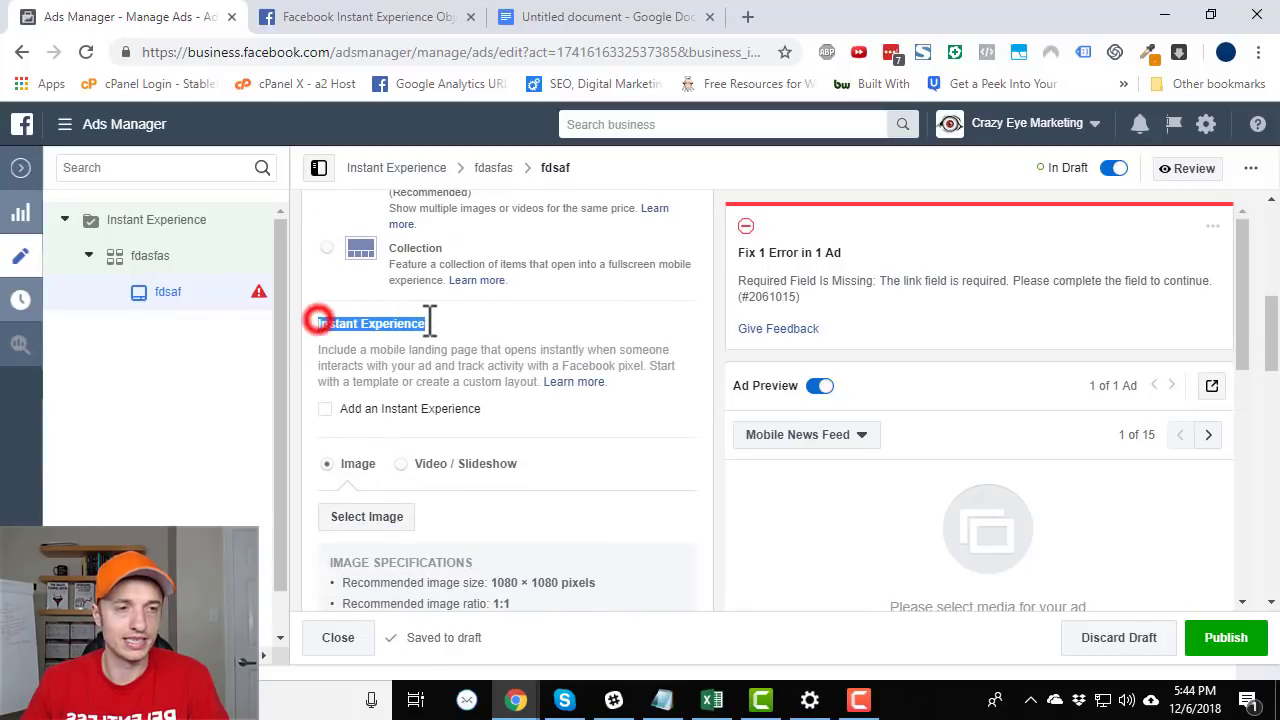
pyautogui.click(325, 409)
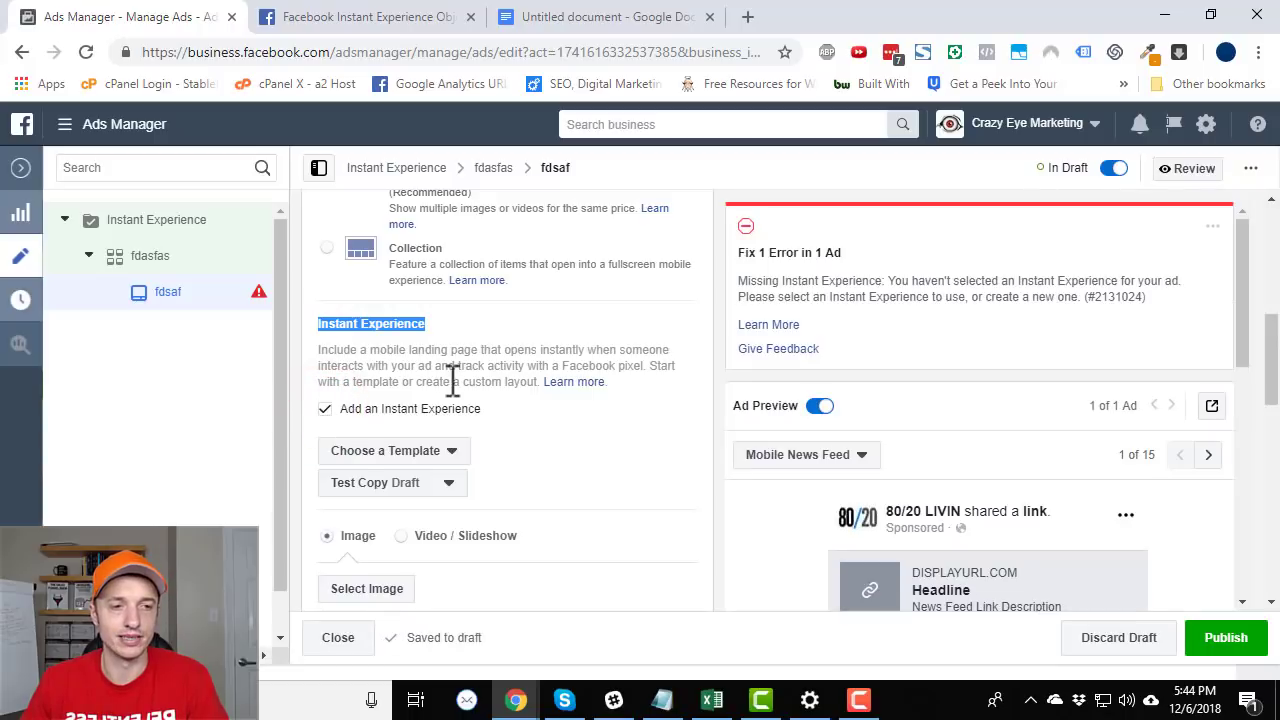
pyautogui.scroll(-1, 523, 364)
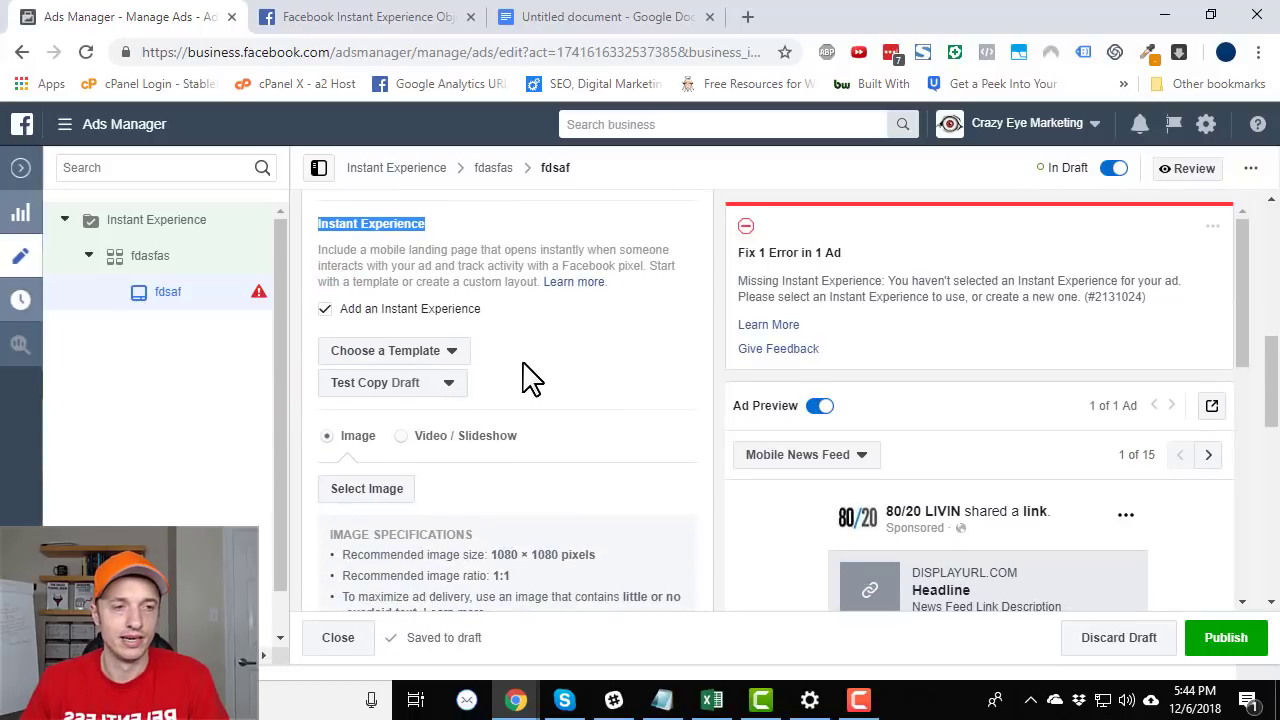
pyautogui.click(436, 368)
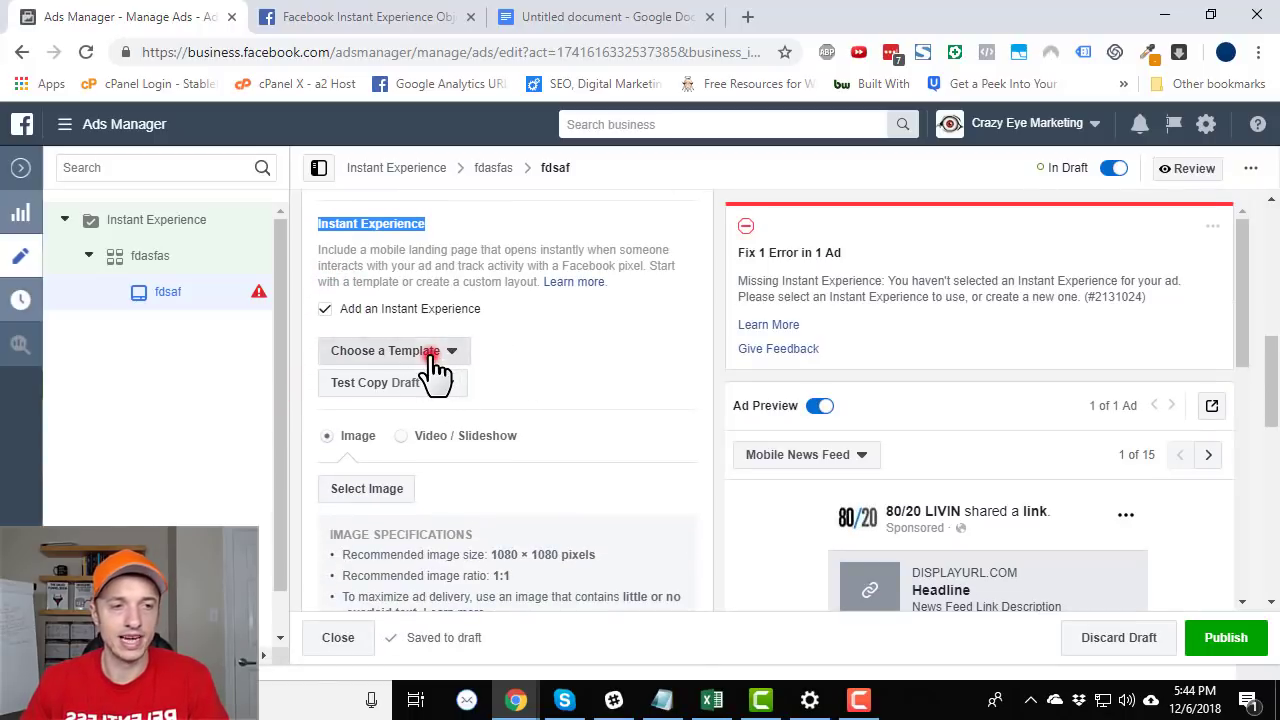
pyautogui.scroll(-1, 540, 360)
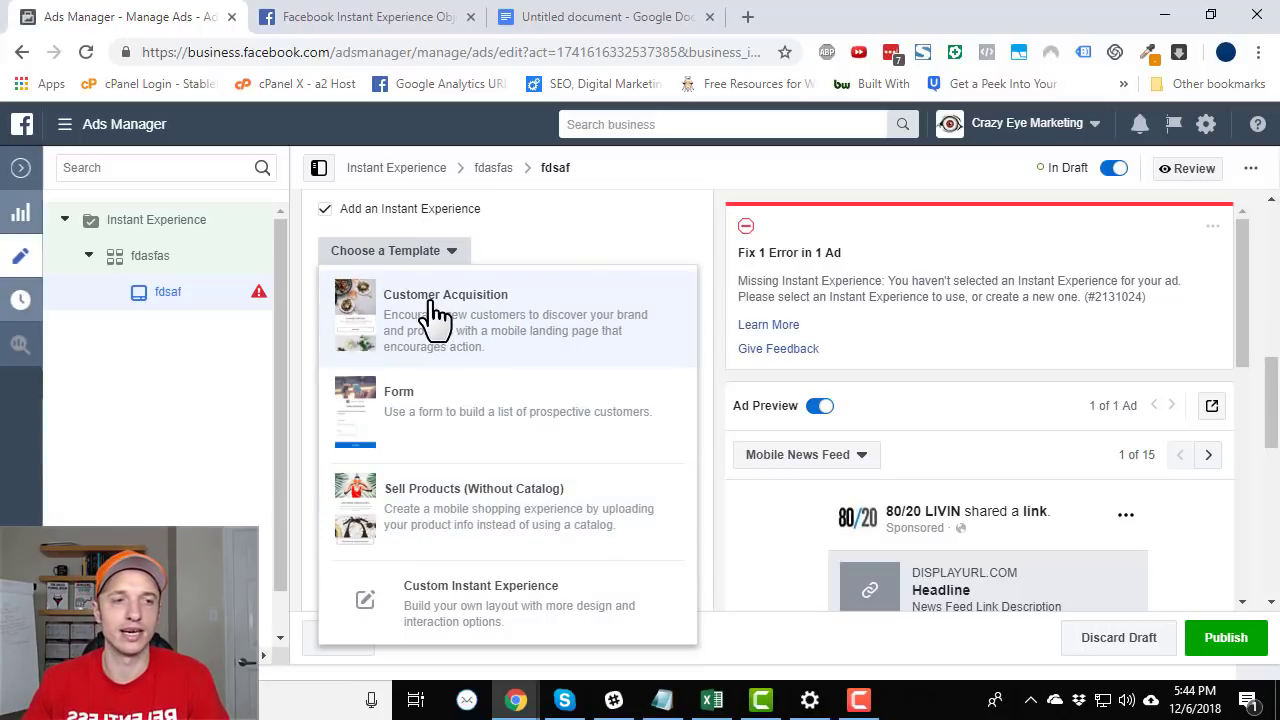
# Start from the Customer Acquisition template and preview its carousel, keeping a single-image cover
pyautogui.click(468, 345)
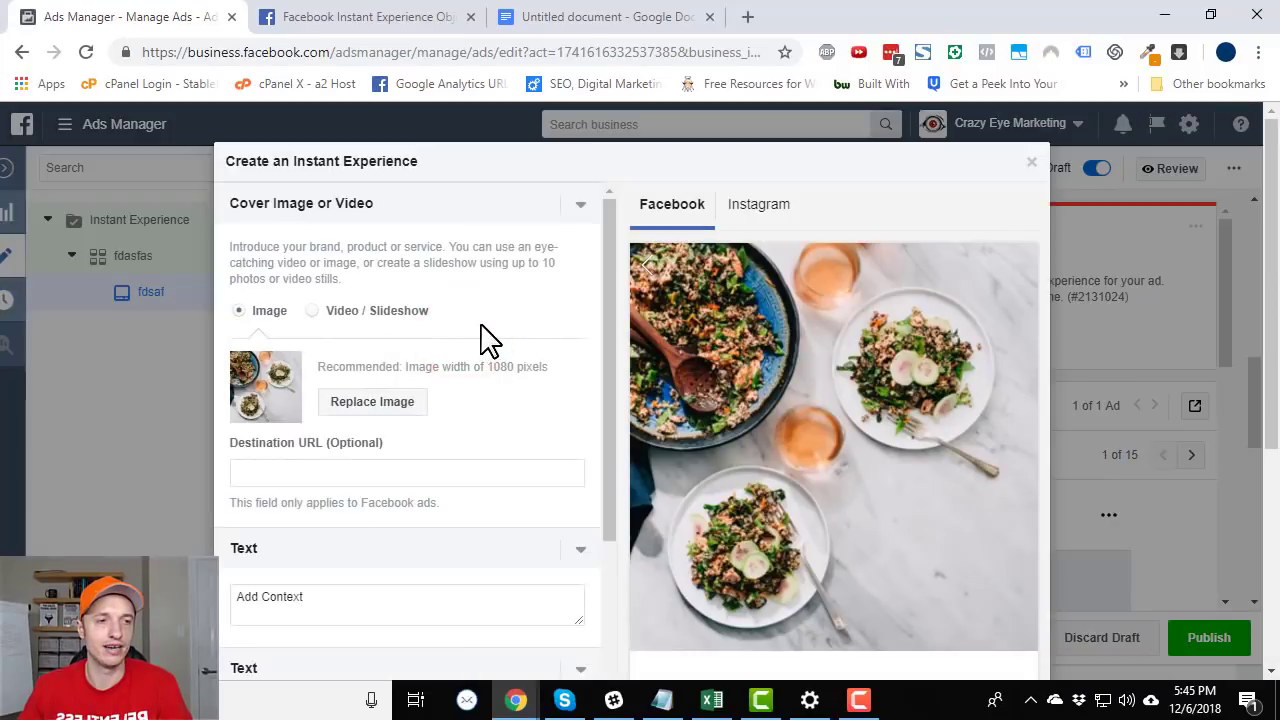
pyautogui.scroll(-2, 563, 243)
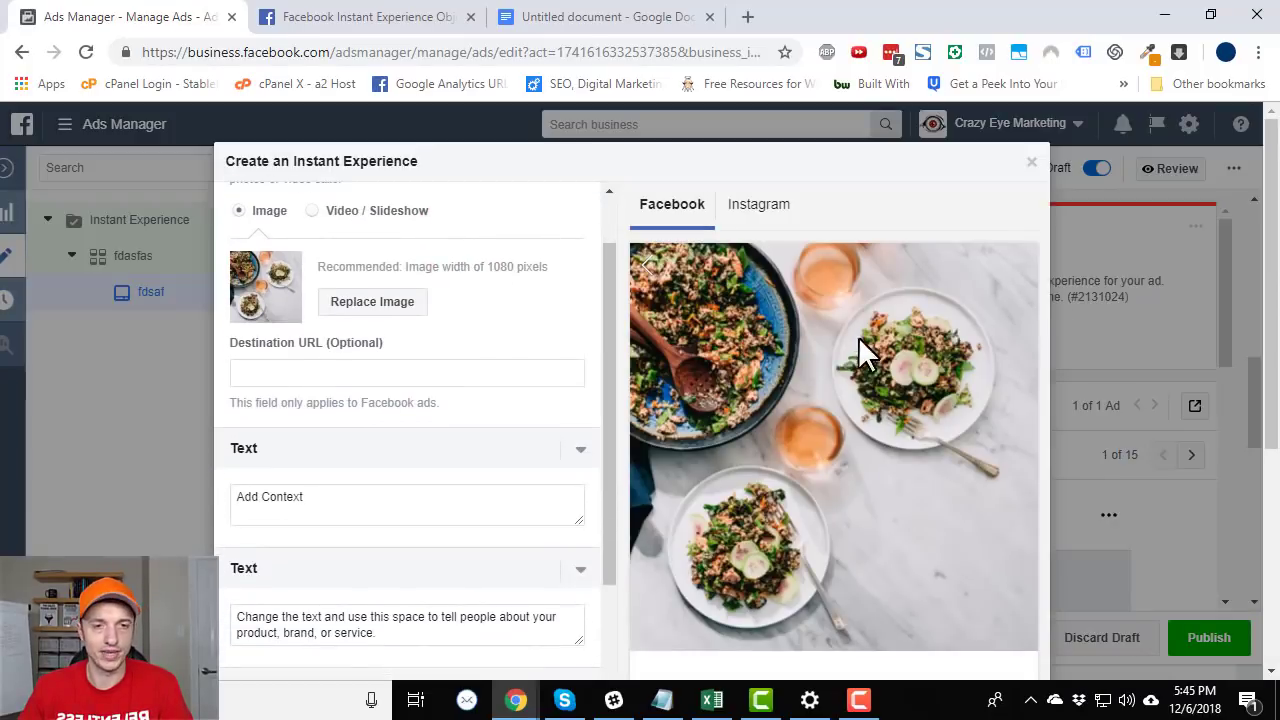
pyautogui.scroll(-4, 861, 334)
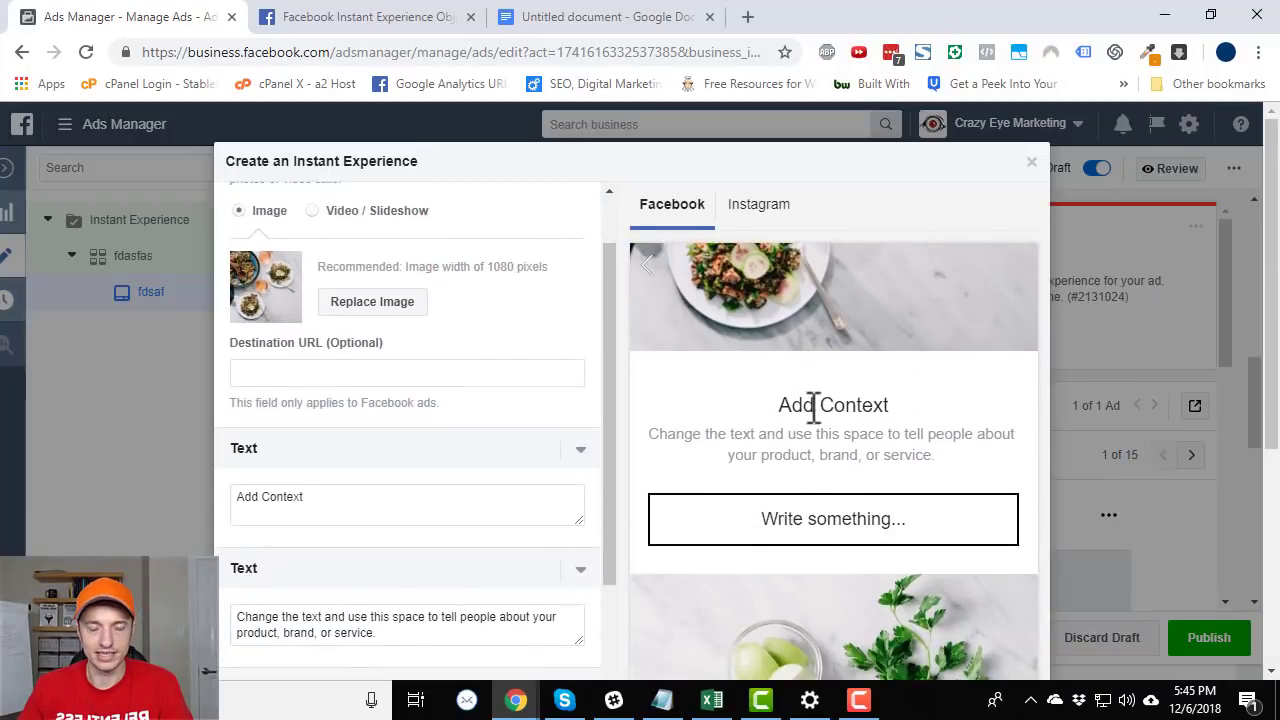
pyautogui.scroll(-1, 725, 330)
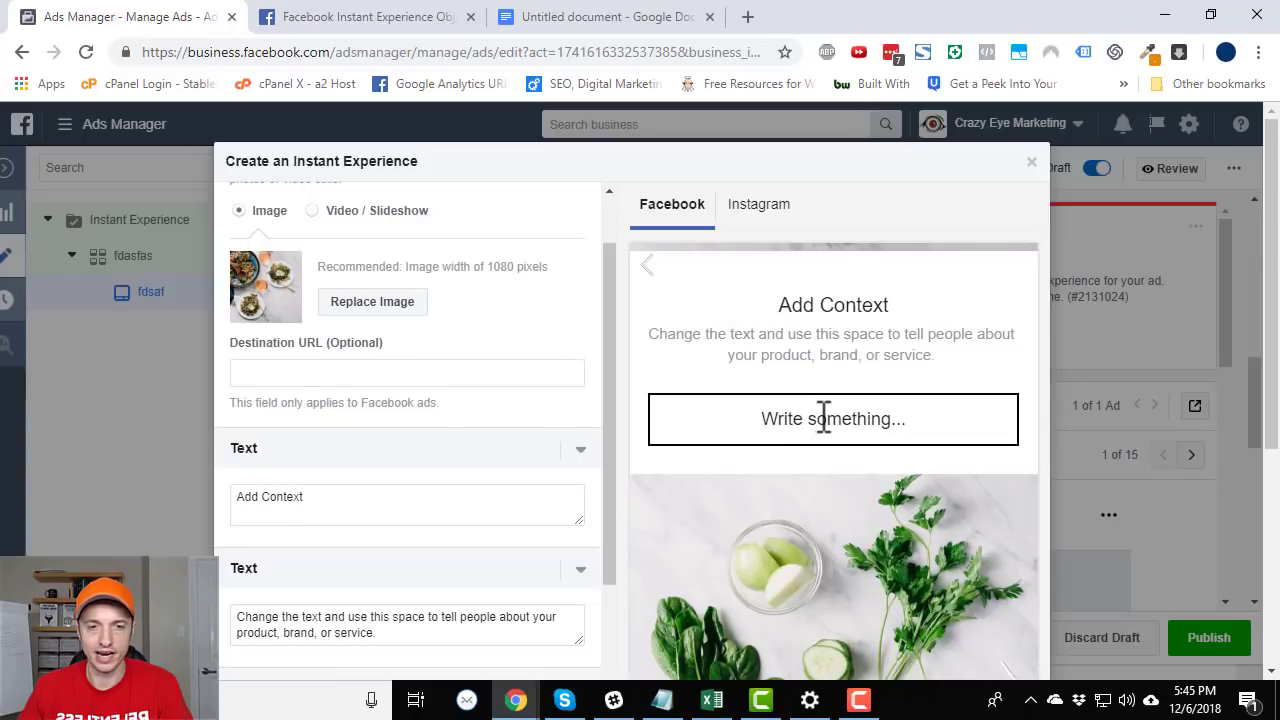
pyautogui.scroll(-6, 825, 420)
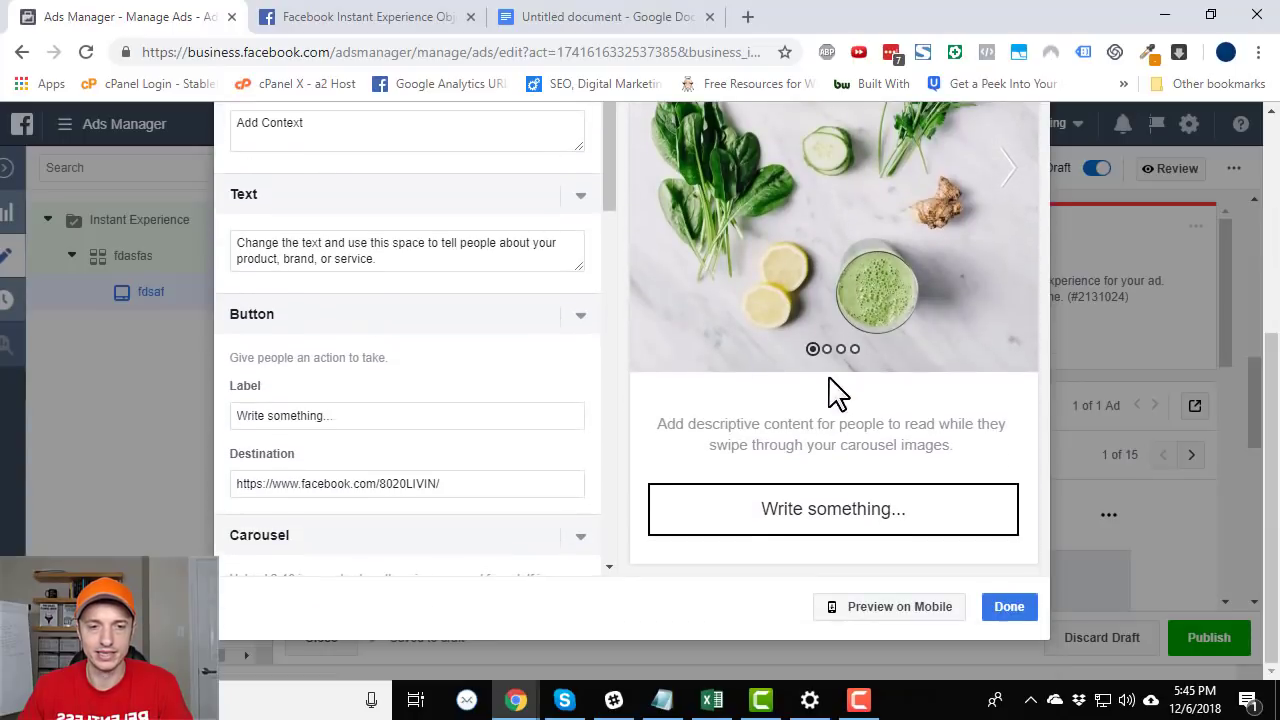
pyautogui.scroll(1, 1000, 280)
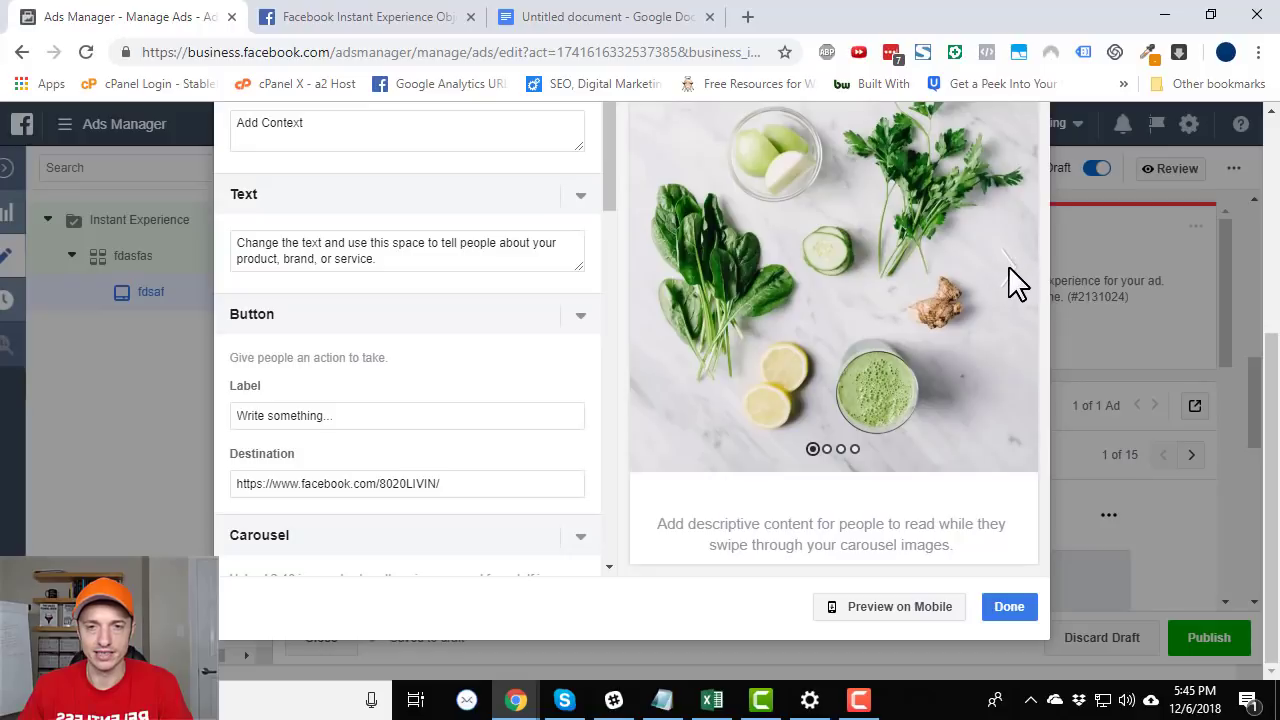
pyautogui.click(1018, 266)
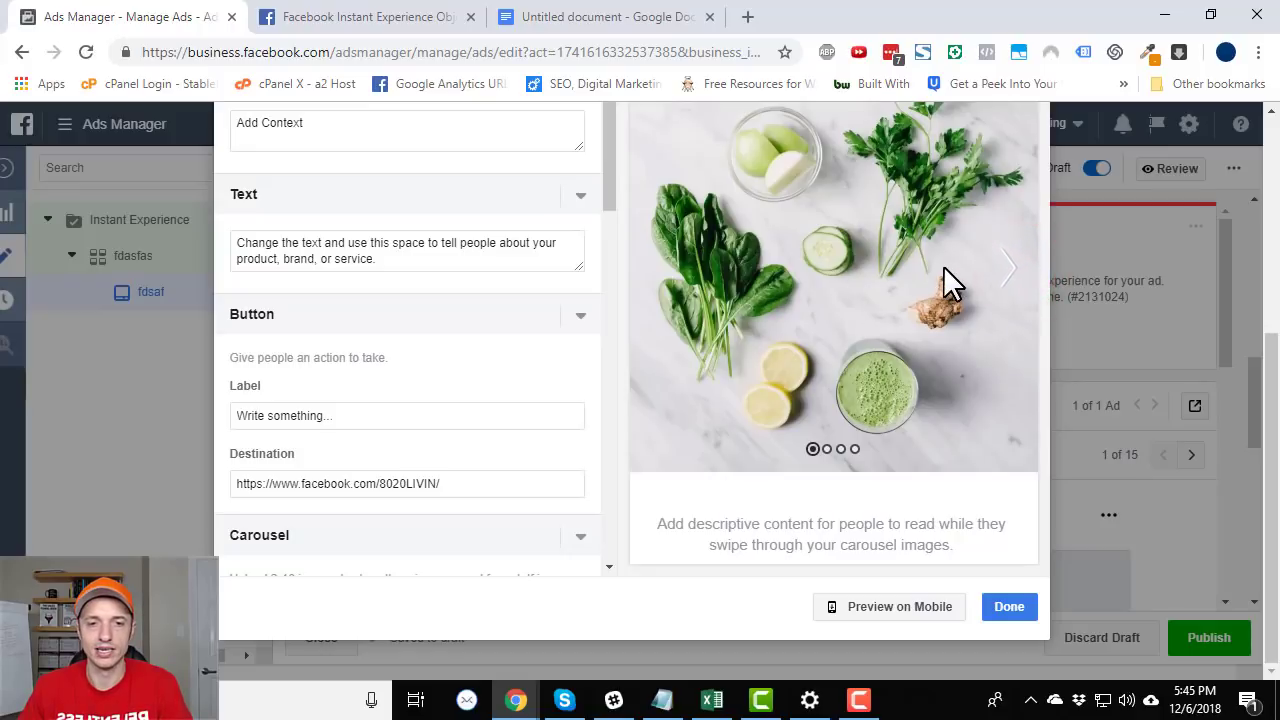
pyautogui.scroll(-1, 943, 266)
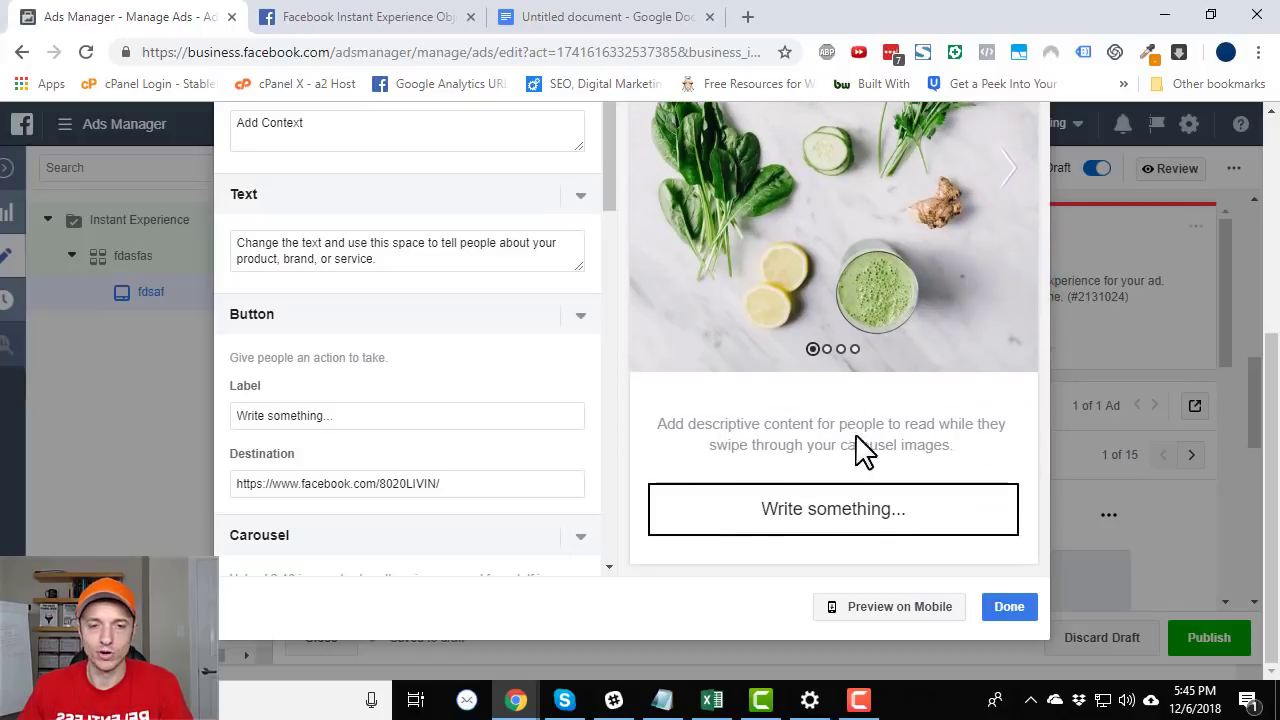
pyautogui.scroll(3, 360, 390)
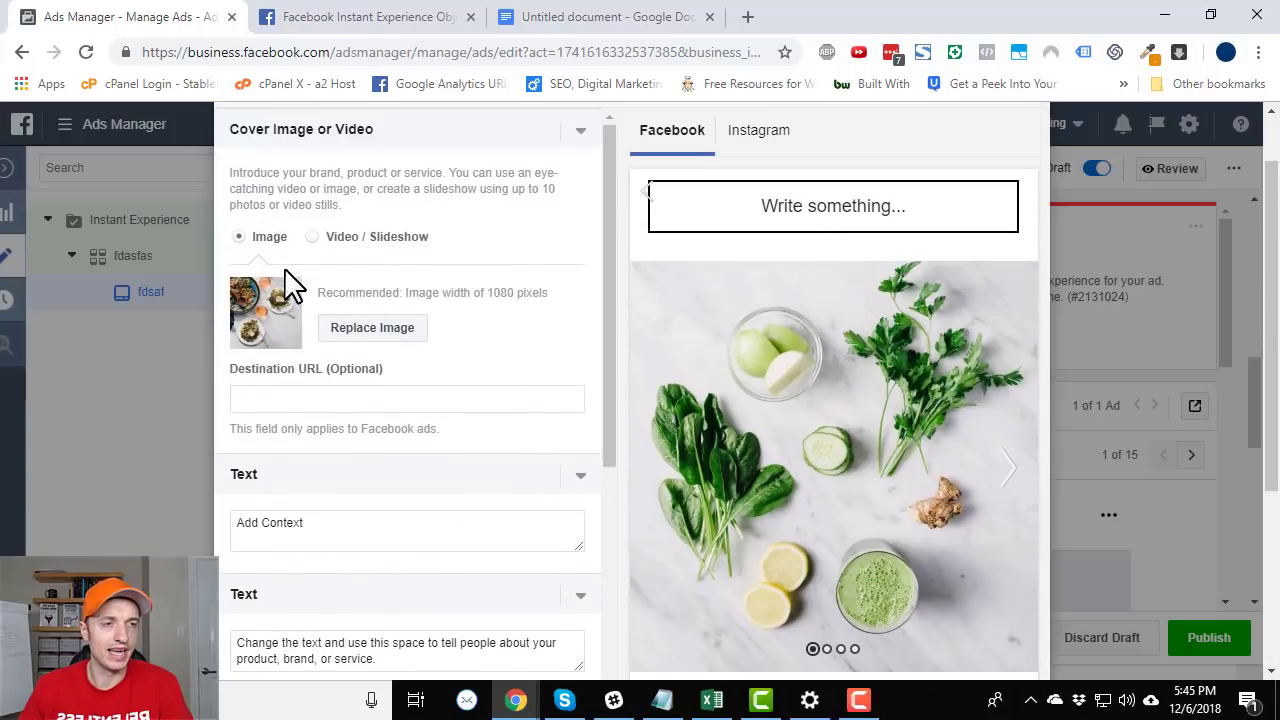
pyautogui.click(333, 237)
pyautogui.click(242, 237)
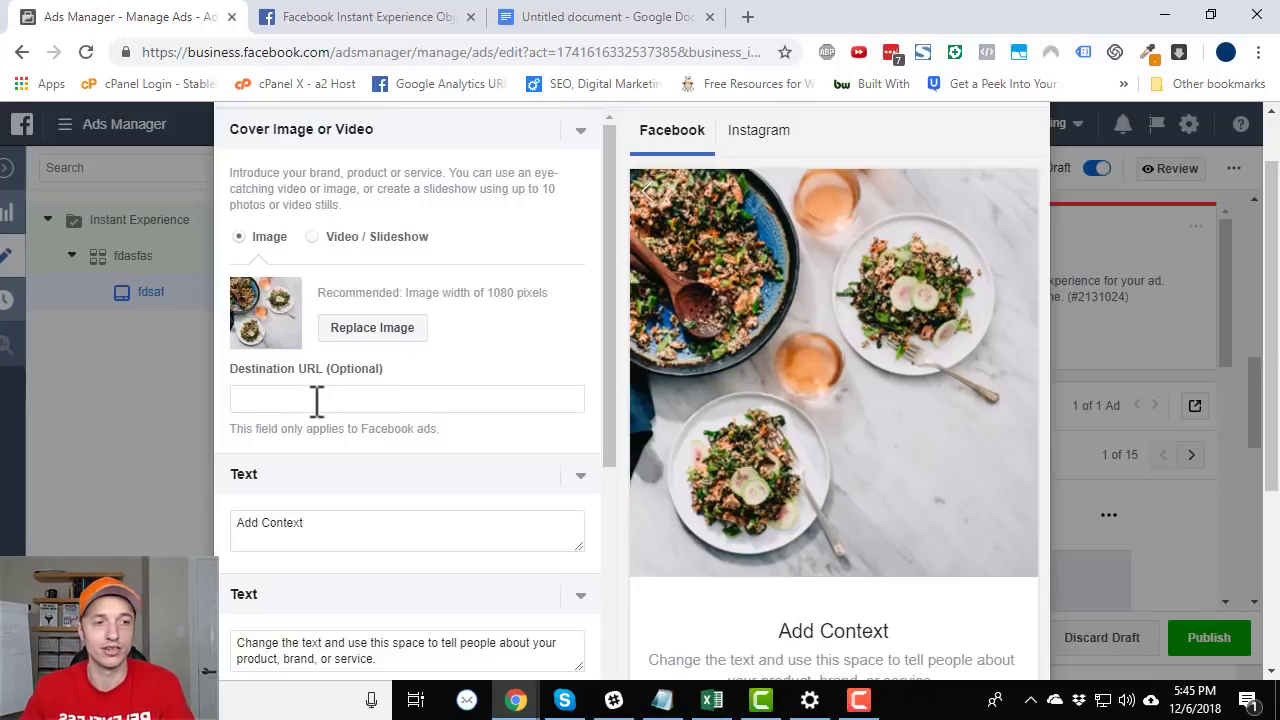
# Browse carousel cards 2, 3 and 4, then return to the first card
pyautogui.scroll(-3, 316, 400)
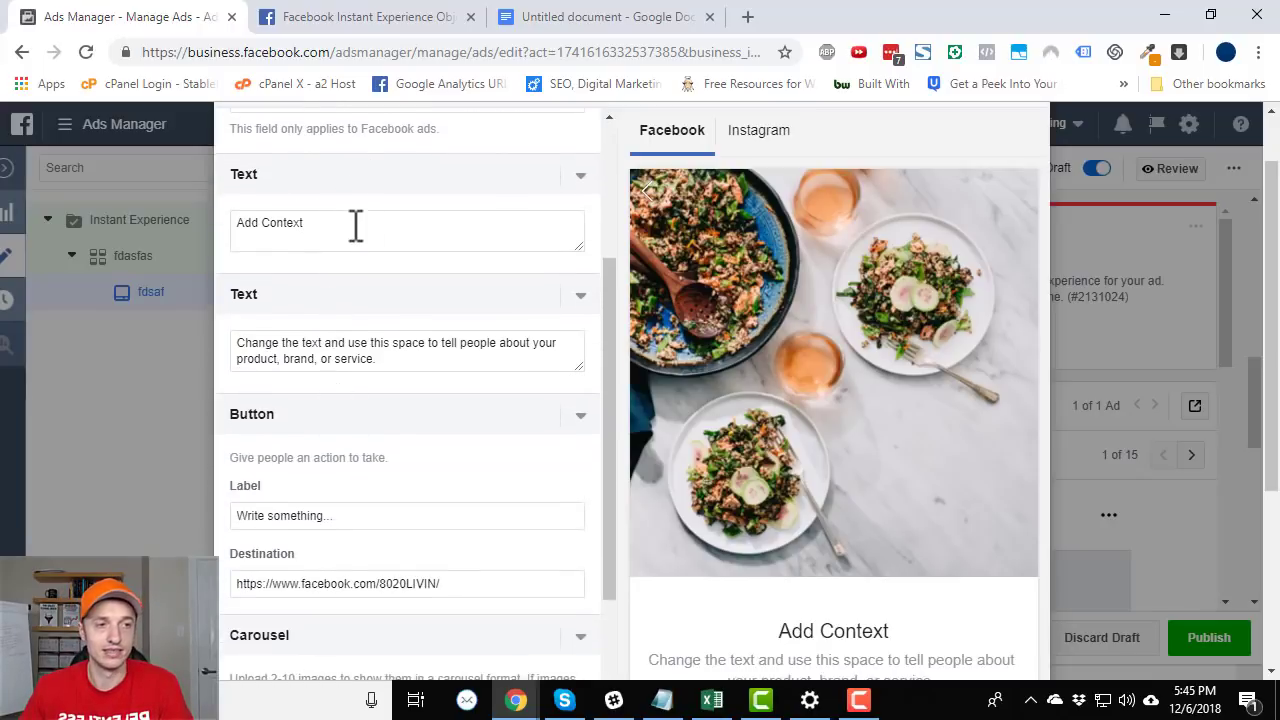
pyautogui.scroll(-1, 791, 552)
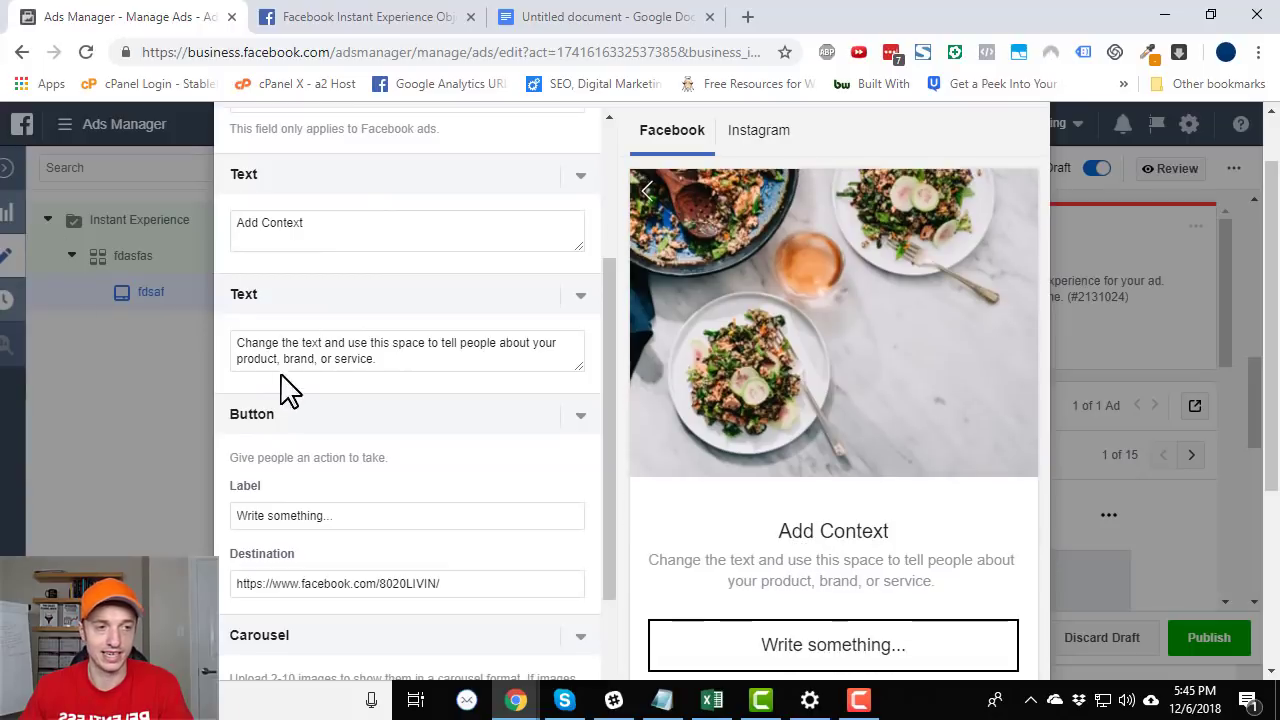
pyautogui.scroll(-2, 855, 583)
pyautogui.scroll(-1, 300, 393)
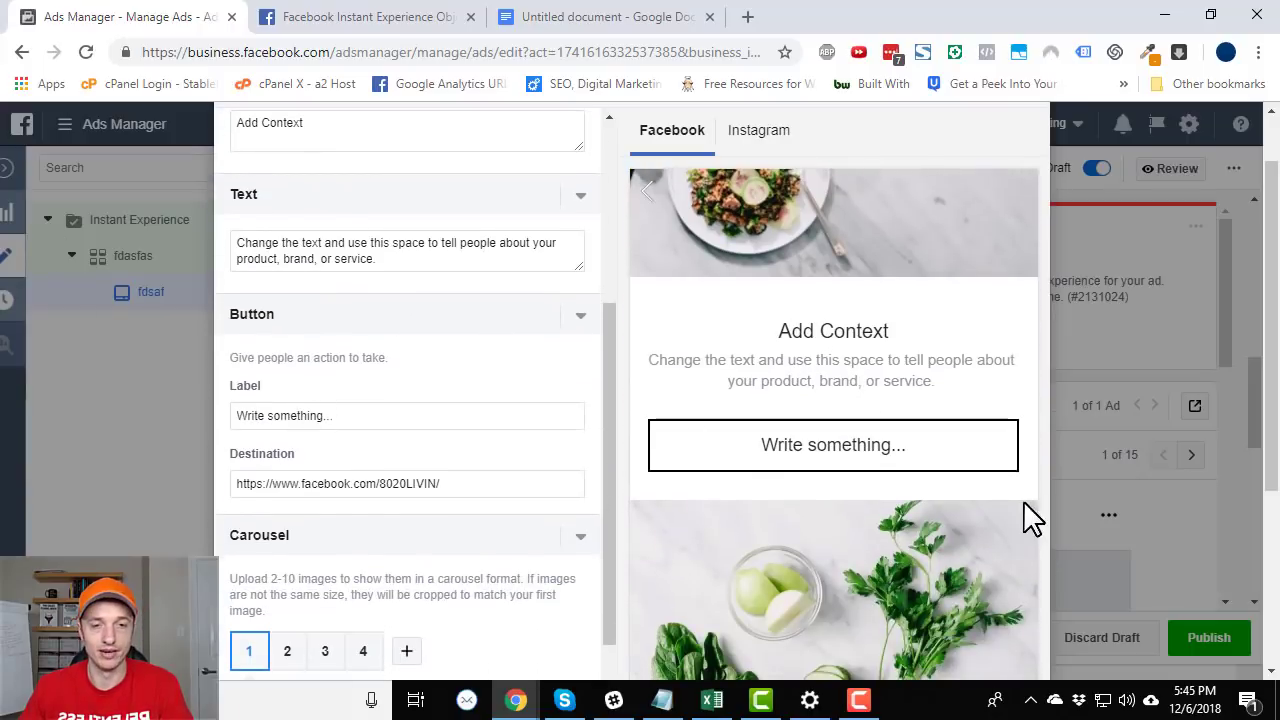
pyautogui.scroll(-2, 343, 380)
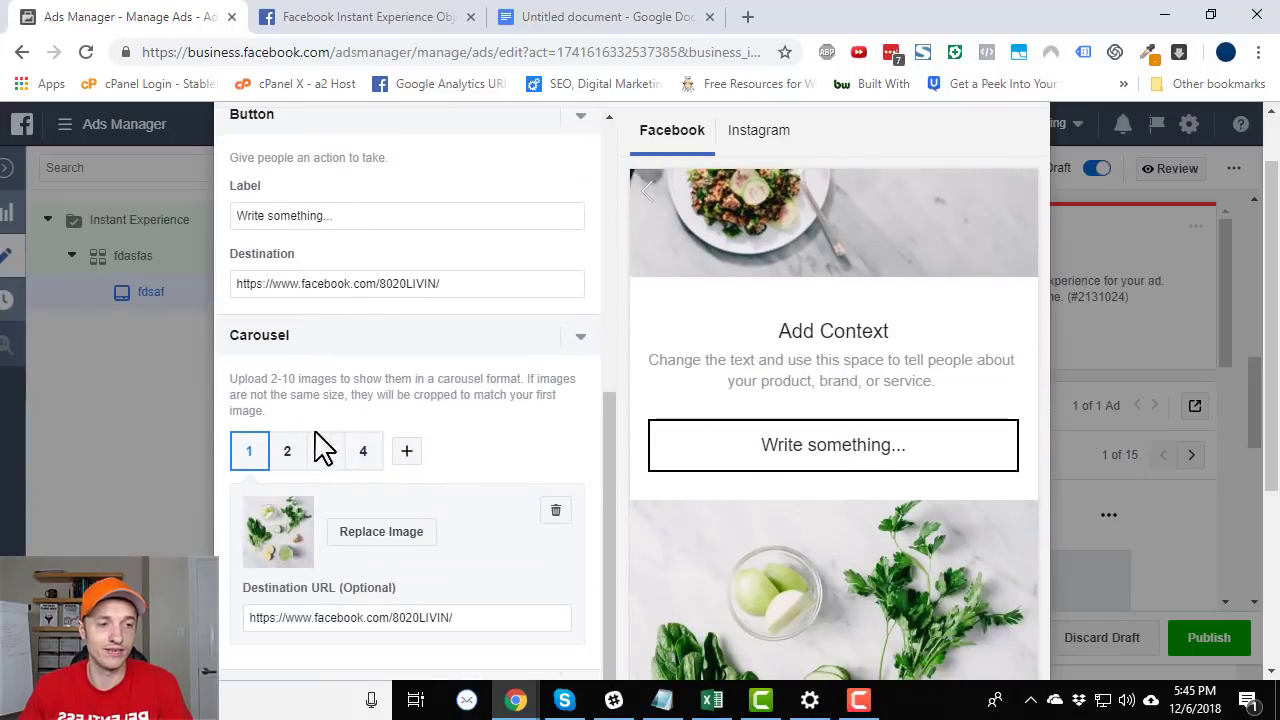
pyautogui.scroll(-1, 300, 455)
pyautogui.click(287, 351)
pyautogui.click(324, 352)
pyautogui.click(363, 351)
pyautogui.click(257, 364)
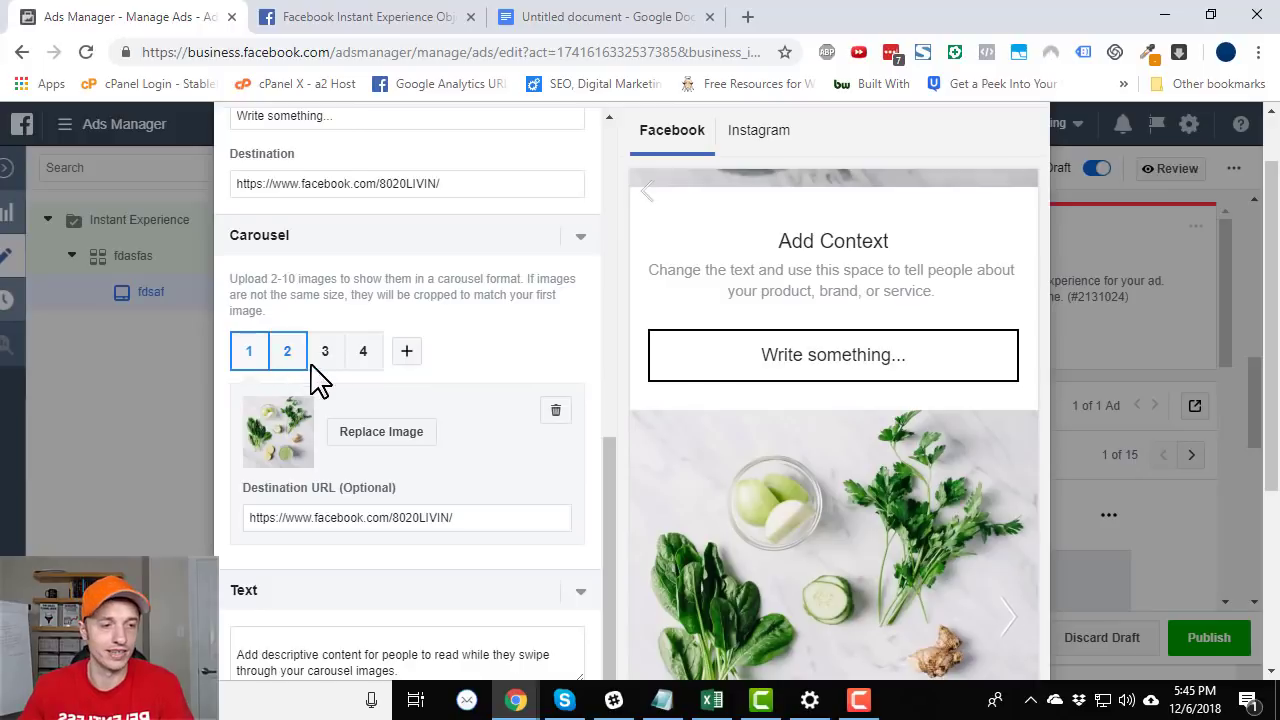
# Close the Instant Experience builder and confirm discarding the unsaved changes
pyautogui.scroll(-5, 327, 378)
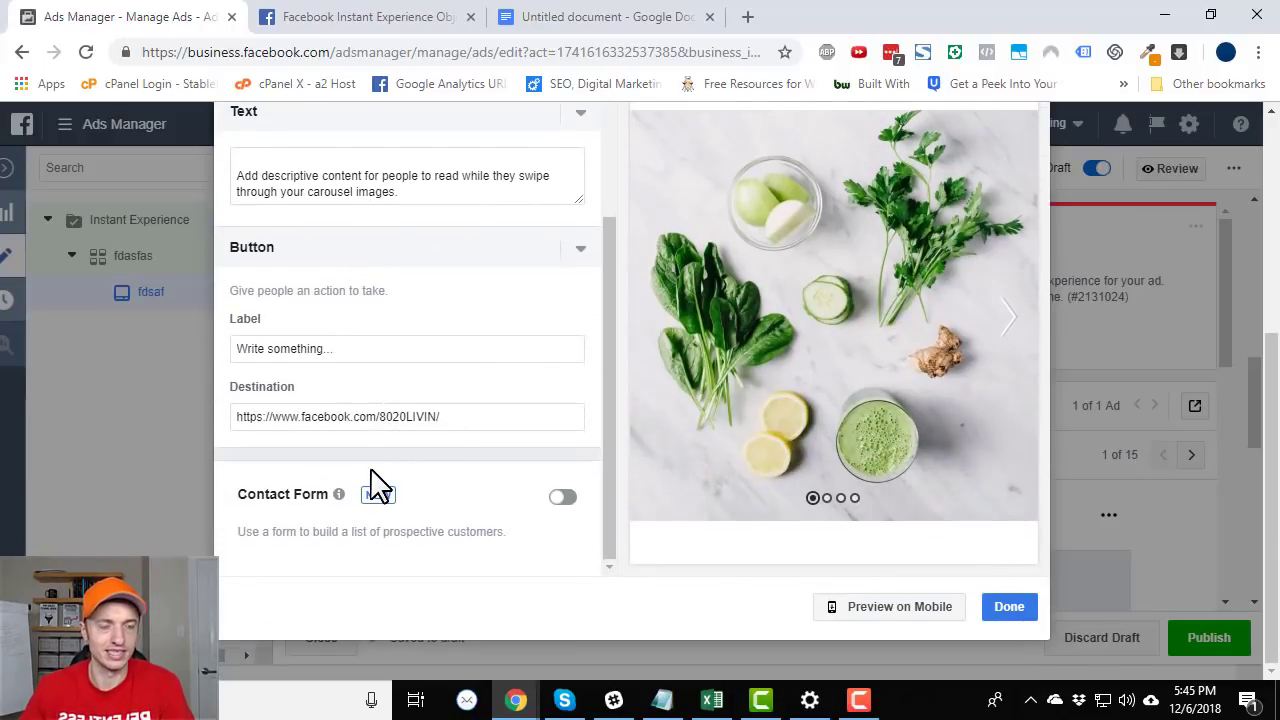
pyautogui.scroll(5, 612, 430)
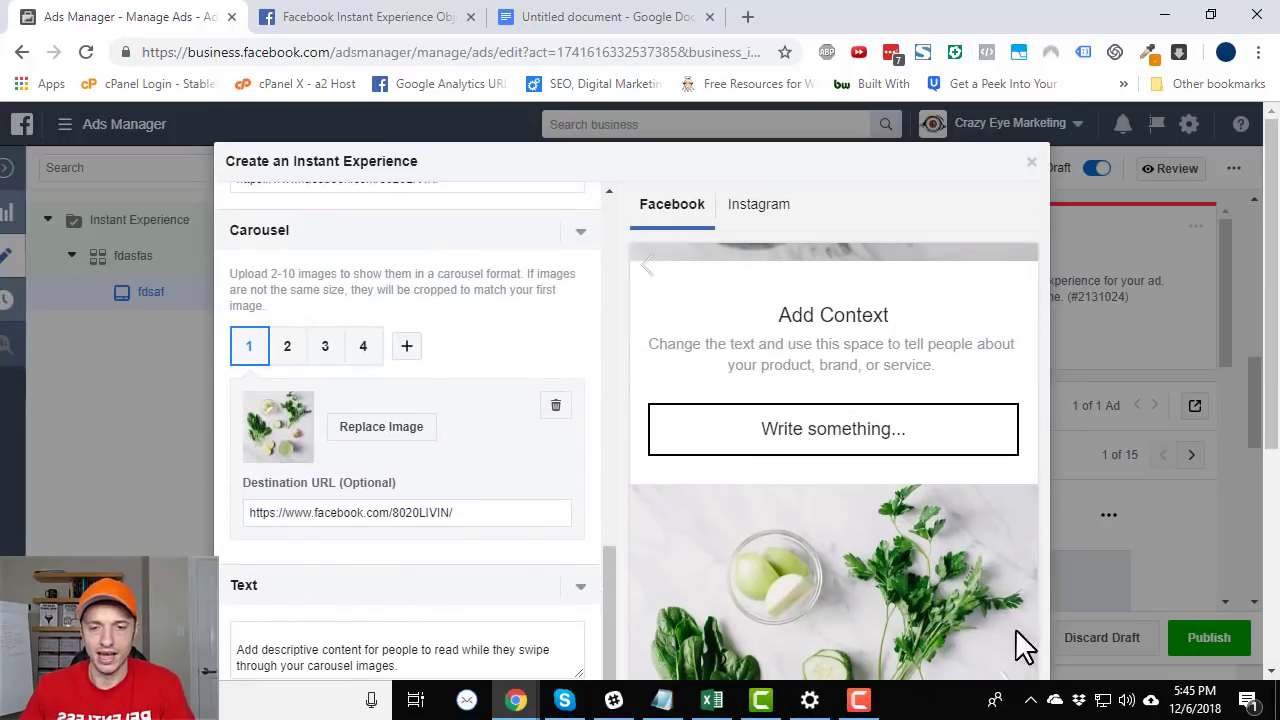
pyautogui.scroll(-2, 1028, 650)
pyautogui.scroll(3, 1028, 650)
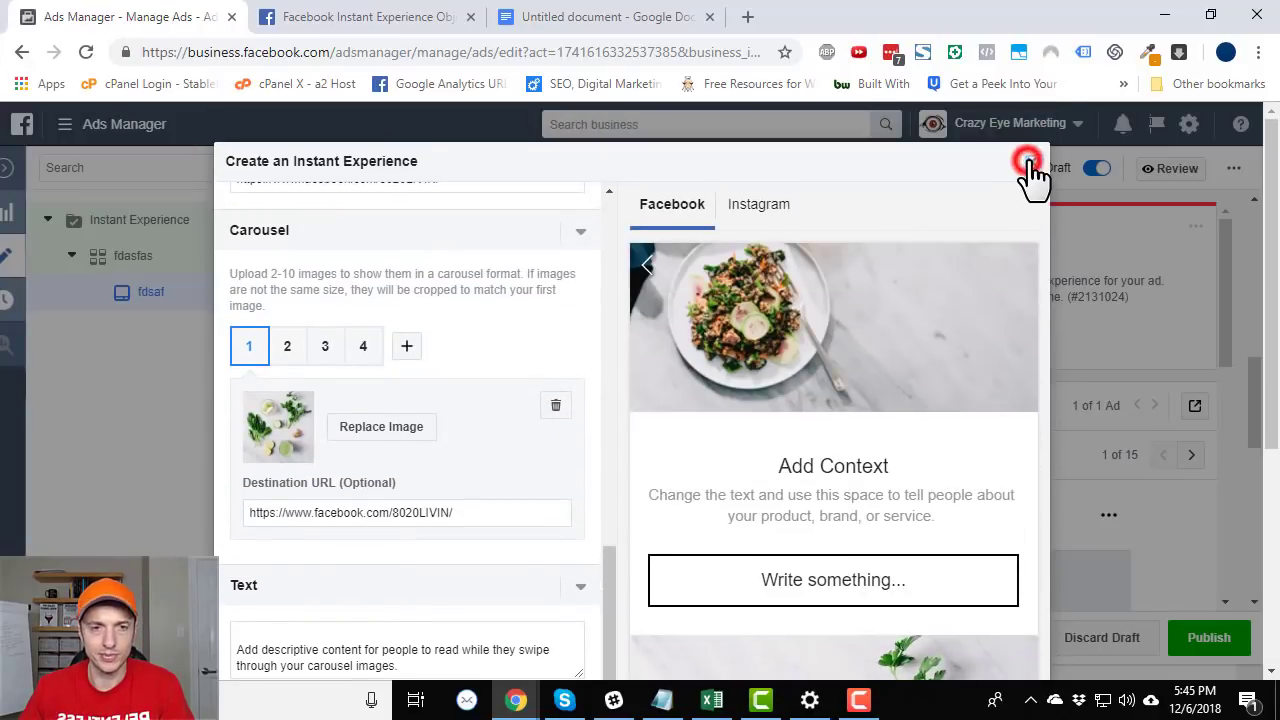
pyautogui.click(1030, 162)
pyautogui.click(828, 360)
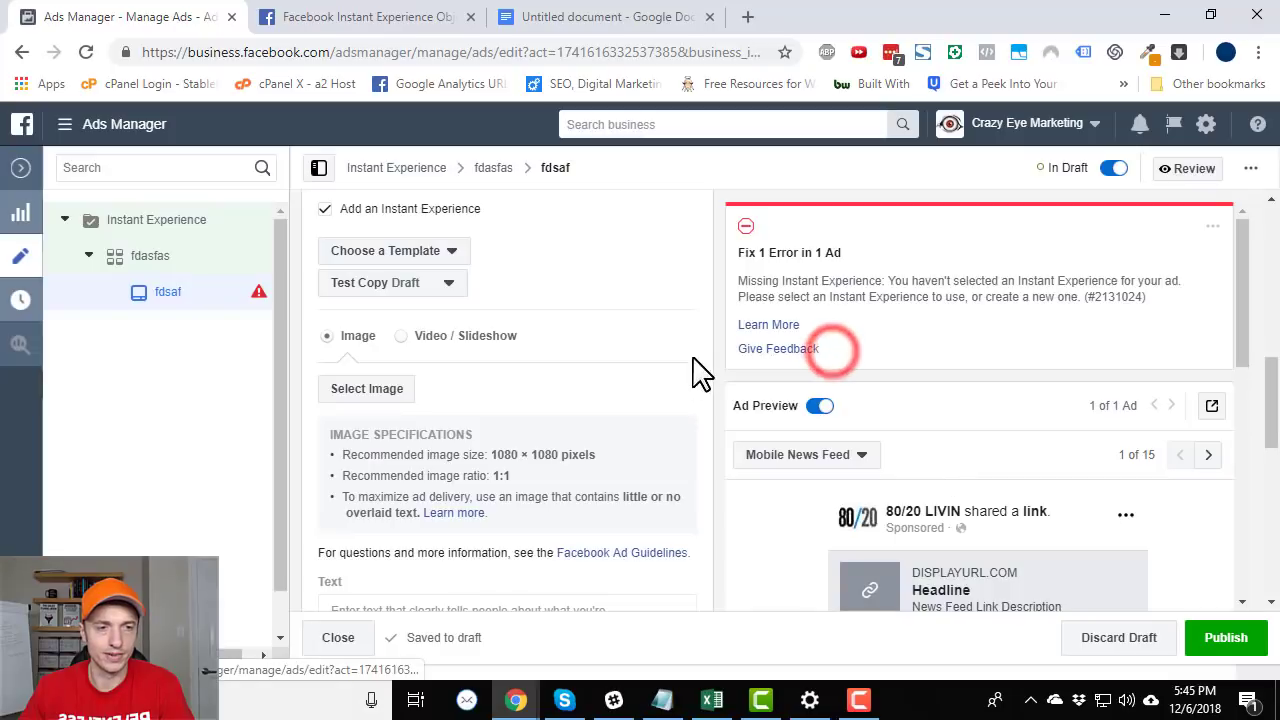
# Start a new Instant Experience from the Form template and look over its fields
pyautogui.click(432, 250)
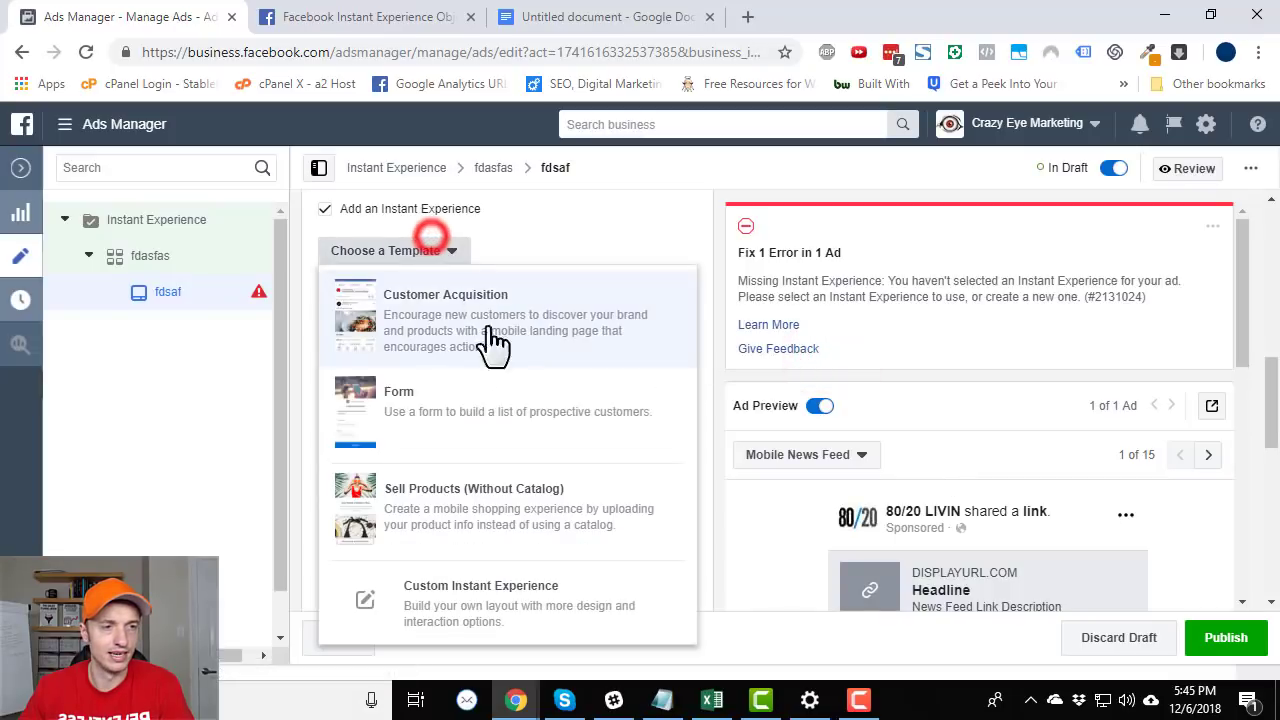
pyautogui.click(418, 428)
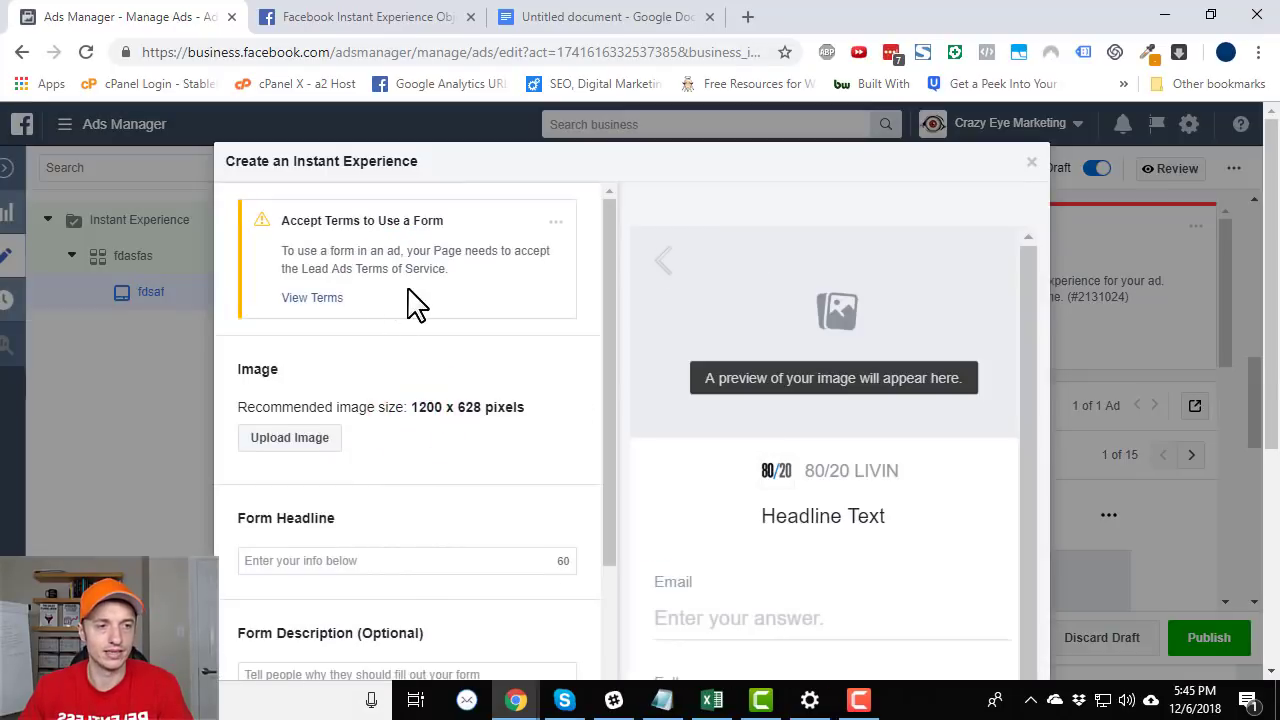
pyautogui.scroll(-2, 430, 295)
pyautogui.scroll(-2, 805, 278)
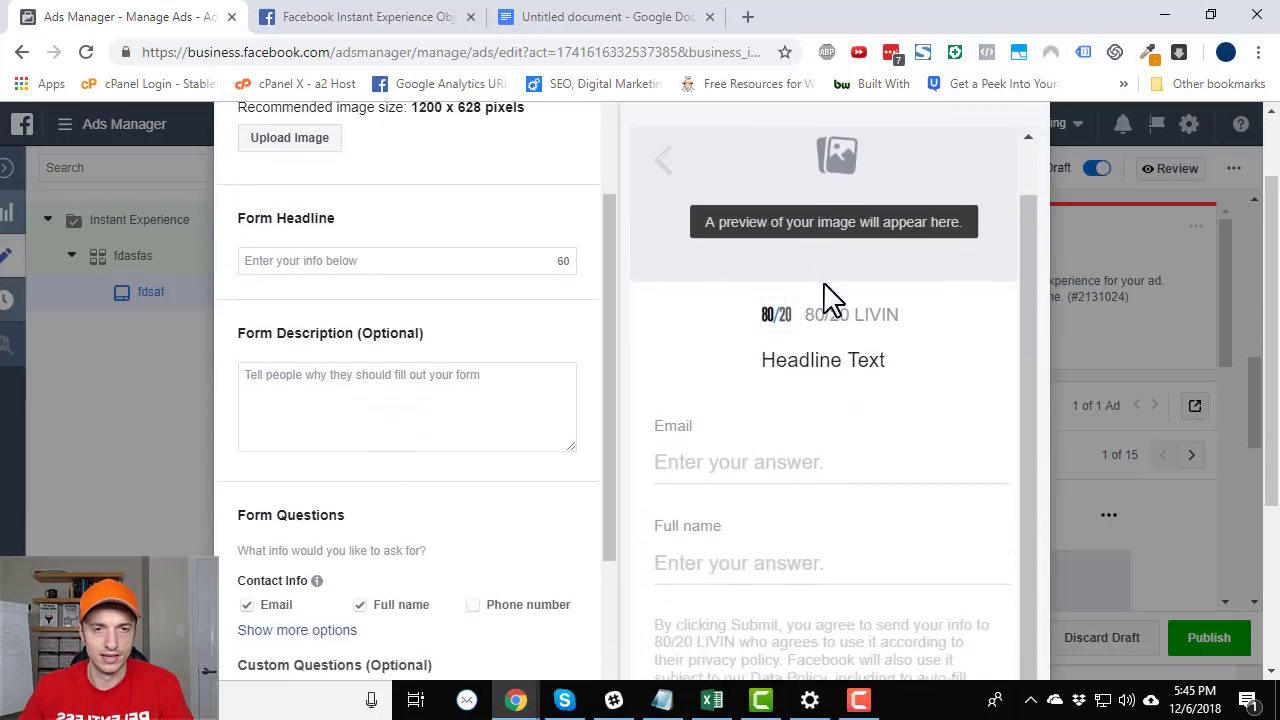
pyautogui.scroll(-4, 862, 287)
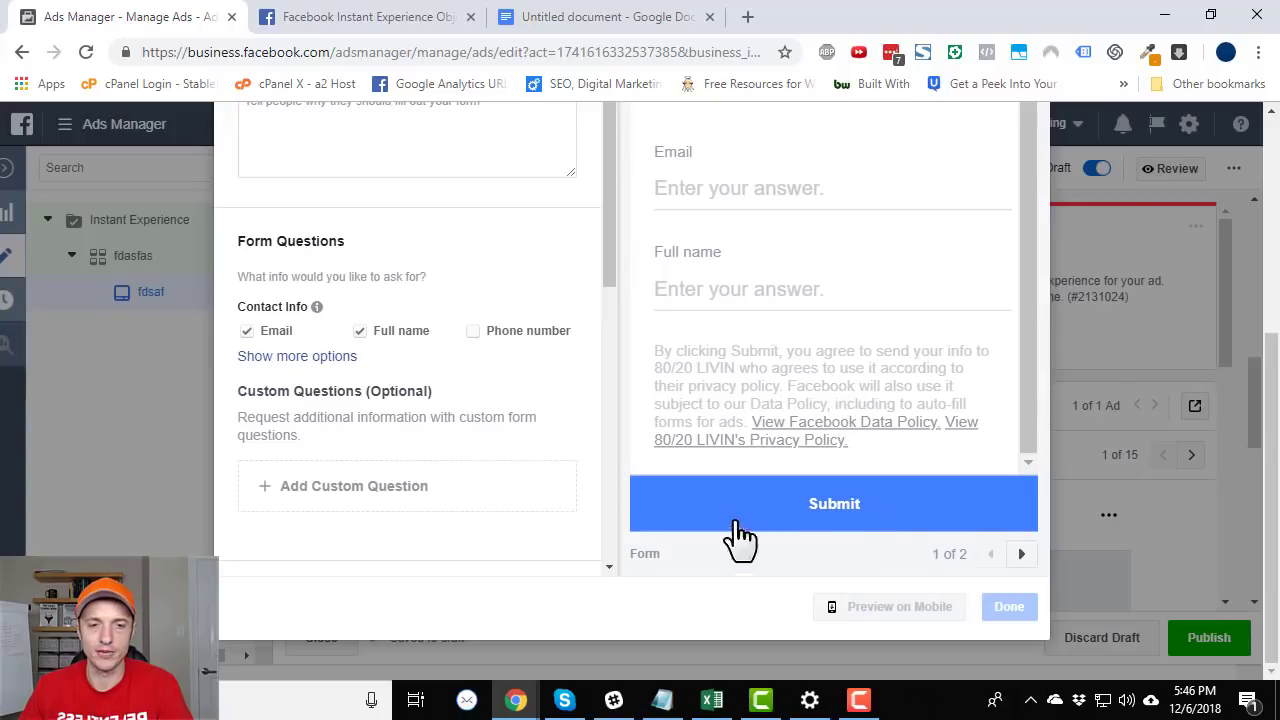
pyautogui.scroll(4, 766, 531)
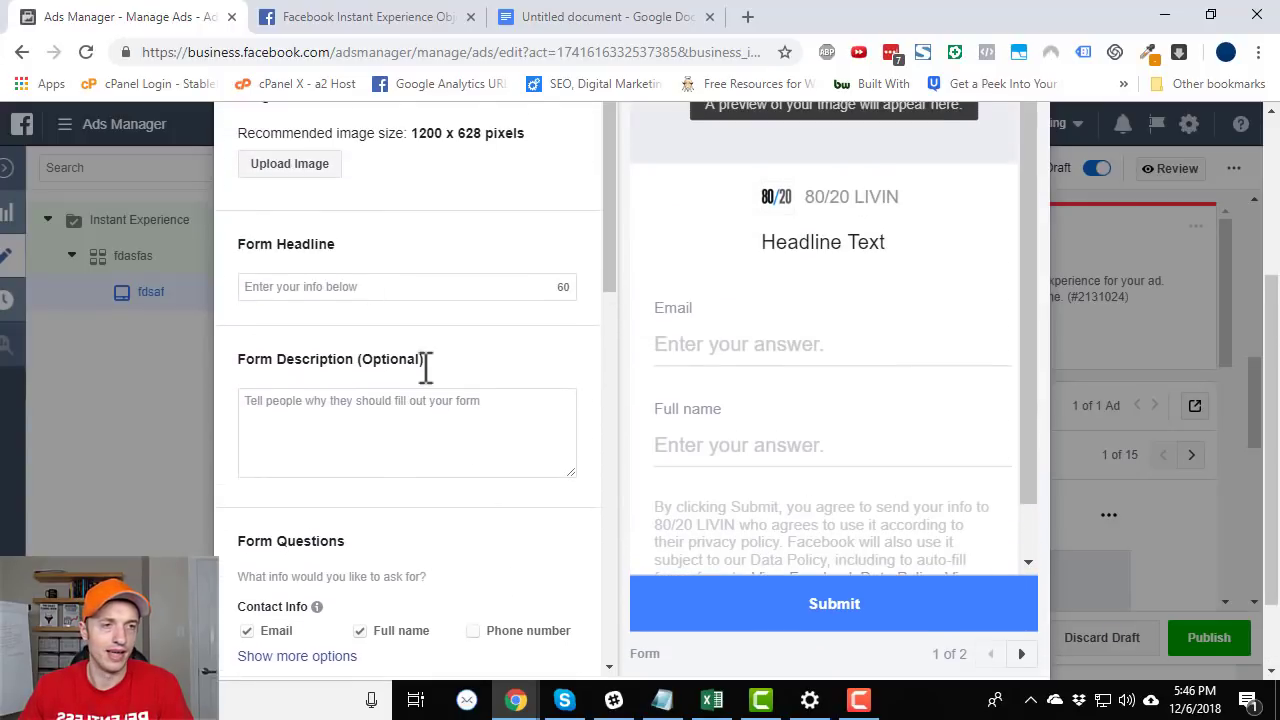
pyautogui.scroll(2, 310, 165)
pyautogui.scroll(-5, 305, 430)
pyautogui.scroll(-1, 430, 350)
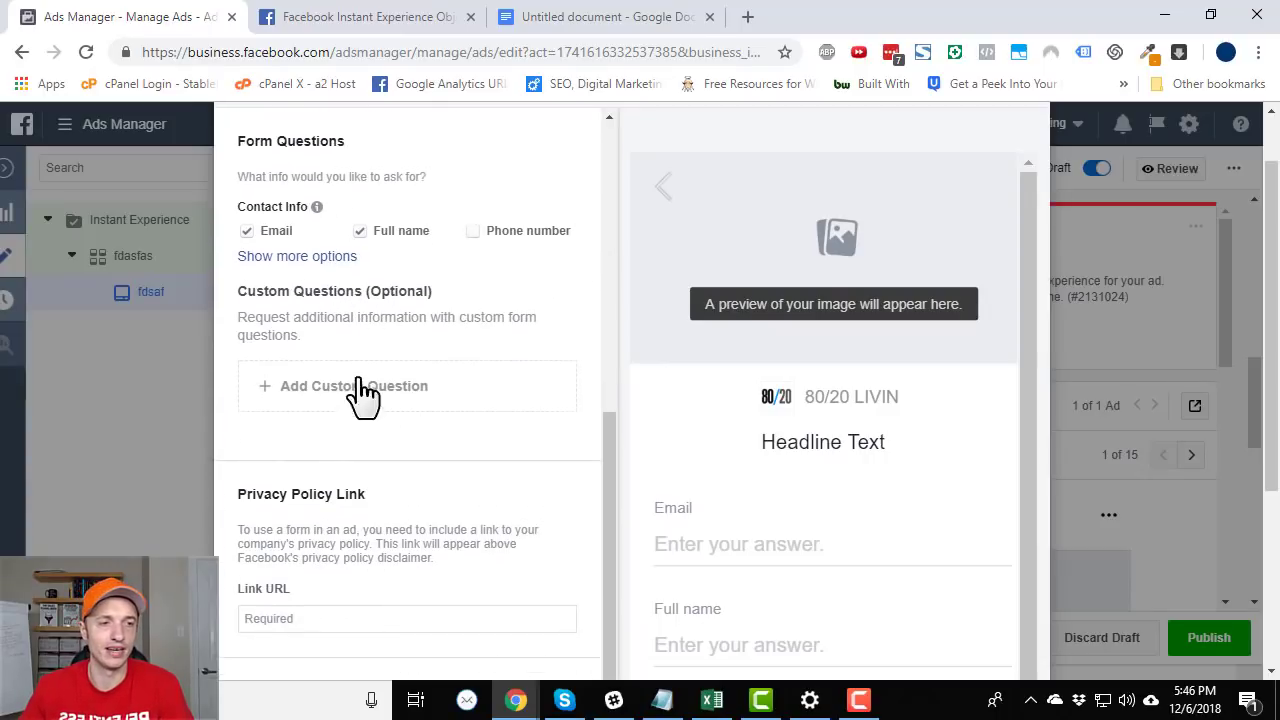
# Add Phone number to the form's contact questions and close the editor
pyautogui.click(474, 234)
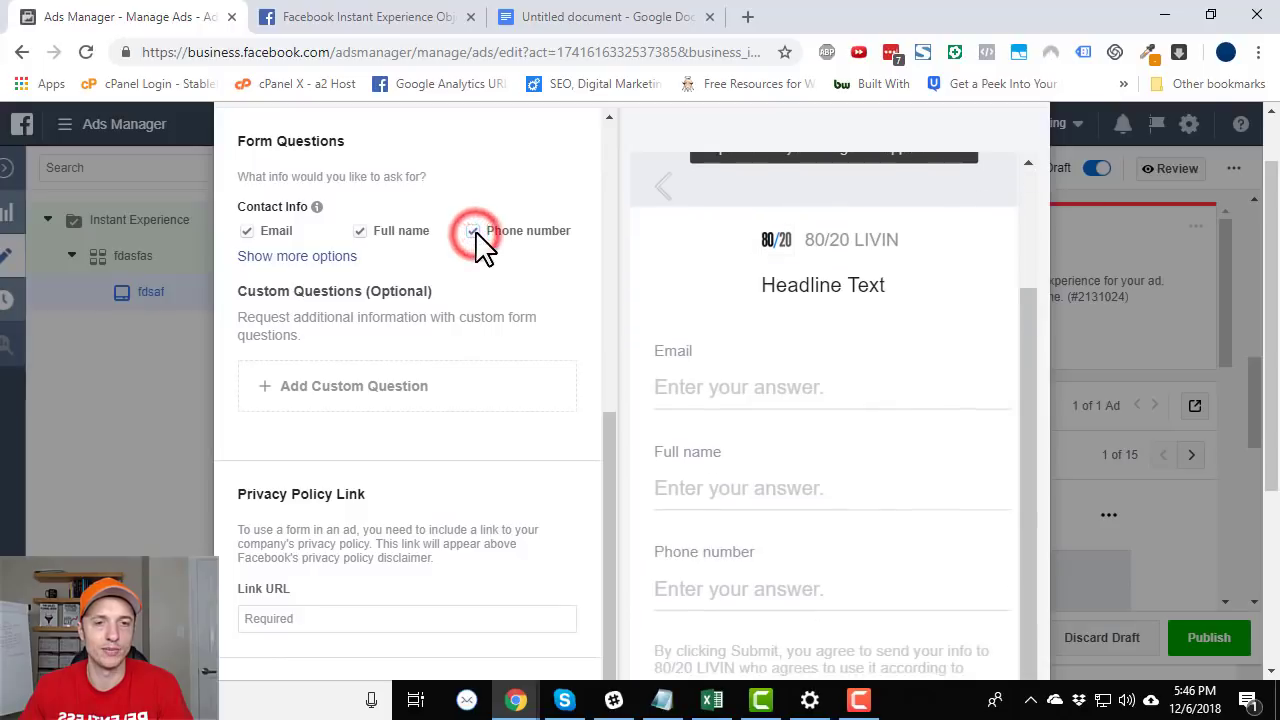
pyautogui.scroll(-3, 351, 409)
pyautogui.scroll(-2, 354, 425)
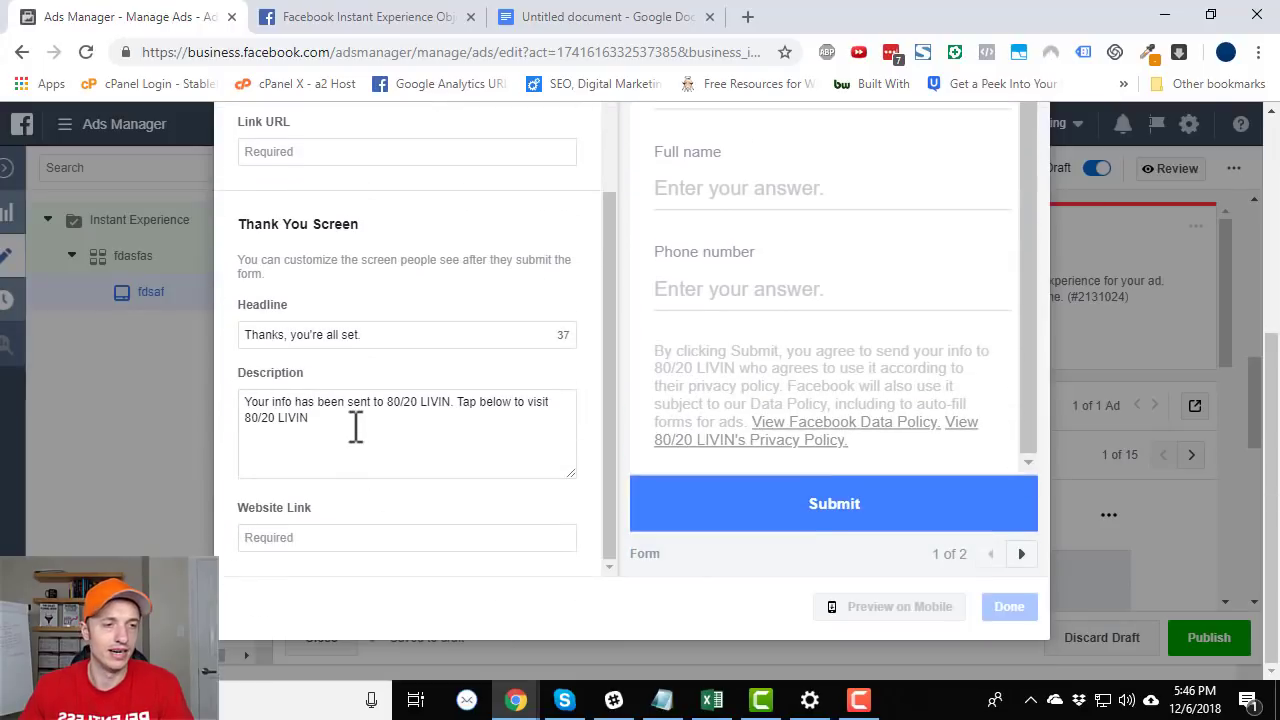
pyautogui.scroll(5, 323, 343)
pyautogui.scroll(3, 785, 420)
pyautogui.scroll(3, 785, 420)
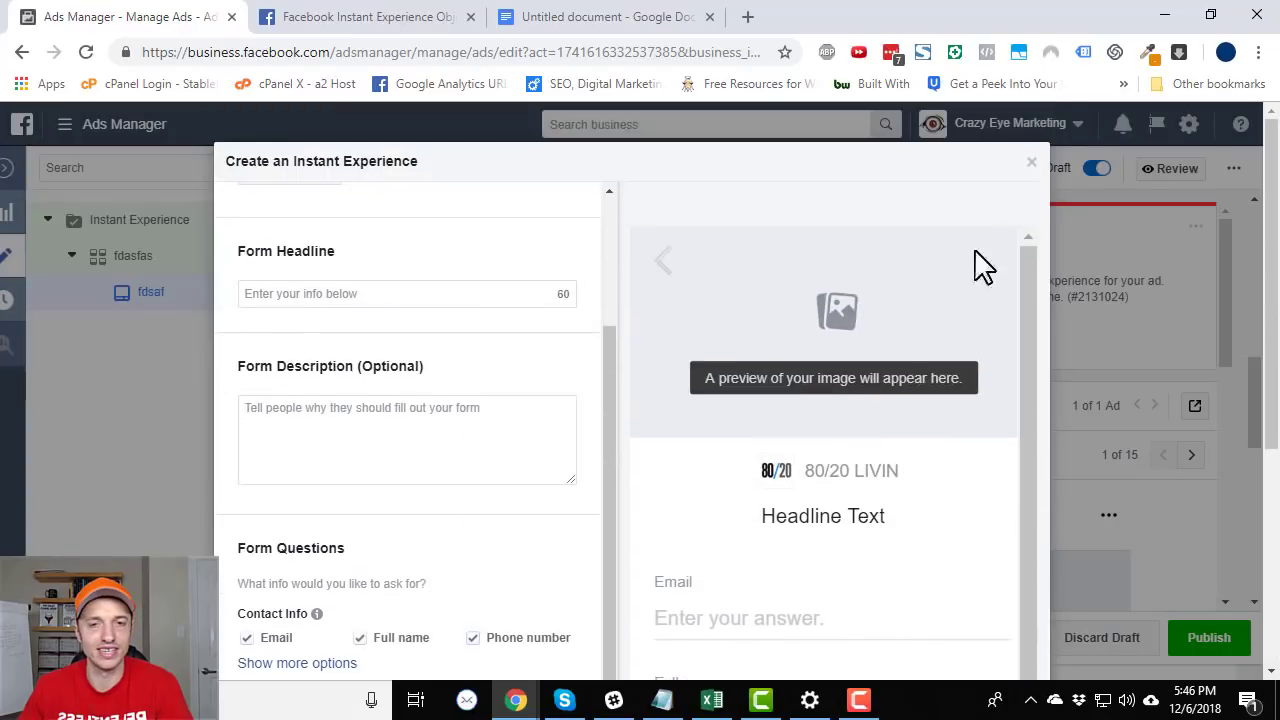
pyautogui.click(1032, 163)
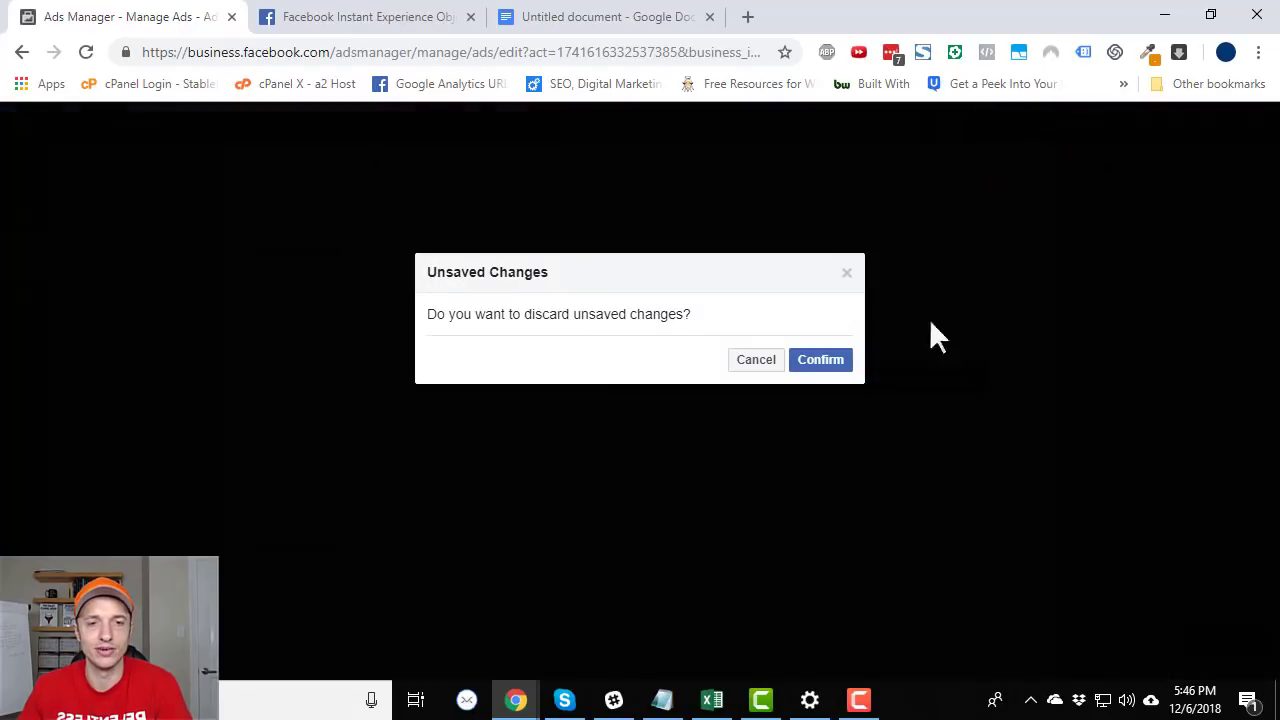
# Discard the form draft and start from the Sell Products (Without Catalog) template
pyautogui.click(820, 360)
pyautogui.scroll(-2, 420, 335)
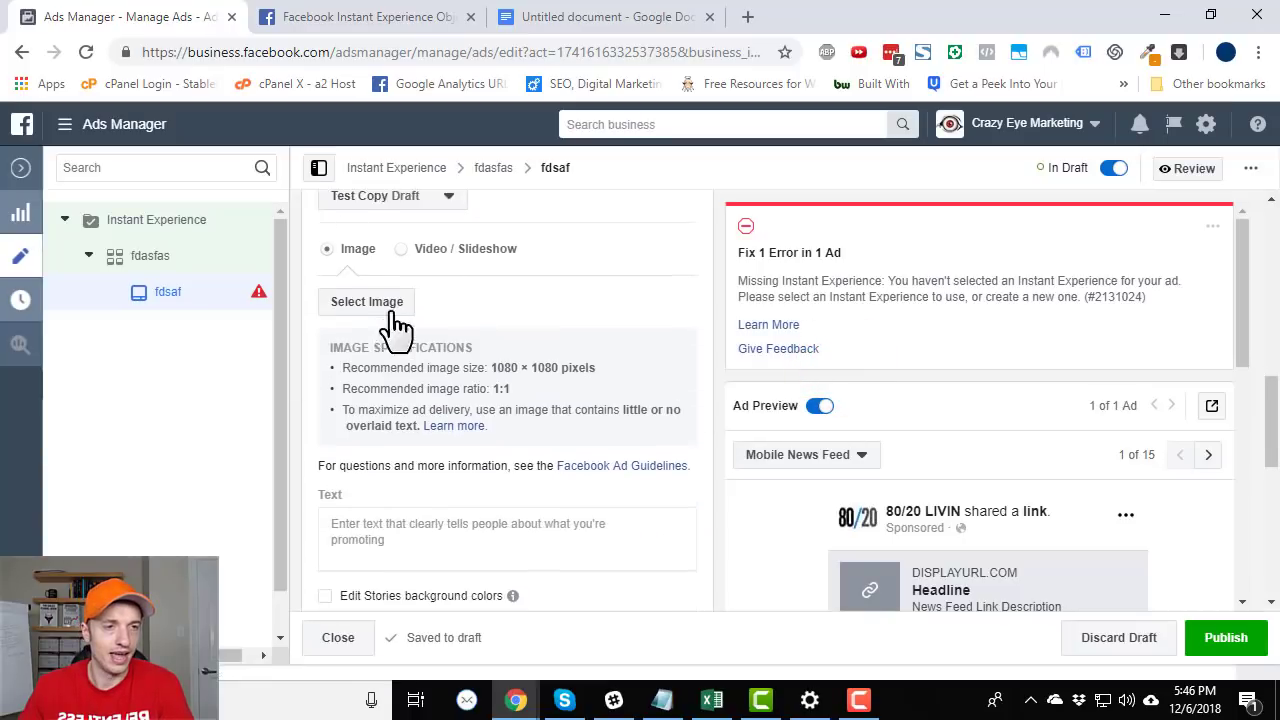
pyautogui.scroll(2, 420, 345)
pyautogui.click(440, 356)
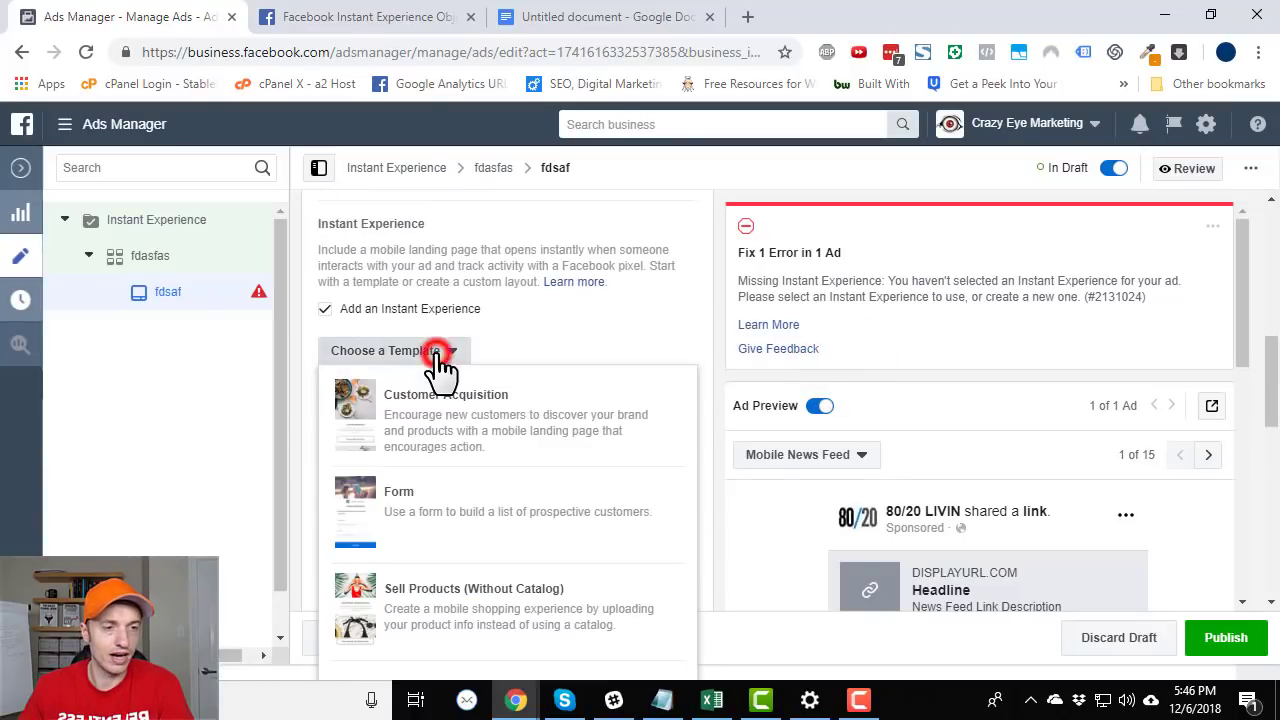
pyautogui.click(472, 595)
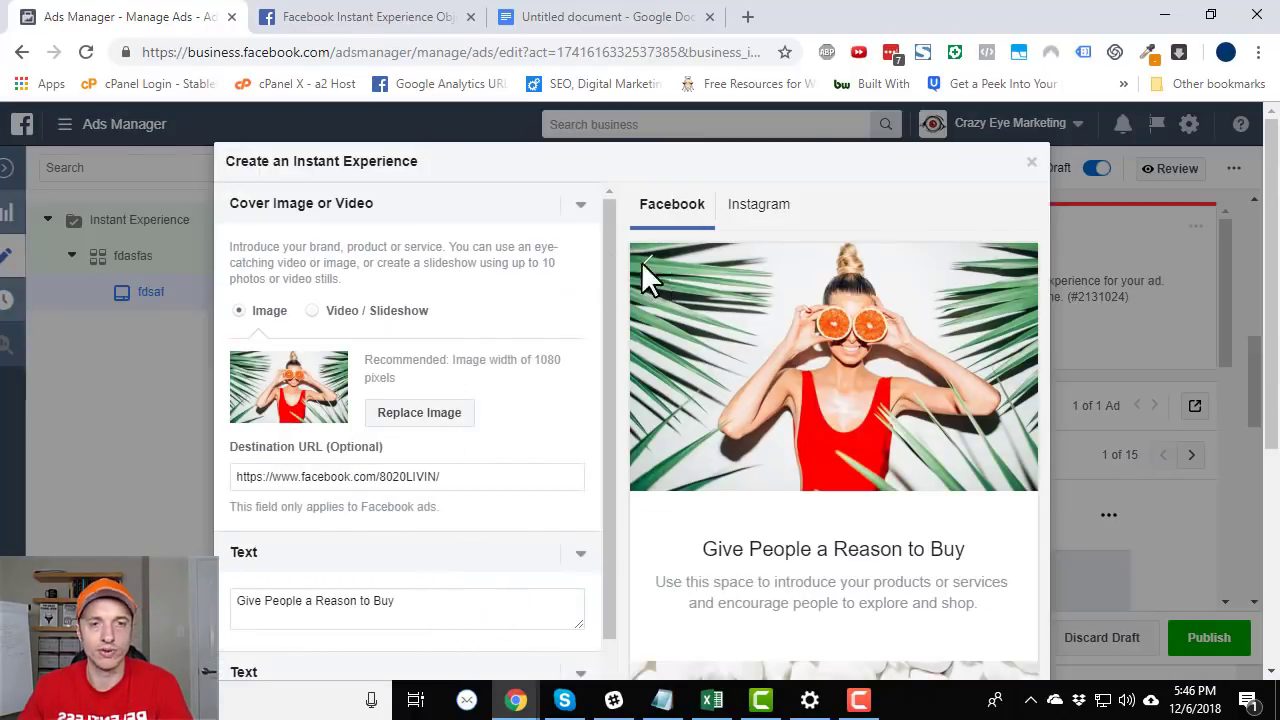
# View products 2–4 (Striped Bikini Bottom, Sunglasses, Striped Shorts) and add fifth and sixth item slots
pyautogui.scroll(-1, 830, 260)
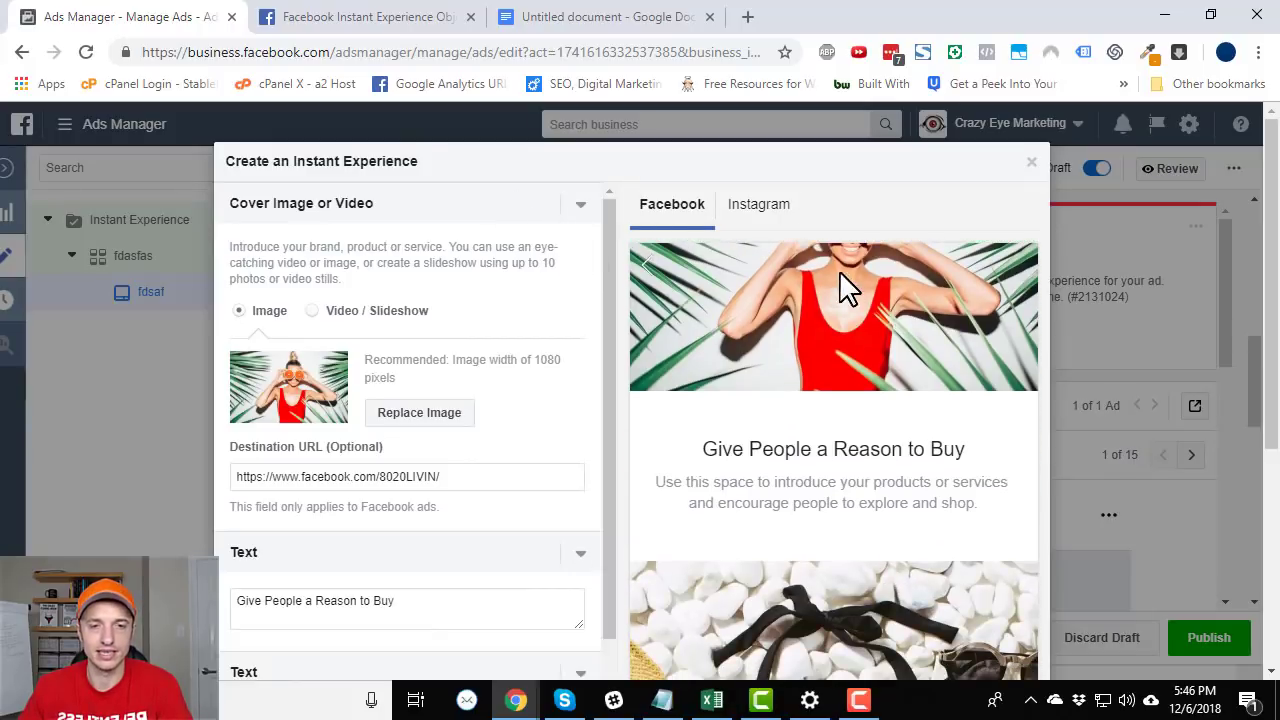
pyautogui.scroll(-1, 855, 280)
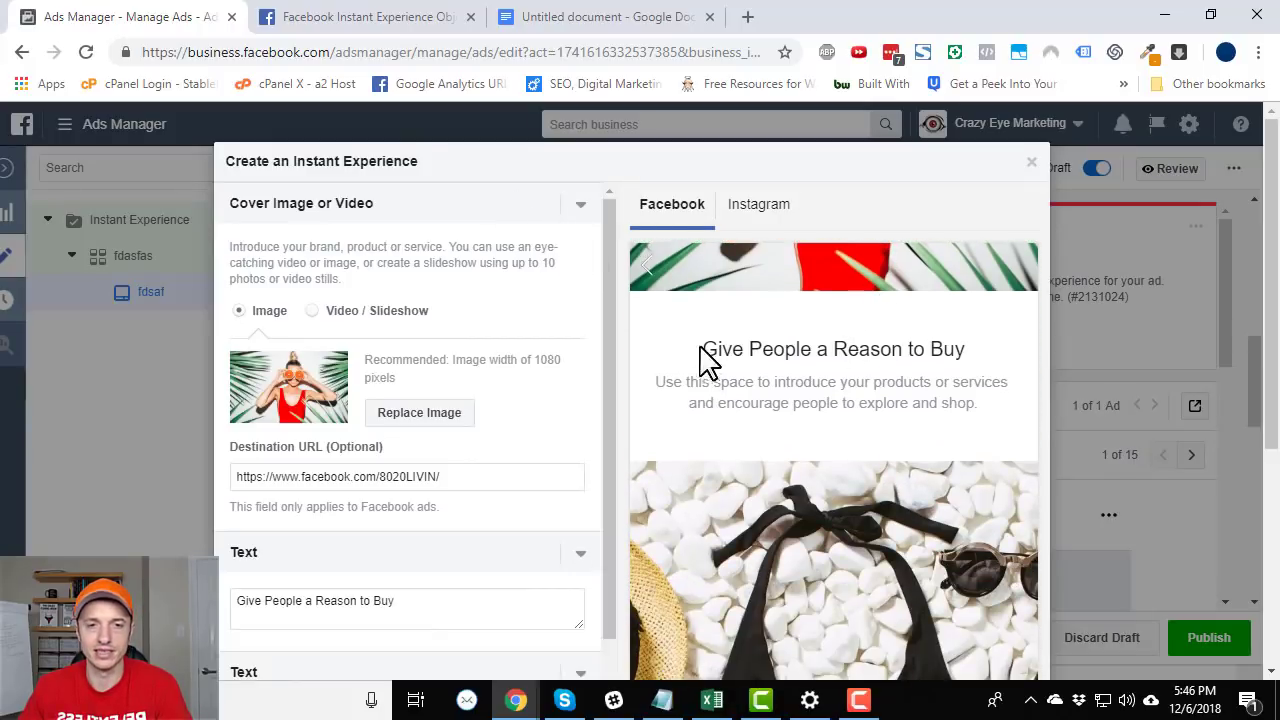
pyautogui.scroll(-4, 927, 340)
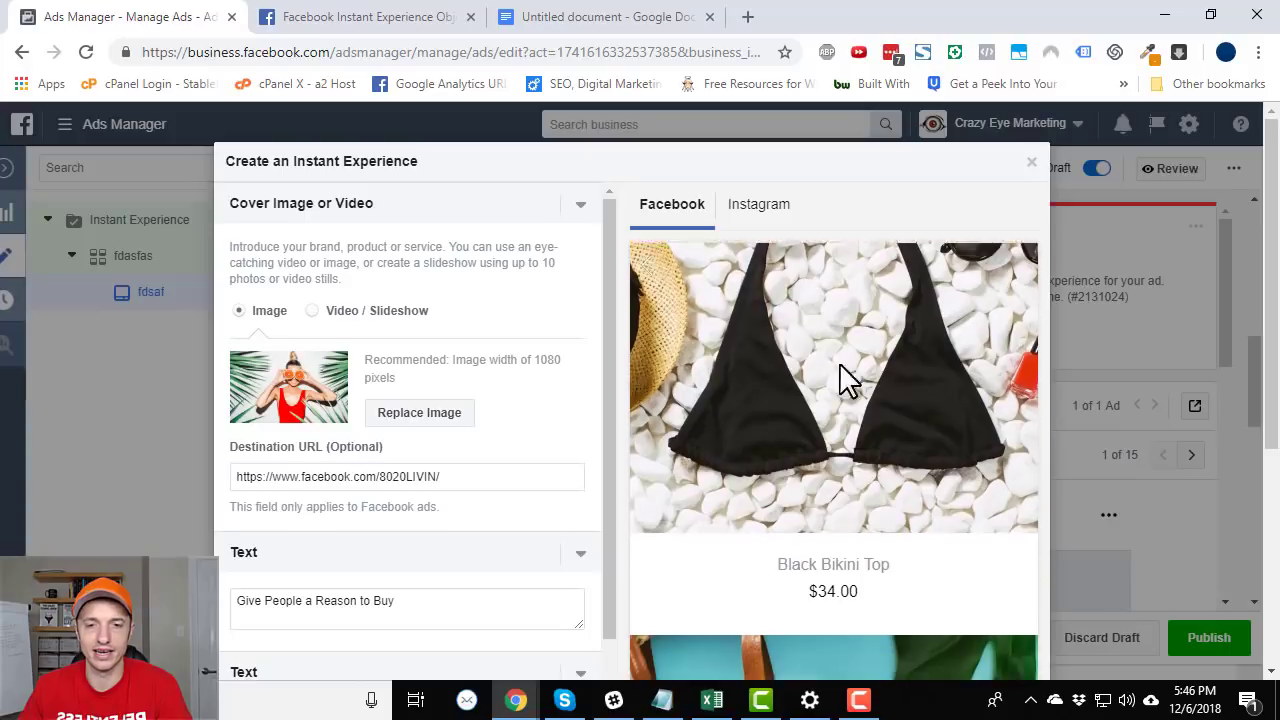
pyautogui.scroll(-5, 894, 330)
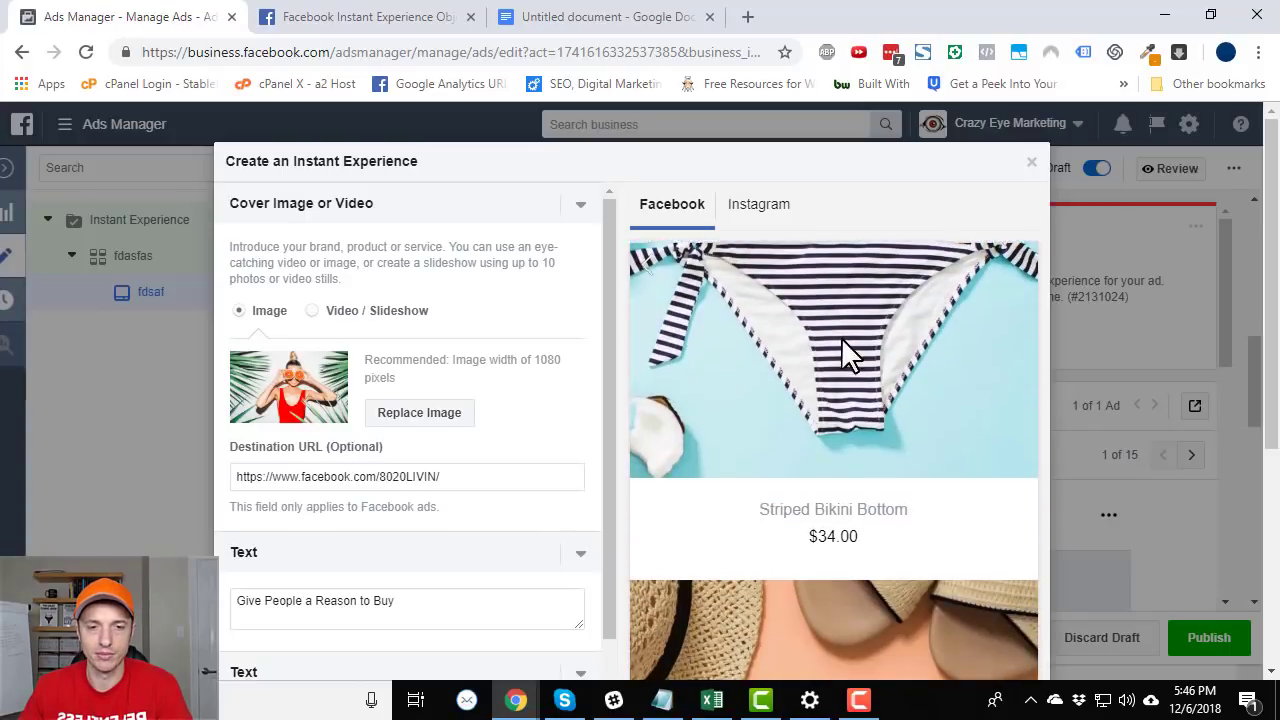
pyautogui.scroll(-5, 846, 343)
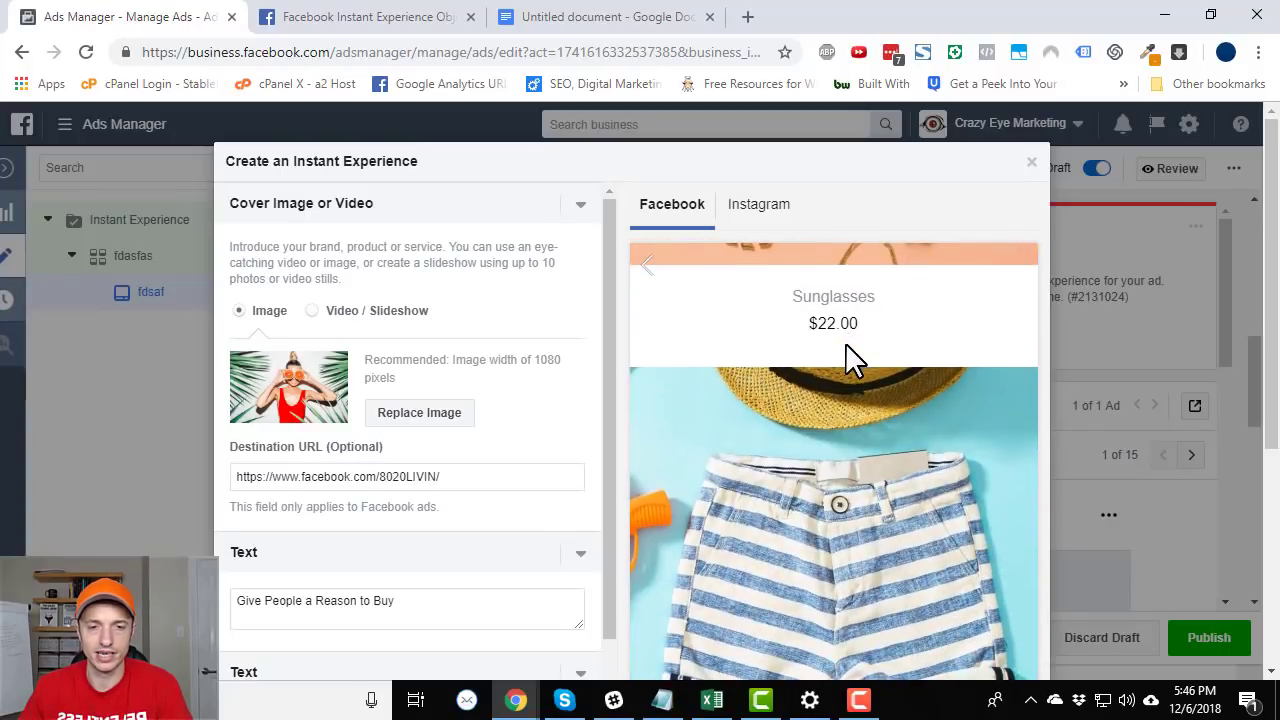
pyautogui.scroll(-5, 827, 464)
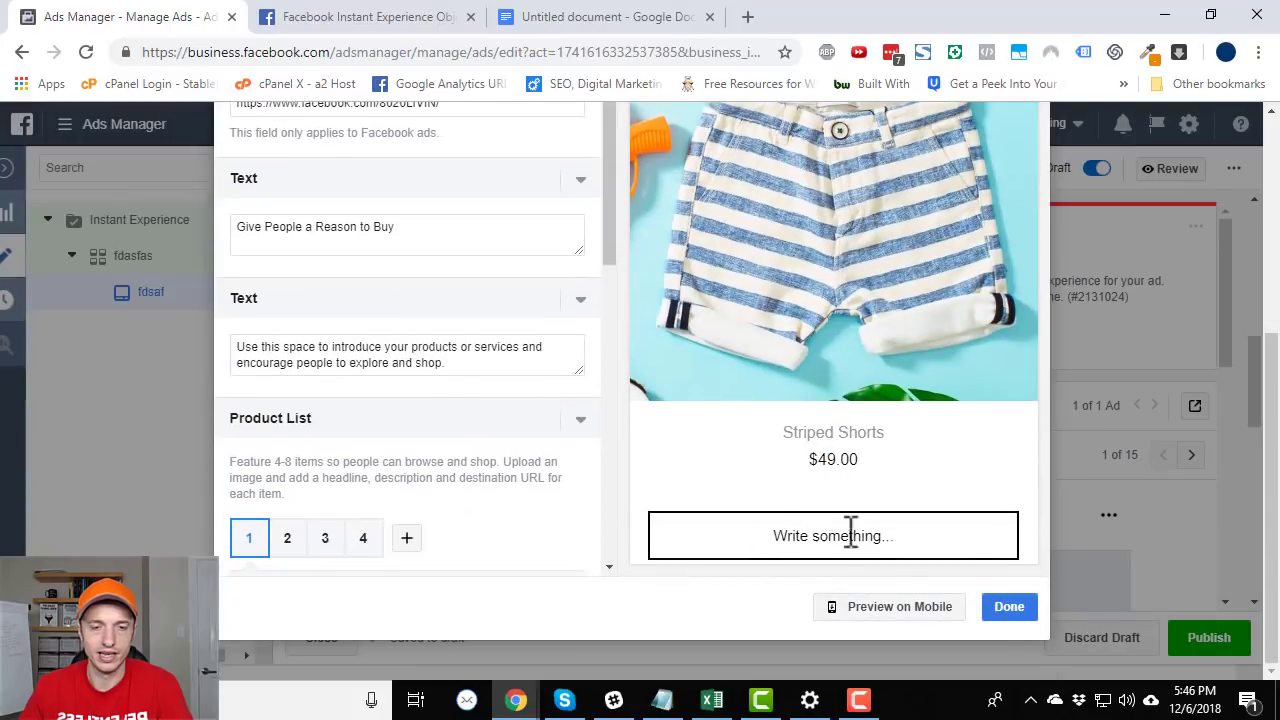
pyautogui.scroll(5, 395, 350)
pyautogui.scroll(-3, 400, 340)
pyautogui.scroll(-2, 427, 290)
pyautogui.scroll(-2, 413, 290)
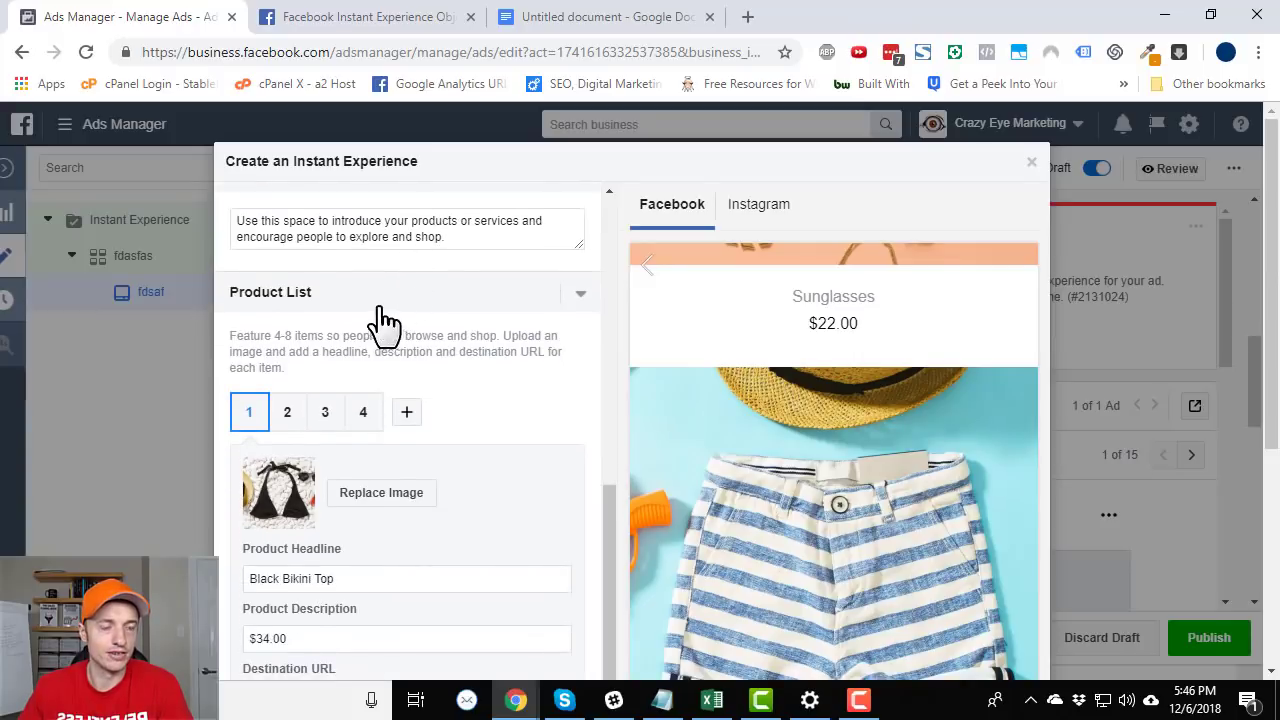
pyautogui.scroll(4, 391, 320)
pyautogui.scroll(-4, 403, 286)
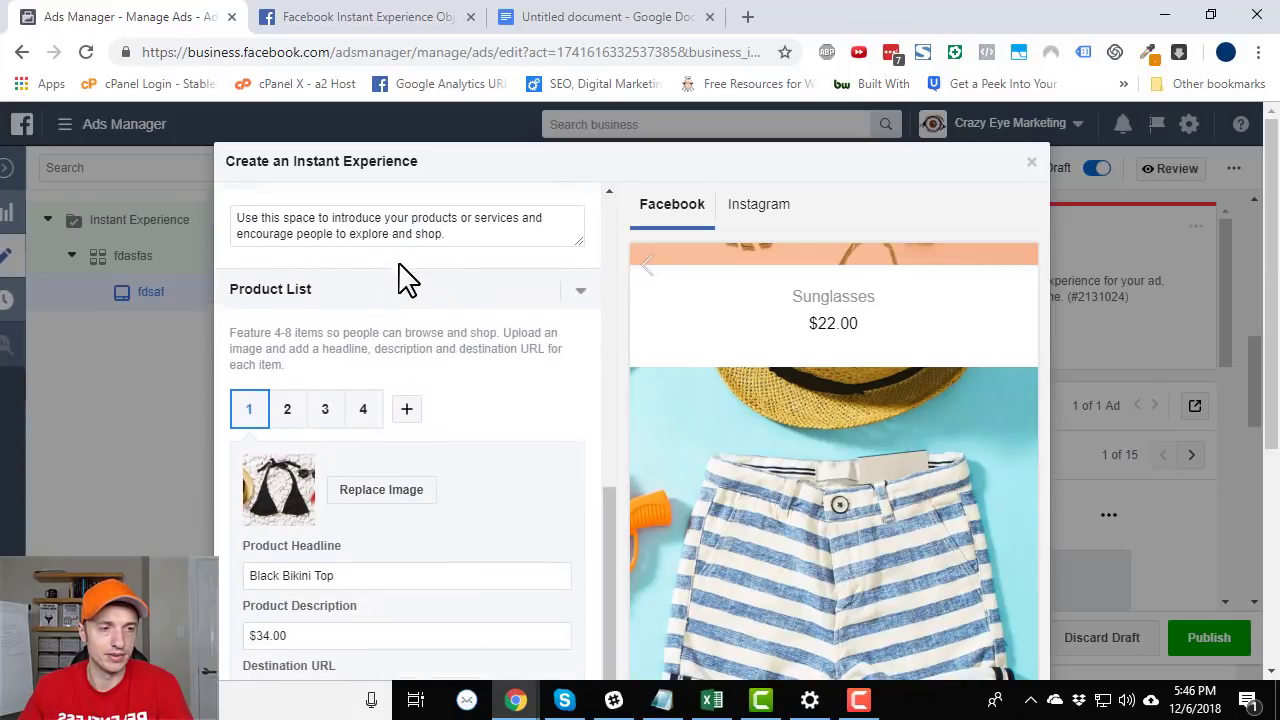
pyautogui.click(287, 400)
pyautogui.click(325, 399)
pyautogui.click(363, 399)
pyautogui.click(407, 399)
pyautogui.click(443, 400)
# Close the builder, back out once, then confirm discarding the product-list draft
pyautogui.scroll(-4, 437, 503)
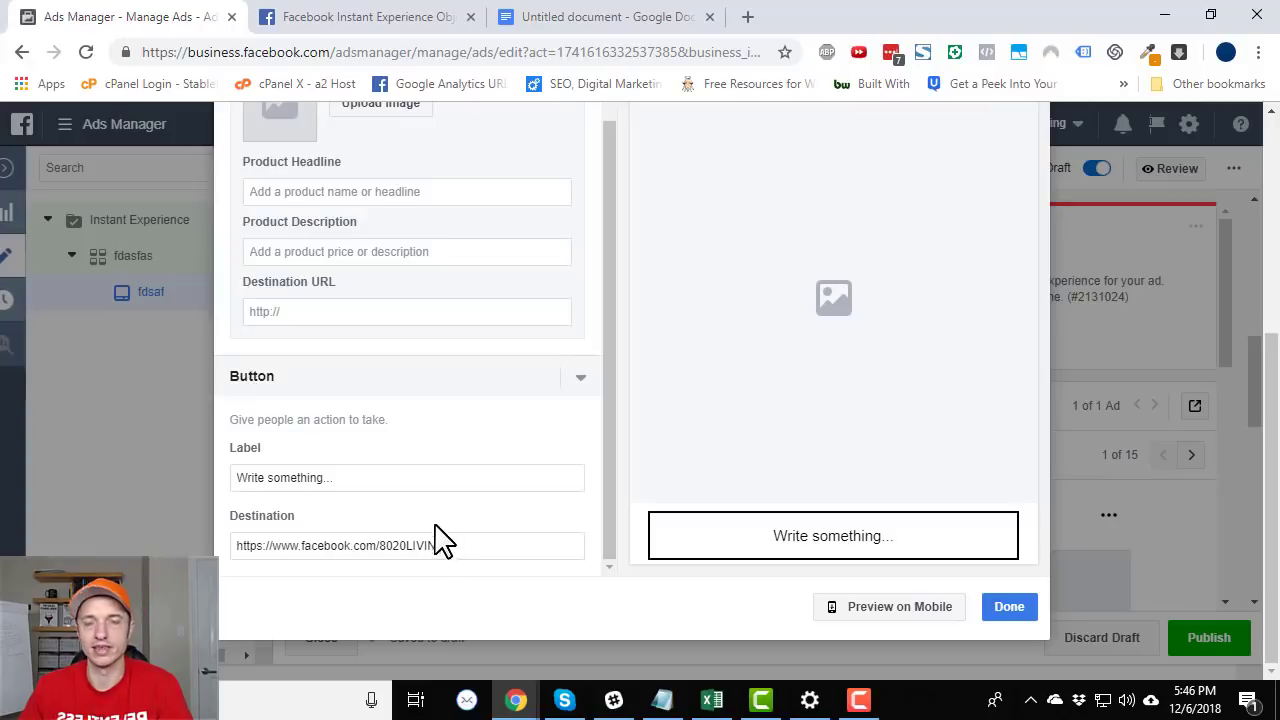
pyautogui.scroll(5, 546, 549)
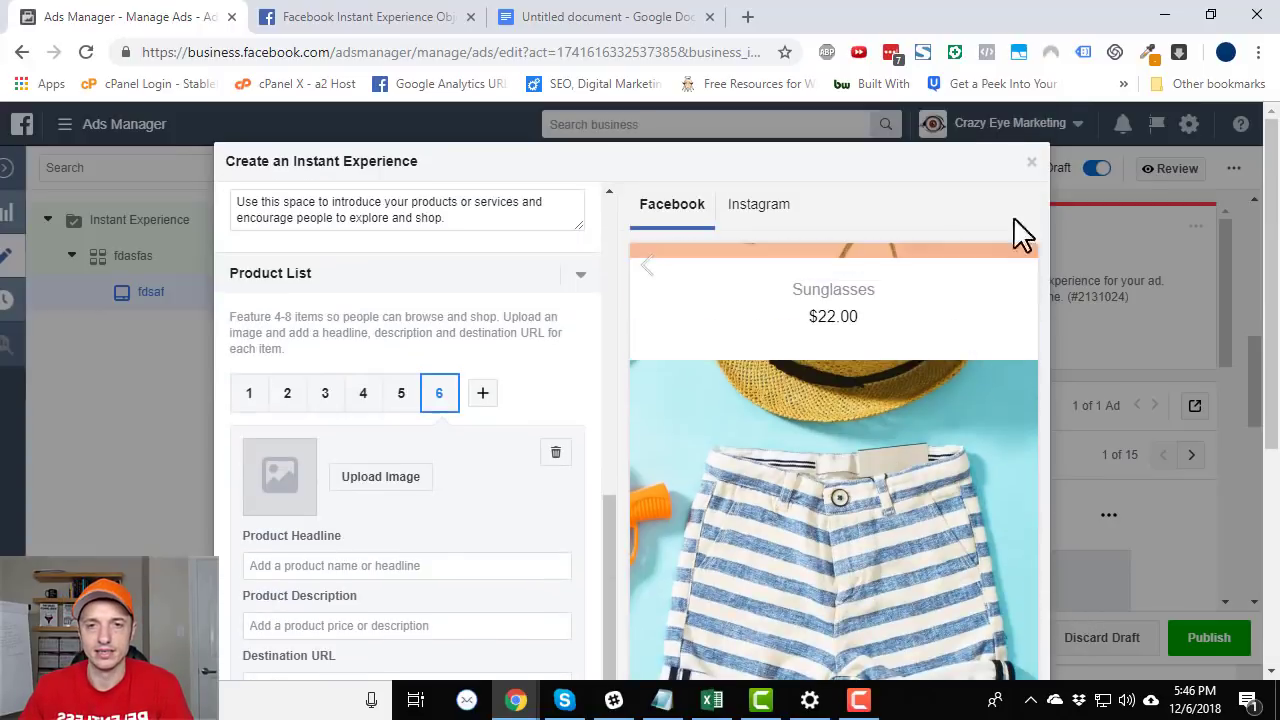
pyautogui.click(1030, 163)
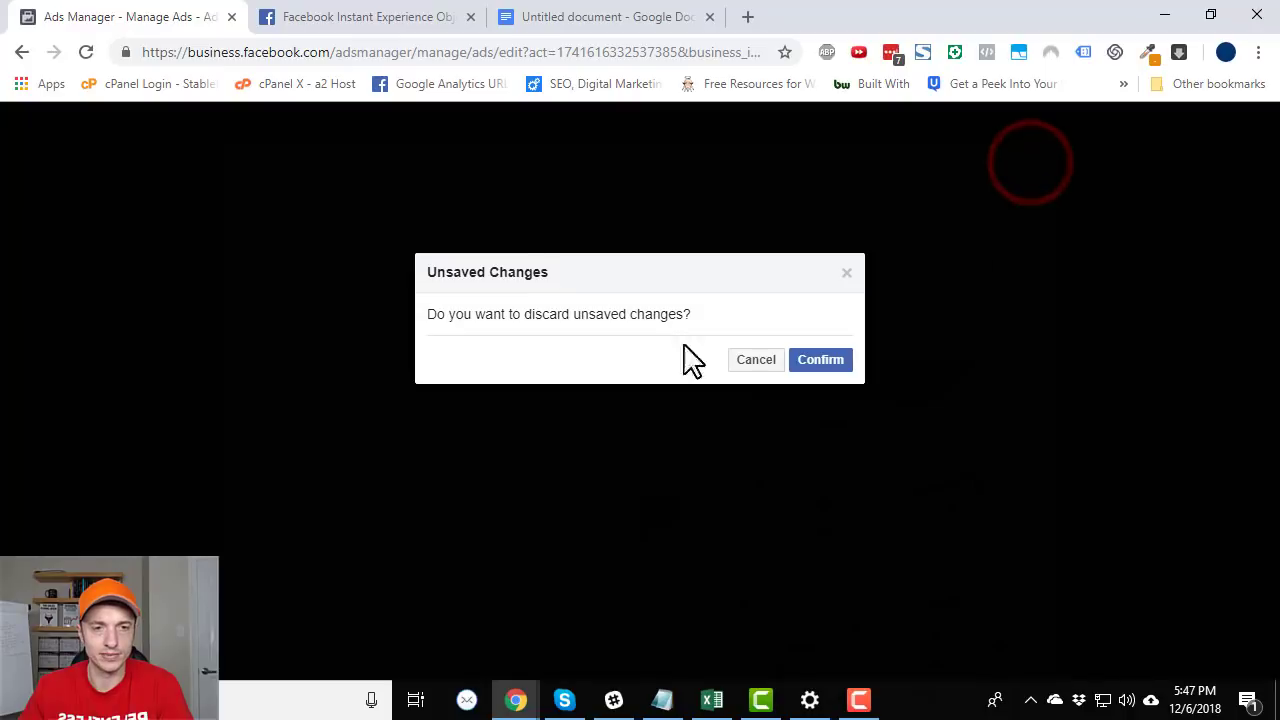
pyautogui.click(757, 360)
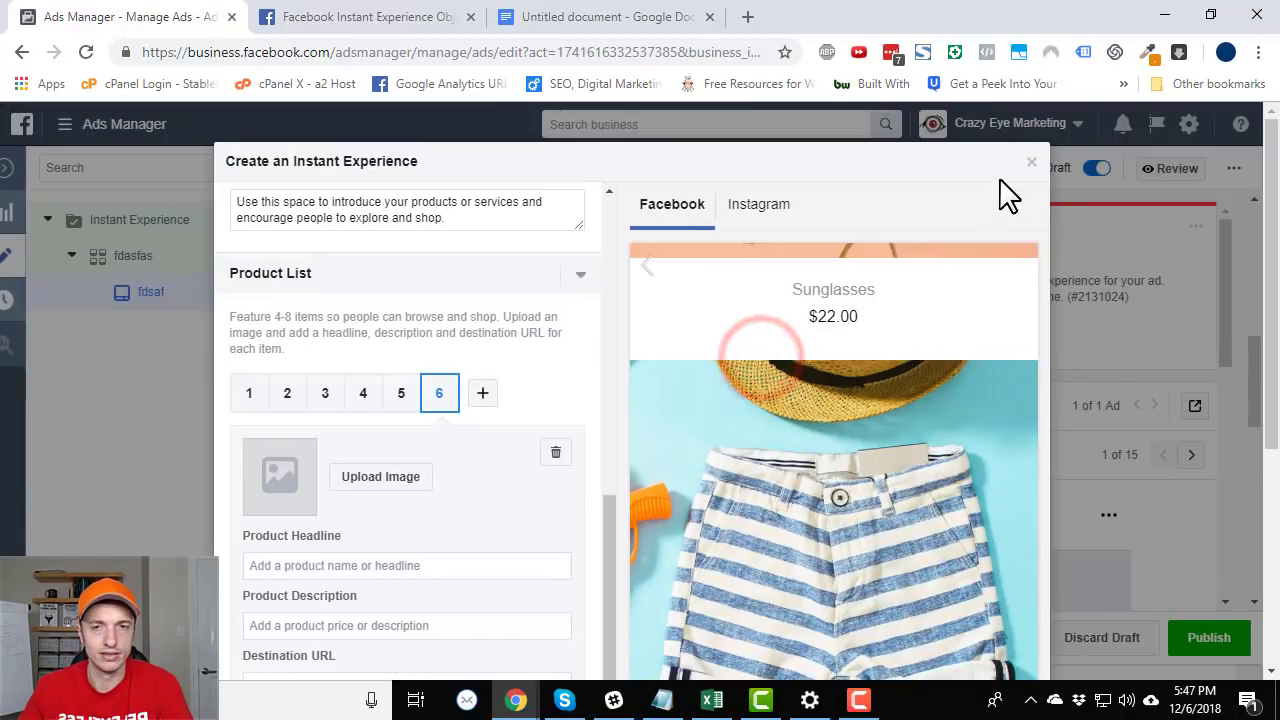
pyautogui.click(1032, 160)
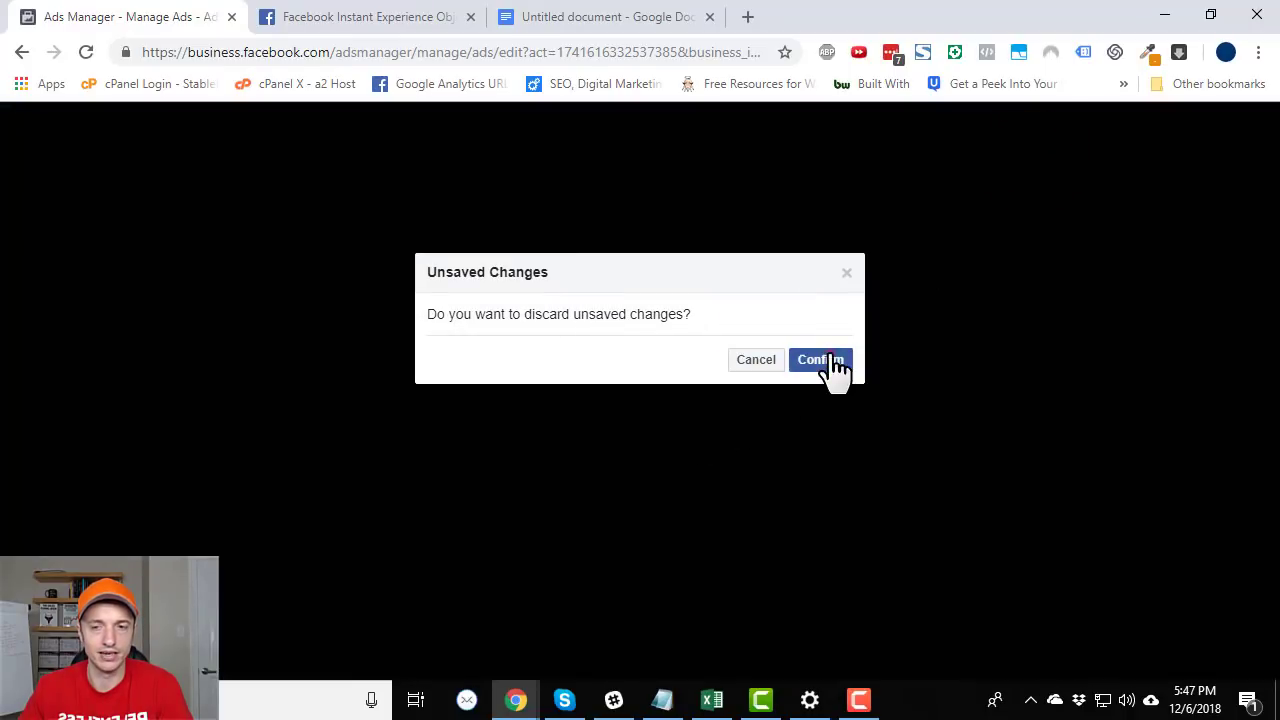
pyautogui.click(830, 358)
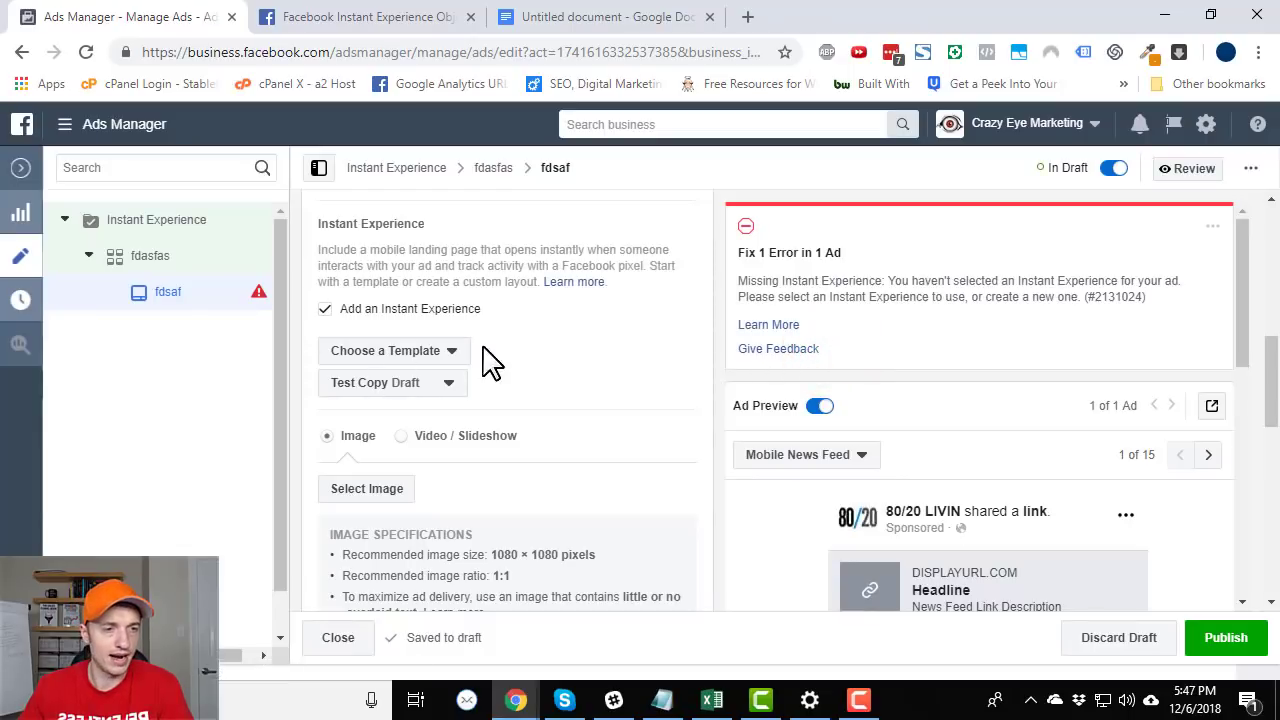
# Start a Custom Instant Experience from scratch and retitle it 'Demo'
pyautogui.click(432, 352)
pyautogui.scroll(-5, 643, 271)
pyautogui.scroll(2, 546, 443)
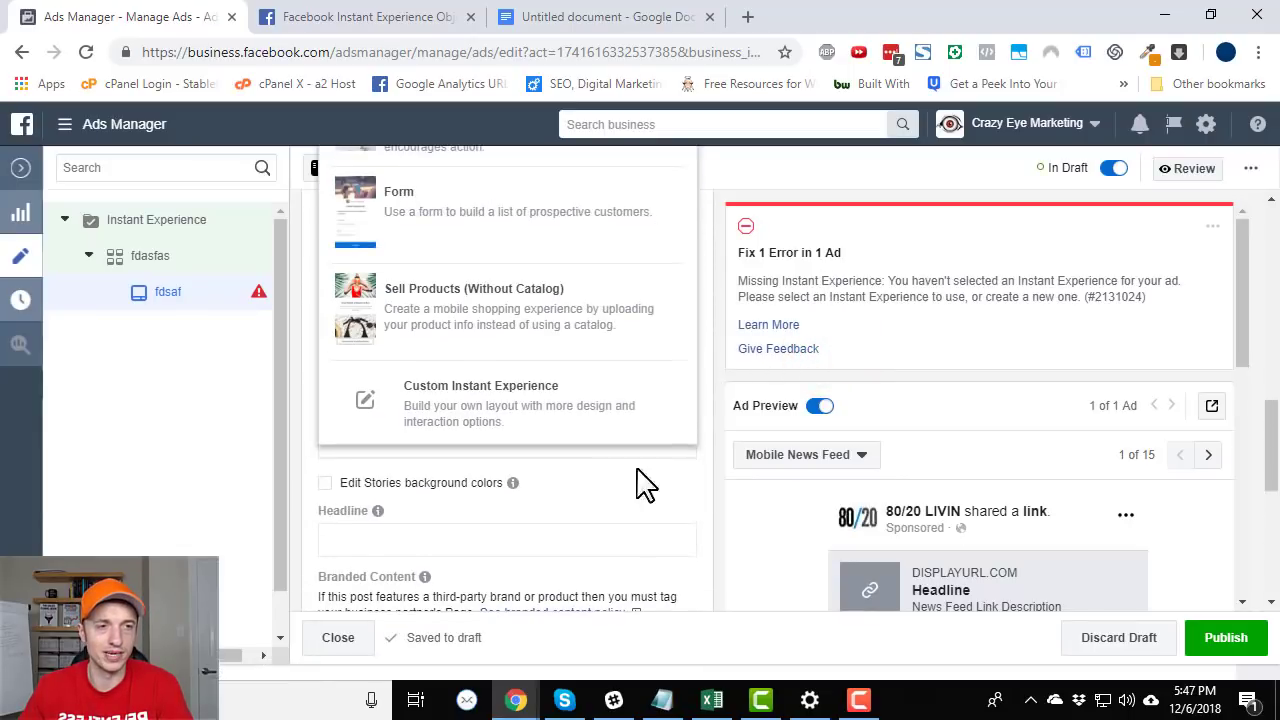
pyautogui.click(485, 400)
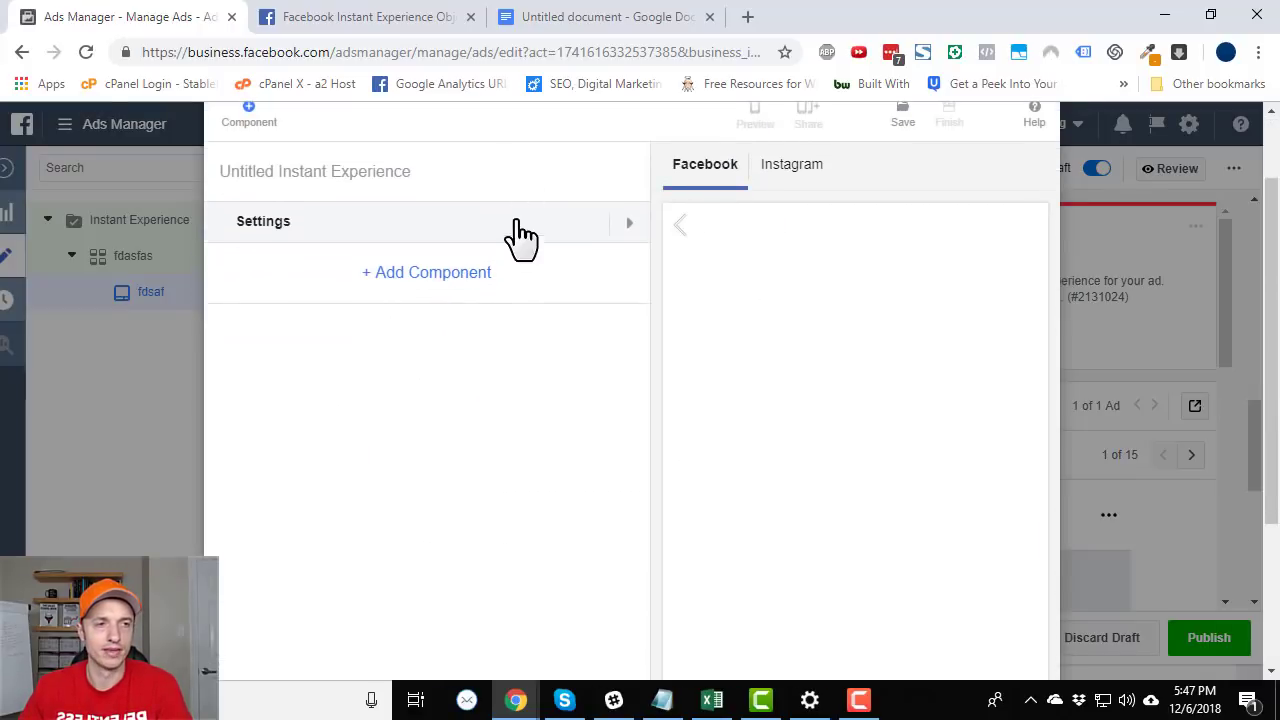
pyautogui.tripleClick(352, 273)
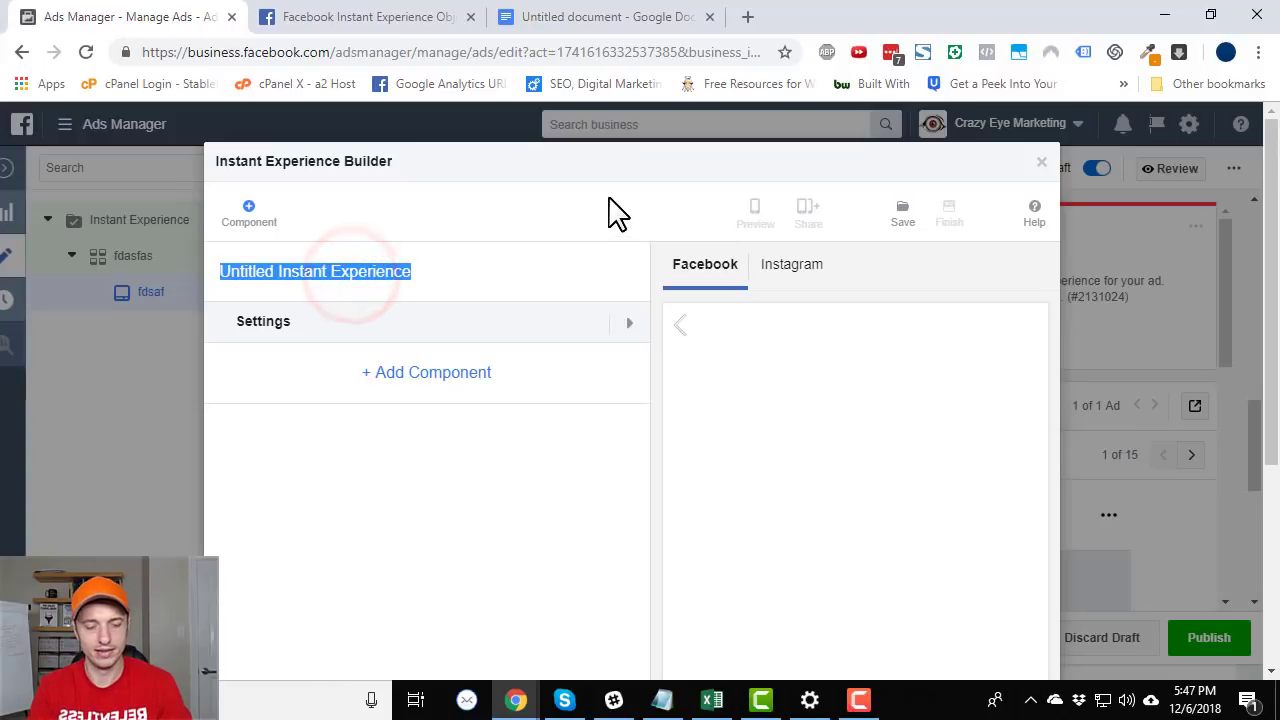
pyautogui.write('Demo')
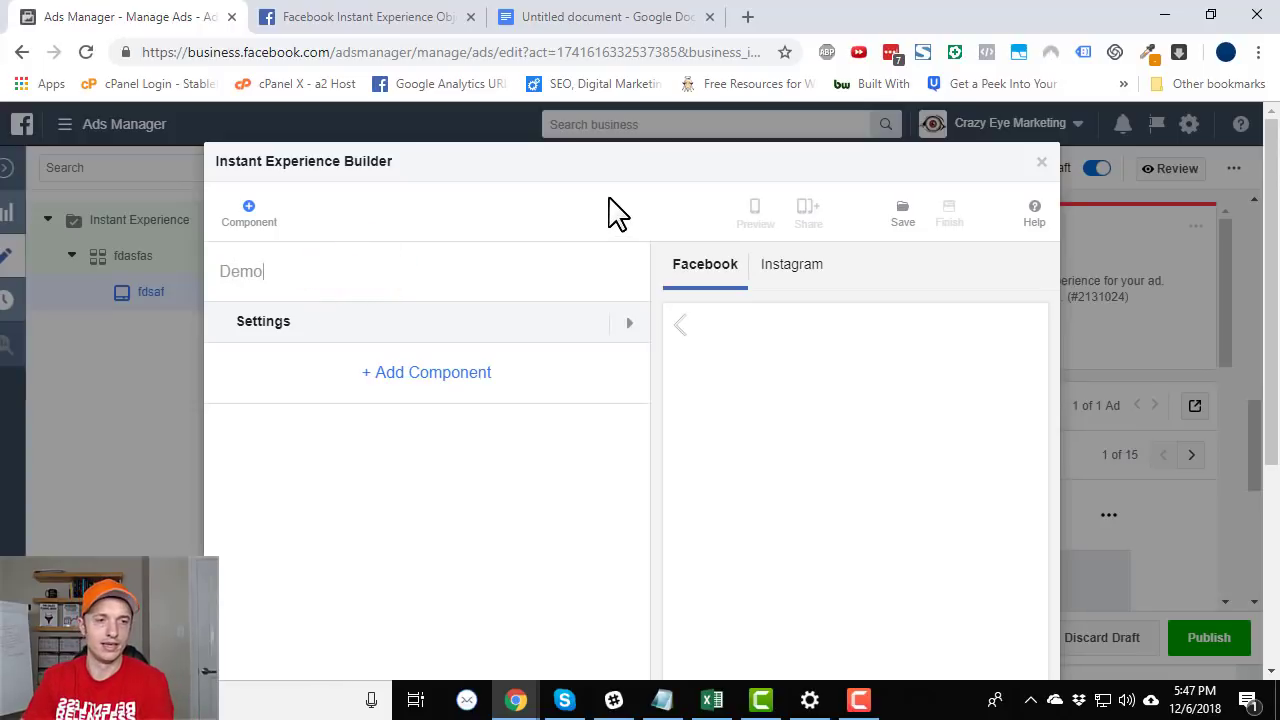
pyautogui.scroll(-1, 497, 372)
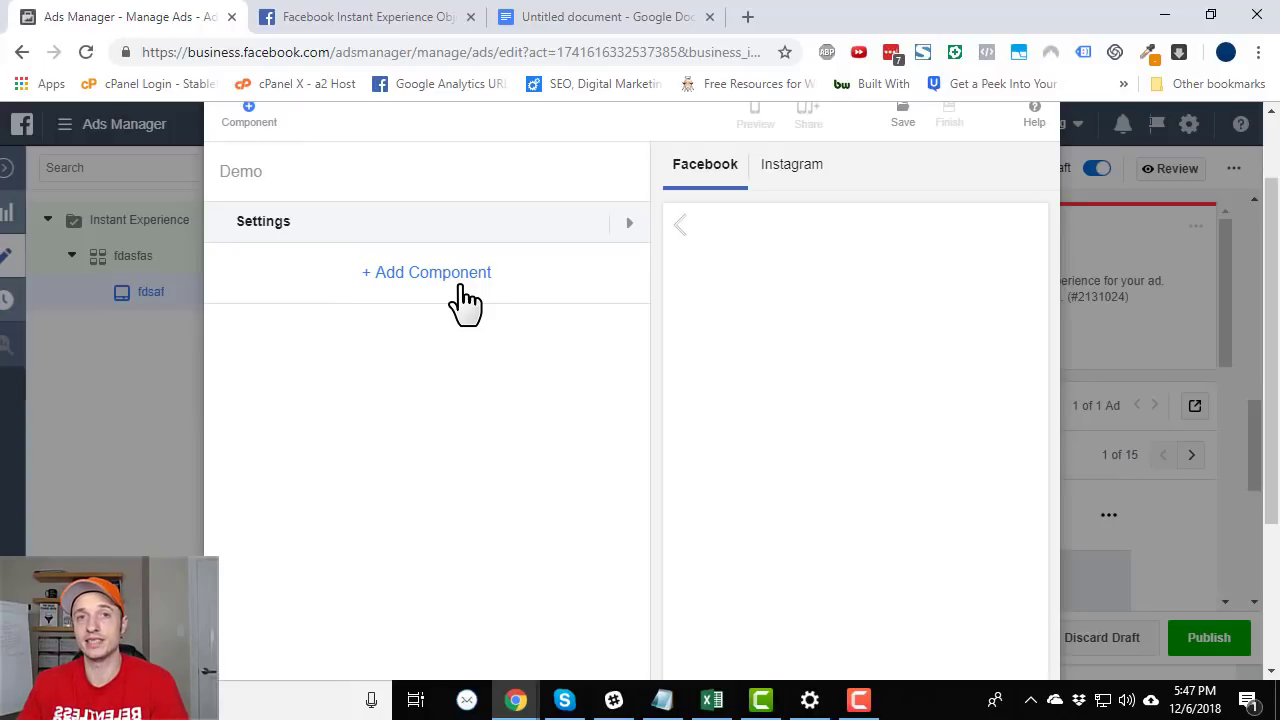
# Highlight the Mini Web Page point in the Google Docs notes, then return to Ads Manager
pyautogui.click(540, 16)
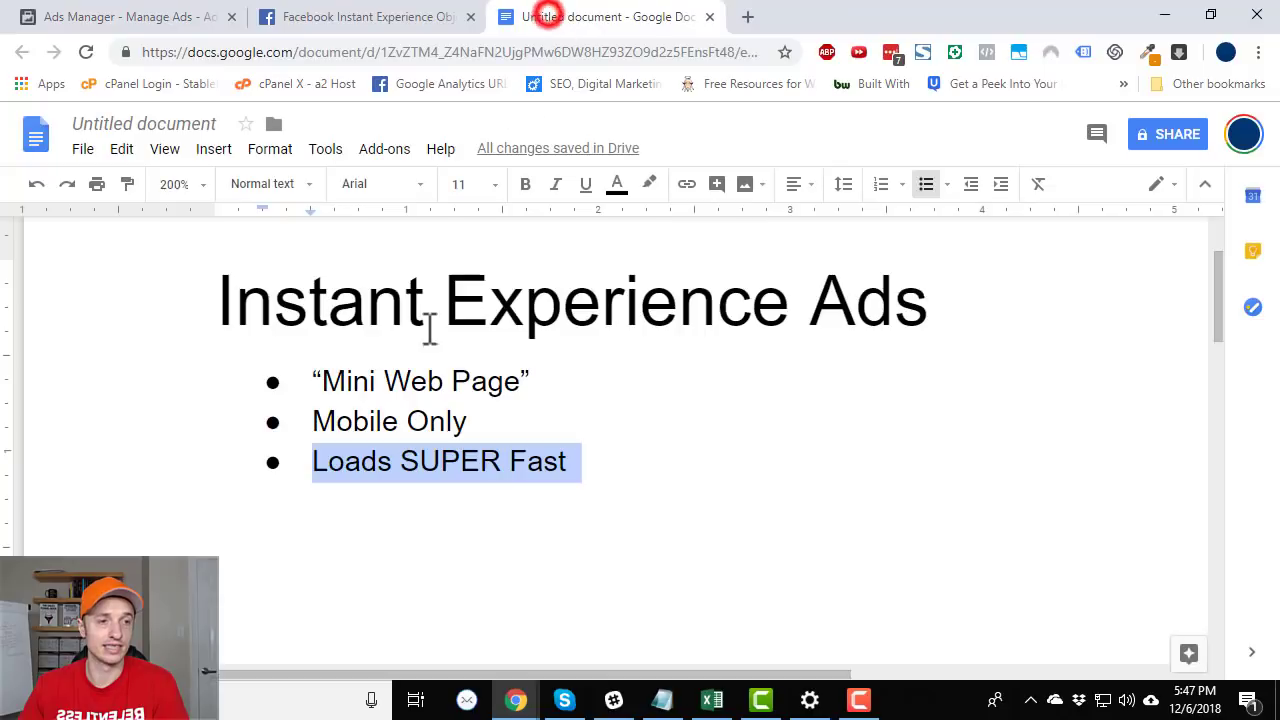
pyautogui.moveTo(322, 380); pyautogui.dragTo(531, 377)
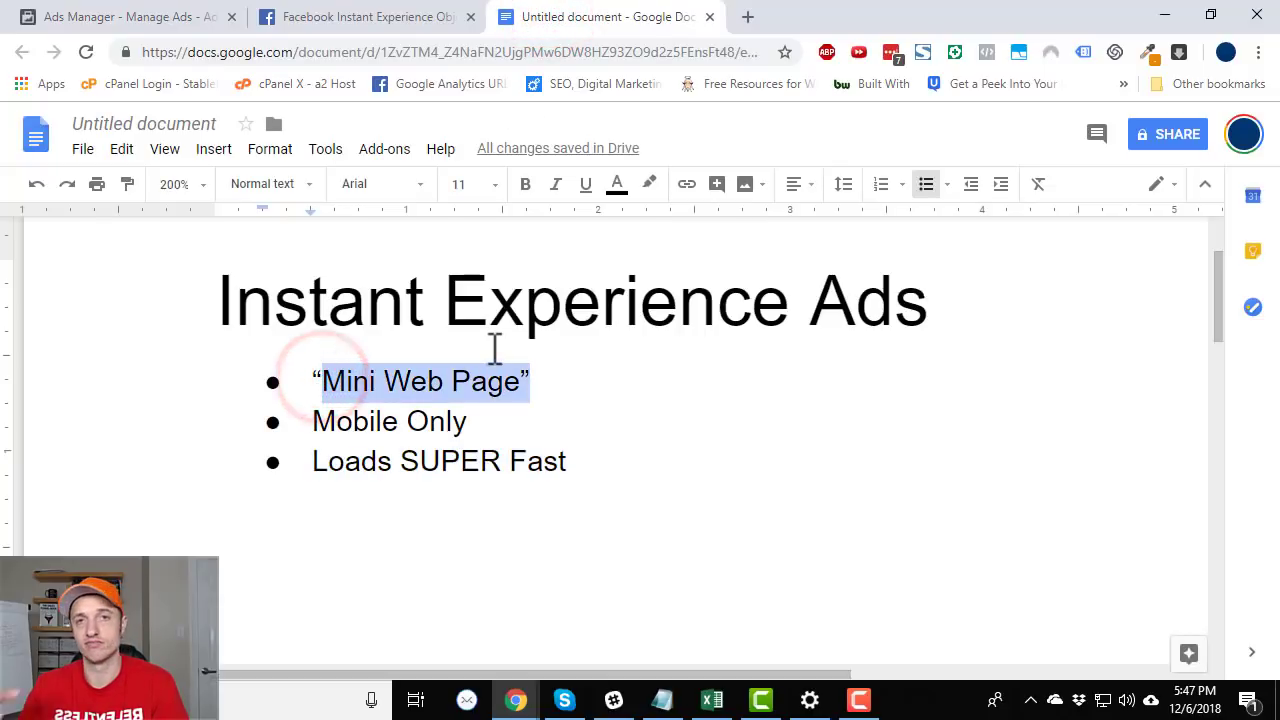
pyautogui.click(133, 18)
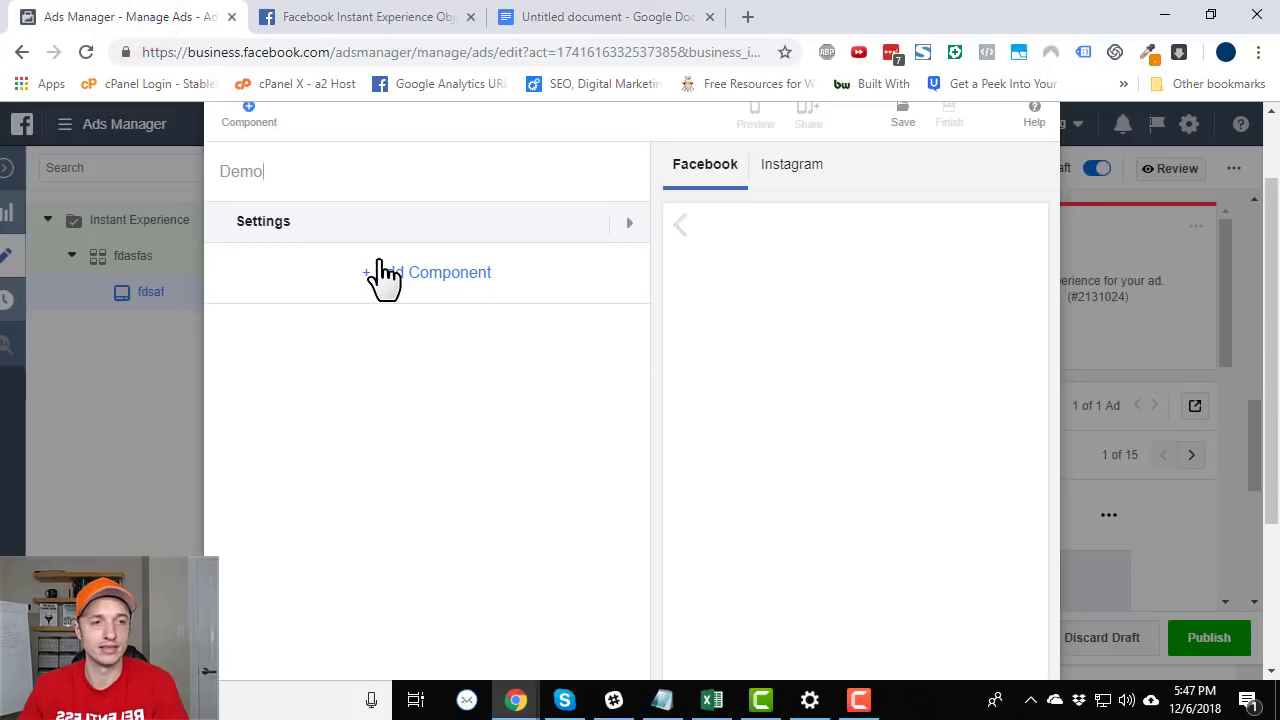
# Add a button component labelled 'Click Here Now!' in HelveticaNeue-UltraLight font
pyautogui.click(436, 278)
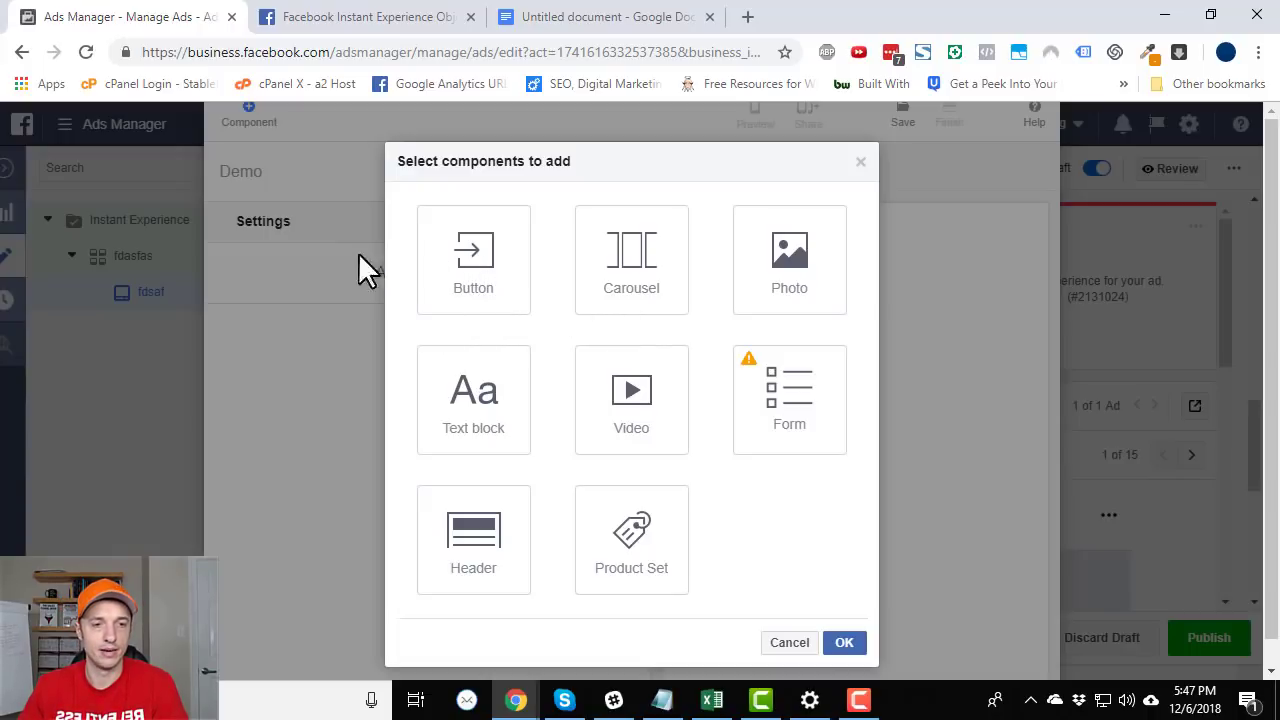
pyautogui.click(432, 275)
pyautogui.click(845, 634)
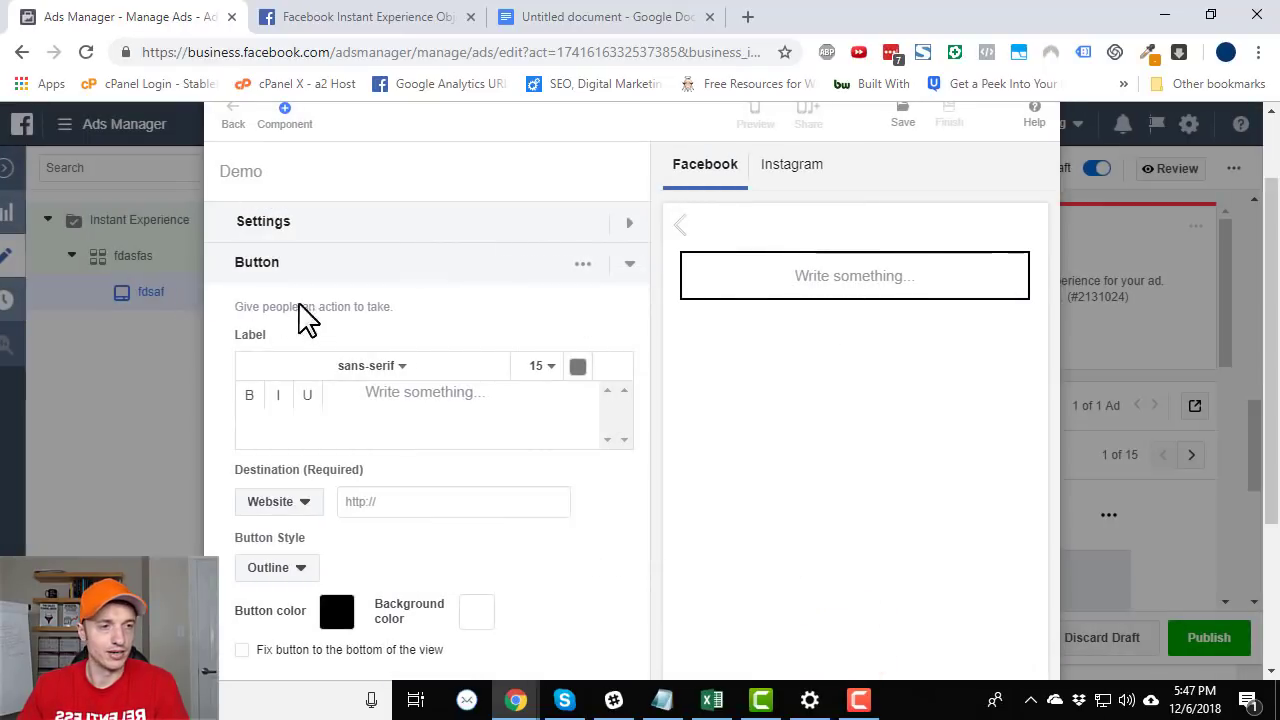
pyautogui.click(441, 402)
pyautogui.write('Cli')
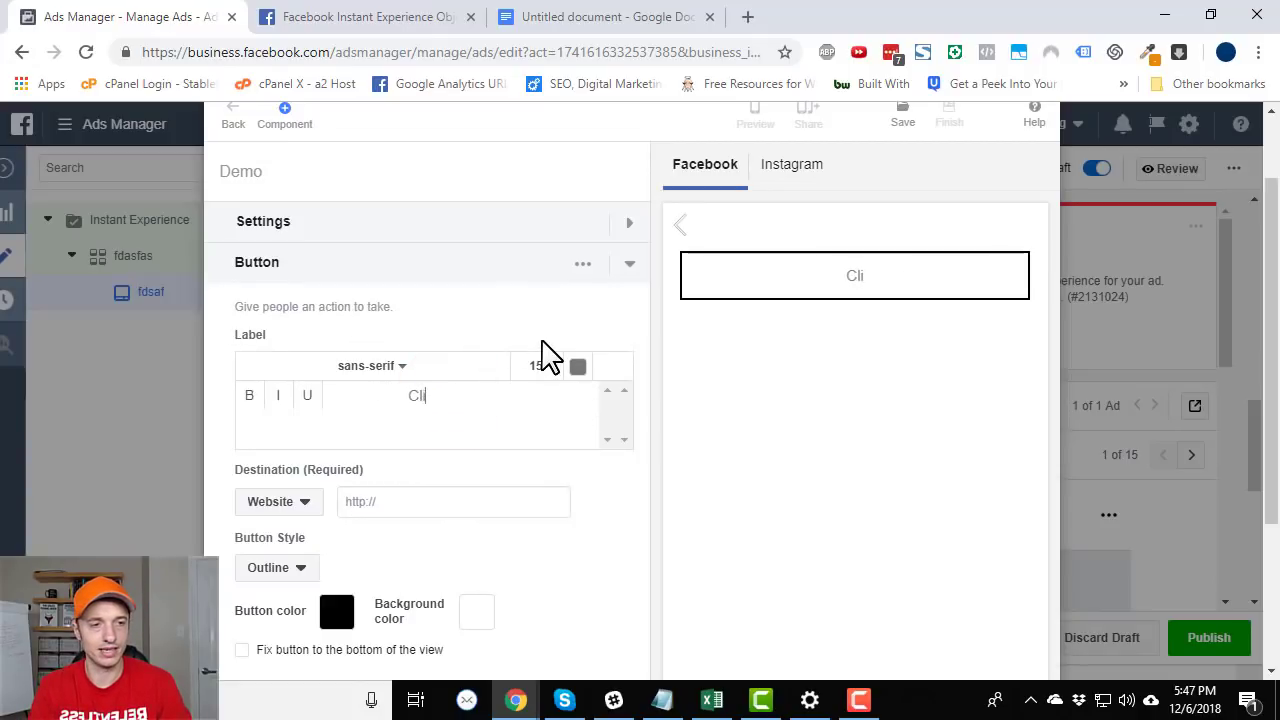
pyautogui.write('ck Here Now!')
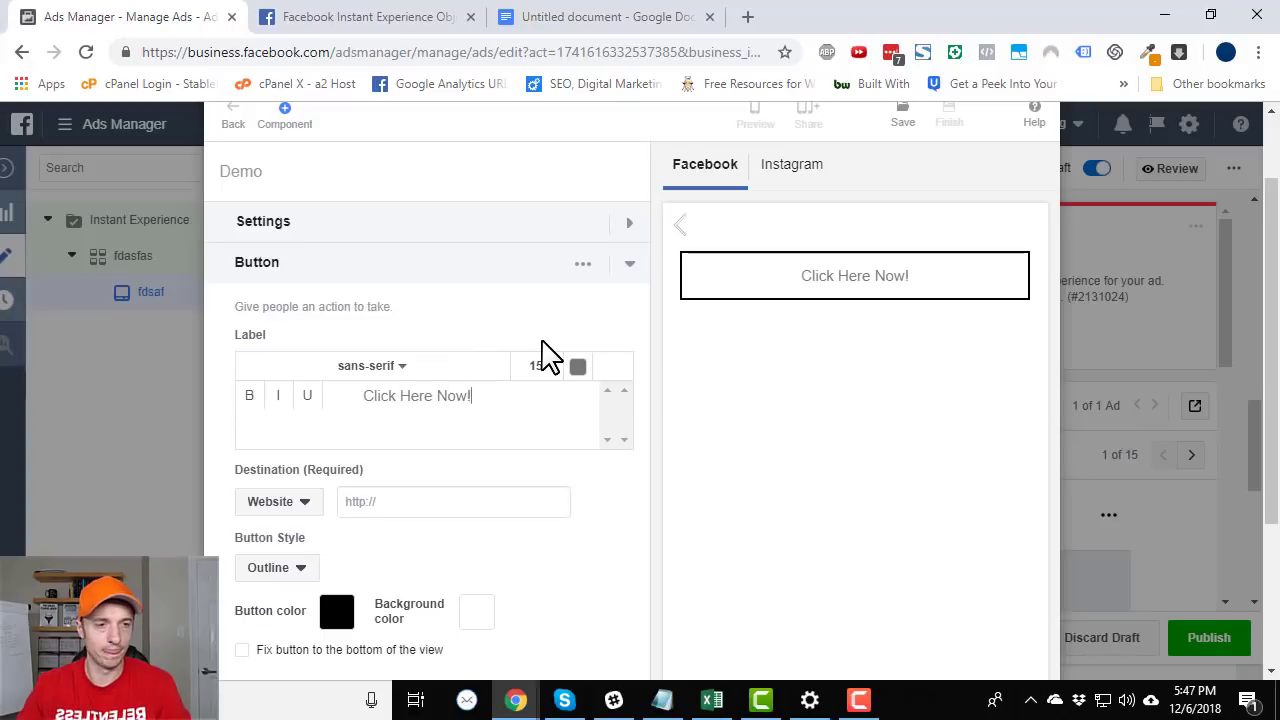
pyautogui.click(389, 364)
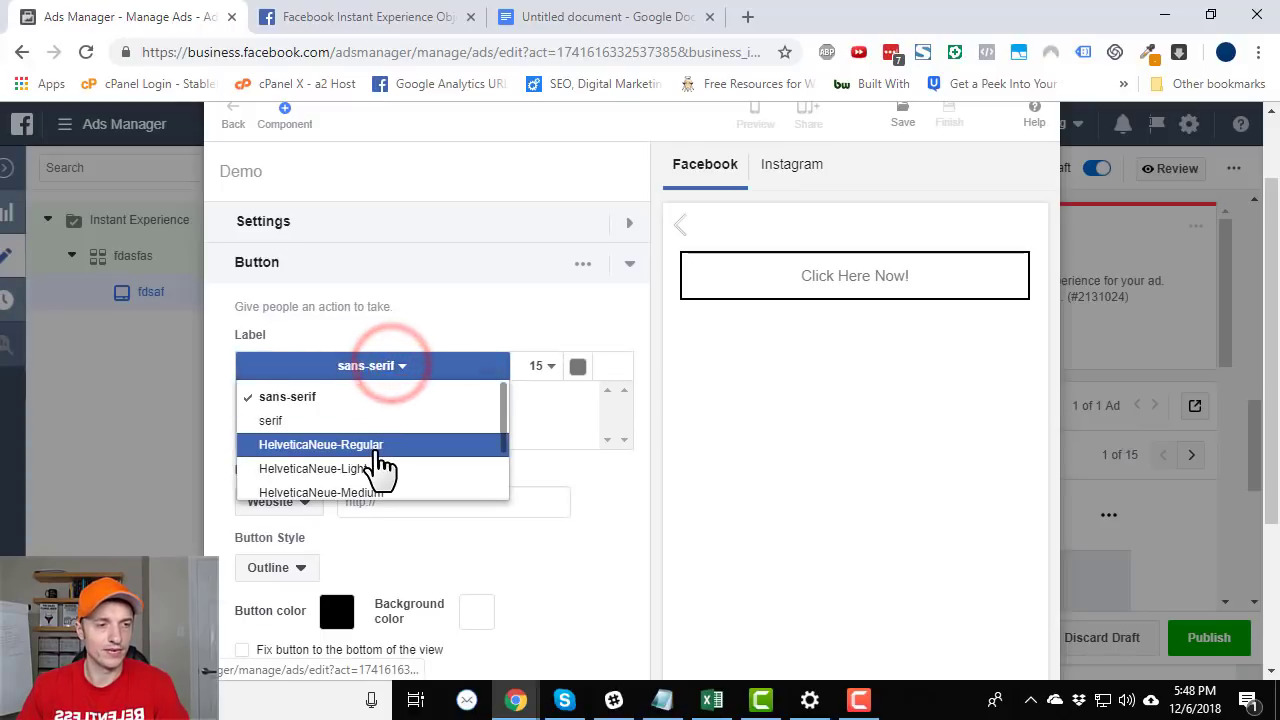
pyautogui.click(372, 446)
# Make the button label red at text size 22
pyautogui.click(578, 366)
pyautogui.moveTo(720, 505); pyautogui.dragTo(851, 423)
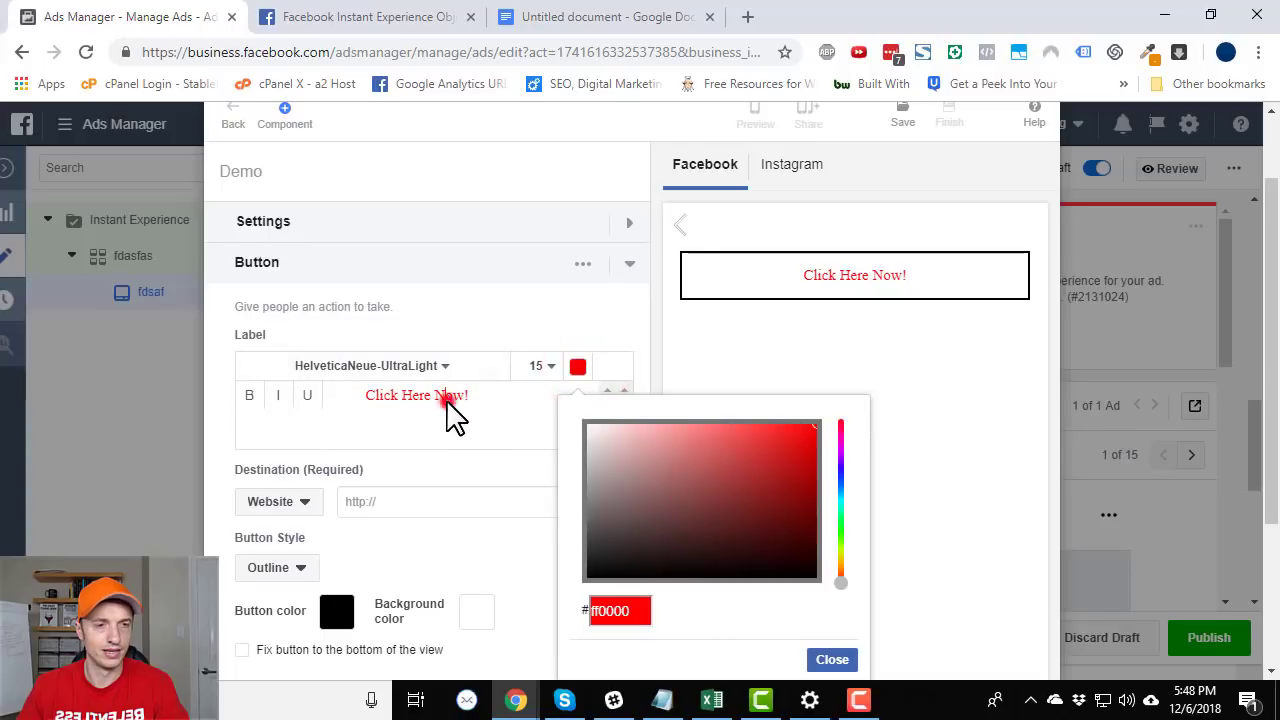
pyautogui.click(447, 405)
pyautogui.click(541, 367)
pyautogui.scroll(-3, 541, 480)
pyautogui.click(540, 485)
pyautogui.scroll(-1, 440, 405)
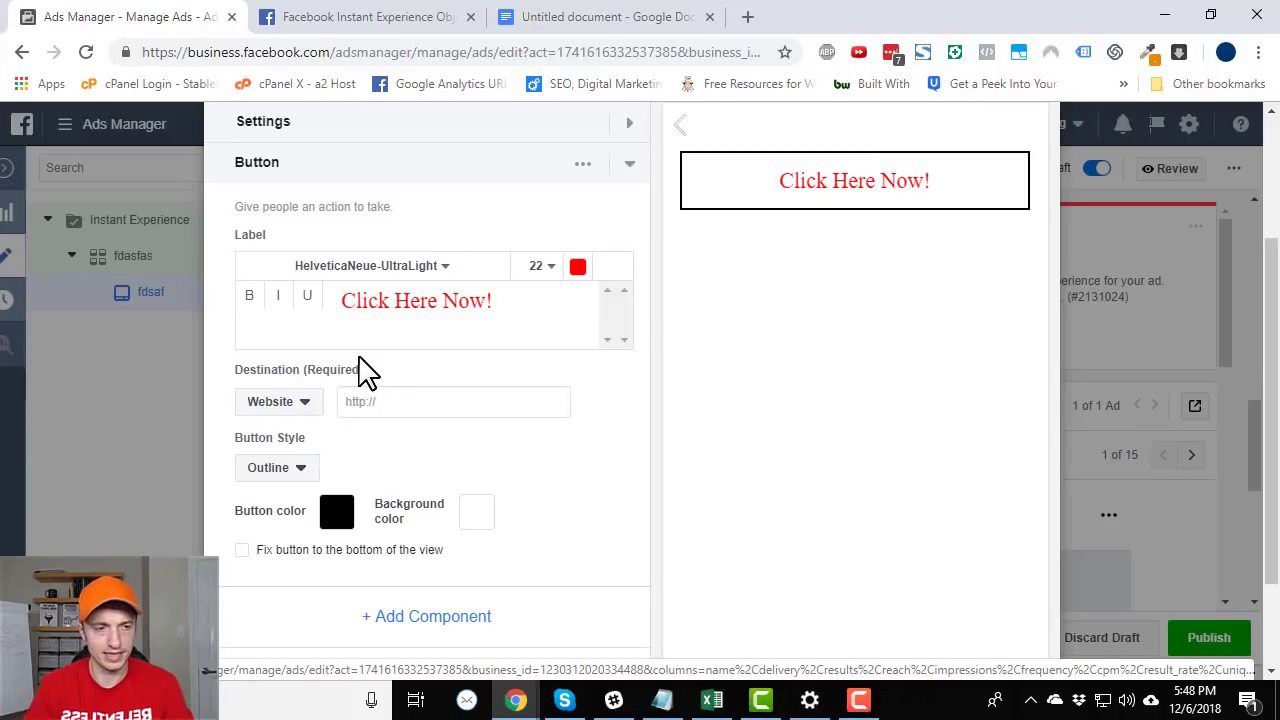
pyautogui.write('https://www.crazyeyemarketing.com')
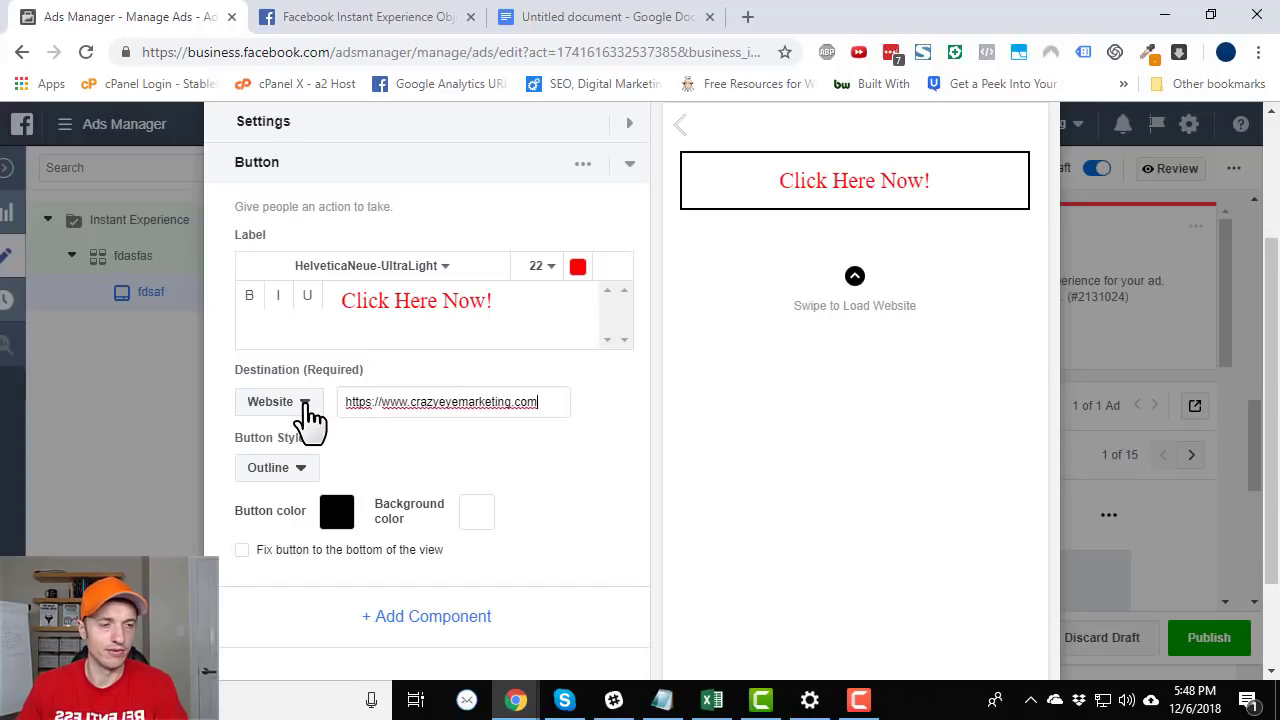
pyautogui.click(306, 404)
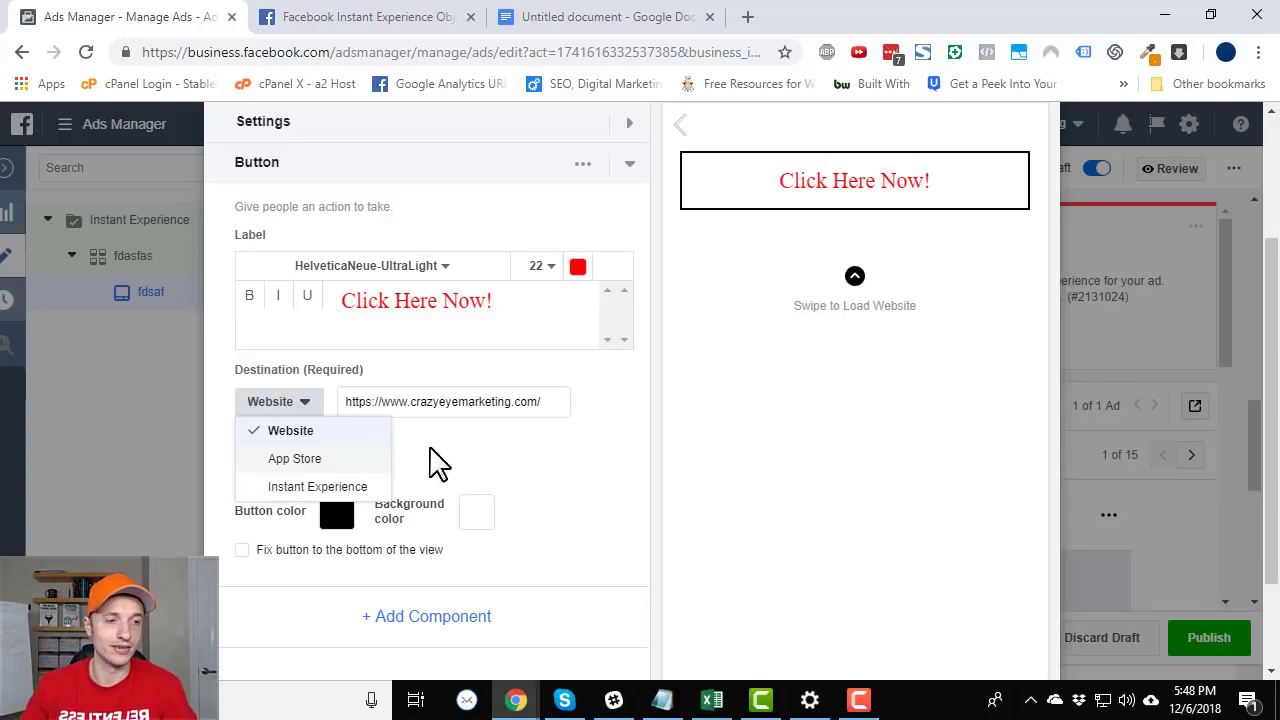
pyautogui.click(314, 430)
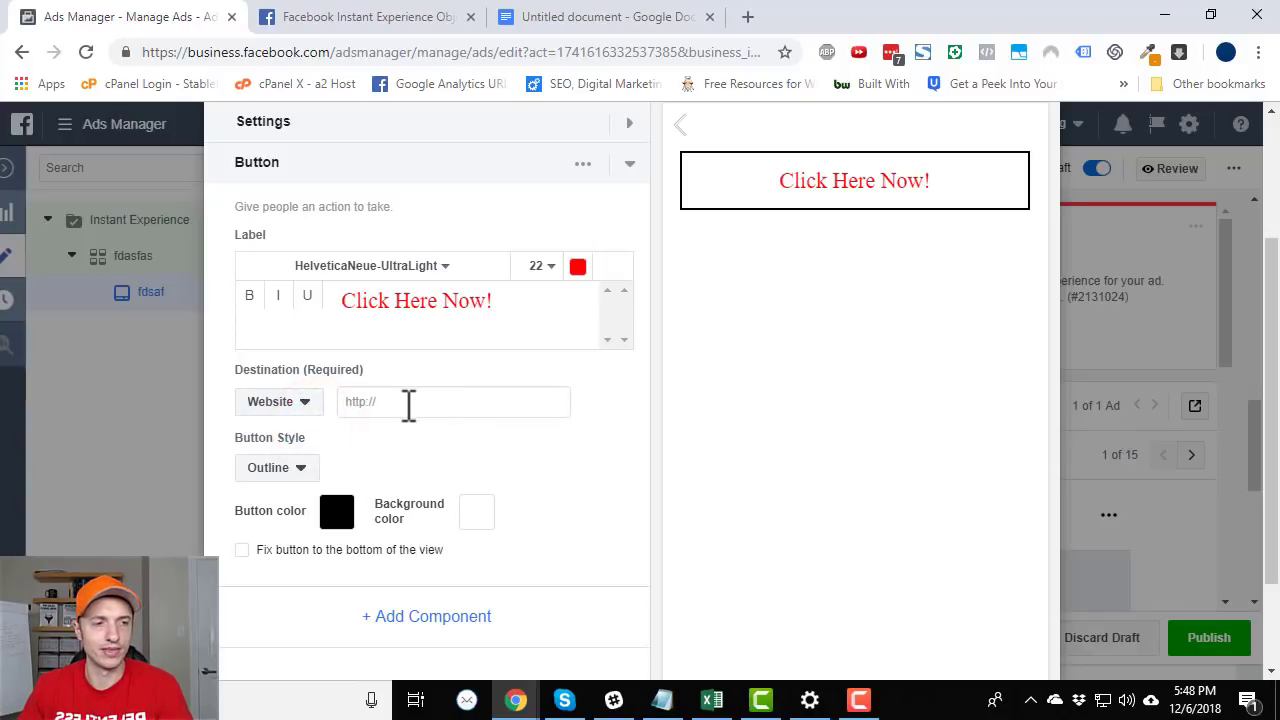
pyautogui.click(409, 403)
pyautogui.write('https://www.crazyeyemarketing.com')
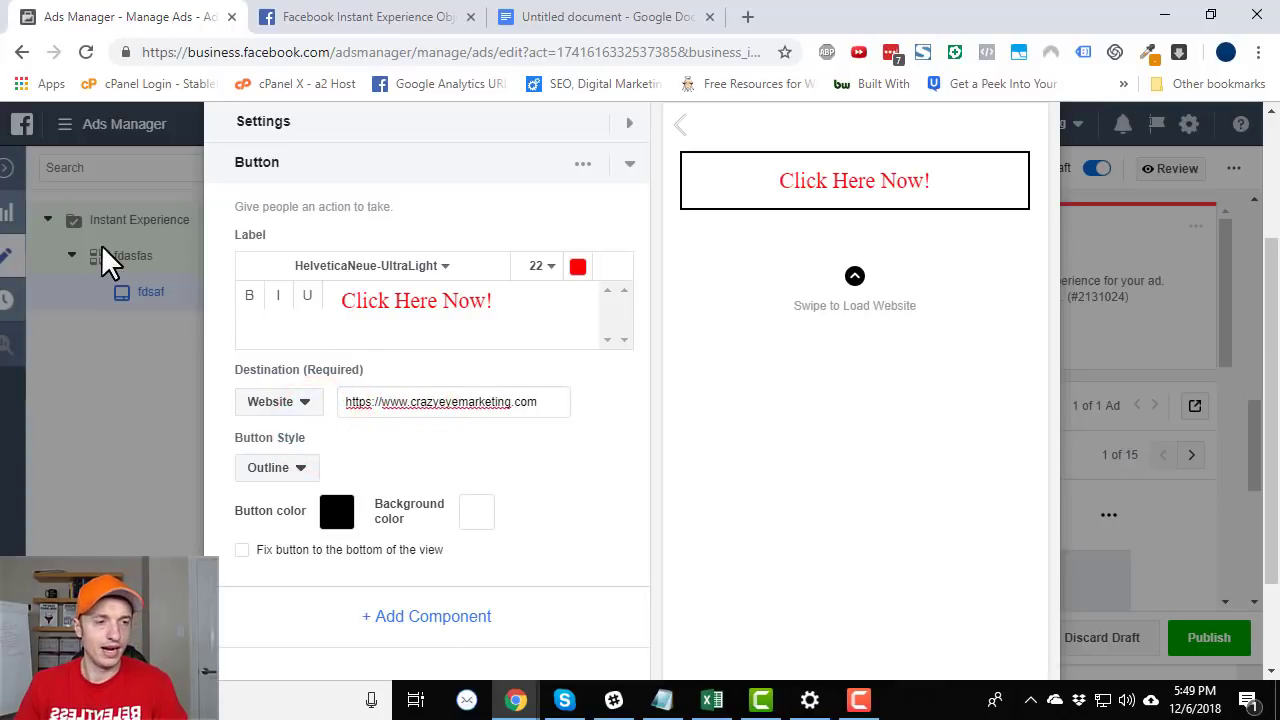
pyautogui.scroll(-1, 101, 246)
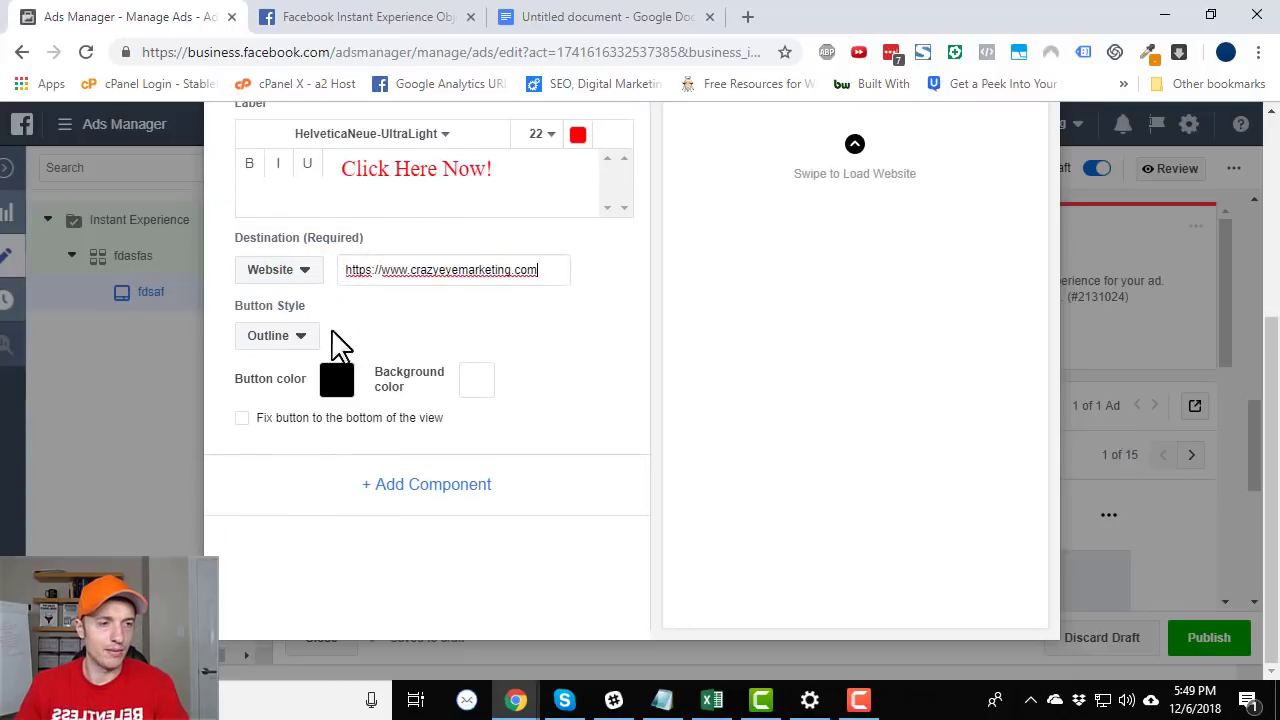
# Give the button the Fill style with a dark red button colour
pyautogui.click(277, 334)
pyautogui.scroll(2, 870, 318)
pyautogui.scroll(1, 870, 318)
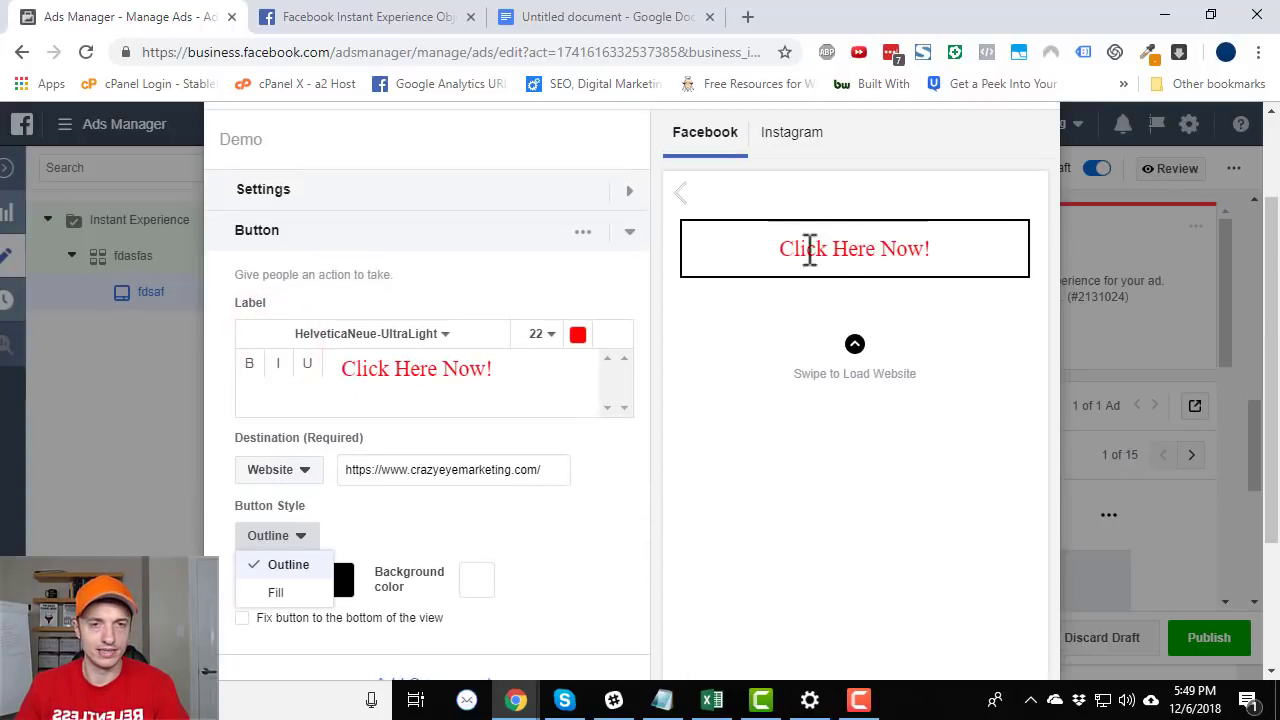
pyautogui.click(278, 592)
pyautogui.scroll(-2, 657, 391)
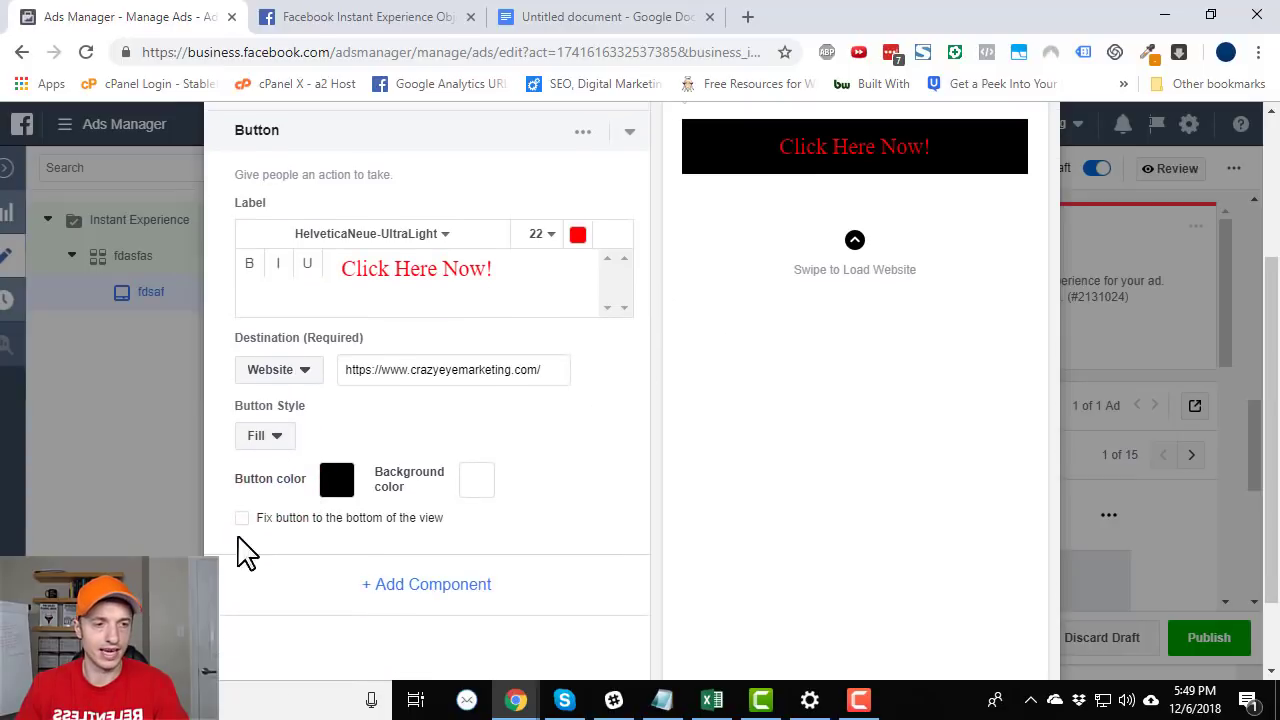
pyautogui.click(338, 482)
pyautogui.click(510, 266)
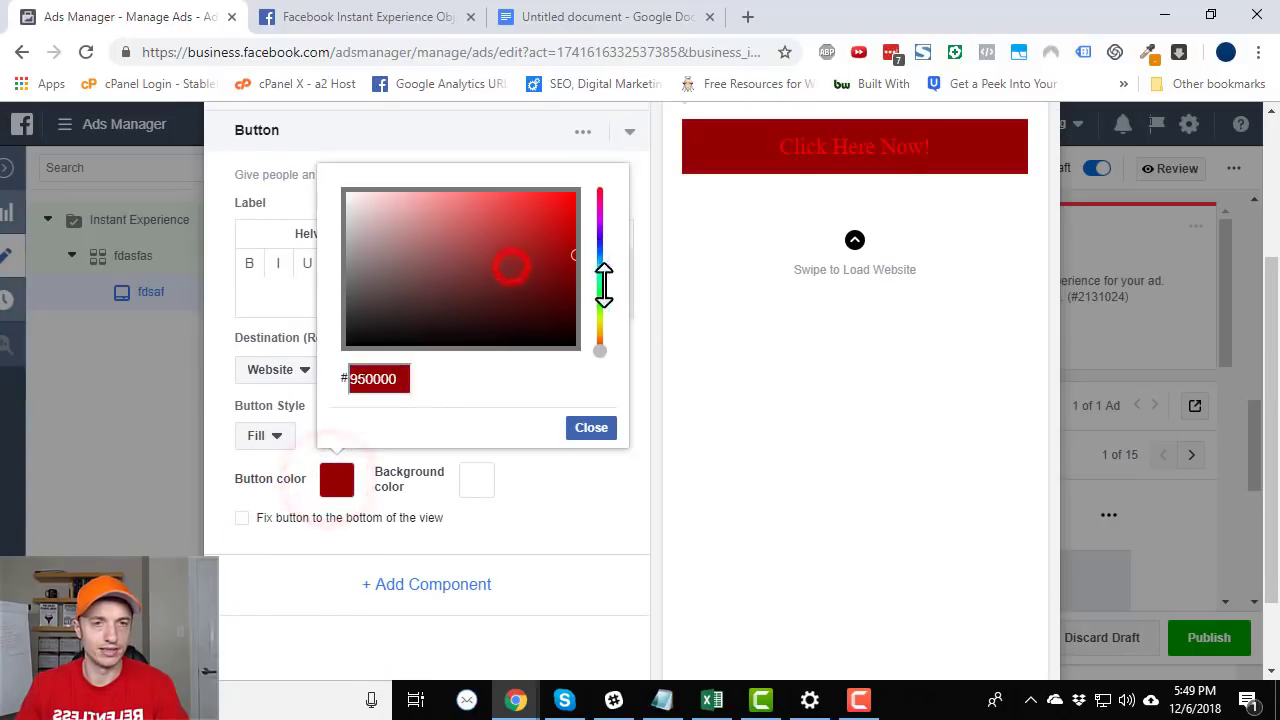
pyautogui.click(496, 306)
pyautogui.click(591, 430)
# Toggle the button's fix-to-bottom option on and back off, leaving it unfixed
pyautogui.click(478, 584)
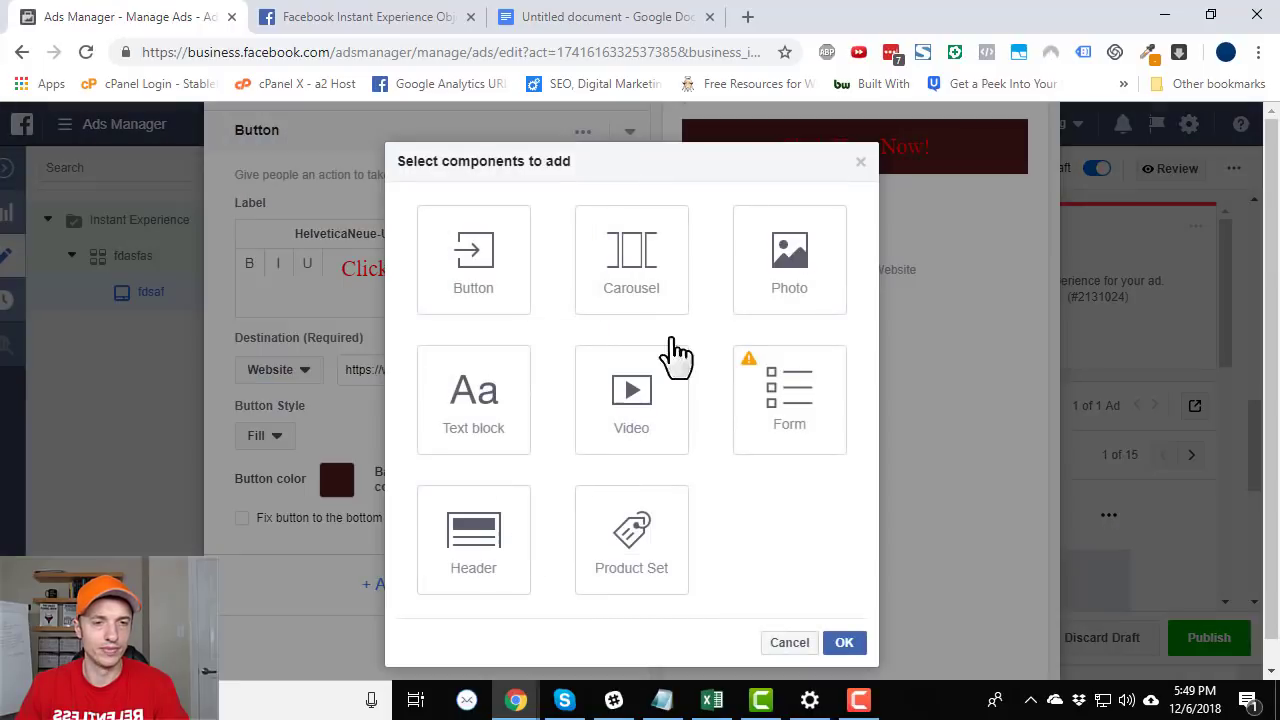
pyautogui.click(857, 168)
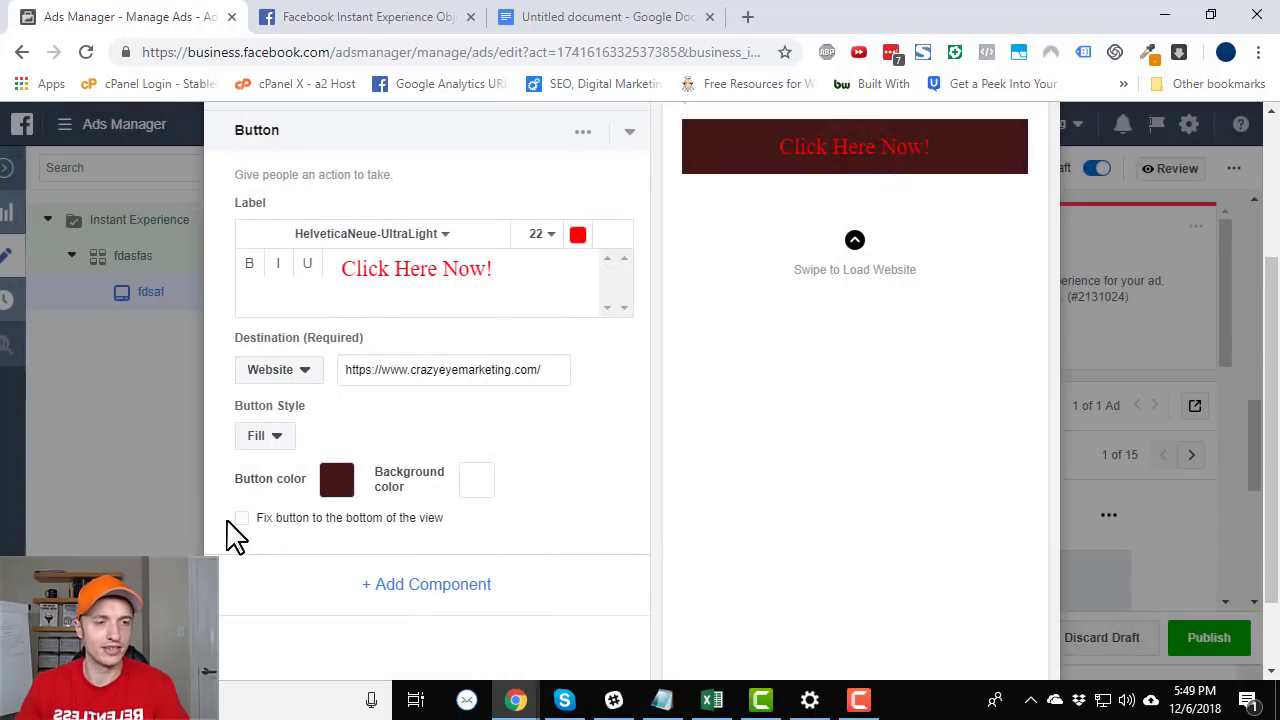
pyautogui.click(240, 518)
pyautogui.click(240, 518)
pyautogui.scroll(3, 906, 337)
pyautogui.scroll(-5, 886, 357)
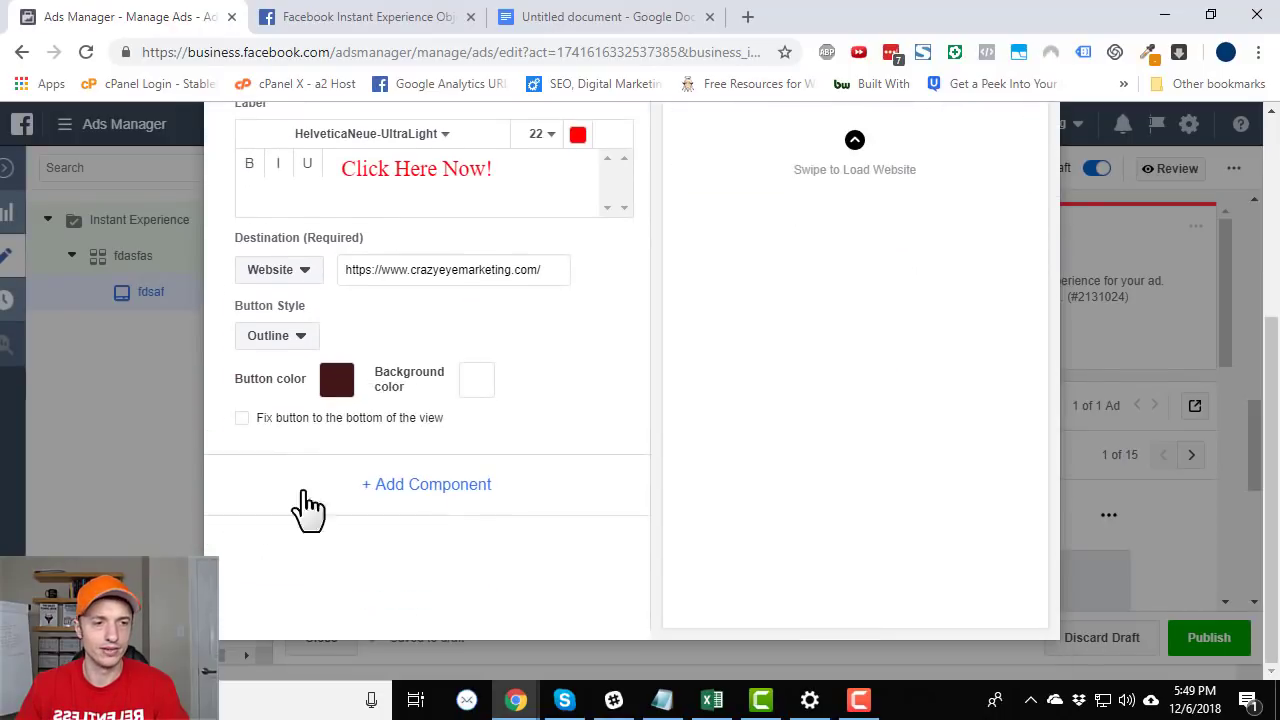
# Add a Carousel component below the button
pyautogui.click(416, 510)
pyautogui.click(624, 280)
pyautogui.click(844, 642)
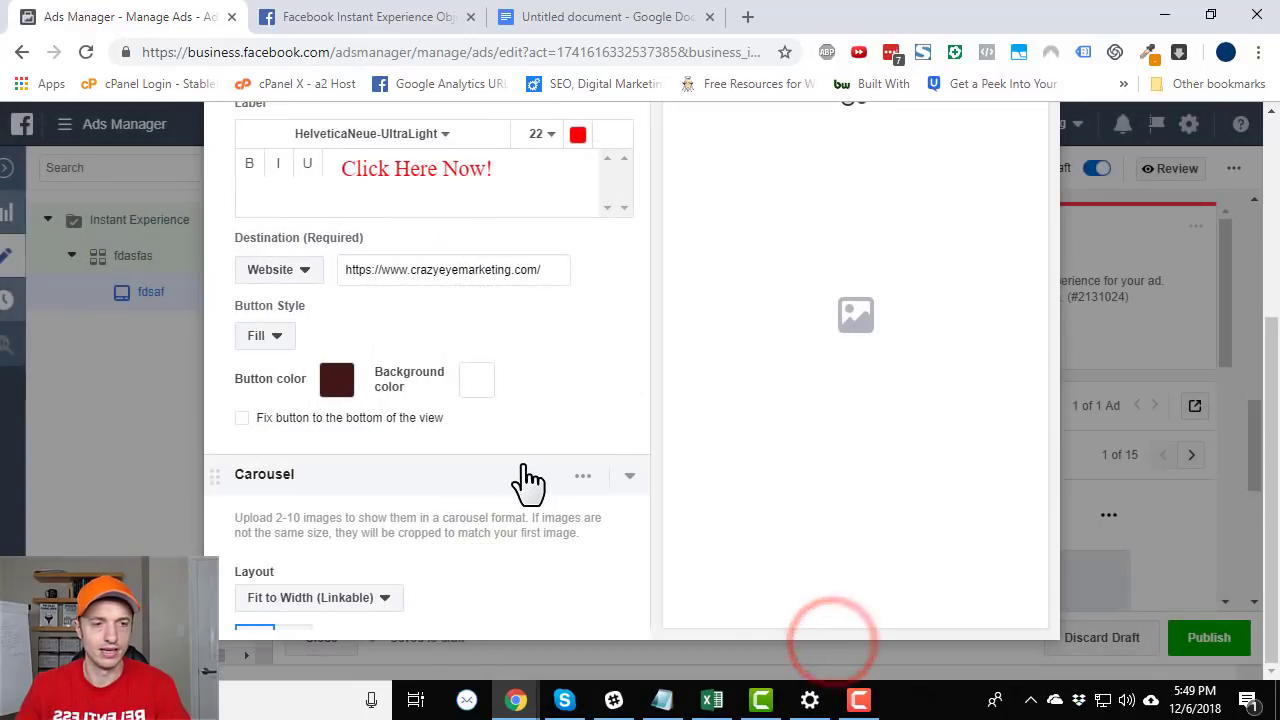
pyautogui.scroll(-2, 520, 480)
pyautogui.scroll(-1, 525, 497)
# Use the group photo for card 1 and the girl-with-puppy clicker image for card 2
pyautogui.click(402, 431)
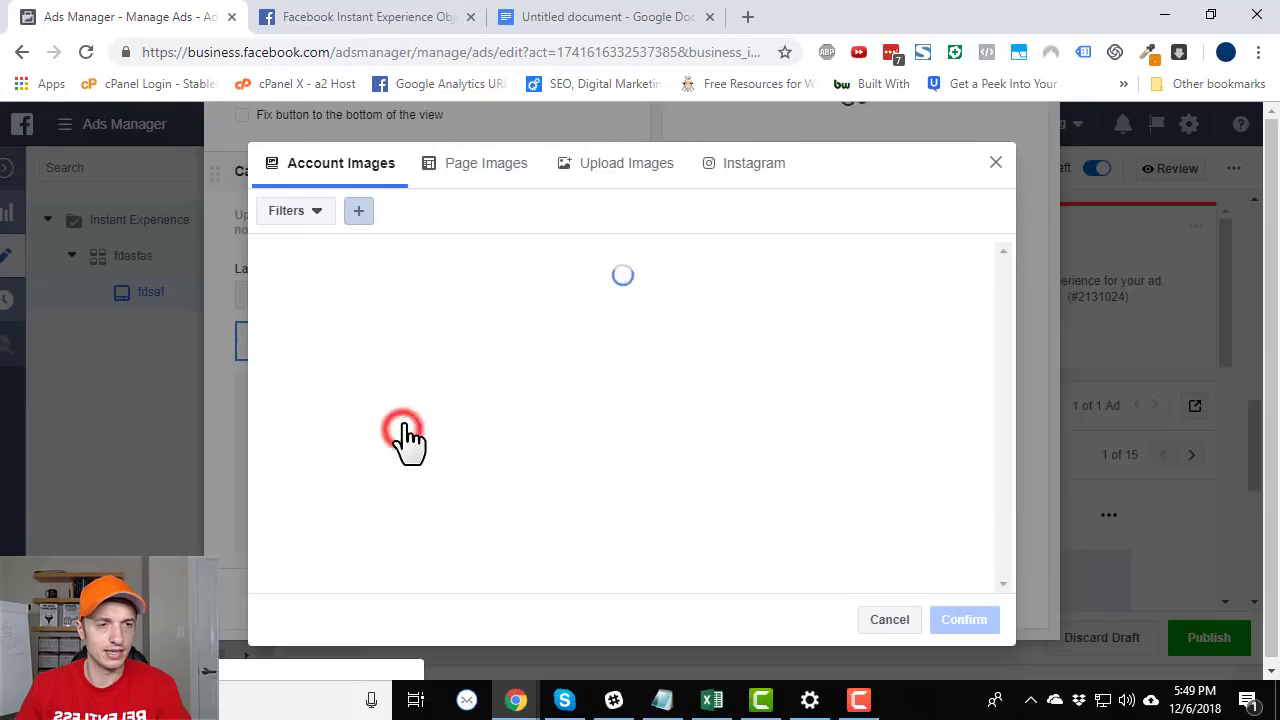
pyautogui.click(606, 168)
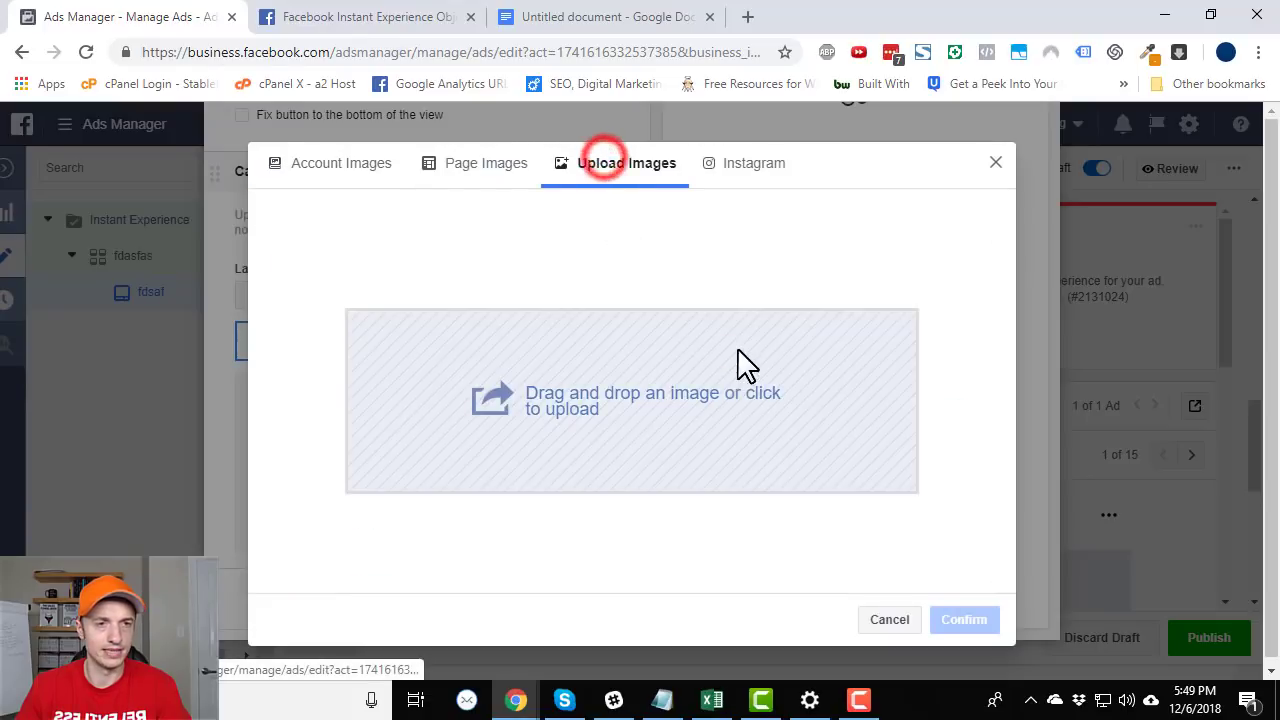
pyautogui.click(350, 166)
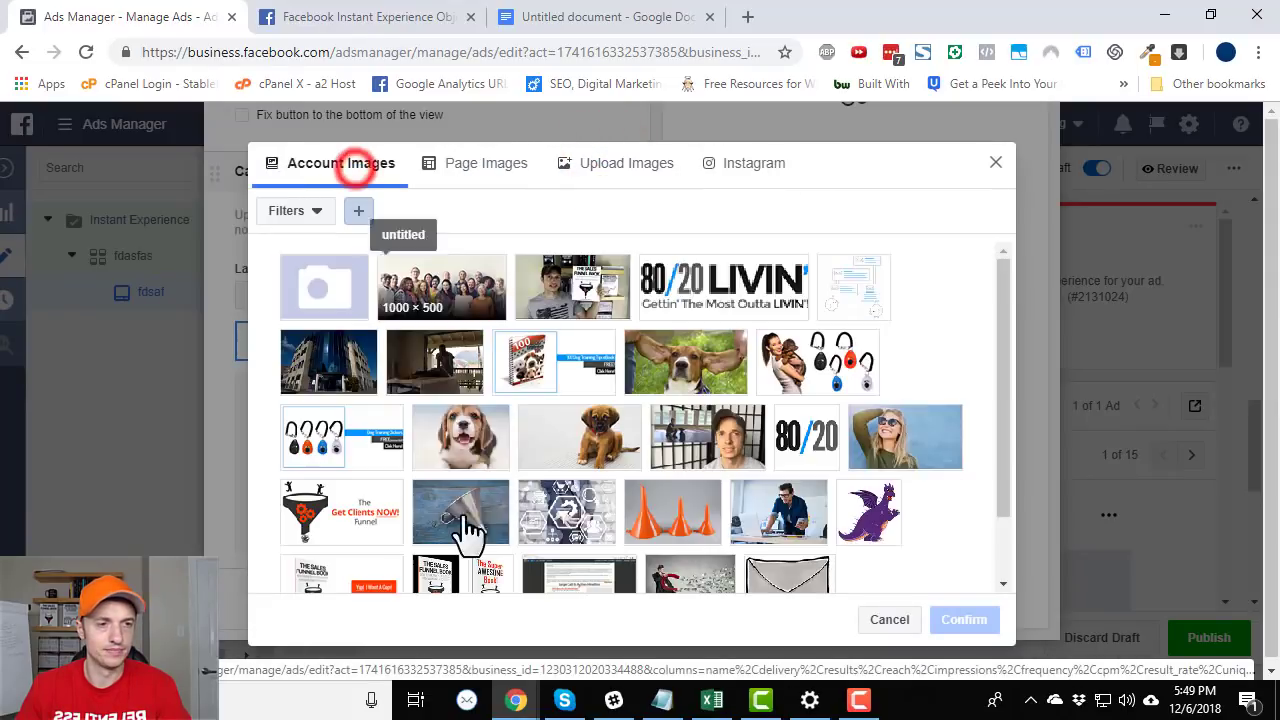
pyautogui.click(455, 310)
pyautogui.click(963, 619)
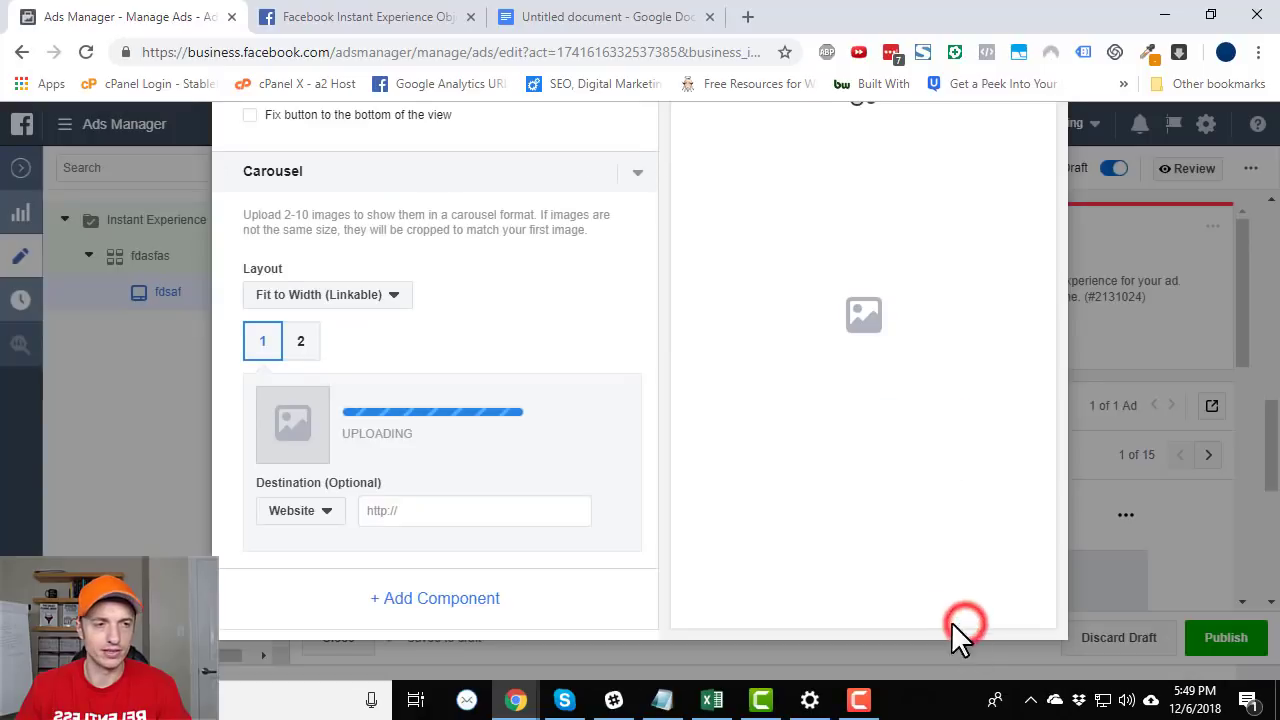
pyautogui.click(297, 348)
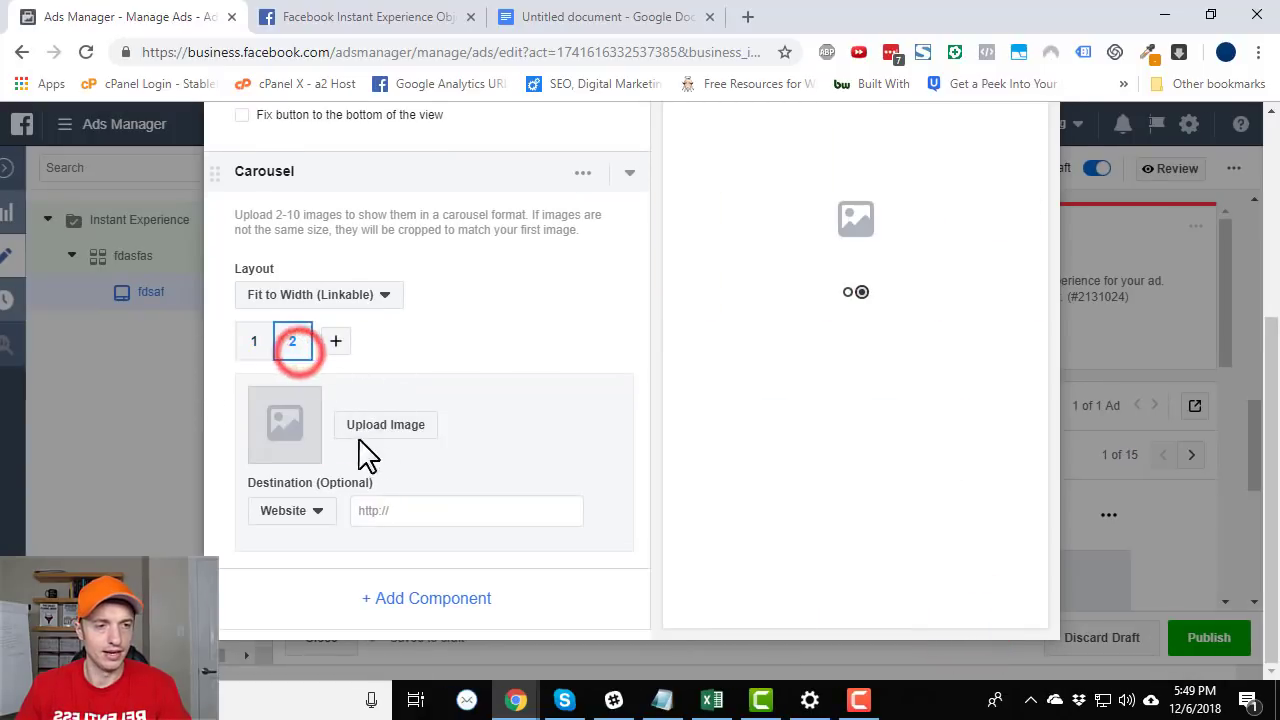
pyautogui.click(380, 428)
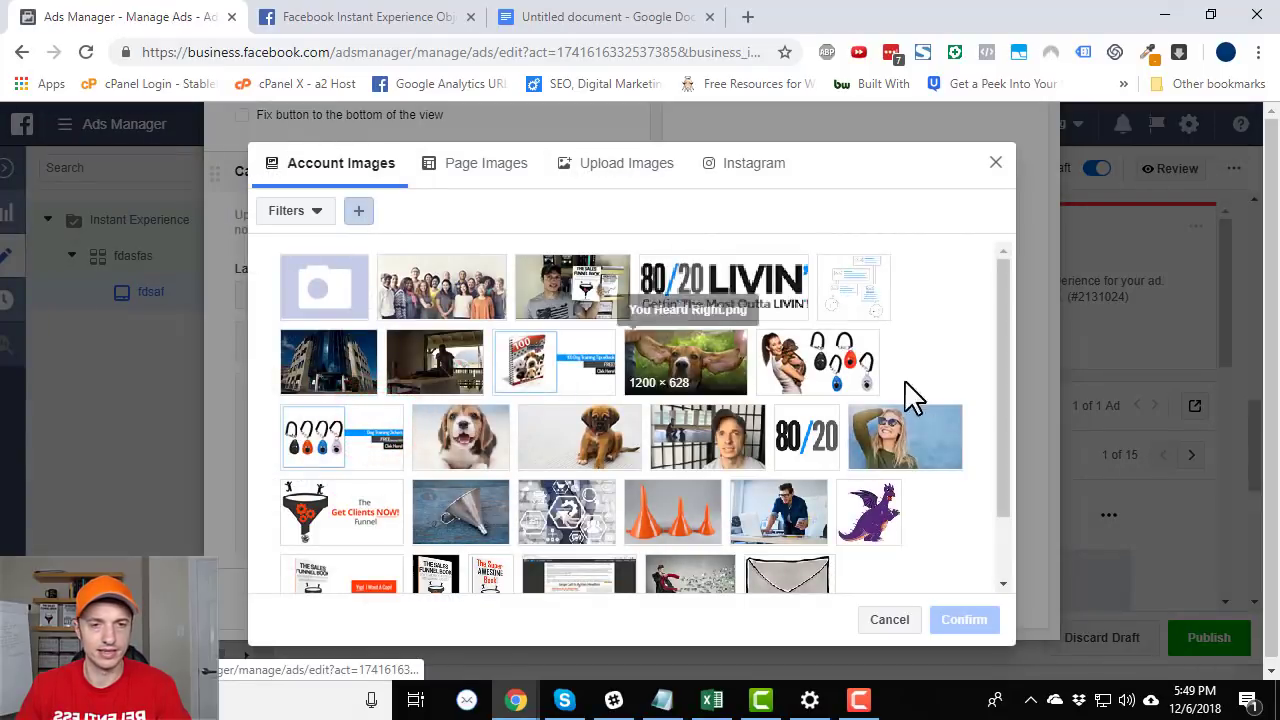
pyautogui.click(840, 365)
pyautogui.click(975, 617)
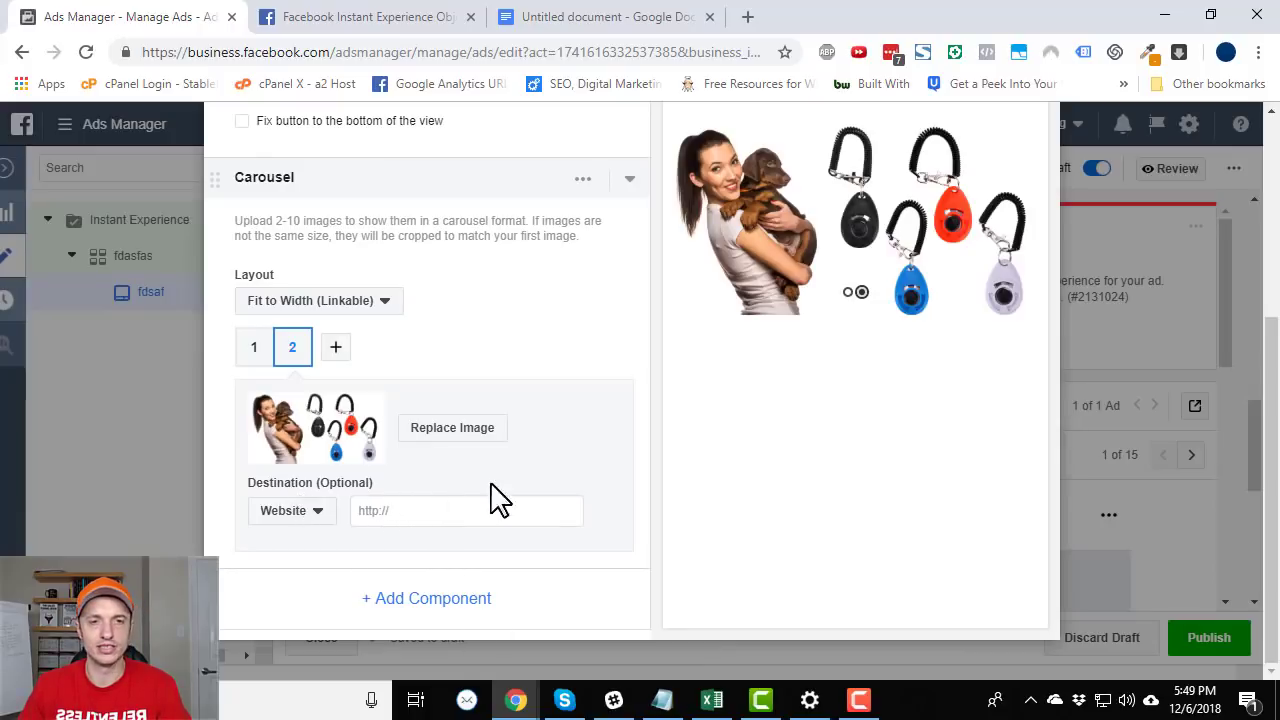
# Leave Website as the carousel card's link destination
pyautogui.click(320, 516)
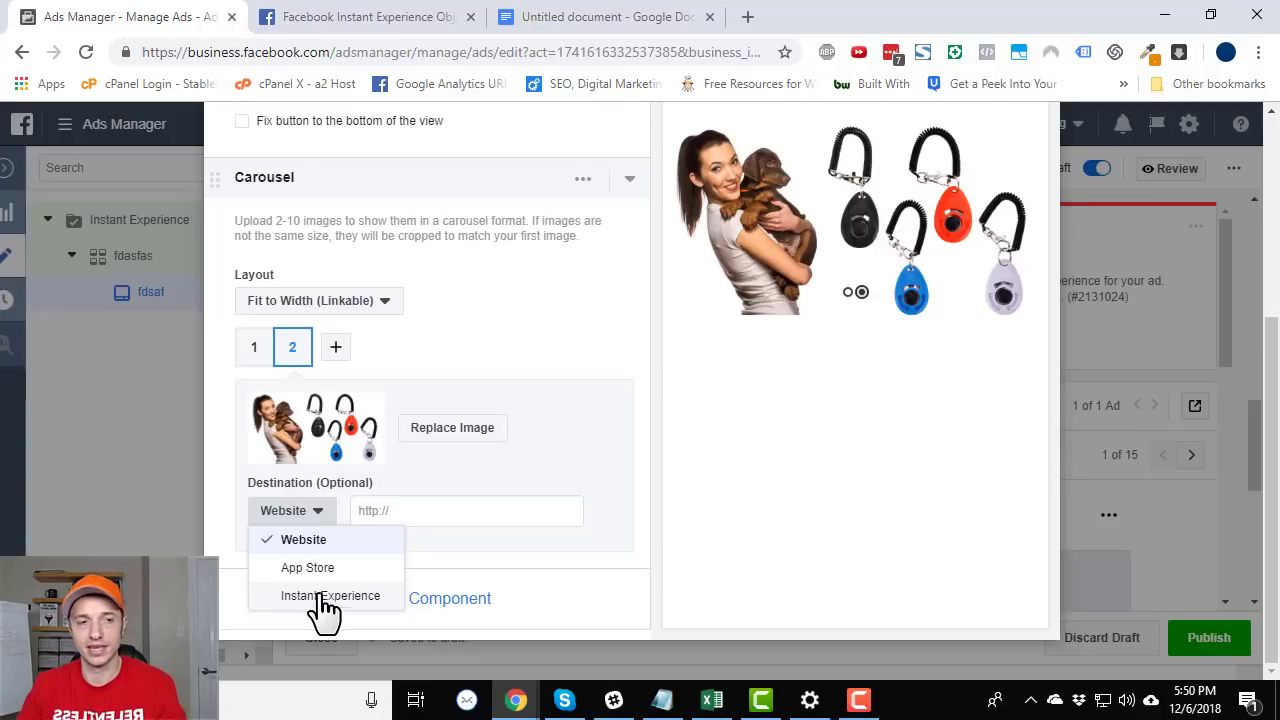
pyautogui.click(575, 292)
pyautogui.scroll(1, 433, 349)
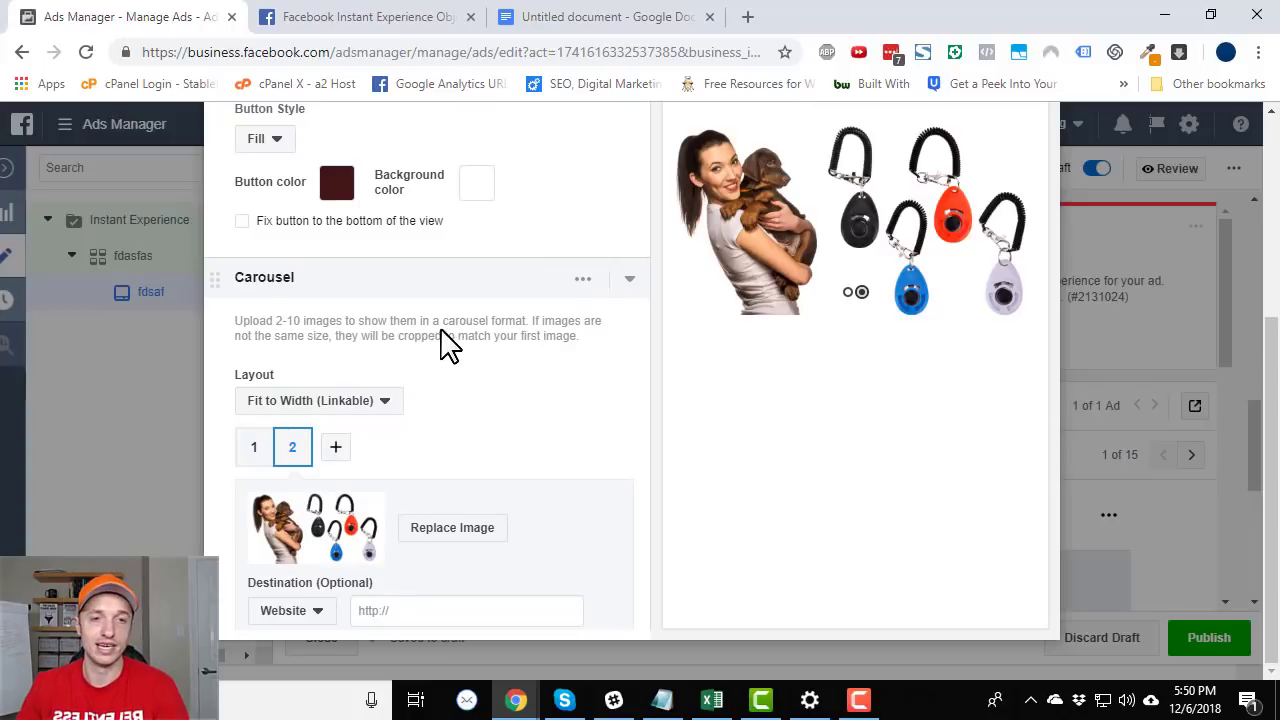
# Add a Text block component below the carousel, without a photo component
pyautogui.scroll(-1, 450, 345)
pyautogui.click(425, 598)
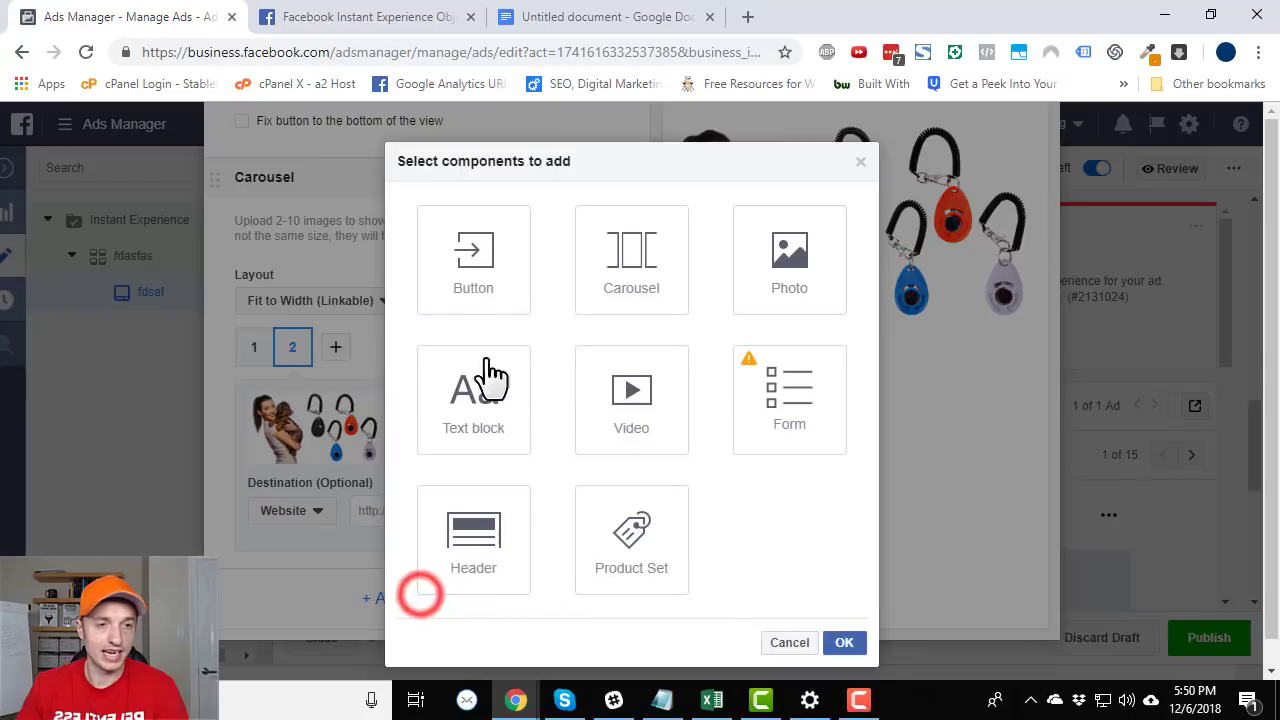
pyautogui.click(782, 280)
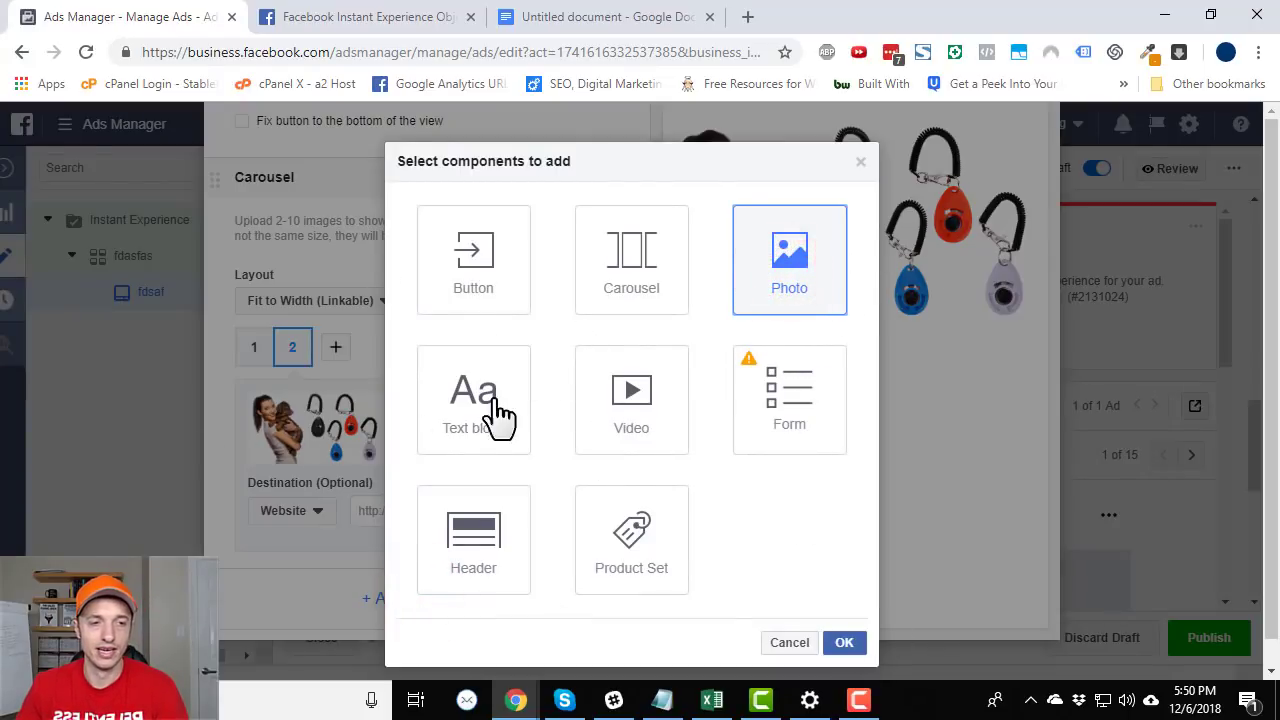
pyautogui.click(430, 409)
pyautogui.click(755, 295)
pyautogui.click(486, 408)
pyautogui.click(418, 402)
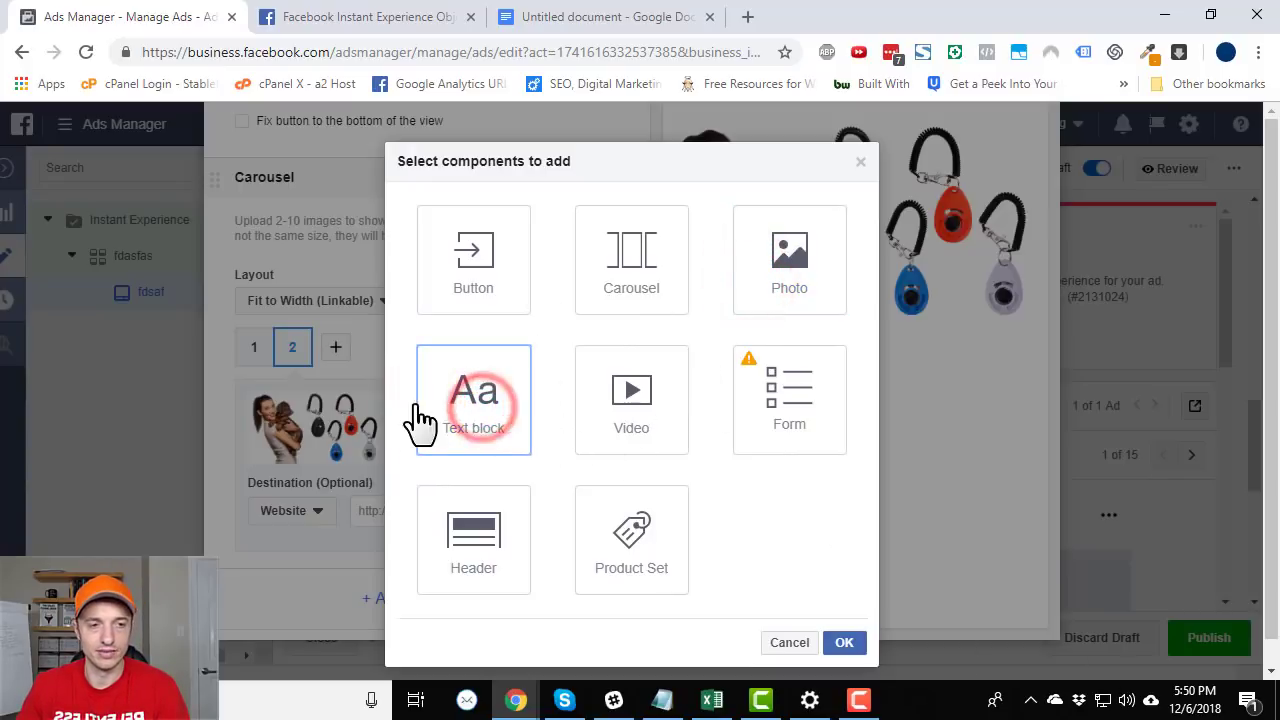
pyautogui.click(844, 642)
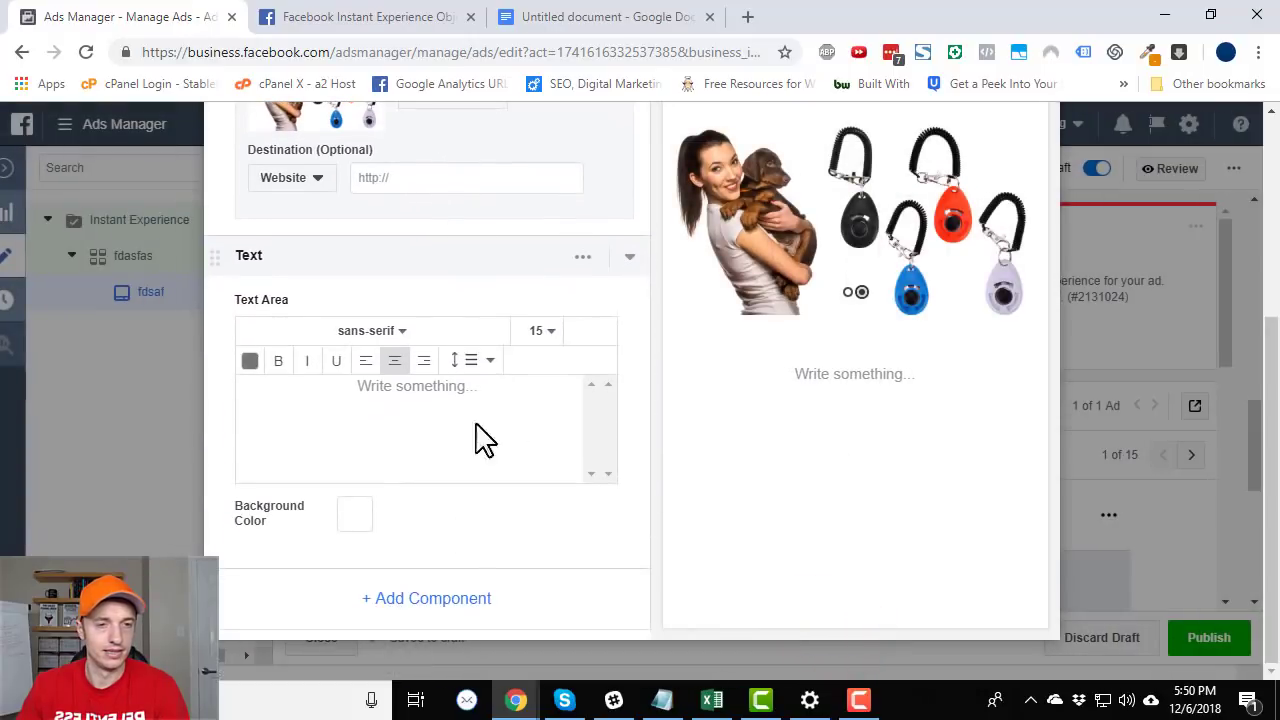
# Write 'dfhsfkdjas lfjdsj fkldaskl fdsj f' in the text block, left-aligned at size 9
pyautogui.click(379, 395)
pyautogui.write('dfhsf')
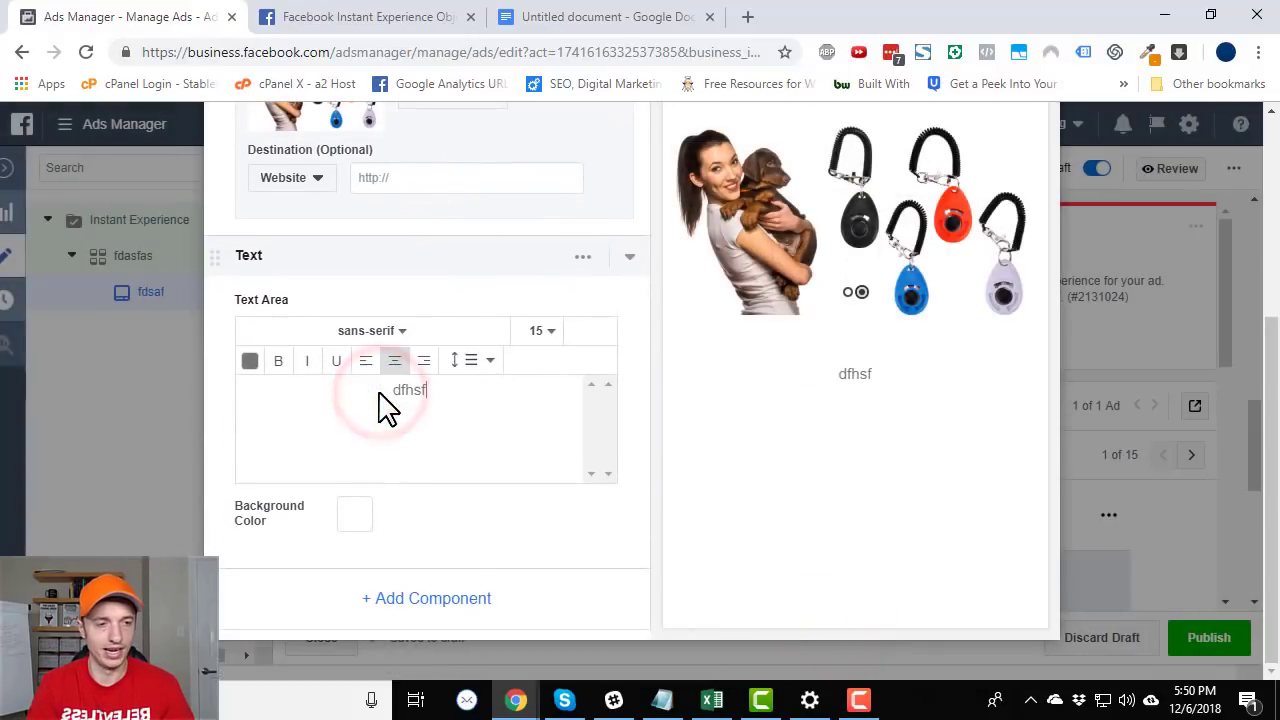
pyautogui.write('kdjas lfjdsj fkldaskl fdsj f')
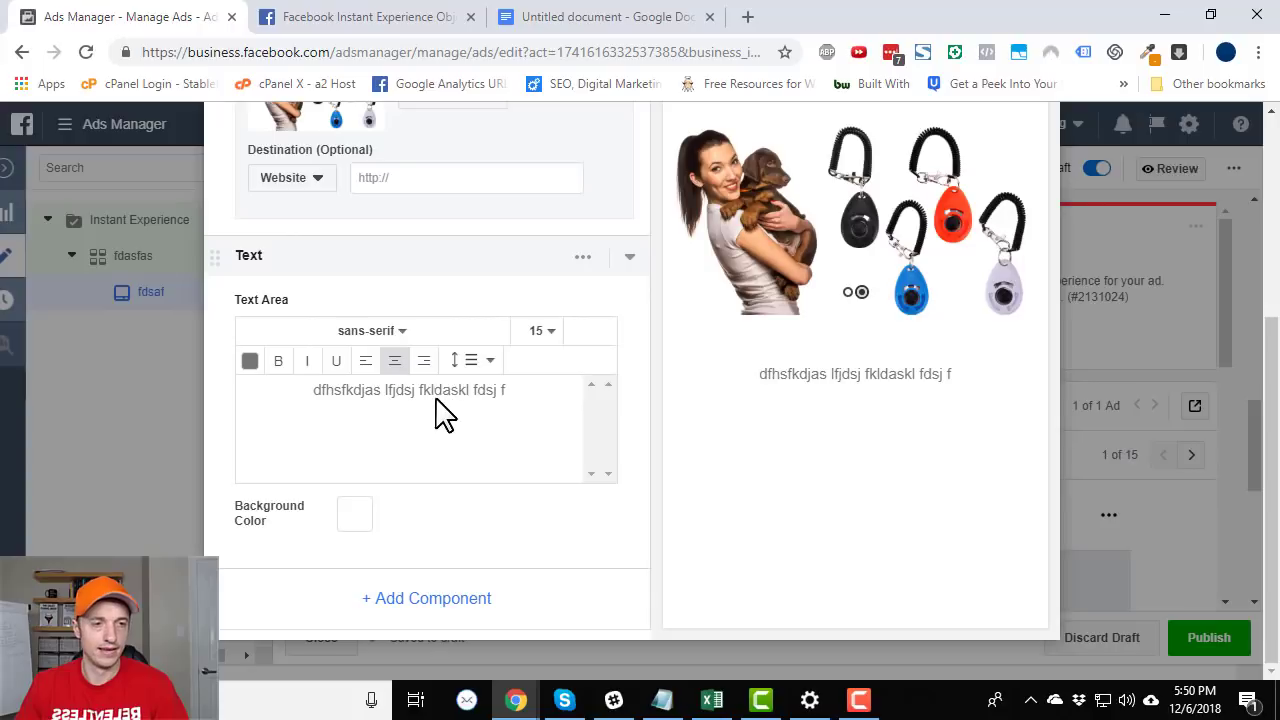
pyautogui.click(441, 394)
pyautogui.moveTo(512, 391); pyautogui.dragTo(300, 423)
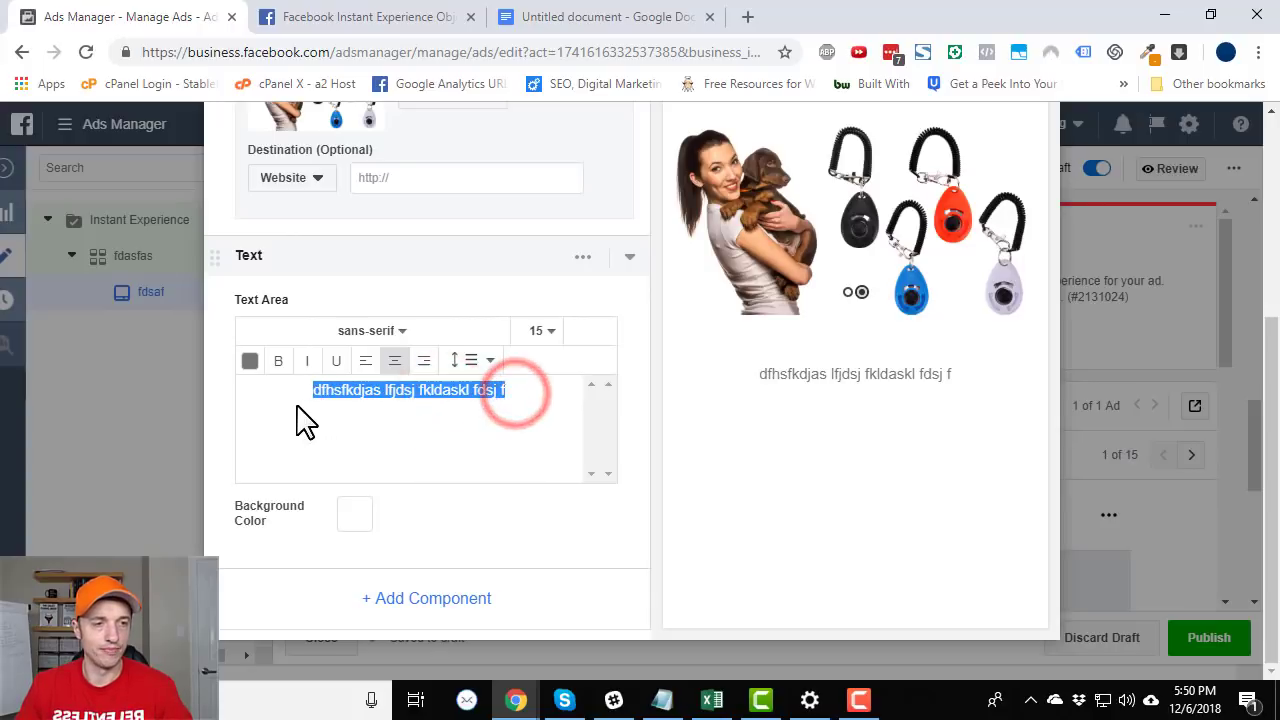
pyautogui.click(366, 362)
pyautogui.tripleClick(463, 391)
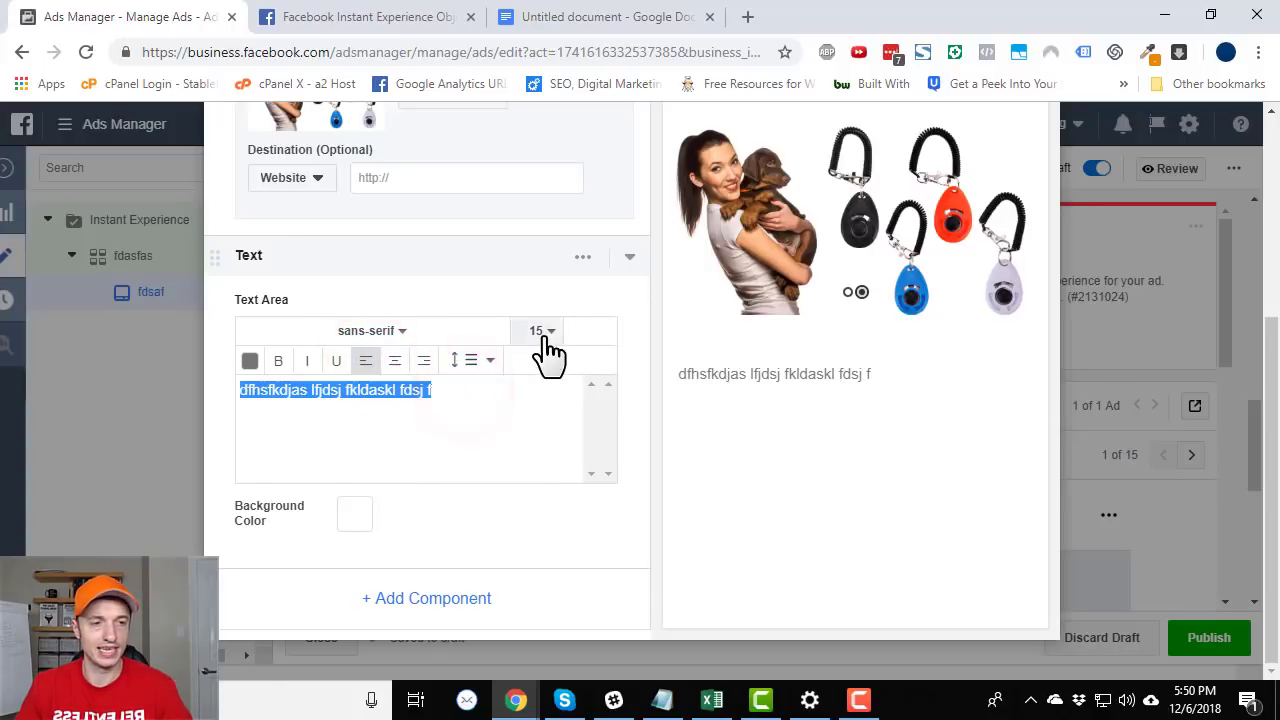
pyautogui.click(545, 336)
pyautogui.click(540, 428)
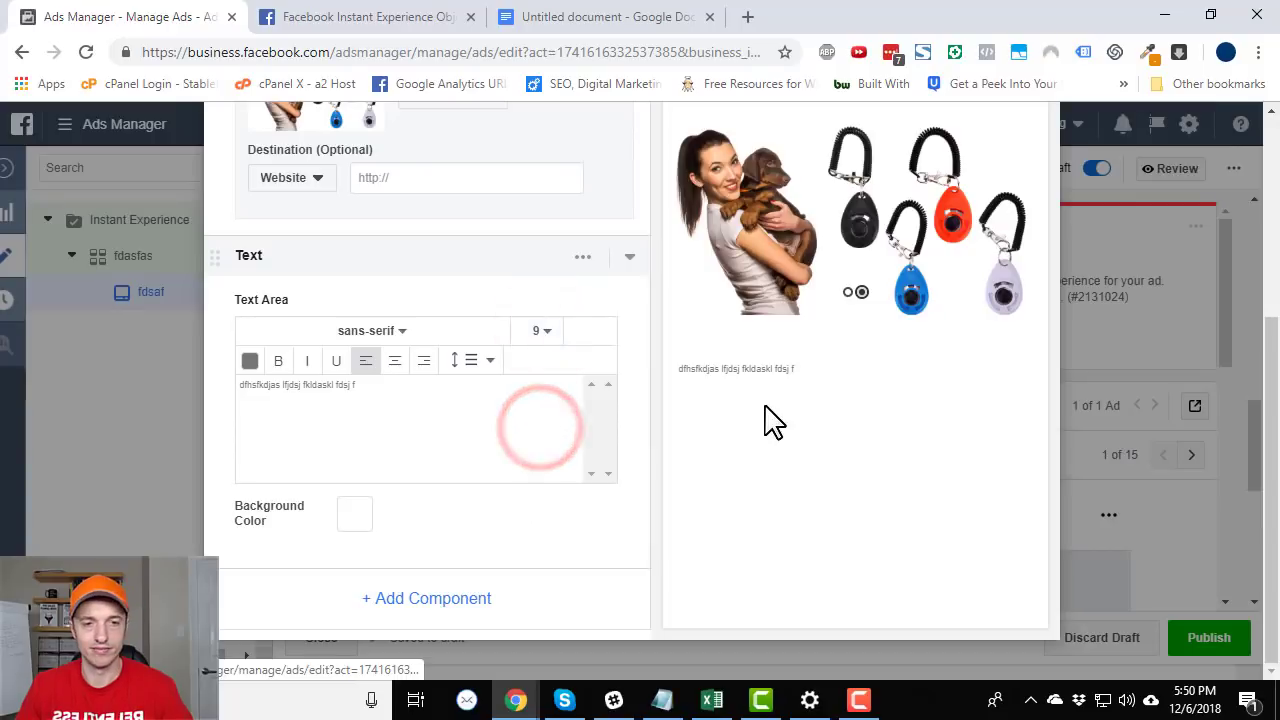
pyautogui.click(437, 600)
# Add a Video component playing the dog commands video from the library
pyautogui.click(616, 378)
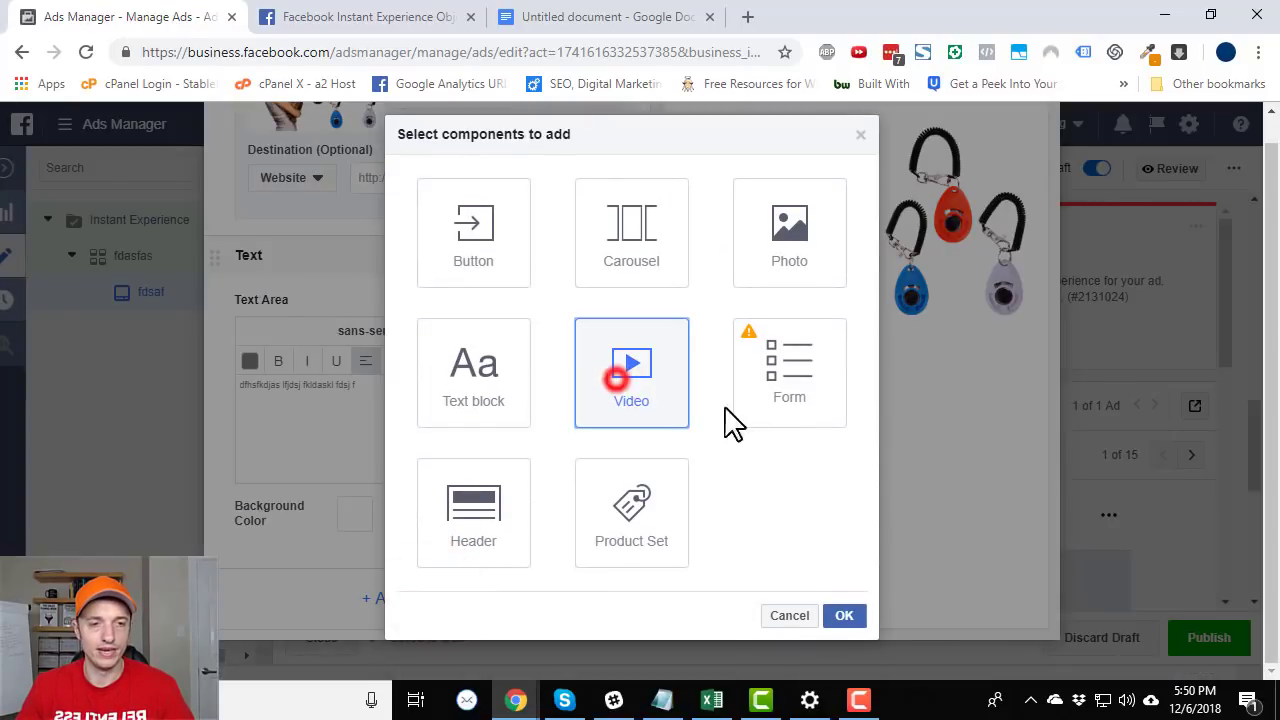
pyautogui.click(848, 617)
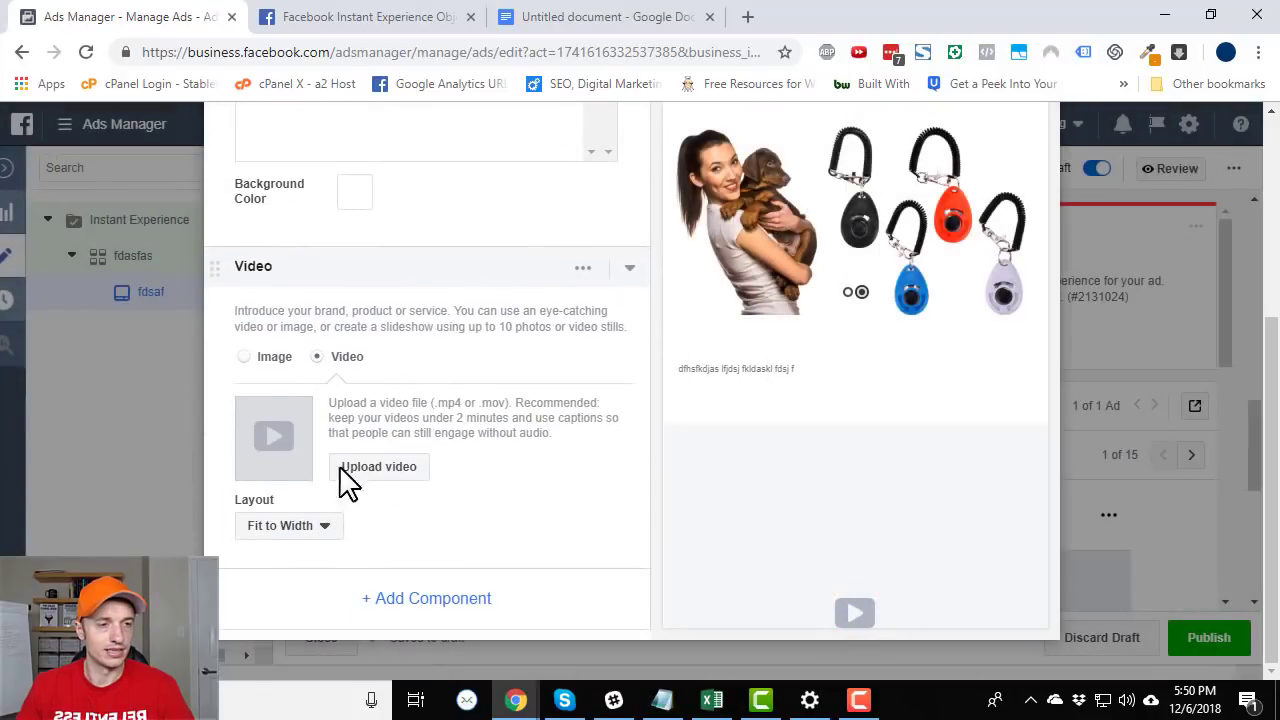
pyautogui.click(407, 471)
pyautogui.click(700, 292)
pyautogui.click(985, 612)
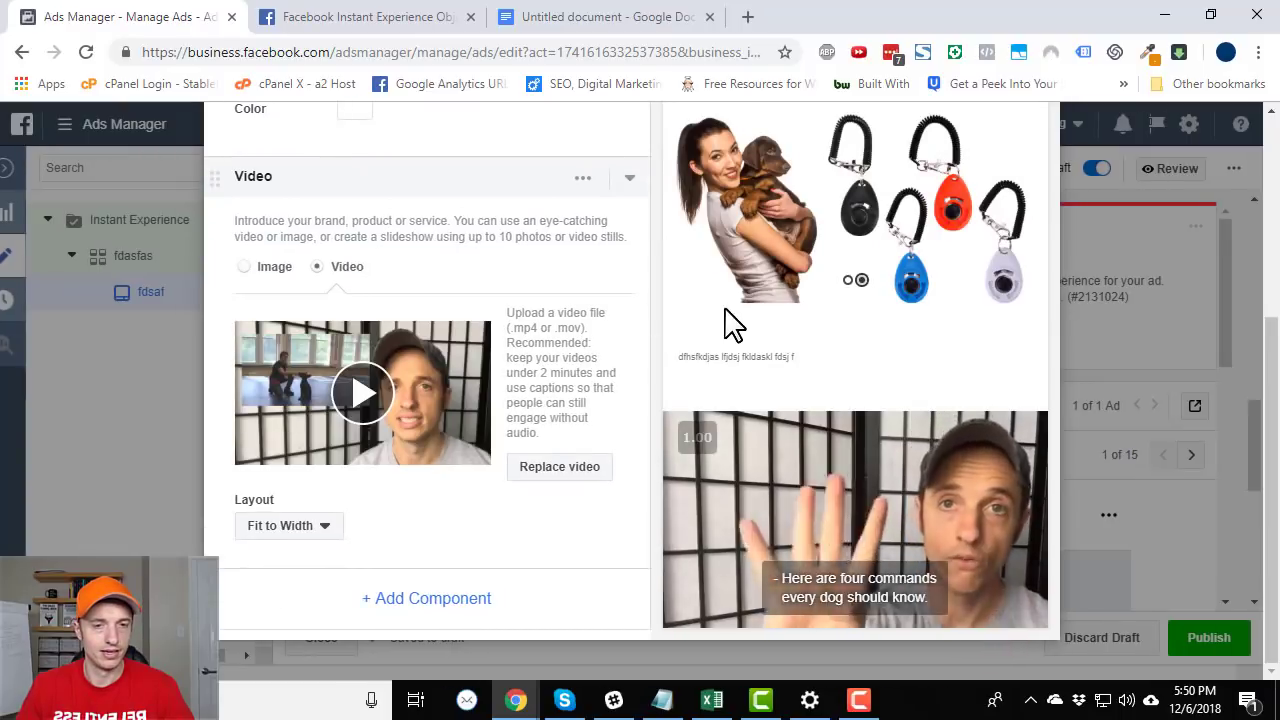
# Try the Fit to Height video layout, then set it back to Fit to Width
pyautogui.click(289, 538)
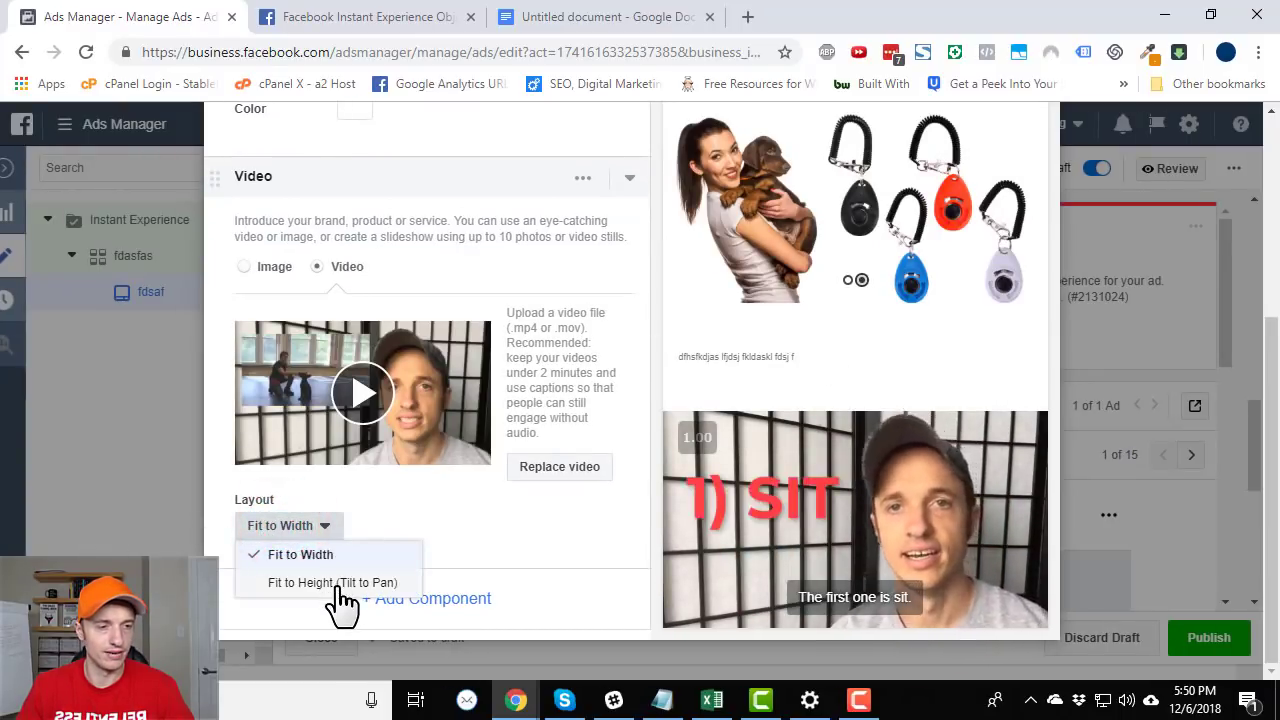
pyautogui.click(340, 584)
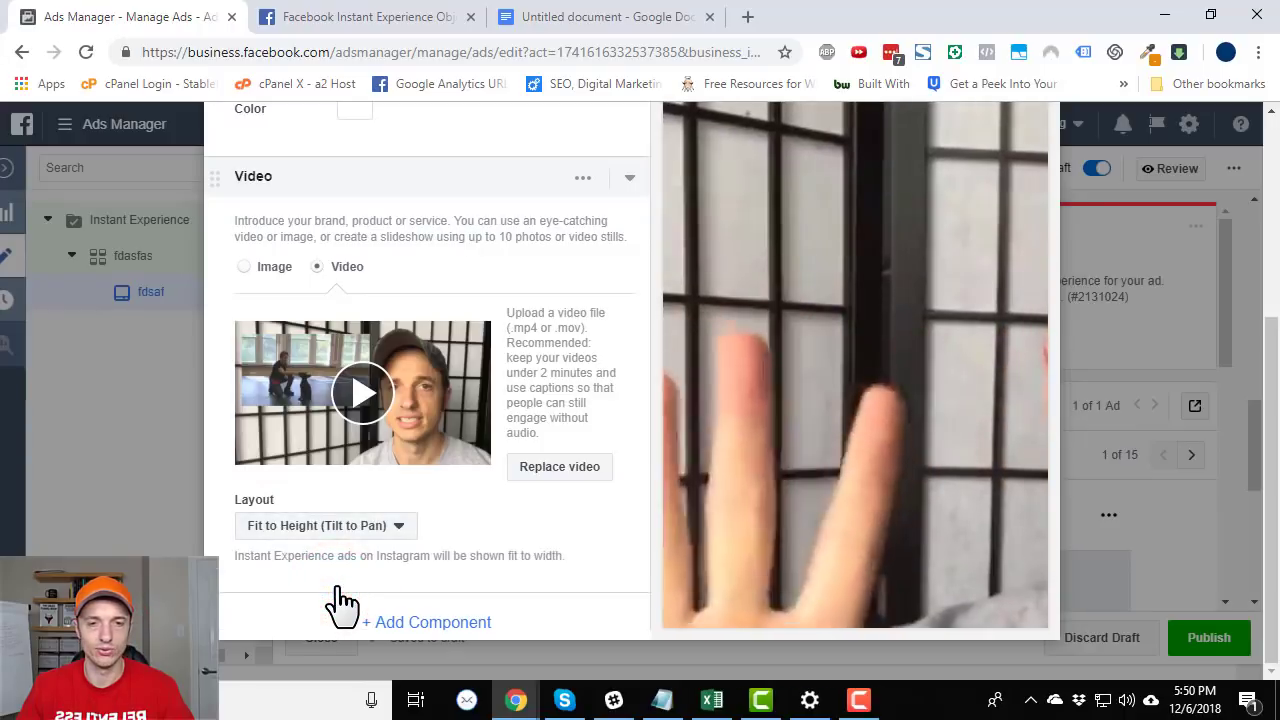
pyautogui.click(380, 524)
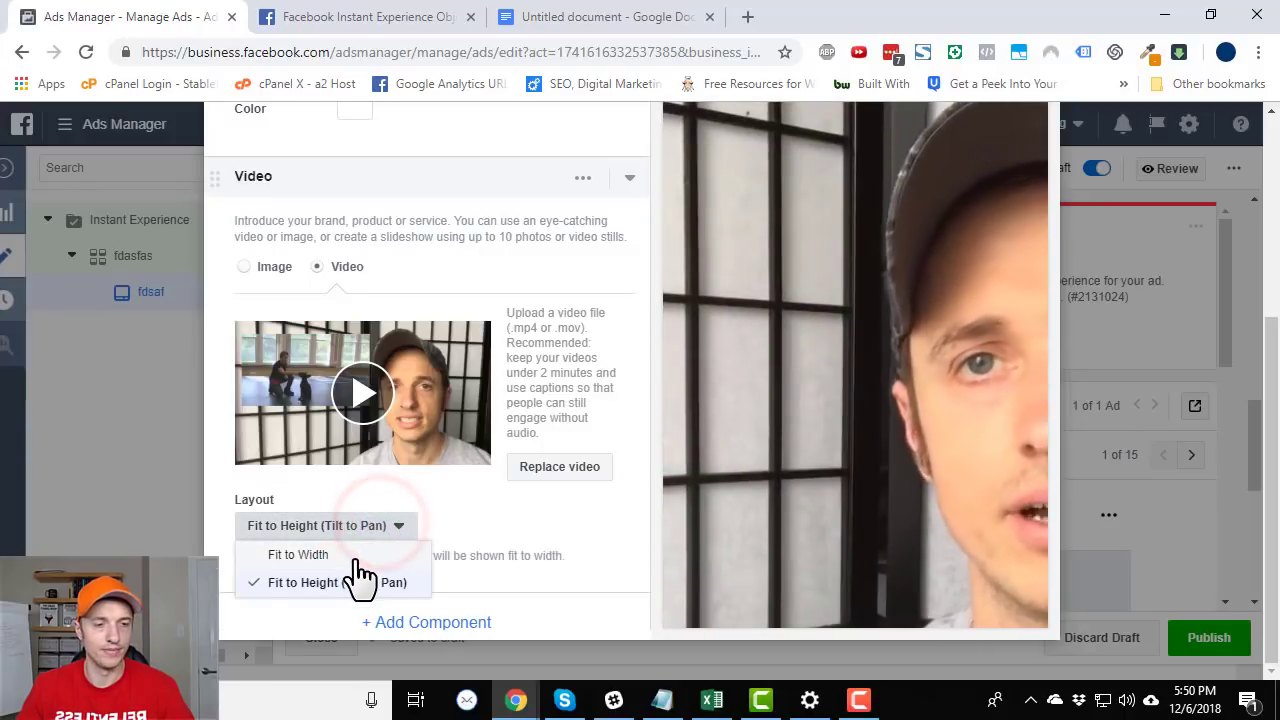
pyautogui.click(355, 557)
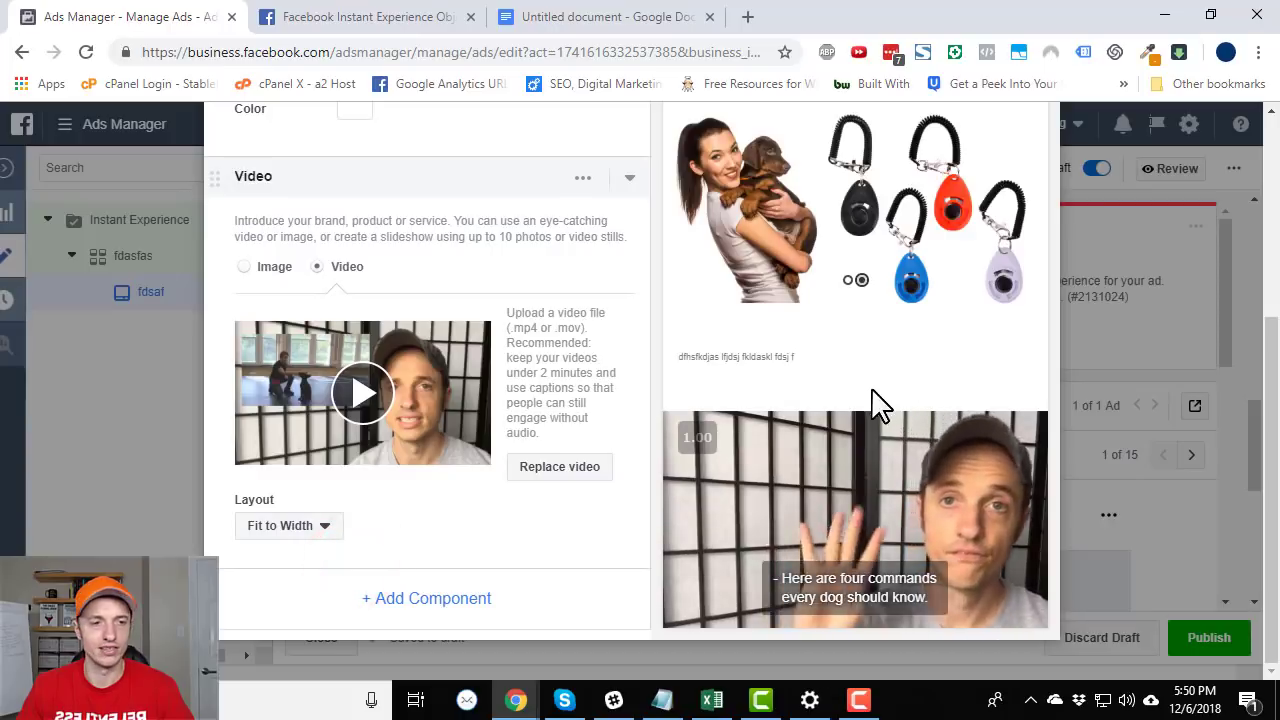
pyautogui.click(440, 600)
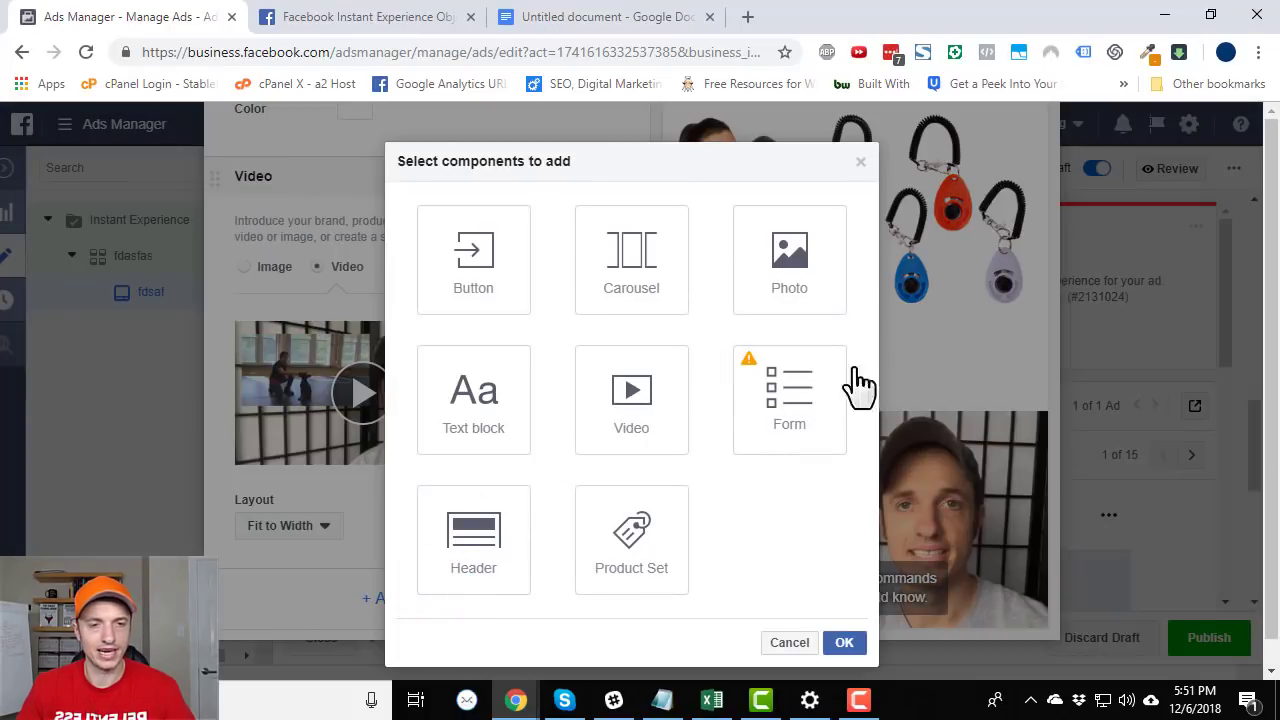
# Add a Header component to the Demo experience
pyautogui.click(455, 555)
pyautogui.click(844, 644)
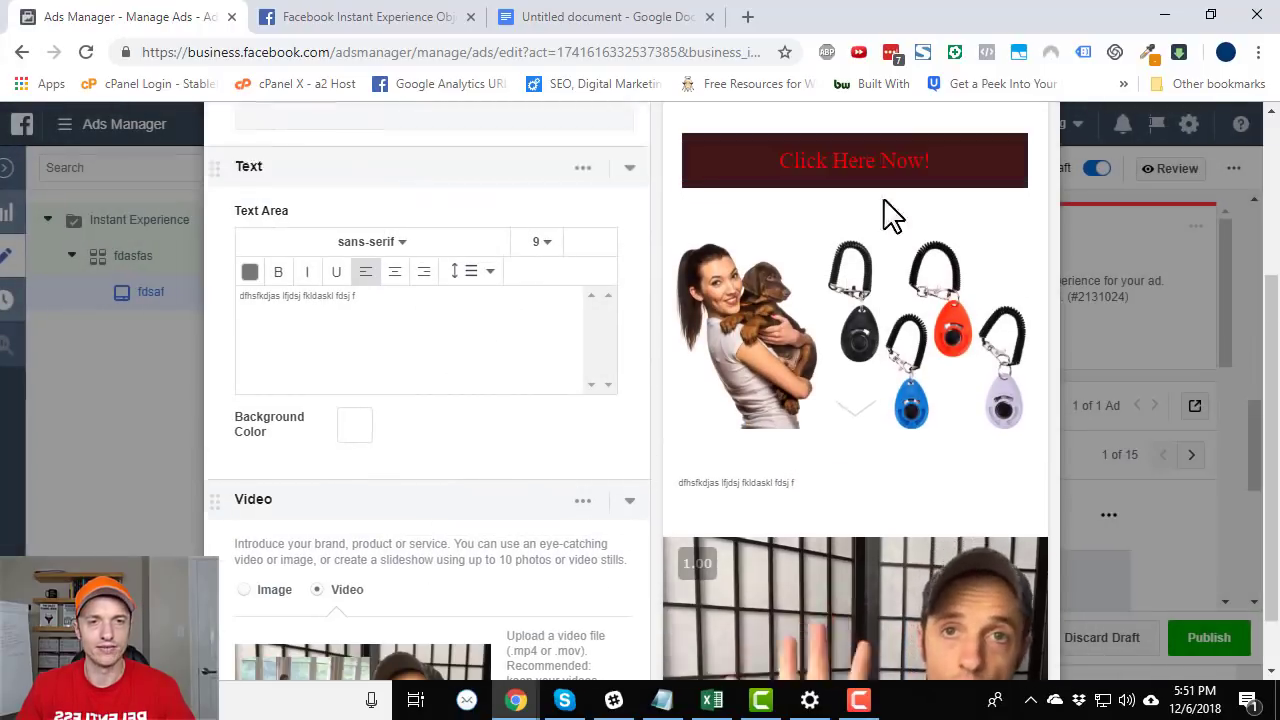
pyautogui.scroll(2, 905, 200)
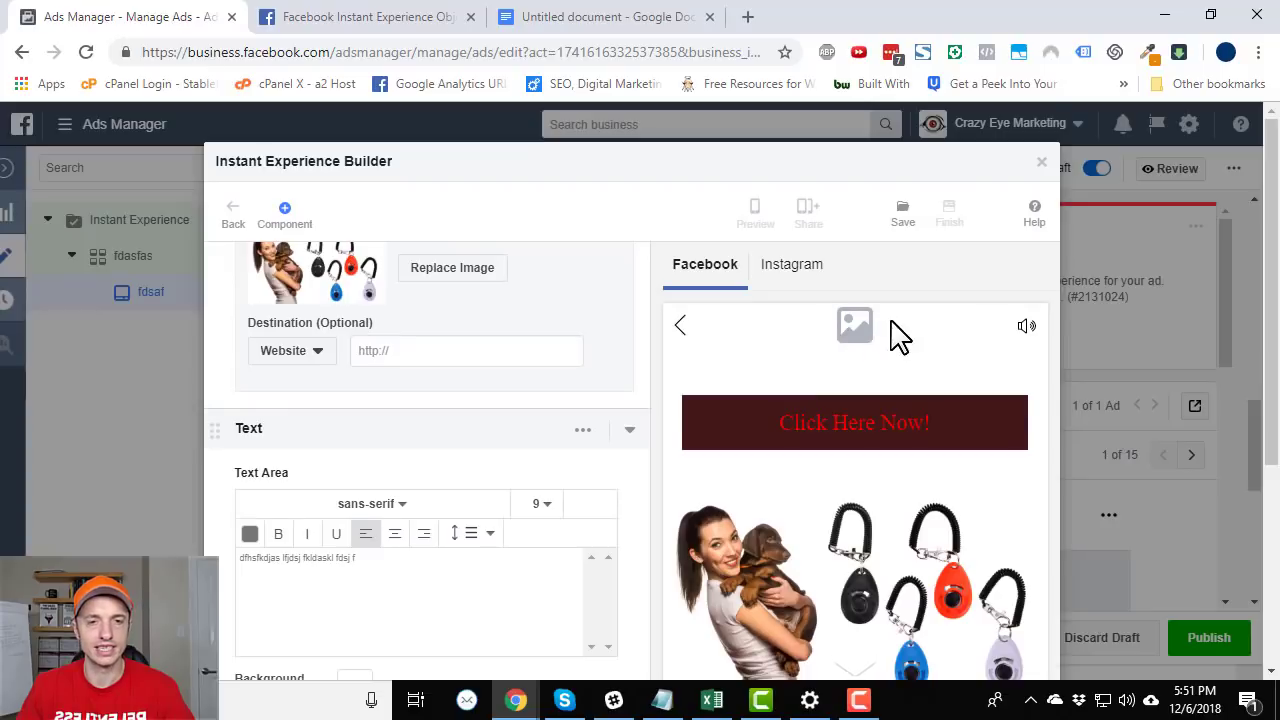
pyautogui.scroll(-7, 543, 263)
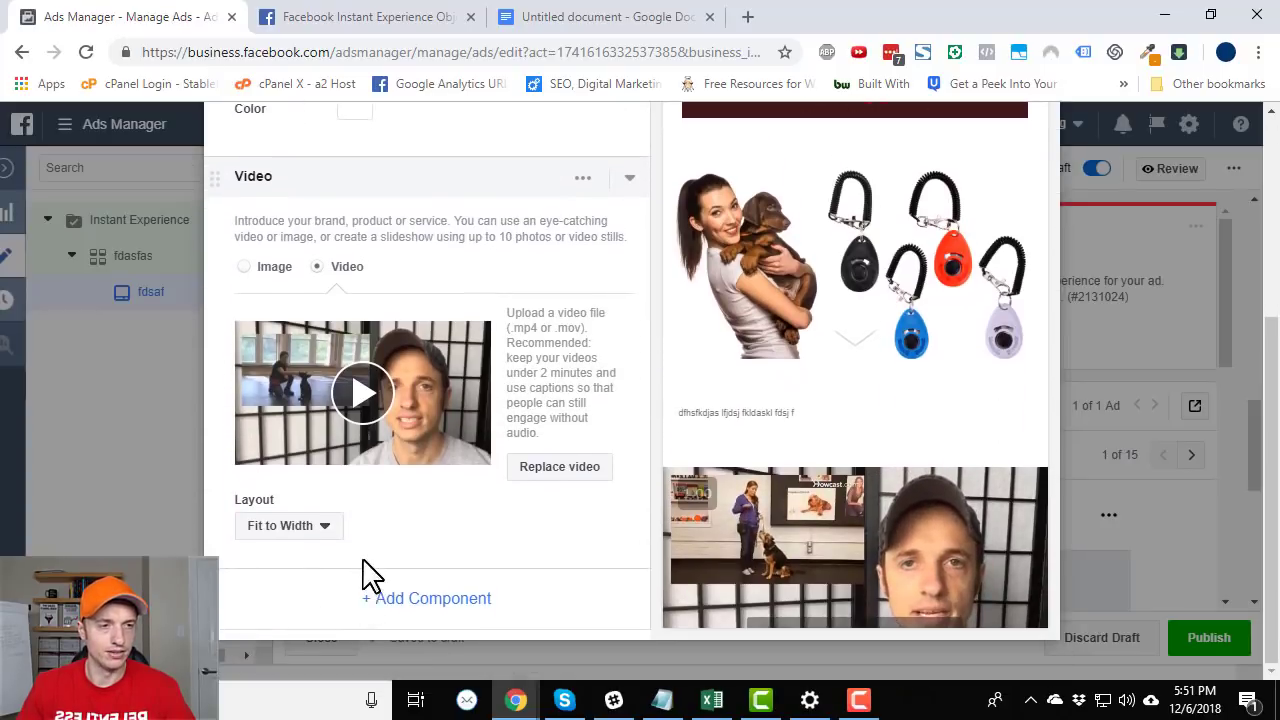
pyautogui.scroll(10, 358, 486)
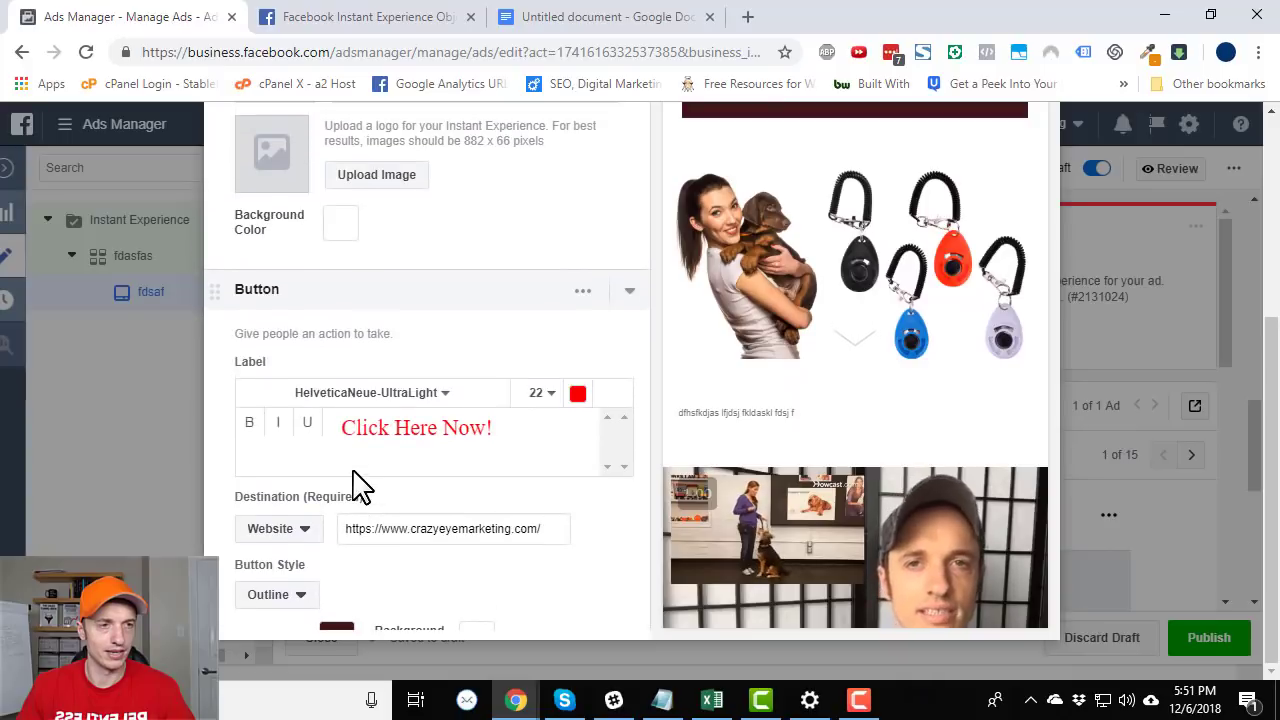
pyautogui.scroll(3, 606, 277)
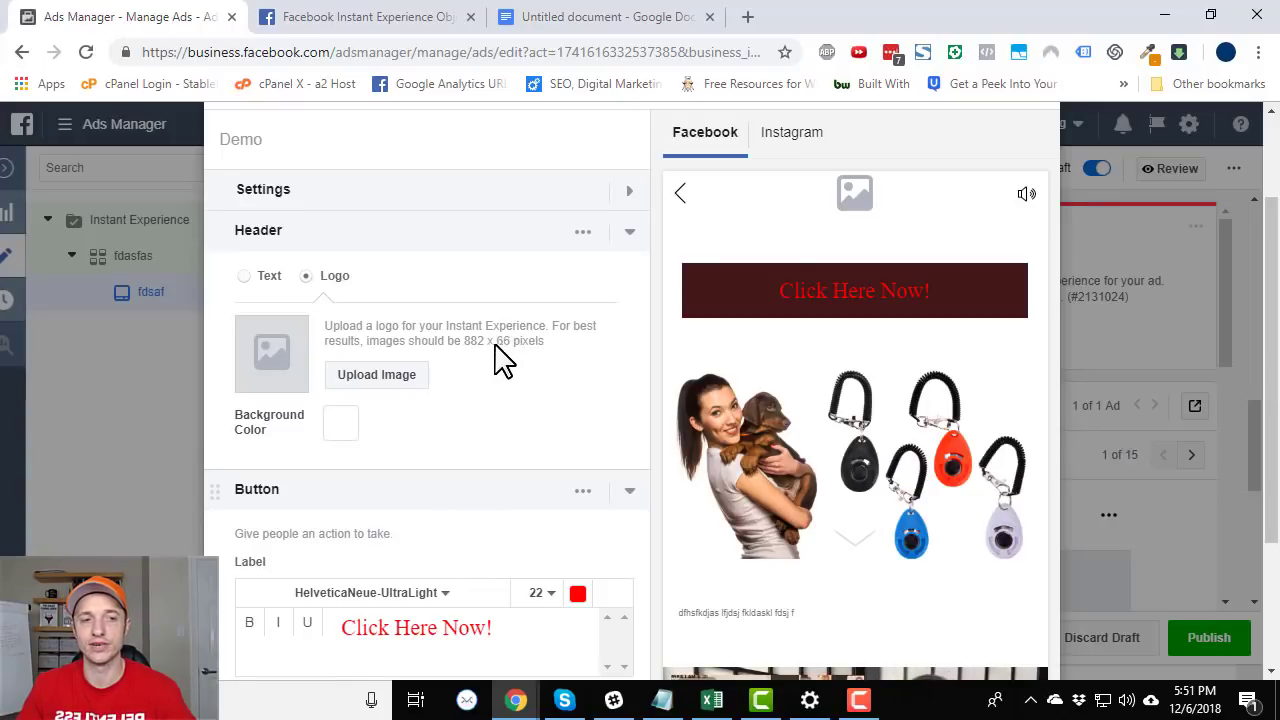
# Make the header a text title 'Welcome!' in white on background ff3c00
pyautogui.click(257, 277)
pyautogui.click(397, 346)
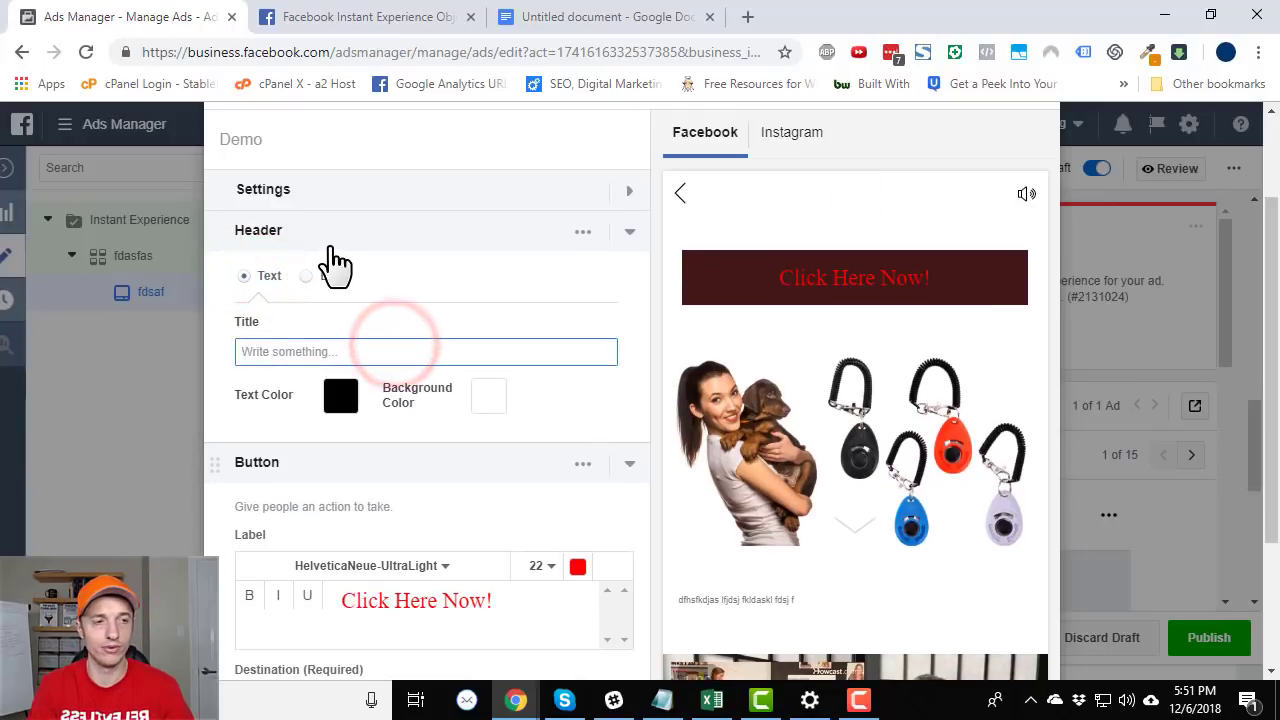
pyautogui.write('Welcome!')
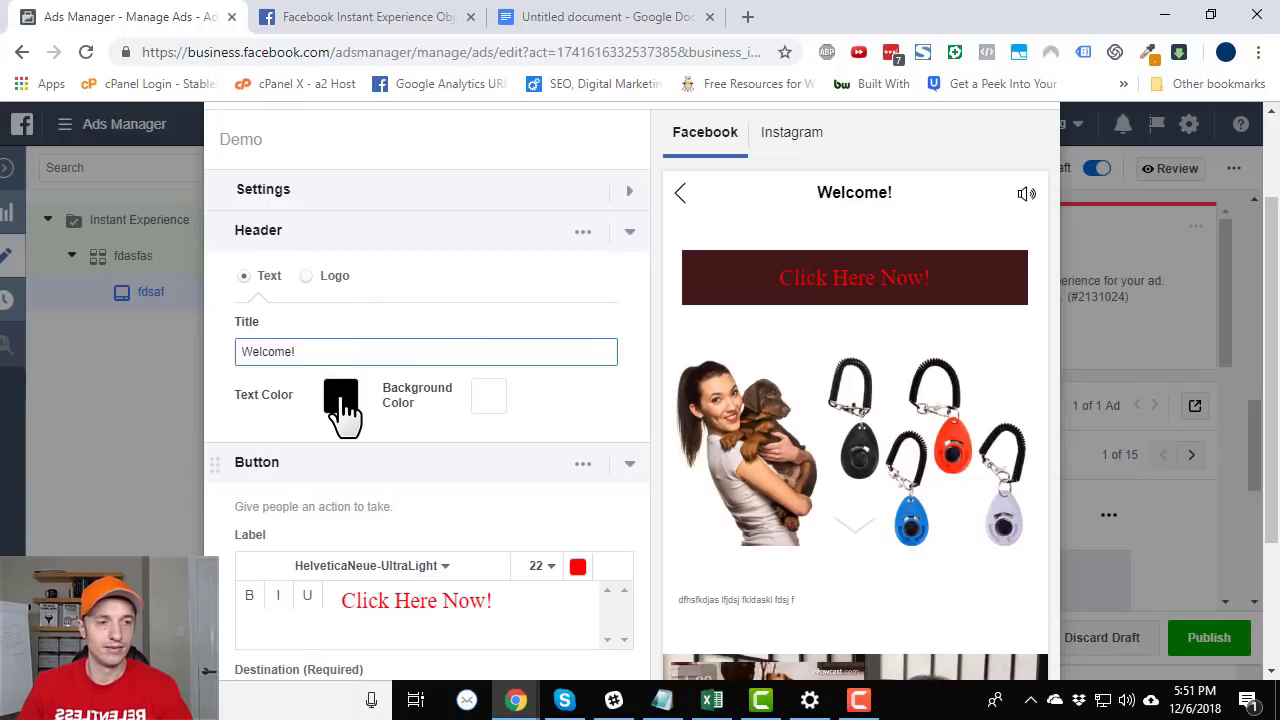
pyautogui.click(341, 400)
pyautogui.click(505, 392)
pyautogui.doubleClick(523, 643)
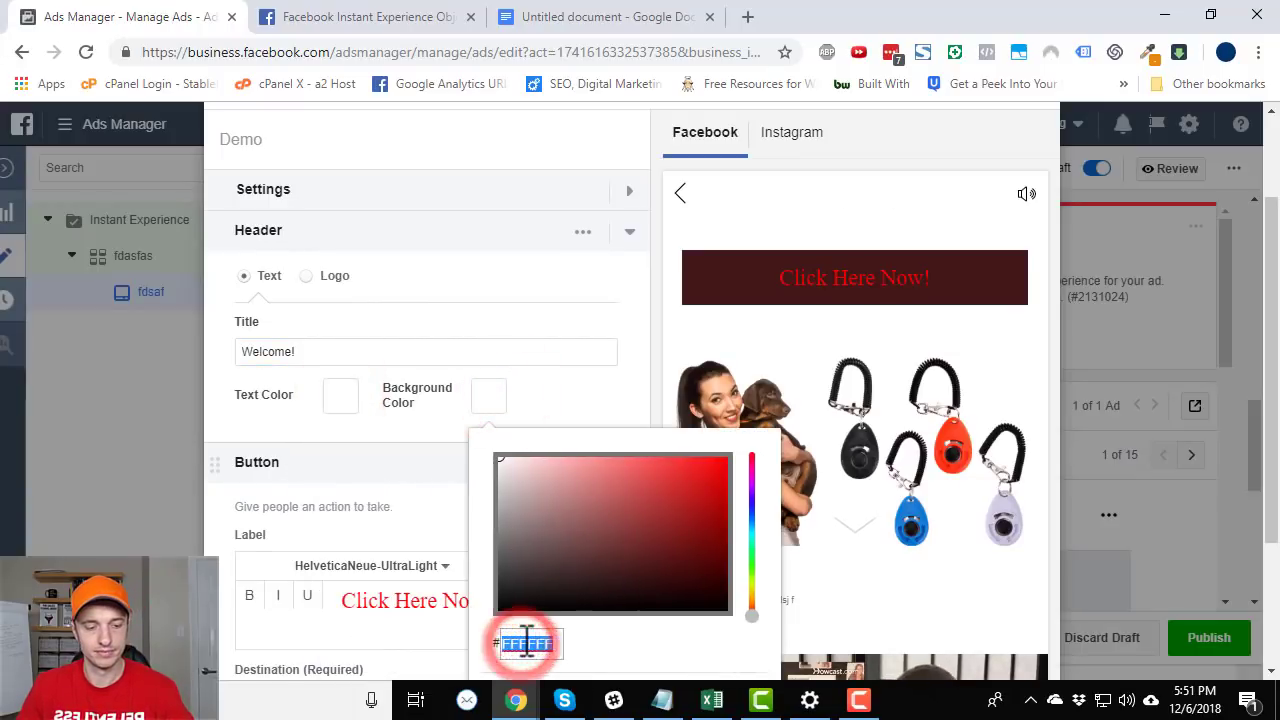
pyautogui.write('ff3c00')
pyautogui.click(557, 349)
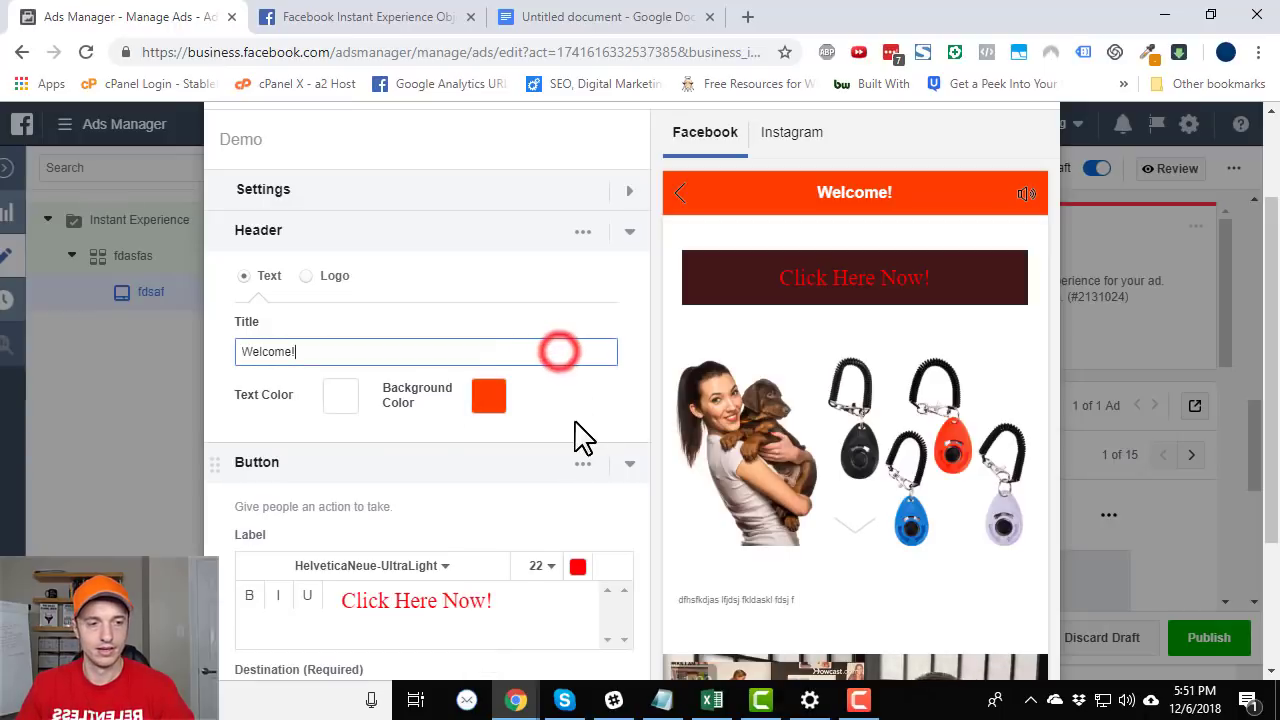
pyautogui.click(587, 415)
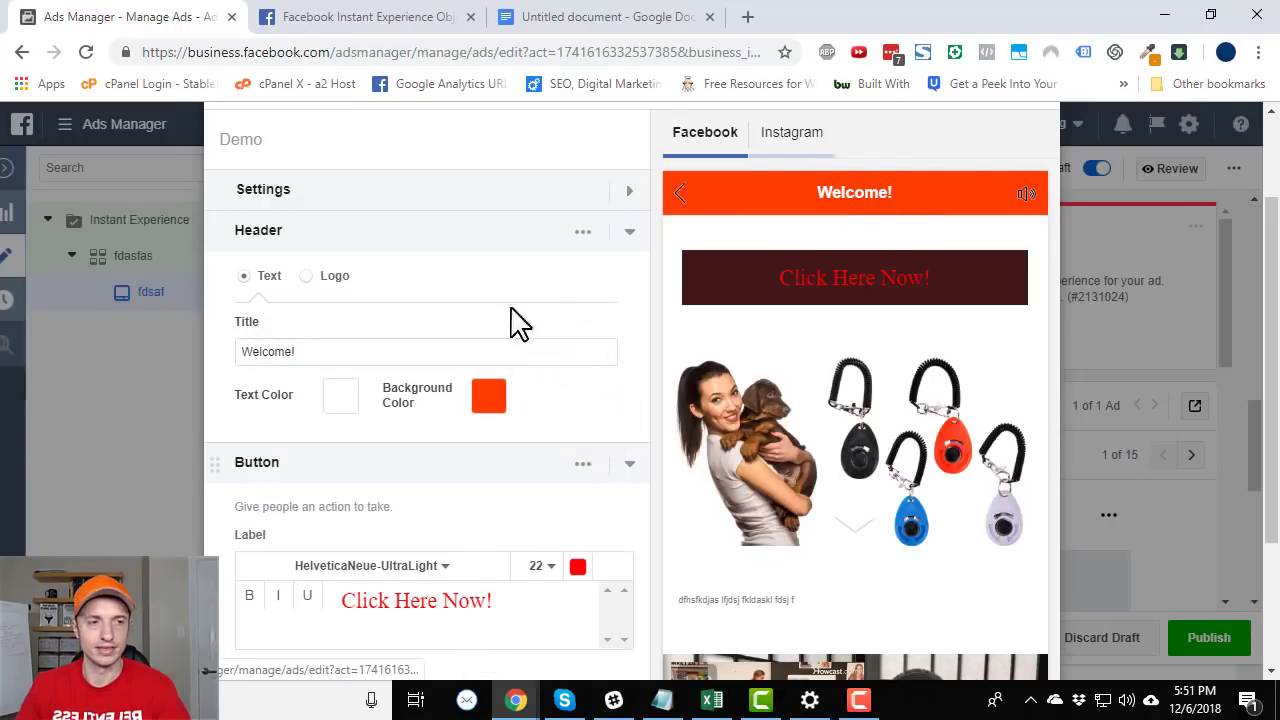
pyautogui.scroll(-12, 500, 480)
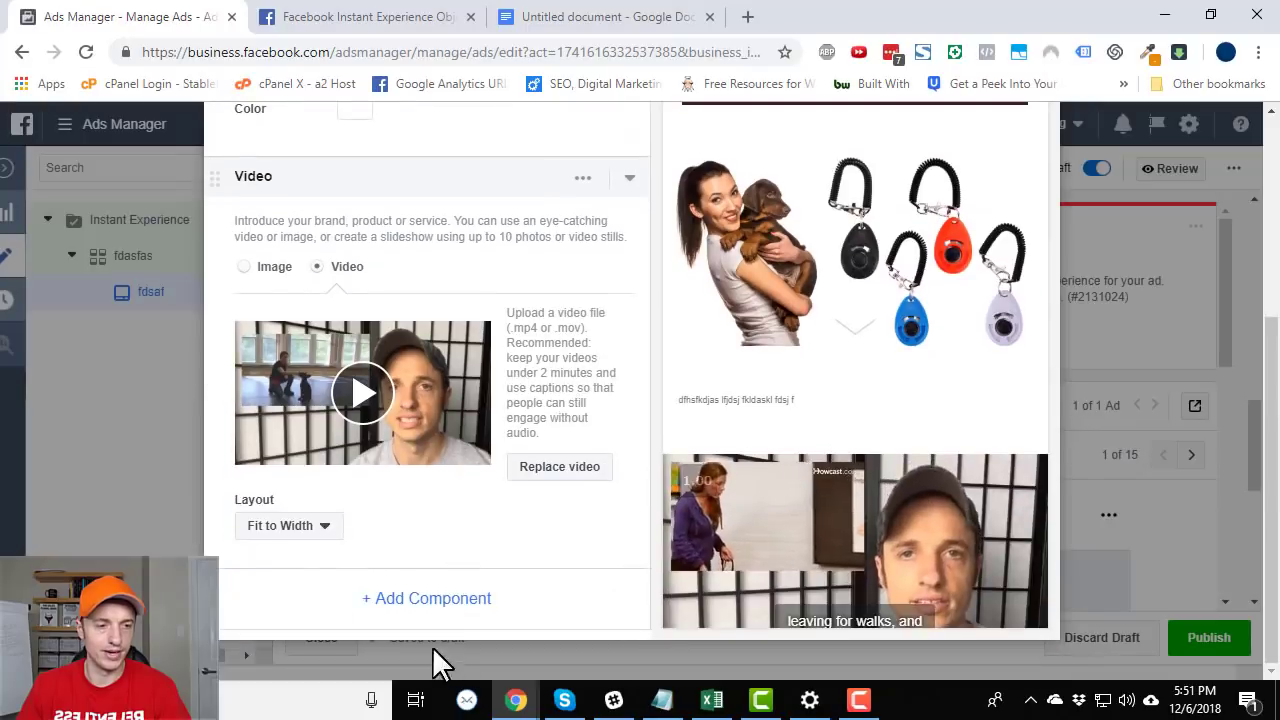
pyautogui.click(455, 604)
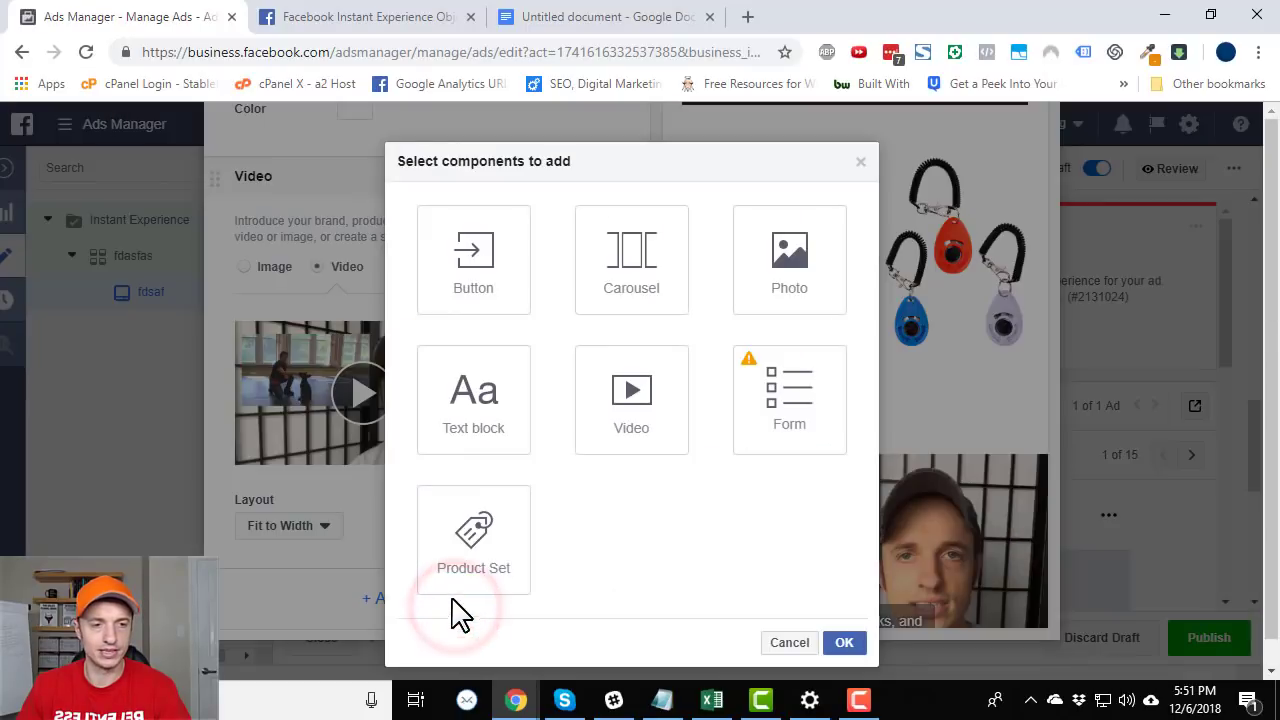
pyautogui.click(460, 556)
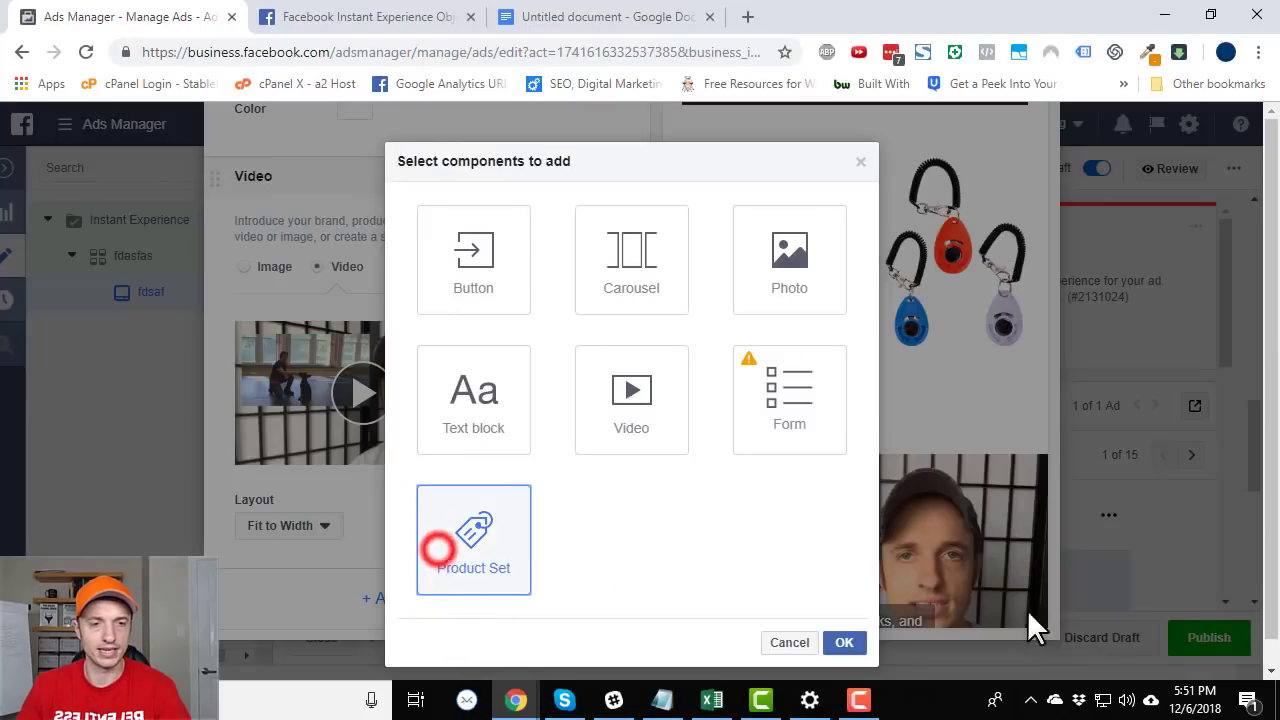
pyautogui.click(844, 642)
pyautogui.scroll(-7, 447, 376)
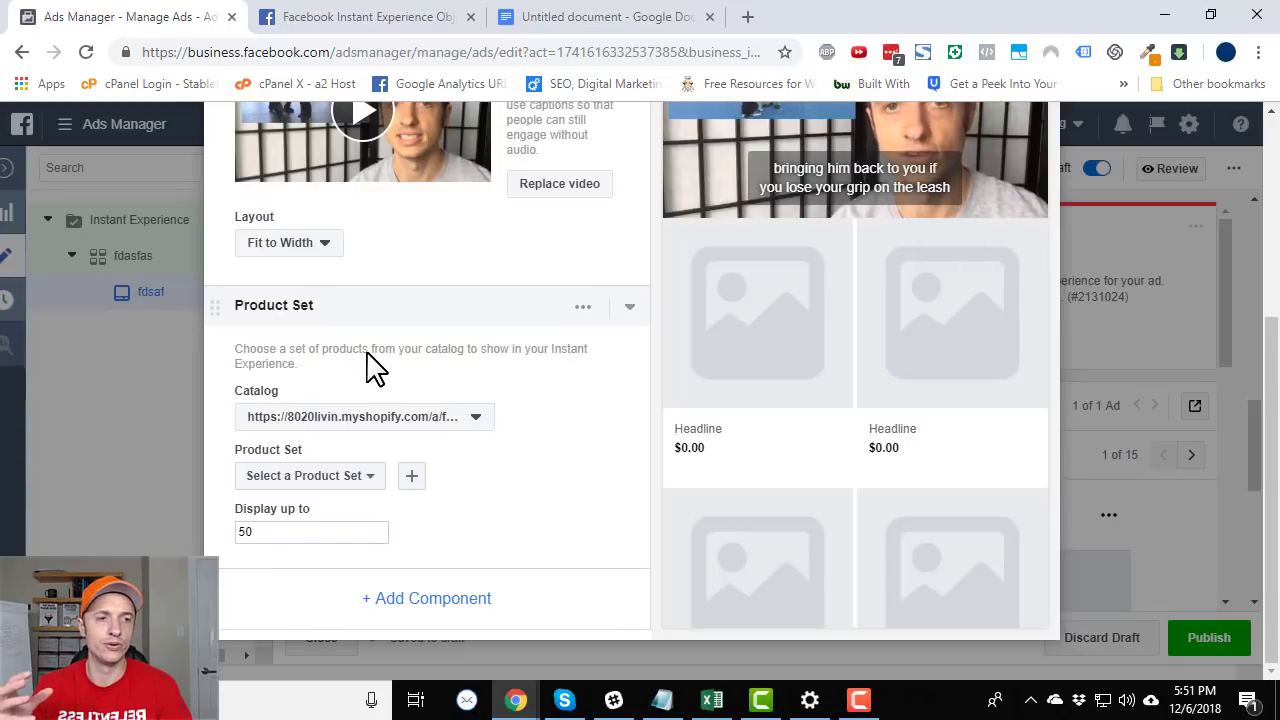
pyautogui.click(405, 418)
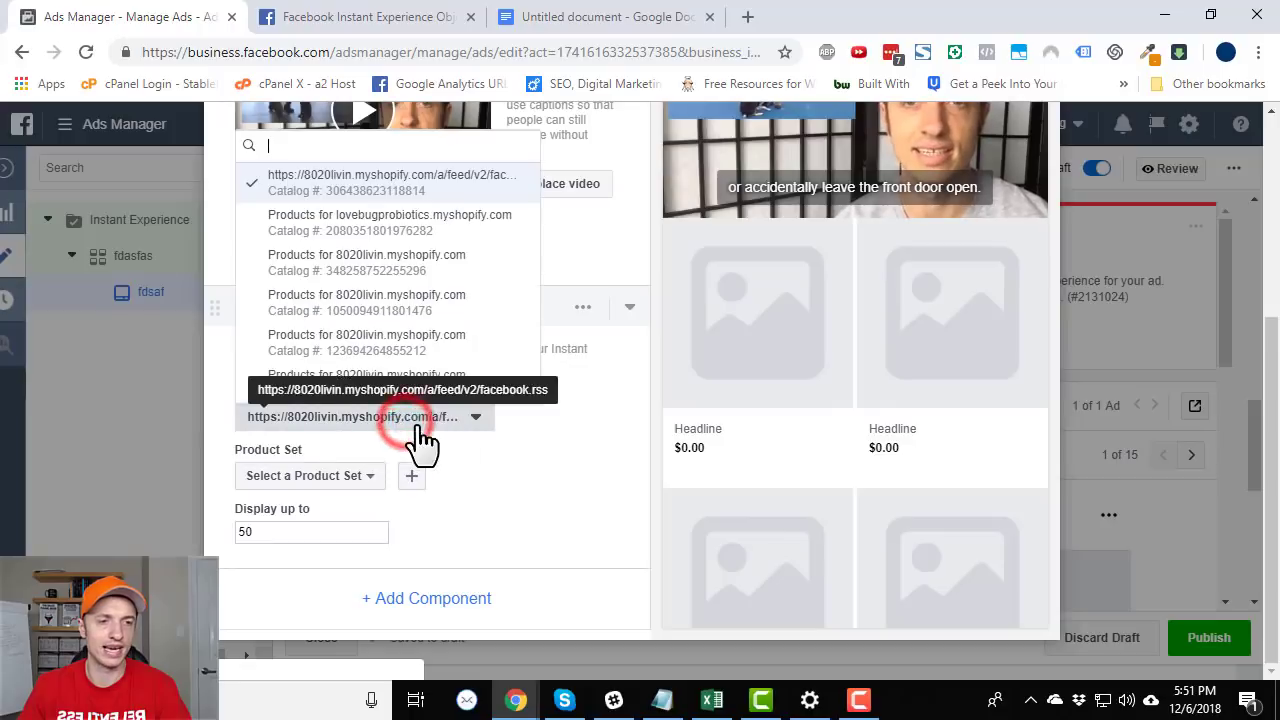
pyautogui.click(583, 443)
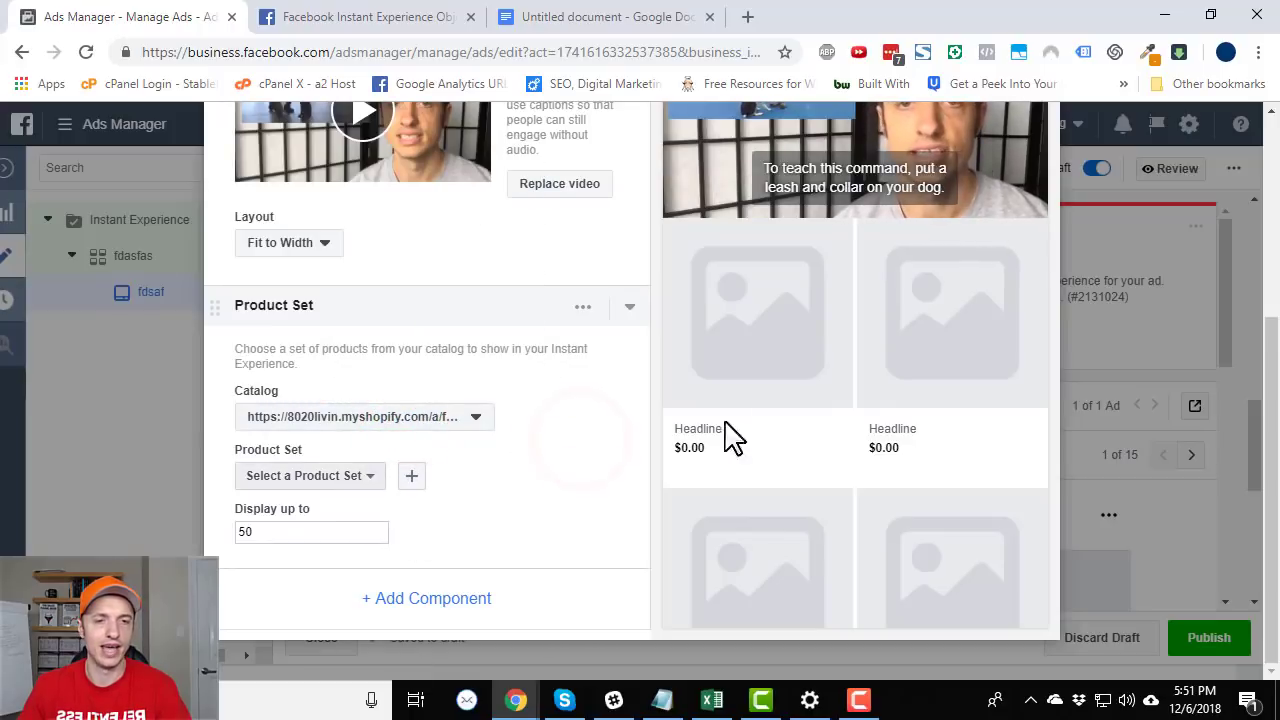
pyautogui.click(343, 475)
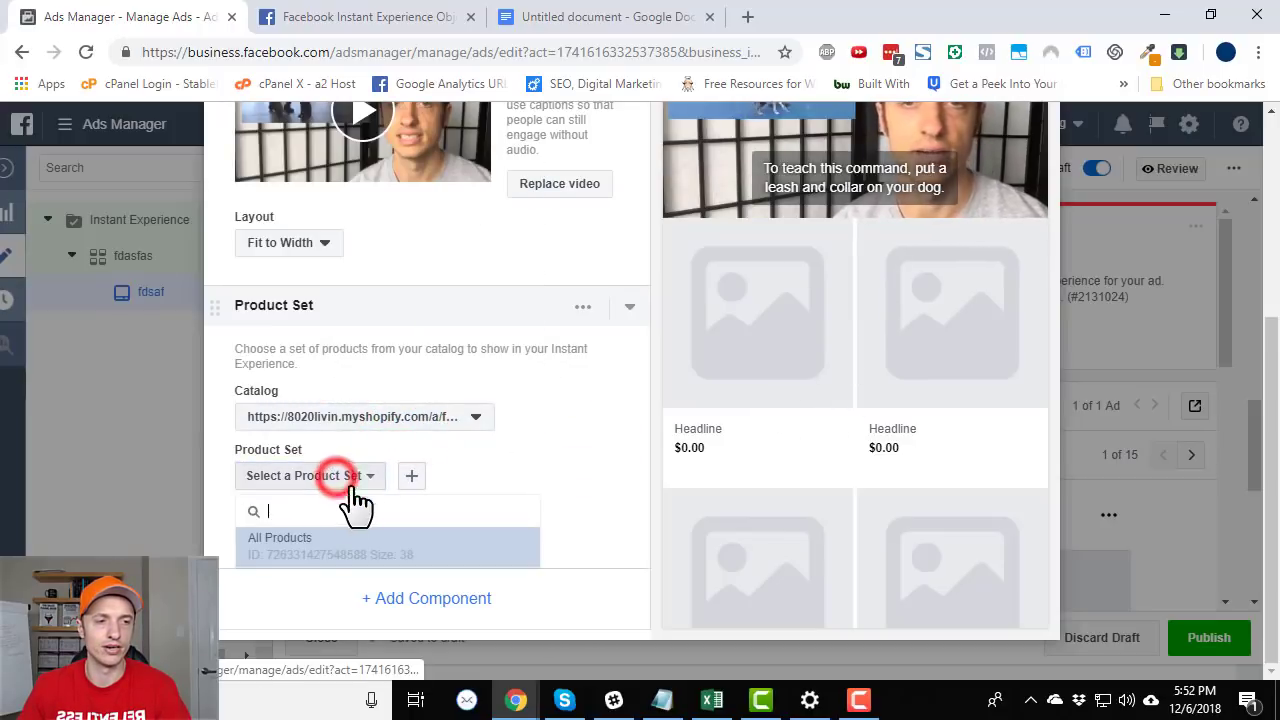
pyautogui.click(318, 547)
pyautogui.click(365, 424)
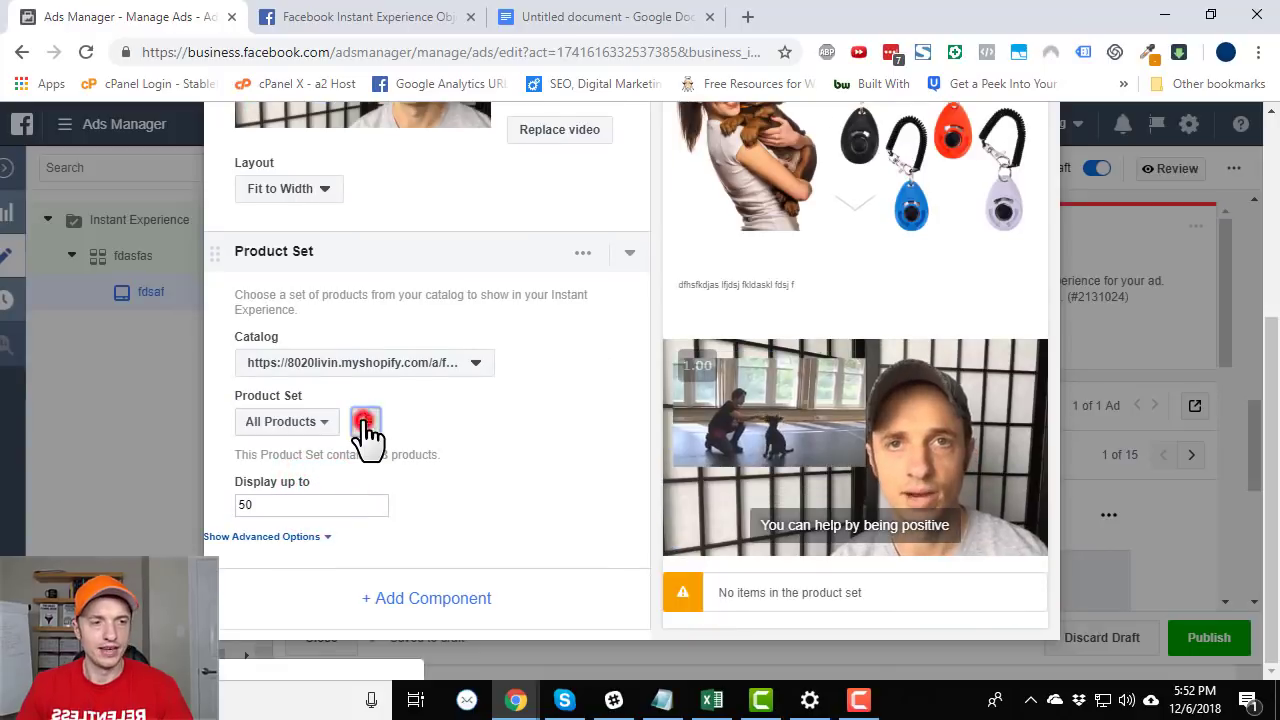
pyautogui.scroll(-3, 526, 366)
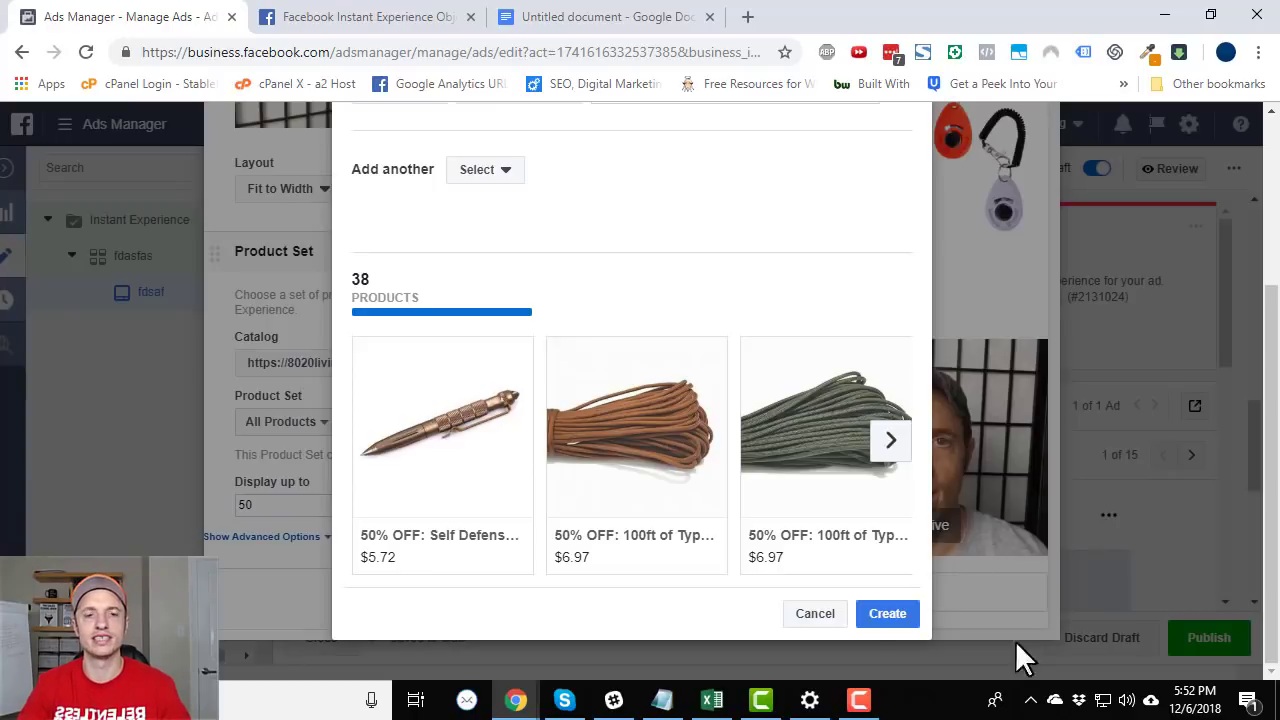
pyautogui.click(815, 613)
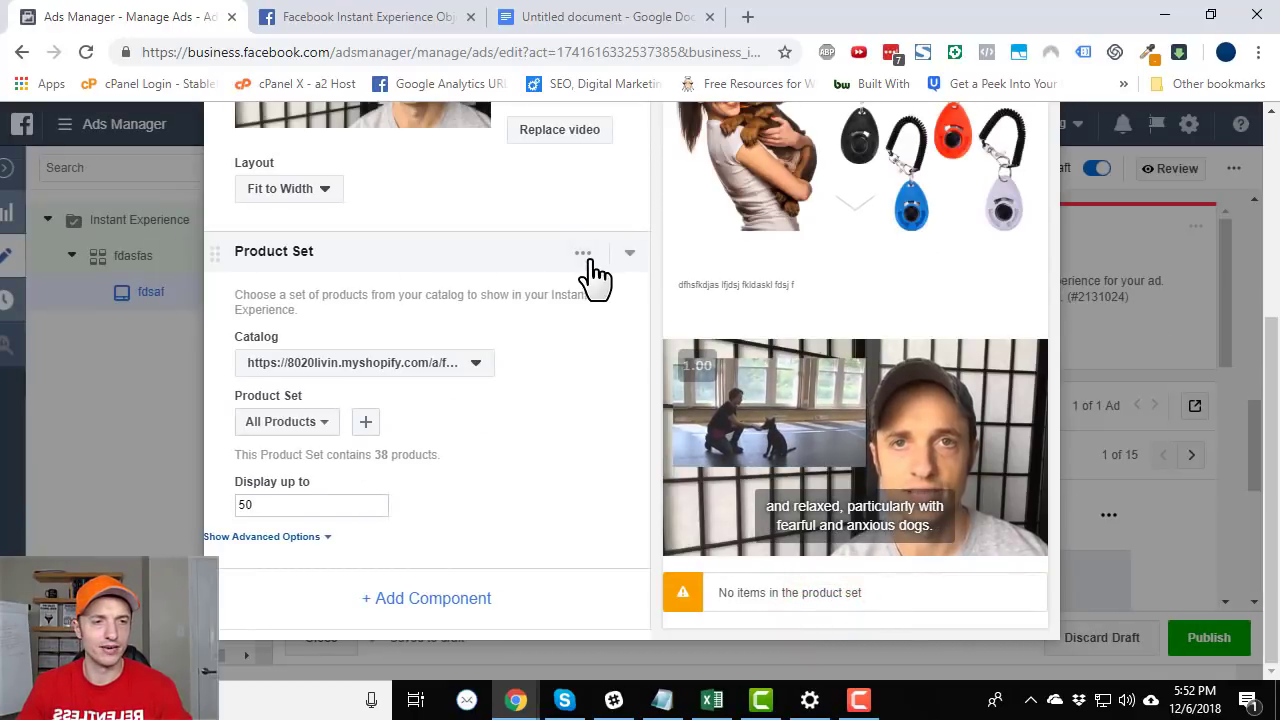
pyautogui.click(584, 258)
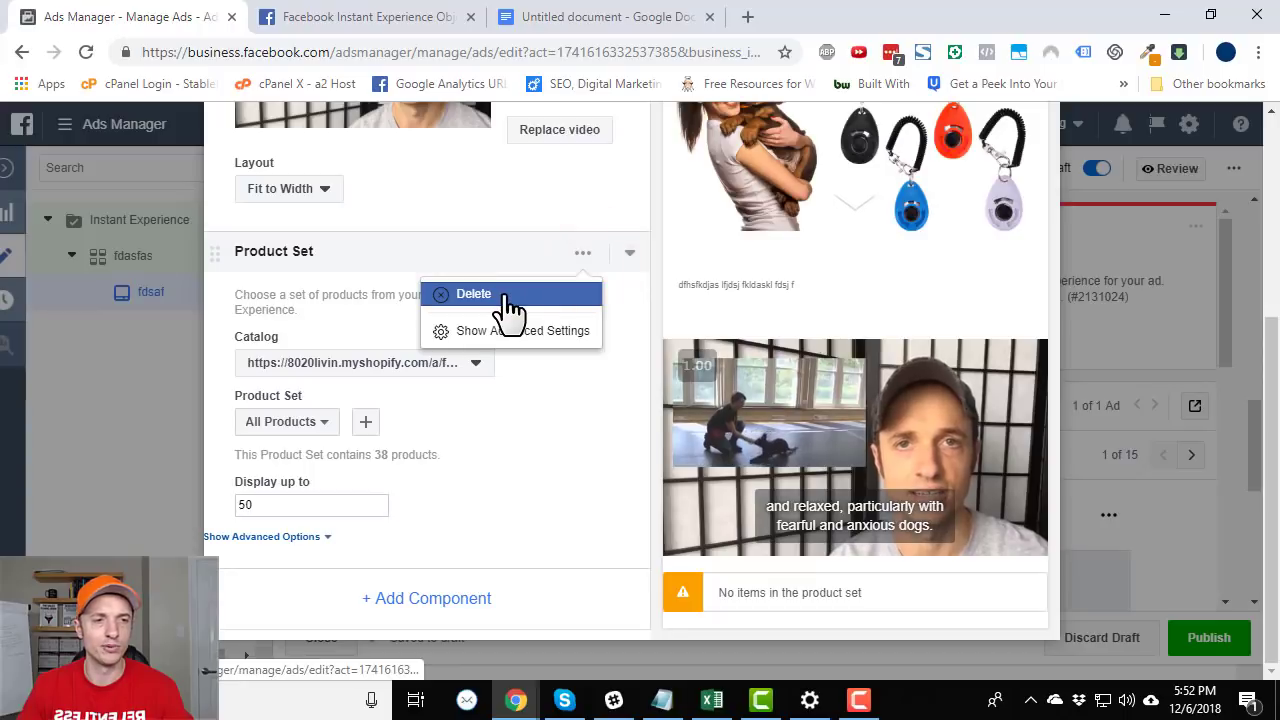
pyautogui.click(505, 298)
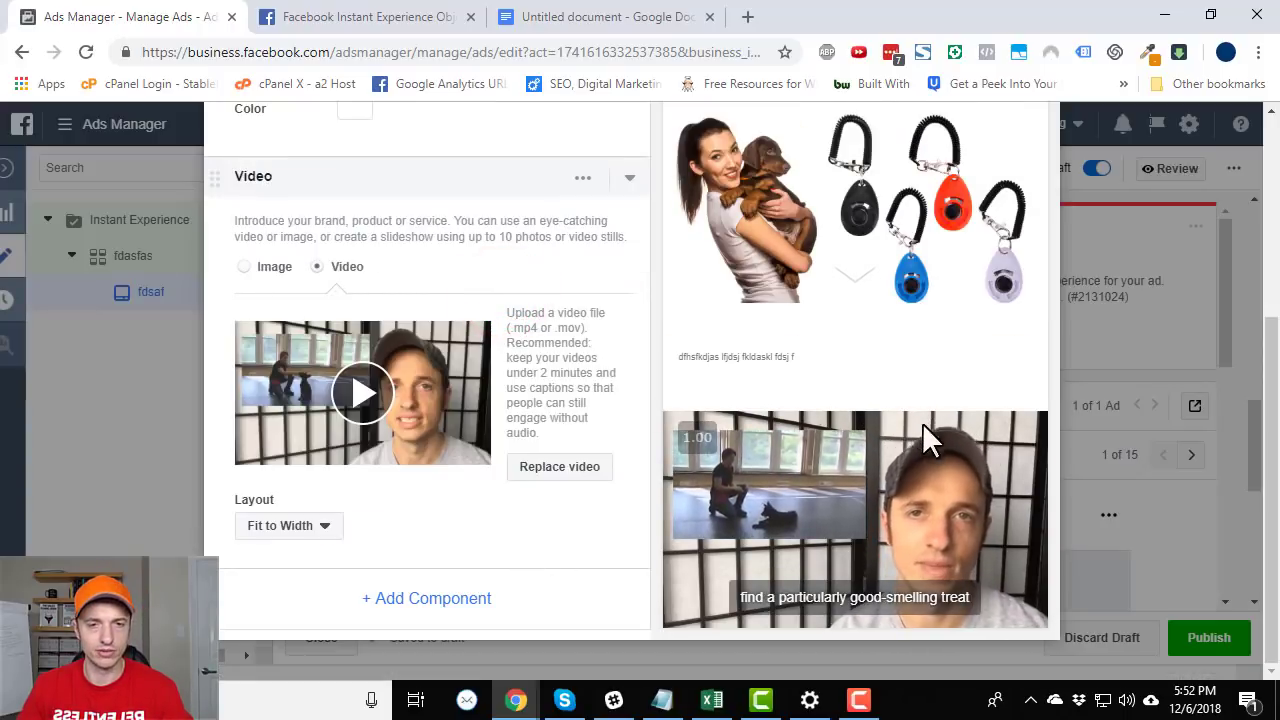
# Open the component picker, which offers Form alongside Button, Carousel, Photo, Text block and Video
pyautogui.scroll(1, 885, 565)
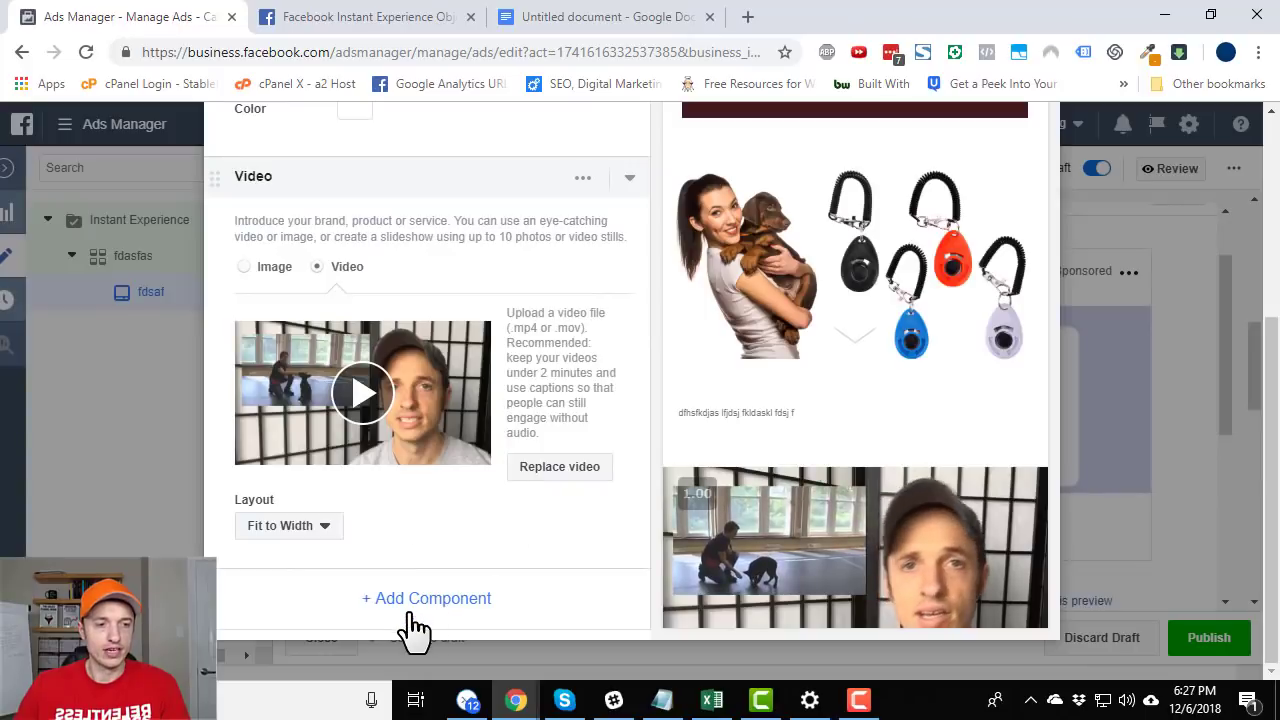
pyautogui.click(420, 600)
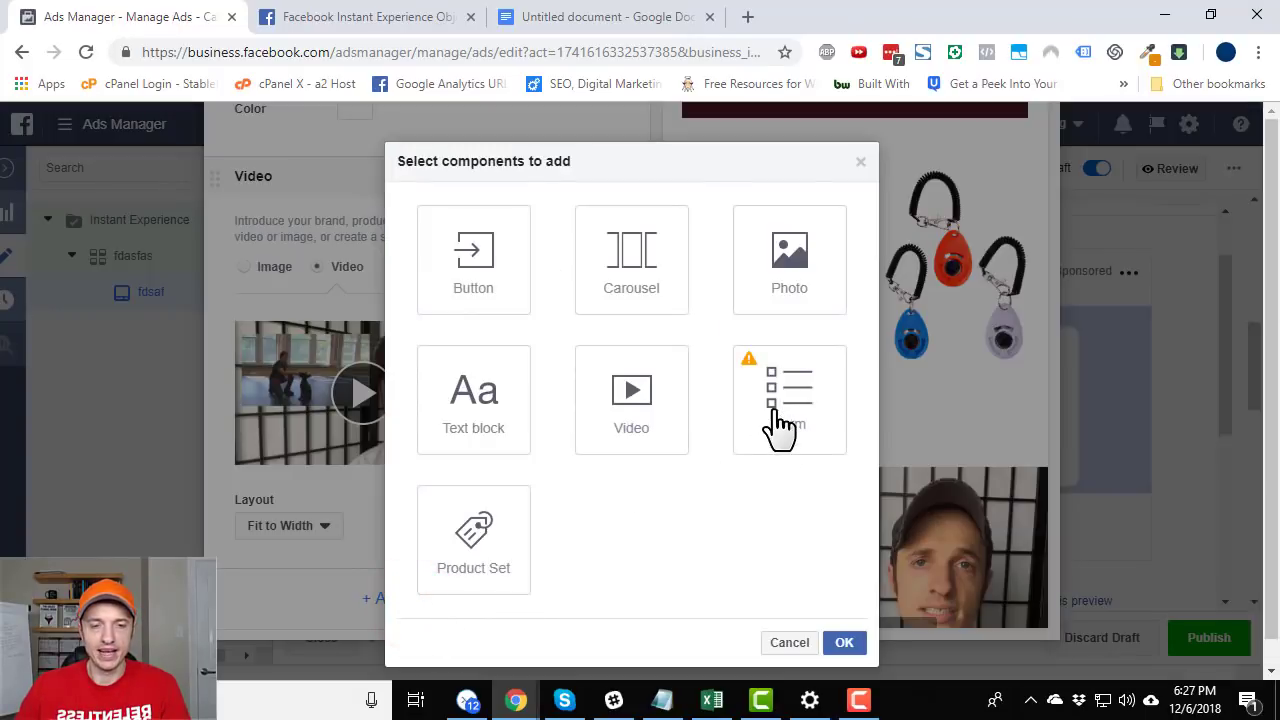
pyautogui.moveTo(749, 363)
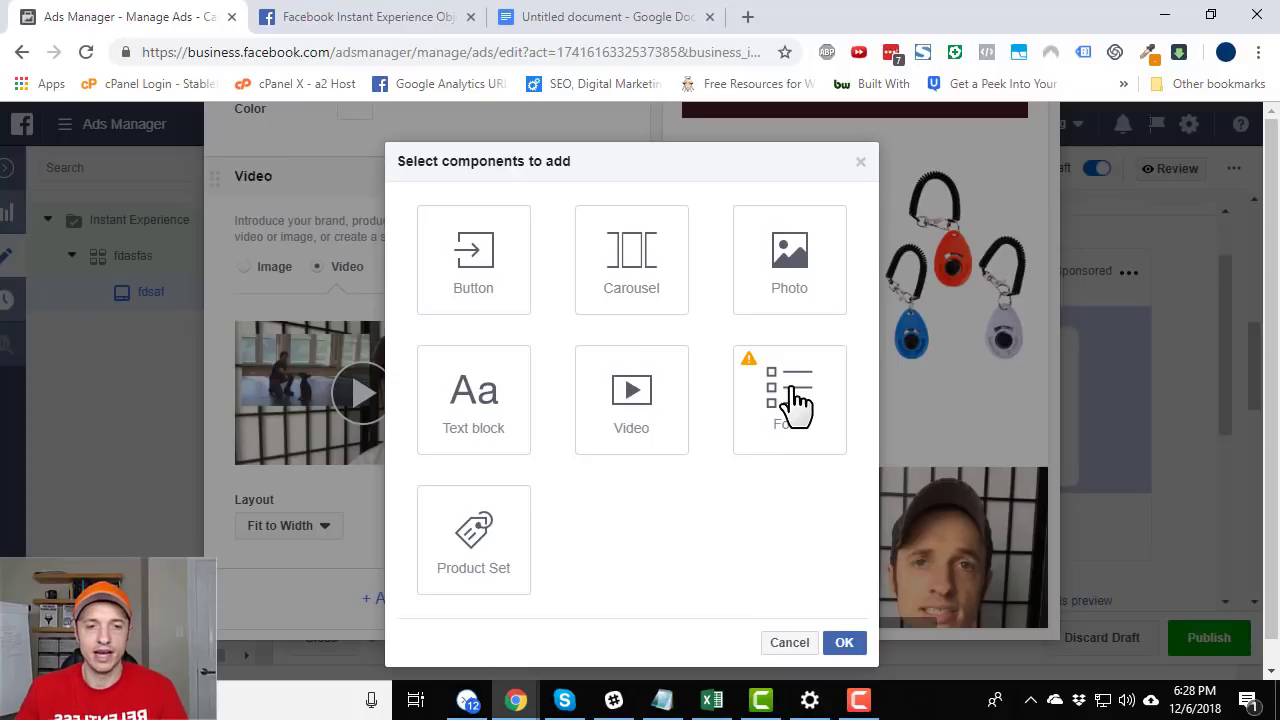
# Add a Form component and accept the Lead Ads terms for the Page
pyautogui.click(797, 400)
pyautogui.click(844, 642)
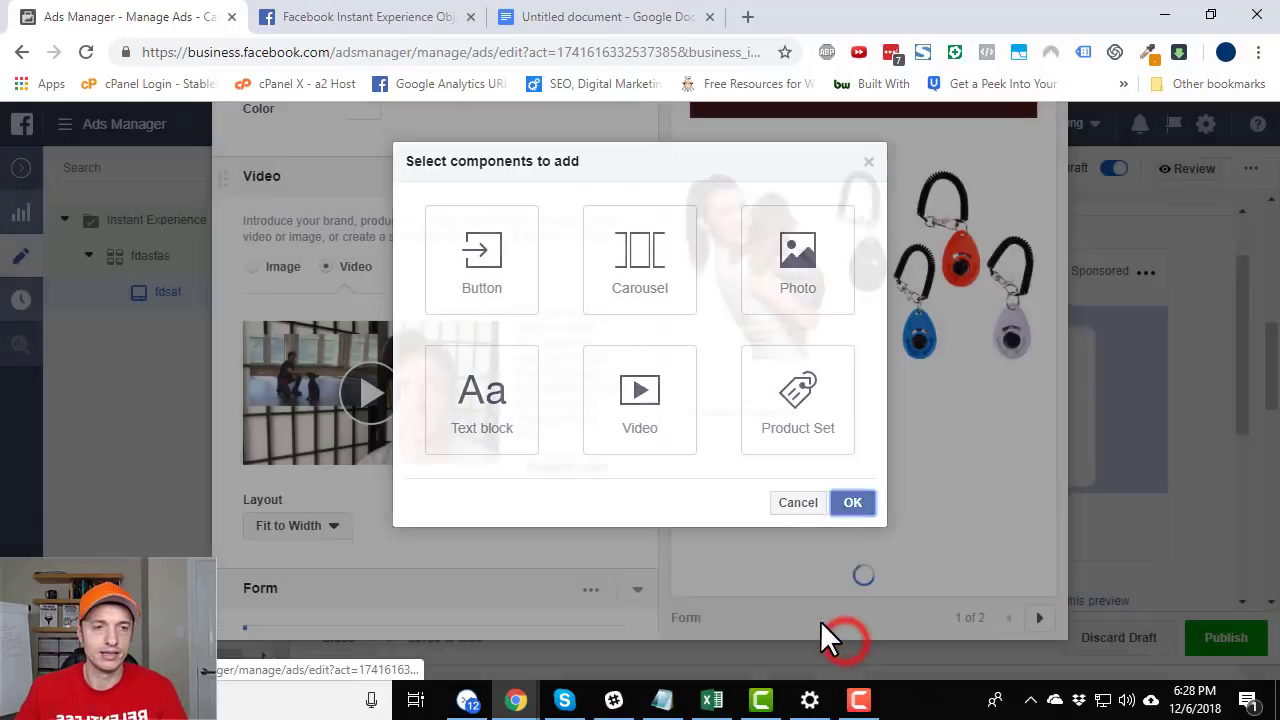
pyautogui.scroll(-6, 391, 328)
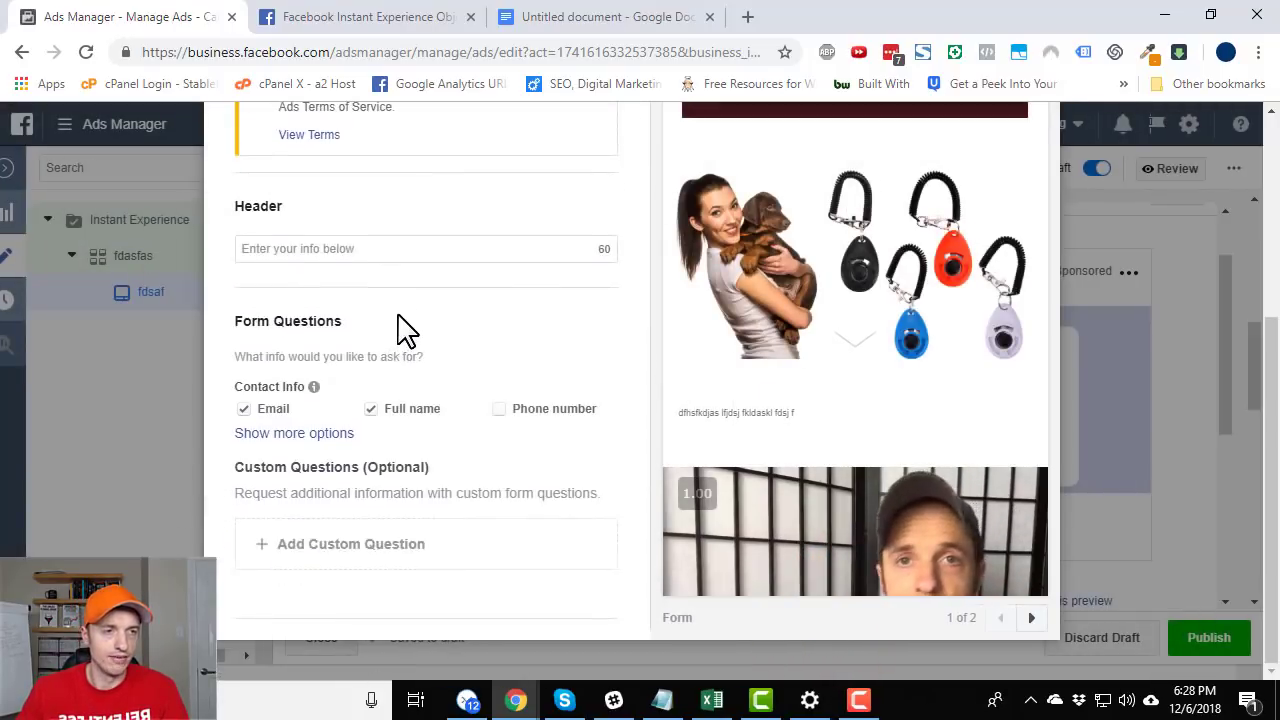
pyautogui.scroll(3, 405, 328)
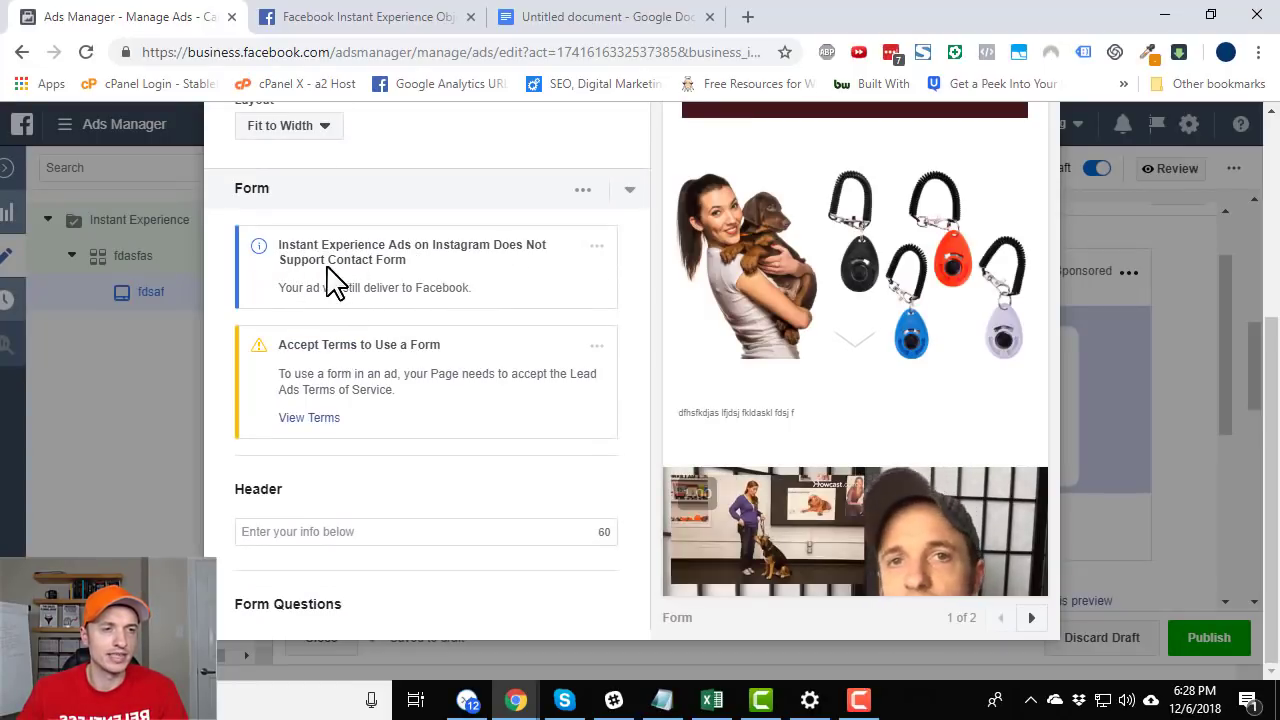
pyautogui.scroll(-1, 391, 290)
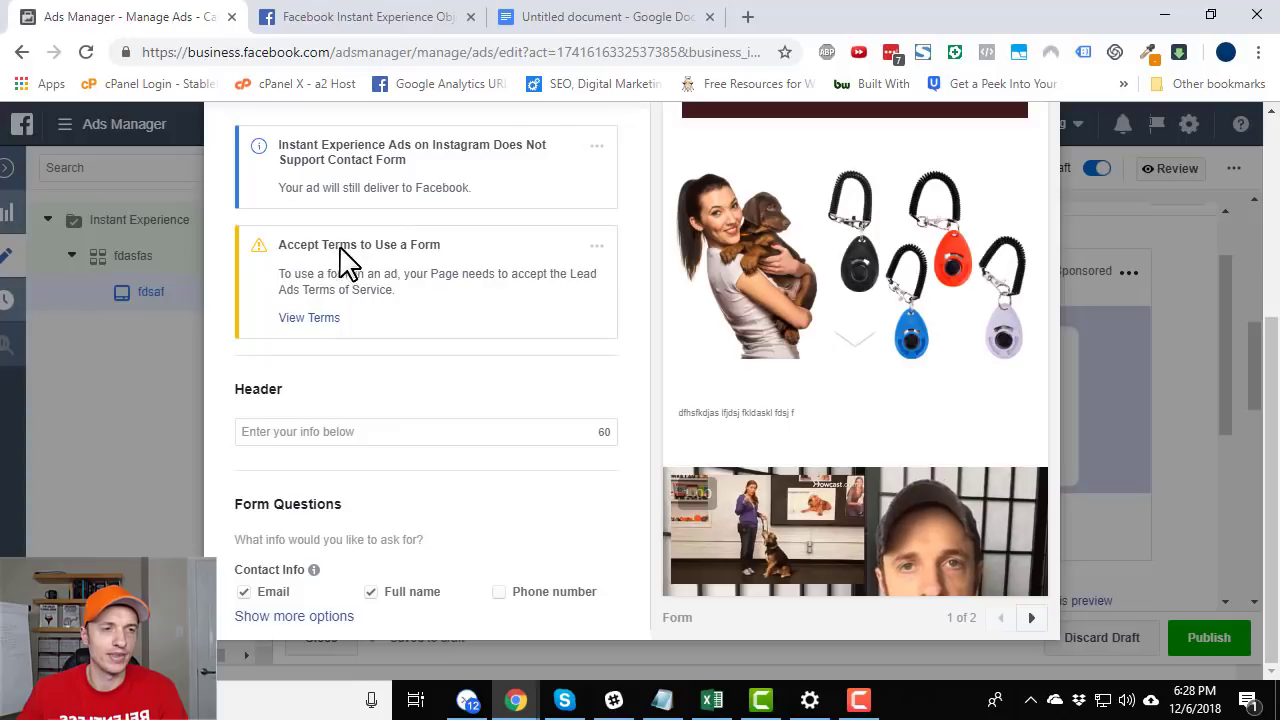
pyautogui.click(309, 317)
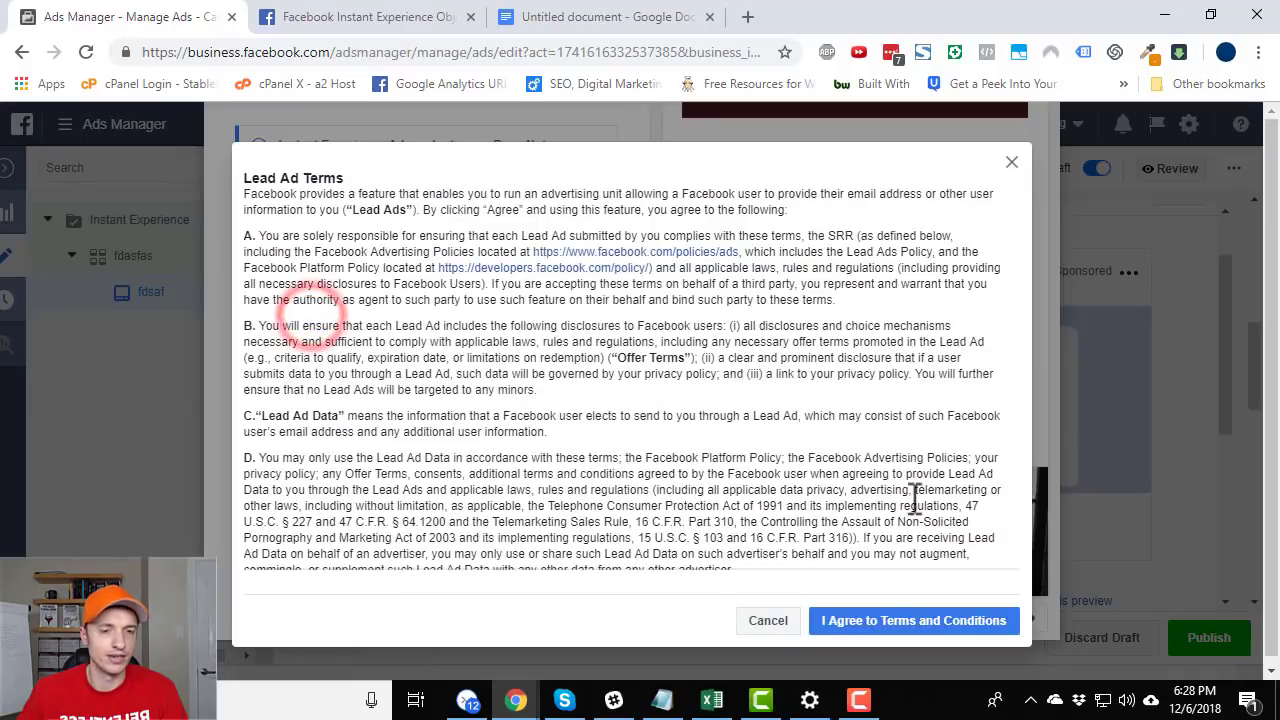
pyautogui.scroll(-3, 935, 535)
pyautogui.click(895, 626)
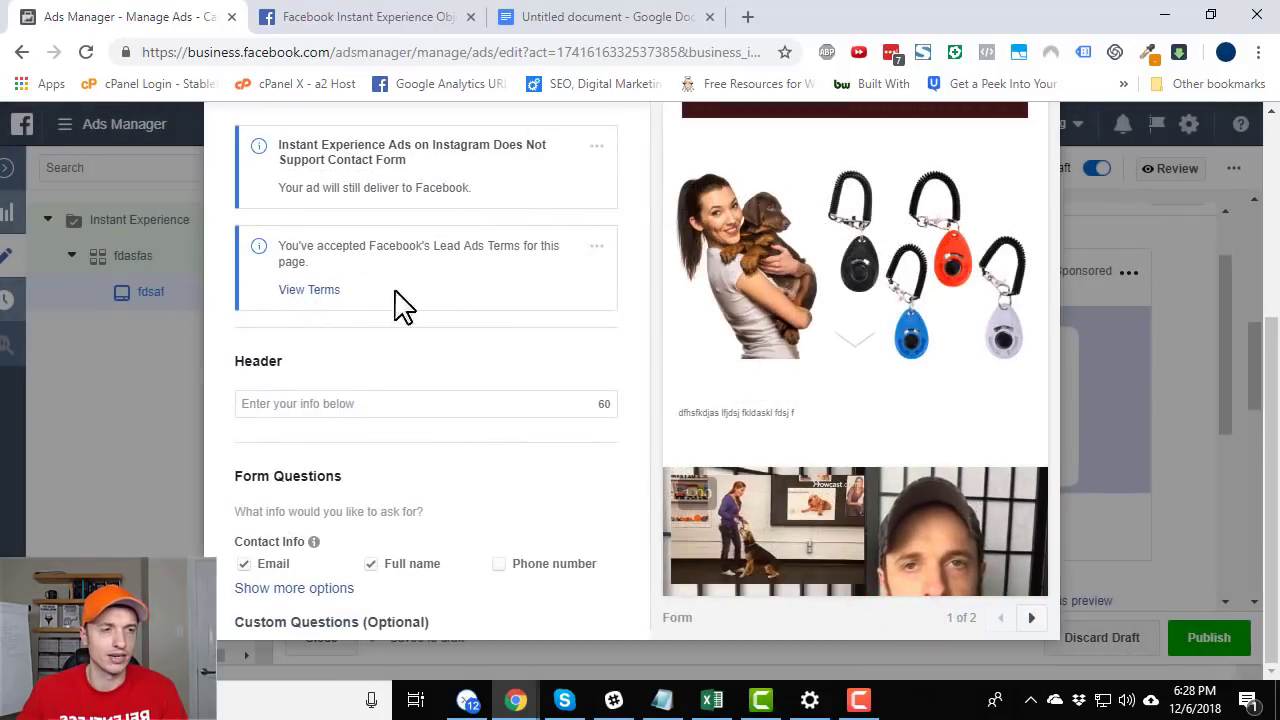
# Enter 'Enter your info below' as the form's header
pyautogui.scroll(-5, 366, 310)
pyautogui.click(366, 300)
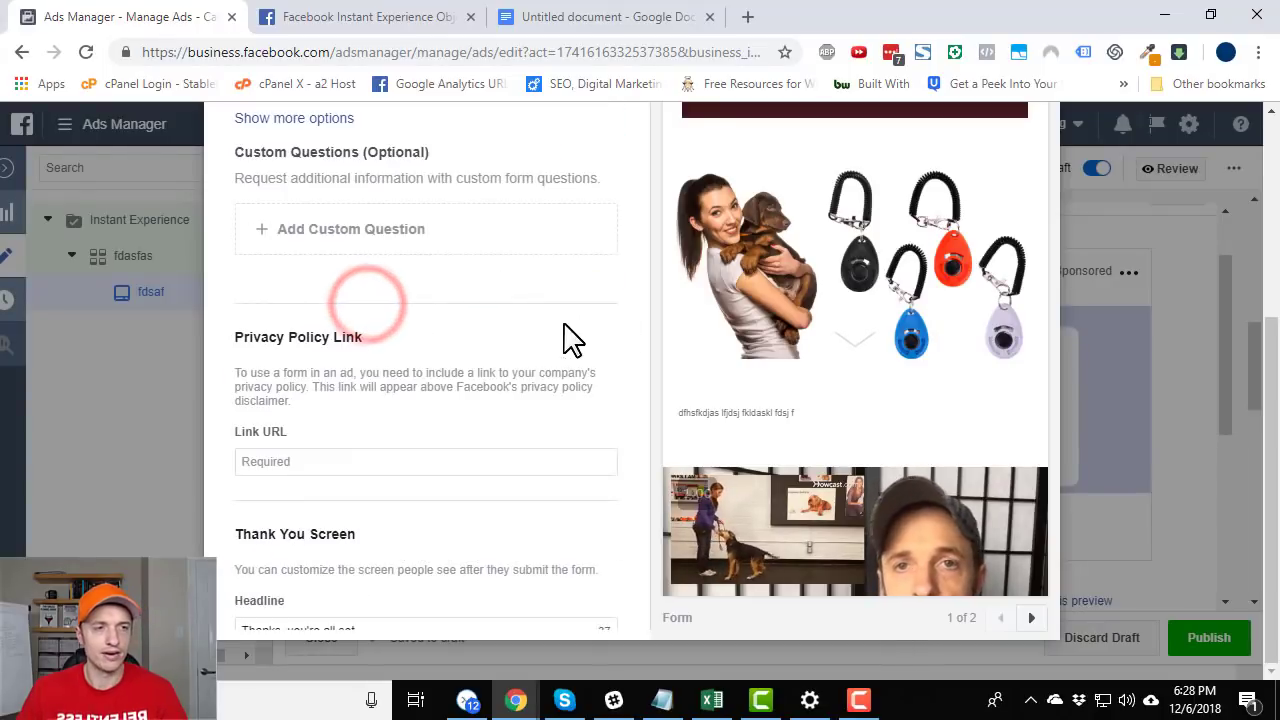
pyautogui.scroll(3, 463, 371)
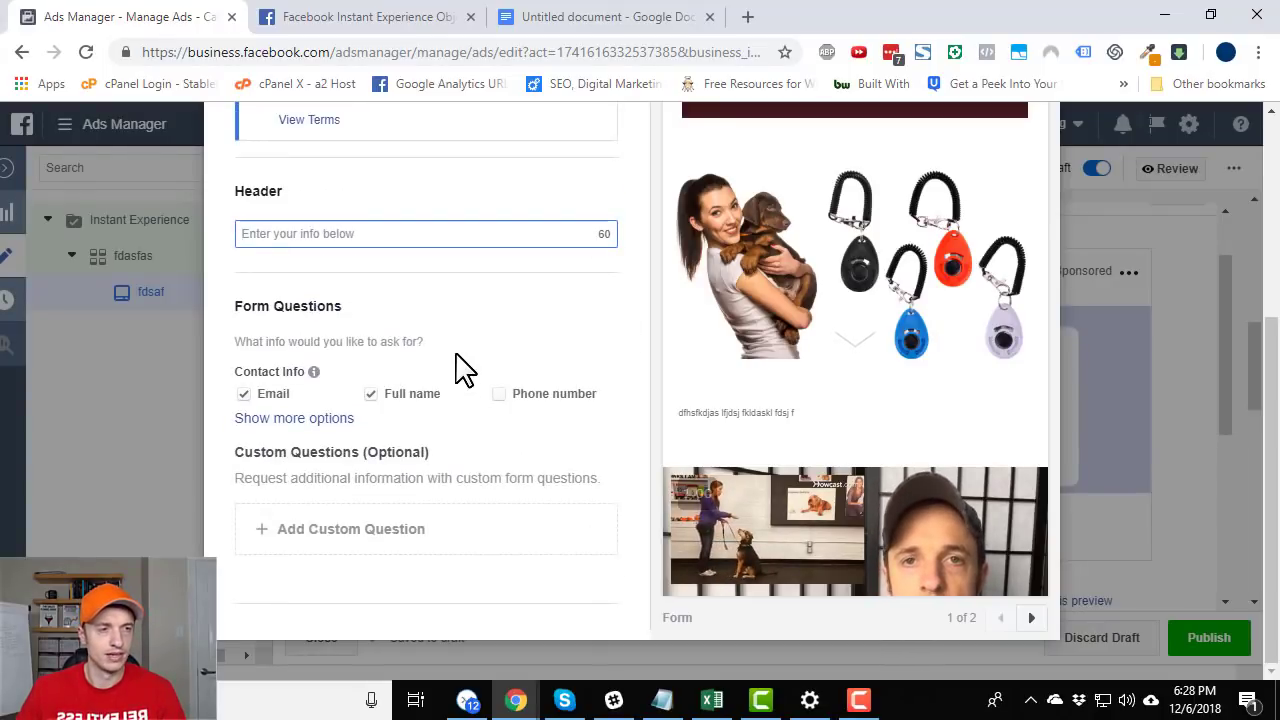
pyautogui.write('Enter your')
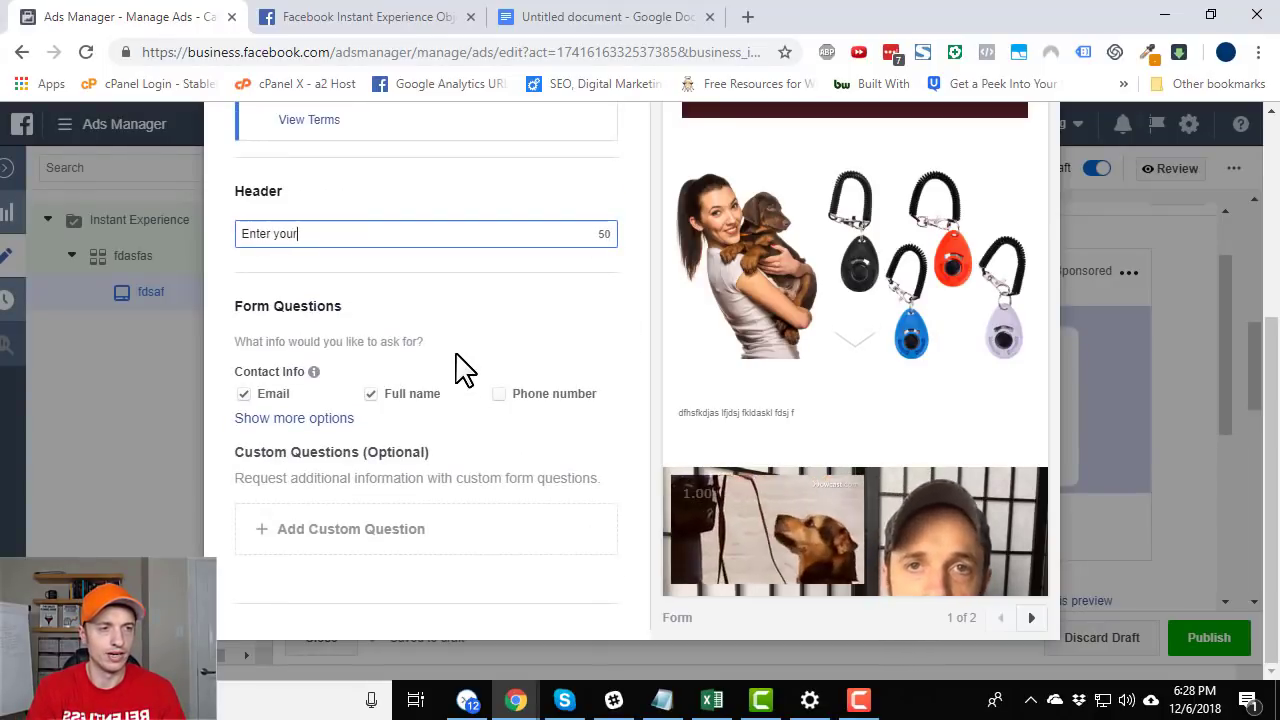
pyautogui.write(' info below')
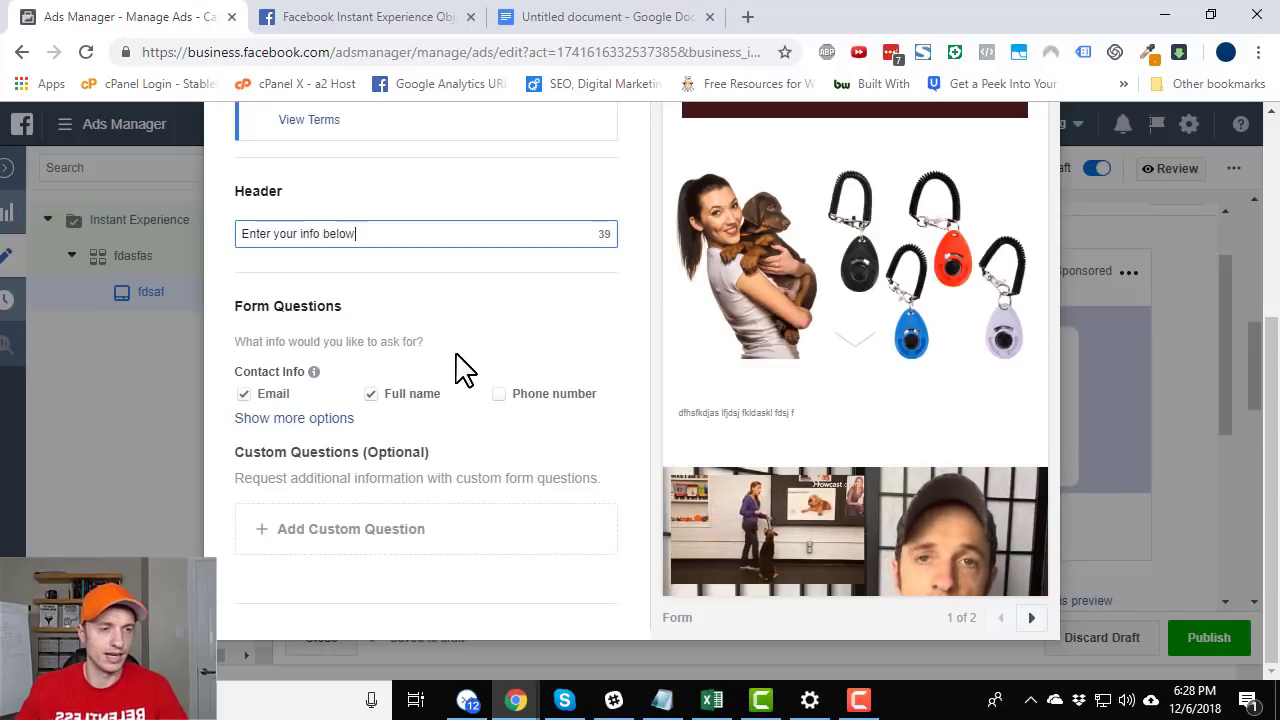
pyautogui.scroll(-1, 366, 343)
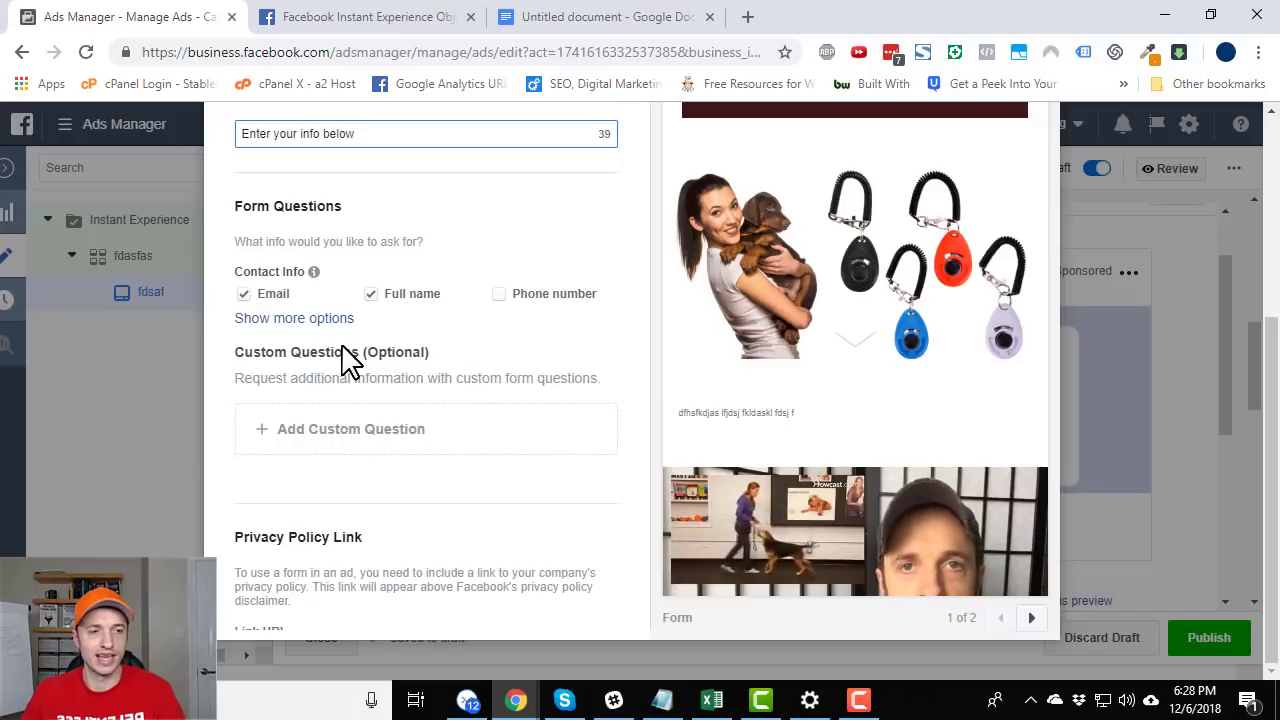
# Skip custom questions and bring up the Thank You Screen, headlined 'Thanks, you're all set.', in the preview
pyautogui.click(378, 440)
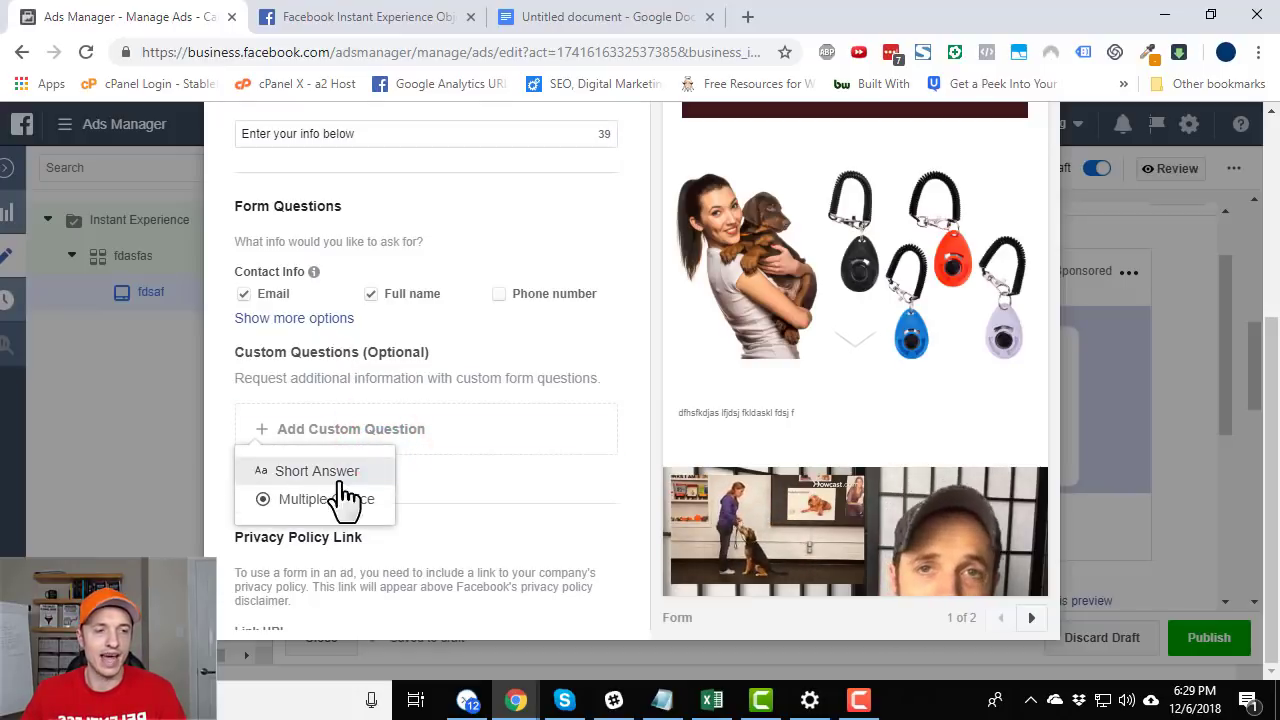
pyautogui.click(470, 476)
pyautogui.scroll(-1, 478, 468)
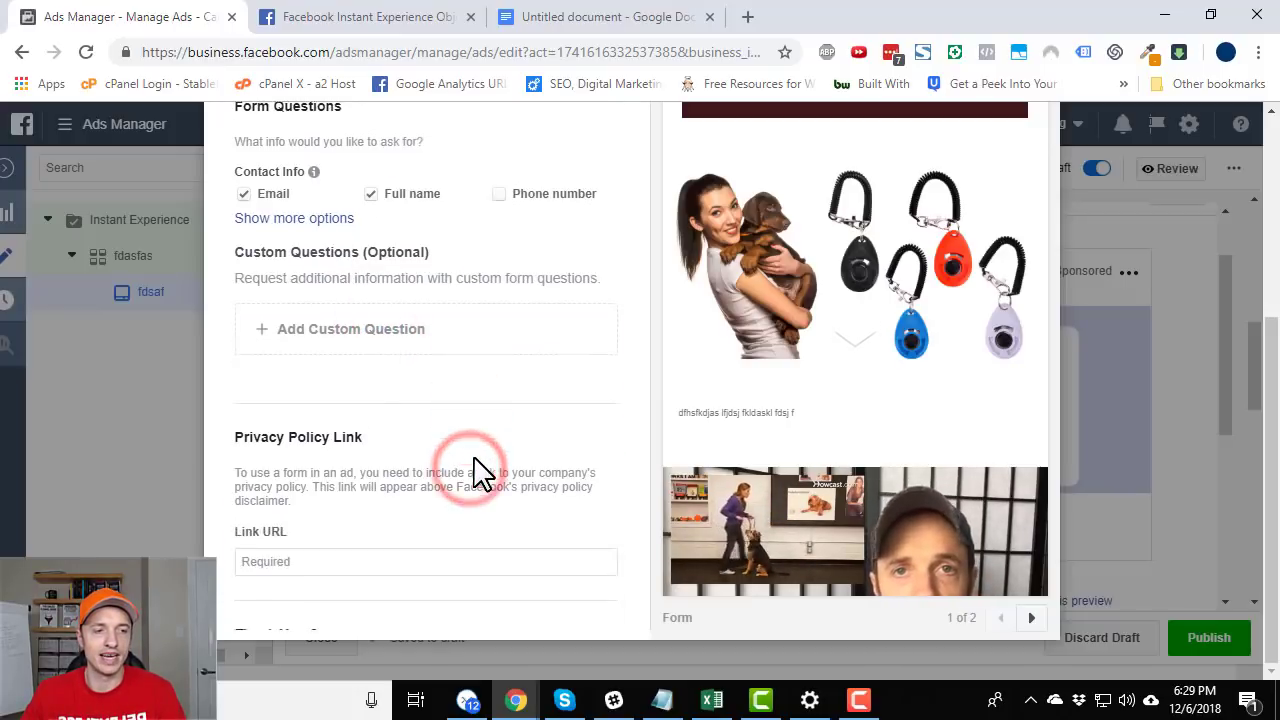
pyautogui.scroll(-1, 479, 460)
pyautogui.scroll(-2, 300, 350)
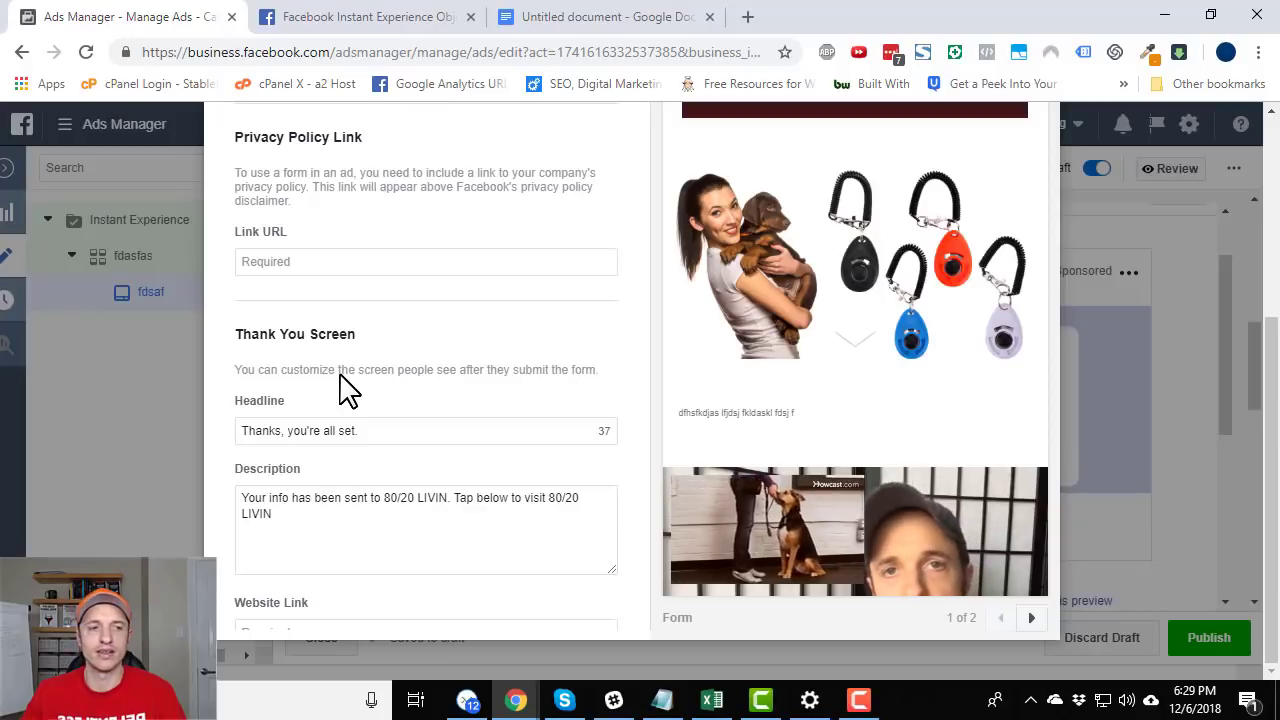
pyautogui.scroll(-1, 345, 390)
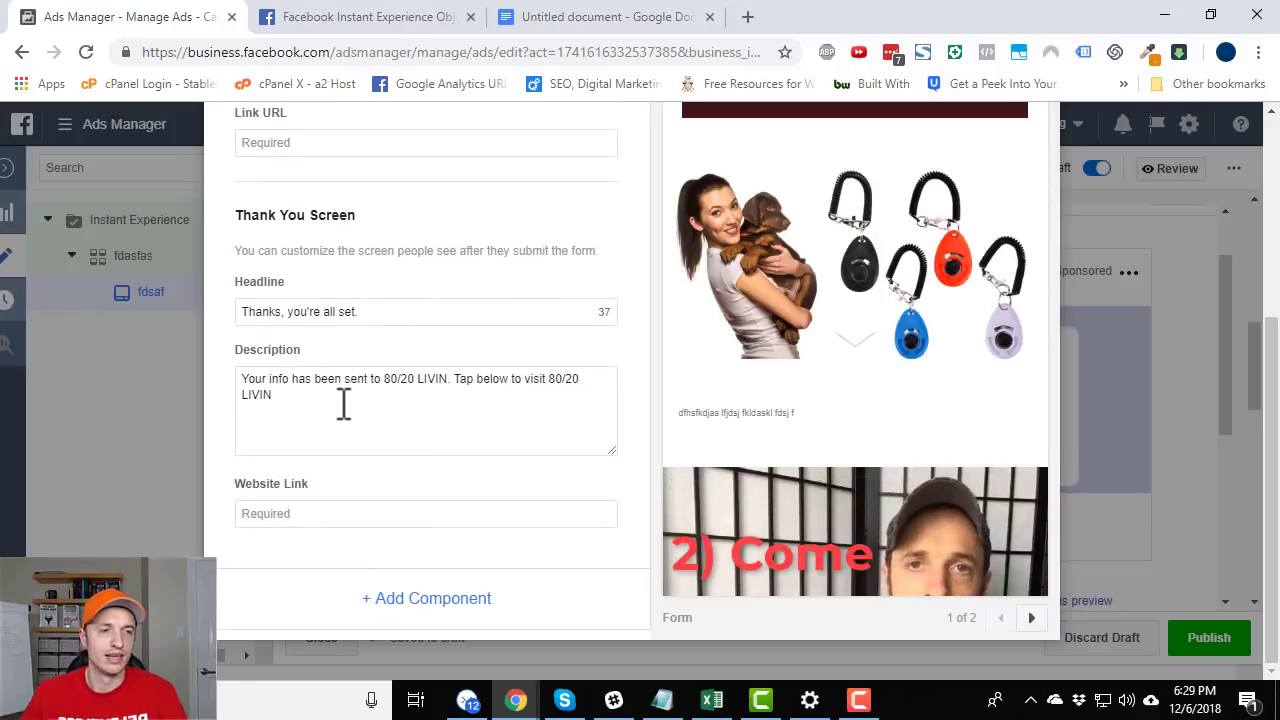
pyautogui.tripleClick(336, 402)
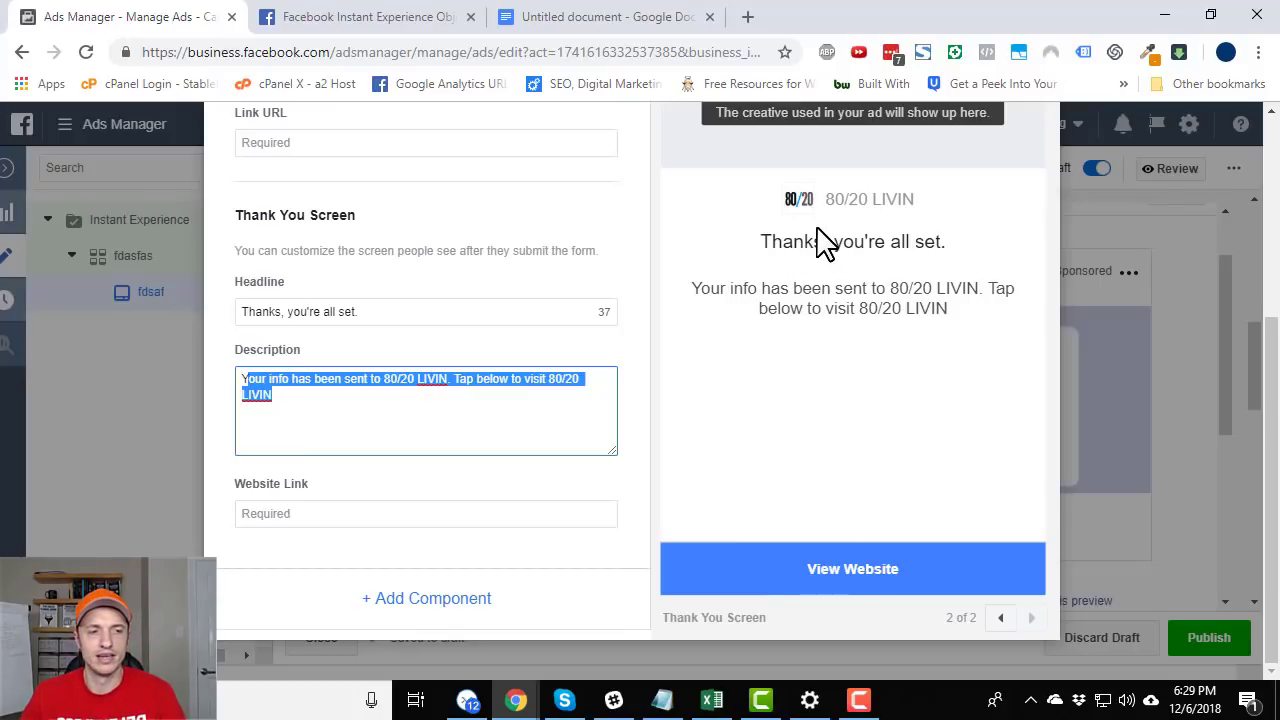
pyautogui.click(303, 515)
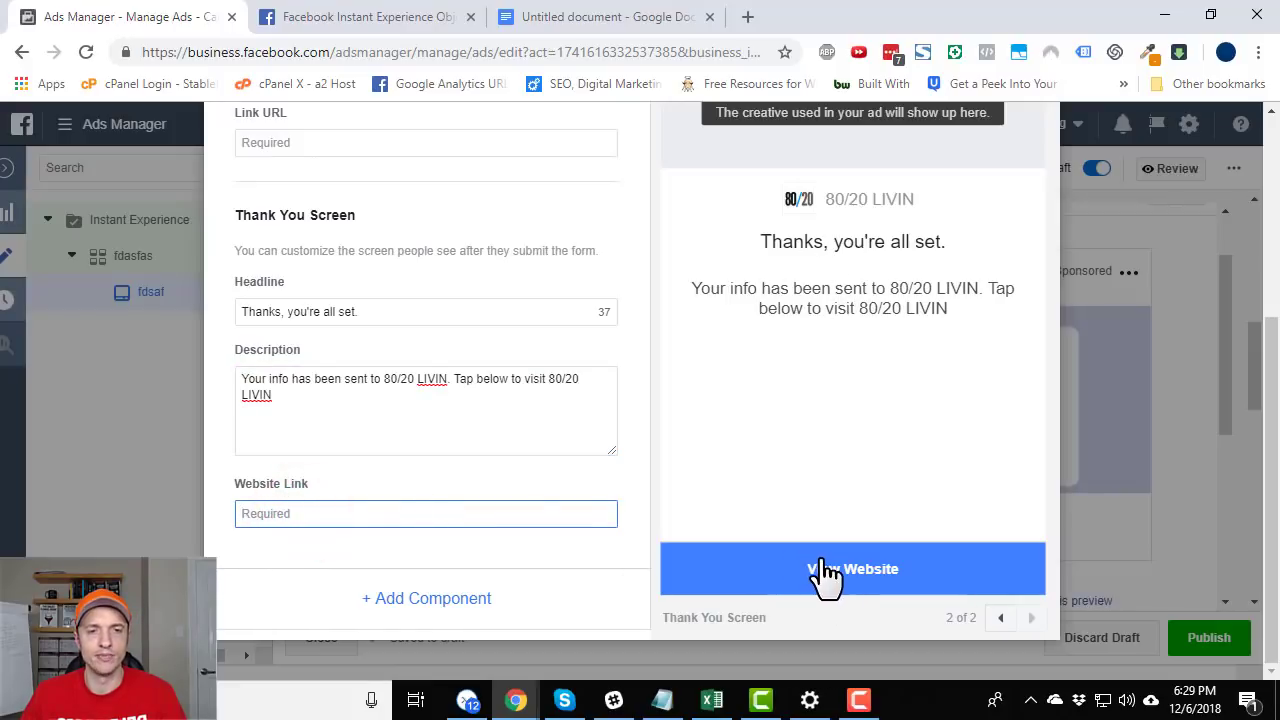
# Drag the dog-commands Video component above the Text block, right after the carousel
pyautogui.scroll(2, 592, 548)
pyautogui.scroll(8, 597, 545)
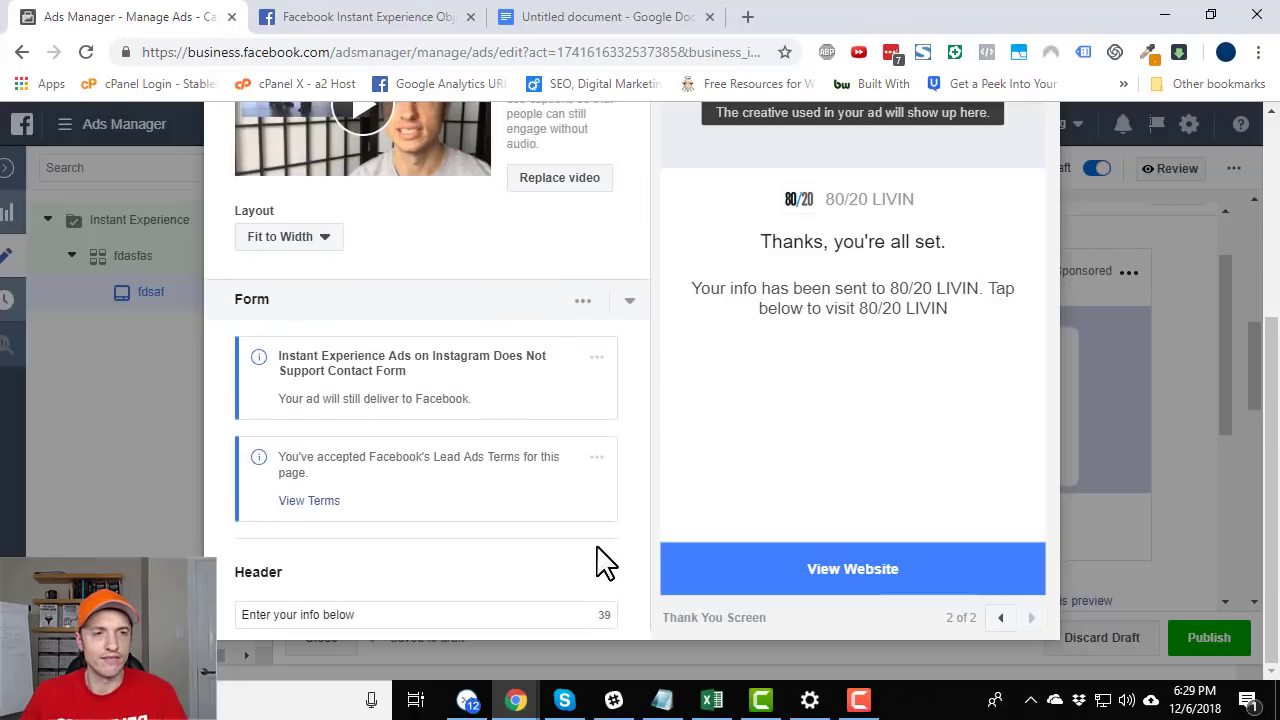
pyautogui.scroll(2, 597, 566)
pyautogui.scroll(-2, 597, 566)
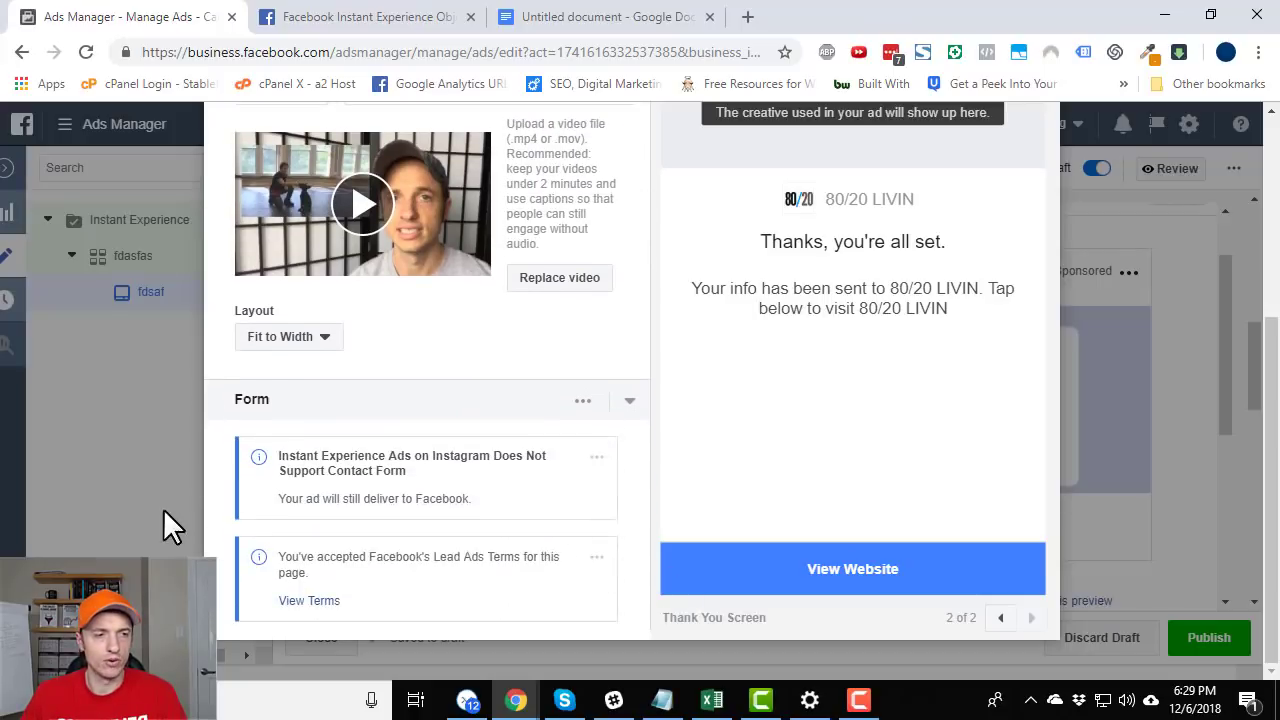
pyautogui.scroll(1, 250, 460)
pyautogui.scroll(4, 250, 495)
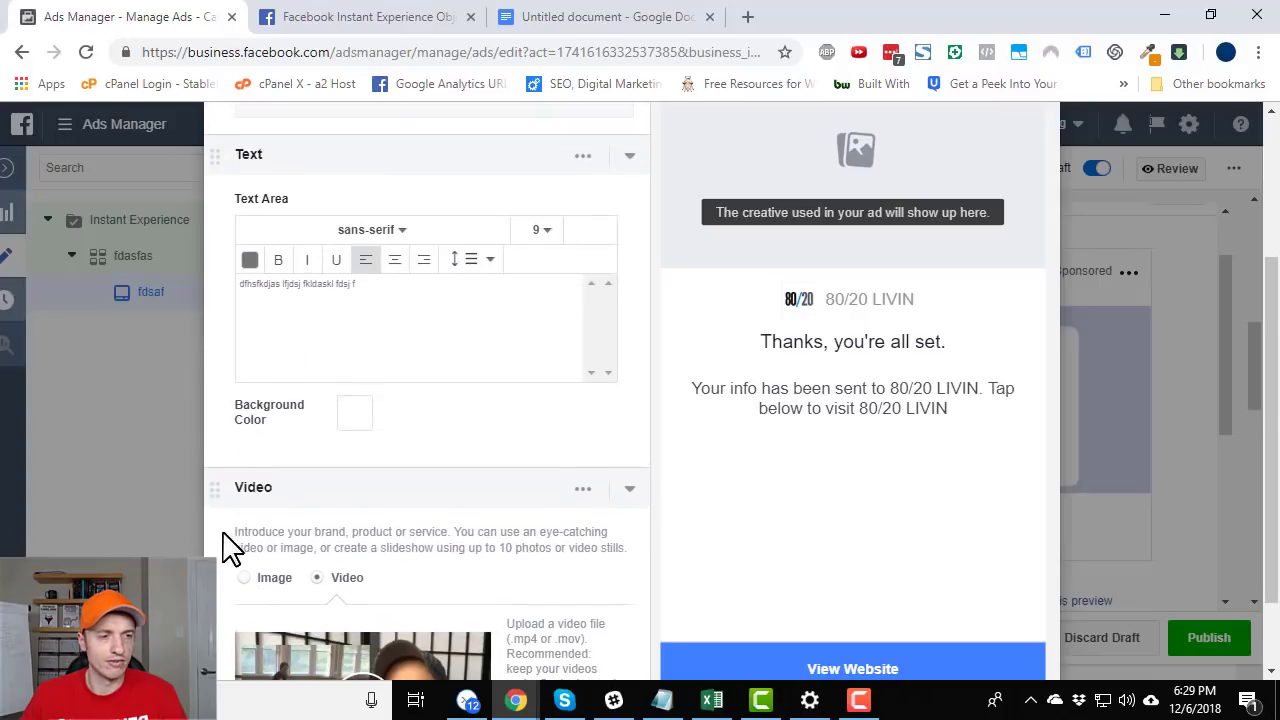
pyautogui.scroll(-3, 250, 480)
pyautogui.scroll(3, 251, 491)
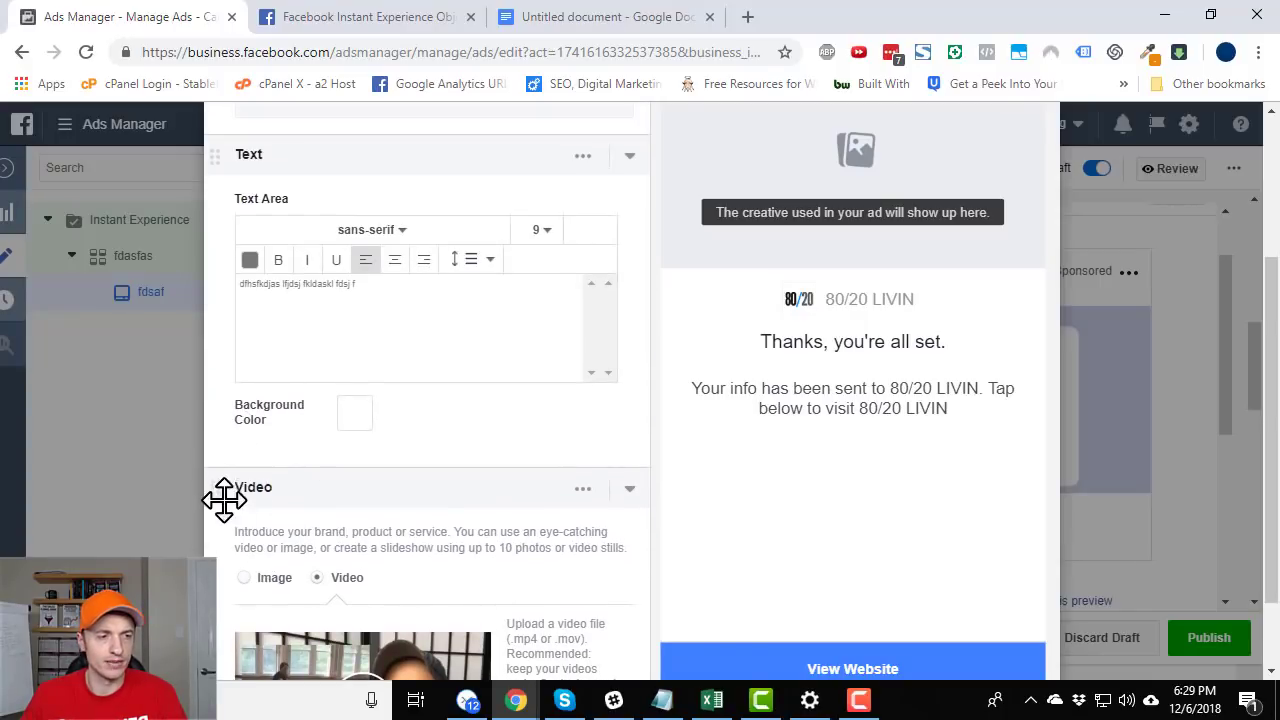
pyautogui.scroll(1, 223, 497)
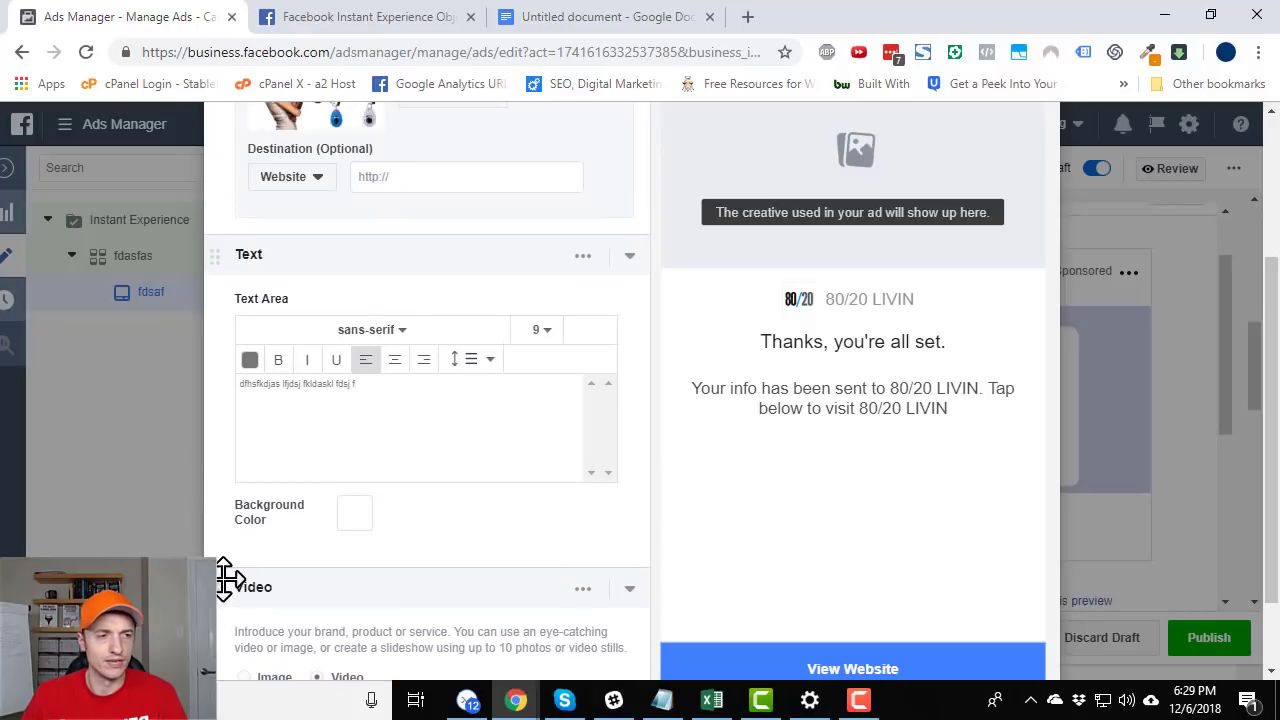
pyautogui.moveTo(224, 579); pyautogui.dragTo(235, 230)
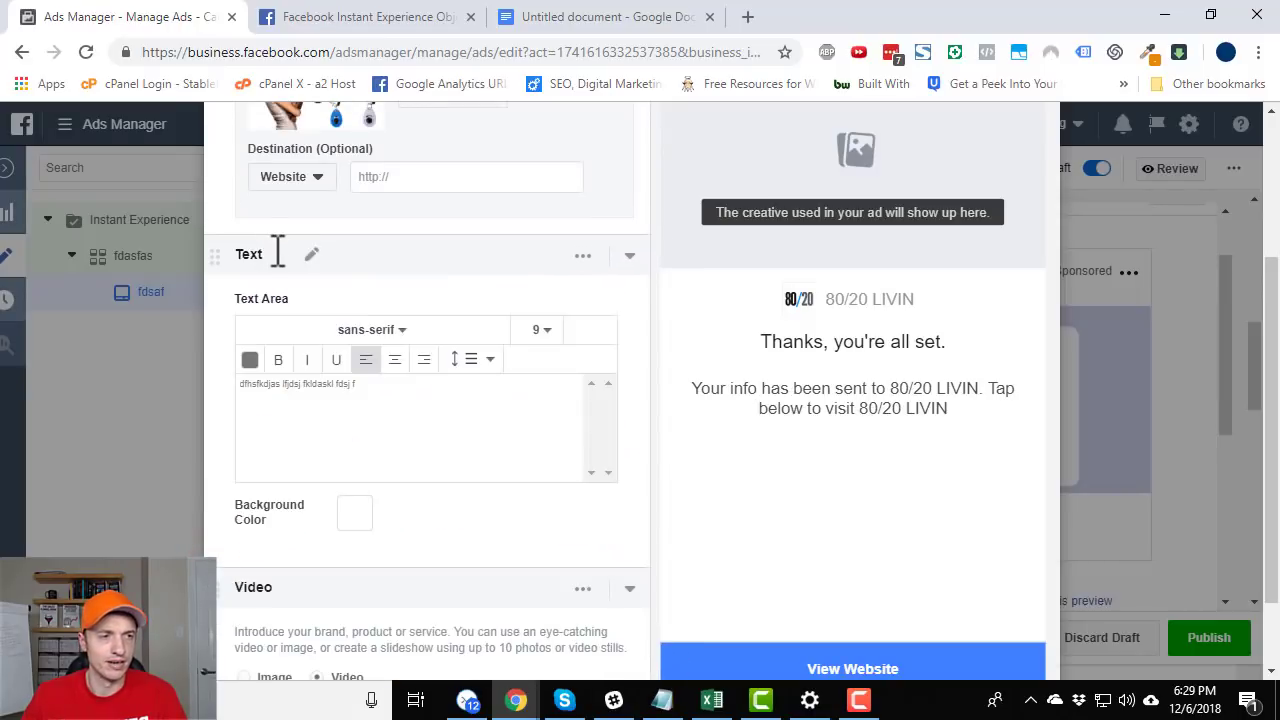
pyautogui.click(630, 262)
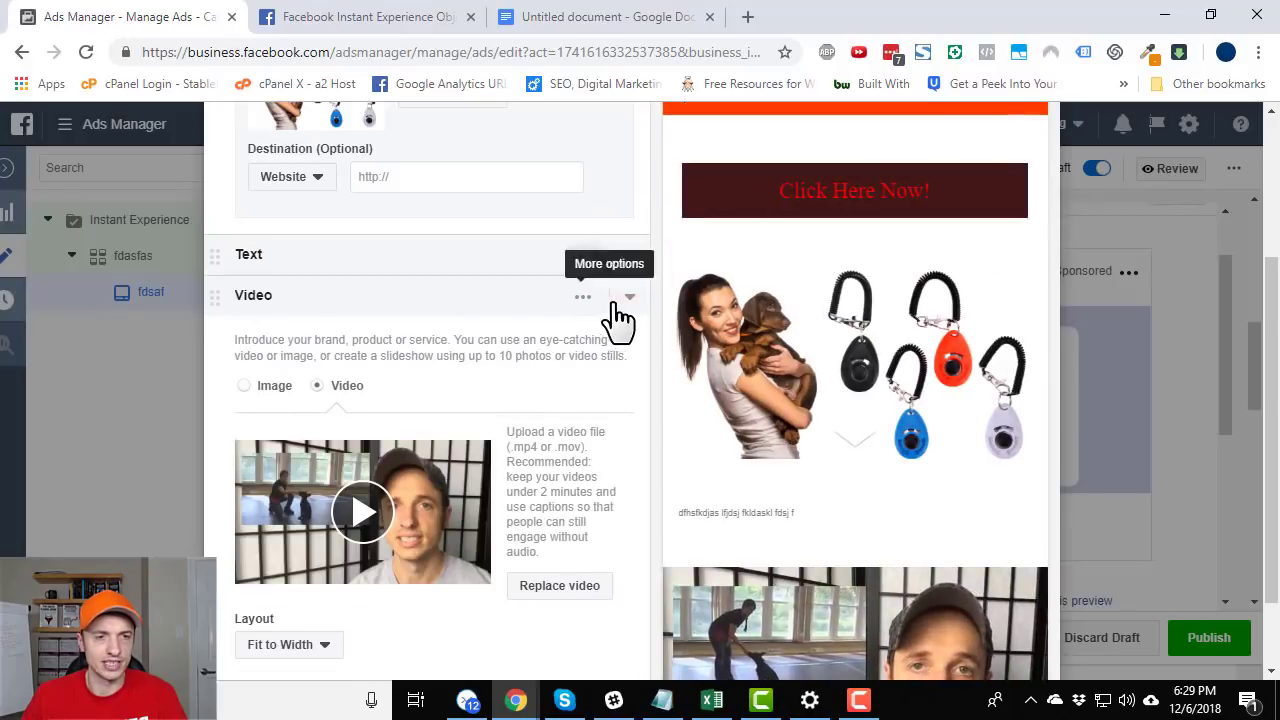
pyautogui.click(632, 297)
pyautogui.moveTo(206, 294); pyautogui.dragTo(225, 250)
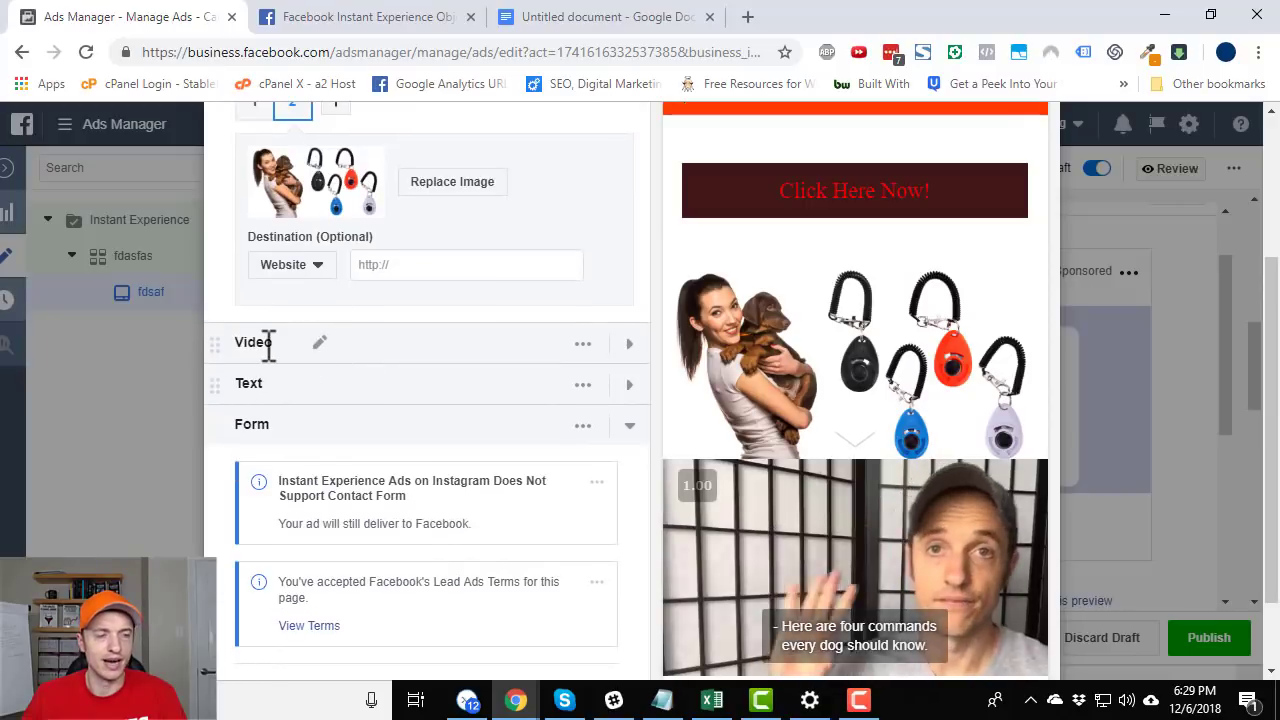
# Collapse the Video, Form and Carousel component sections
pyautogui.scroll(-4, 786, 457)
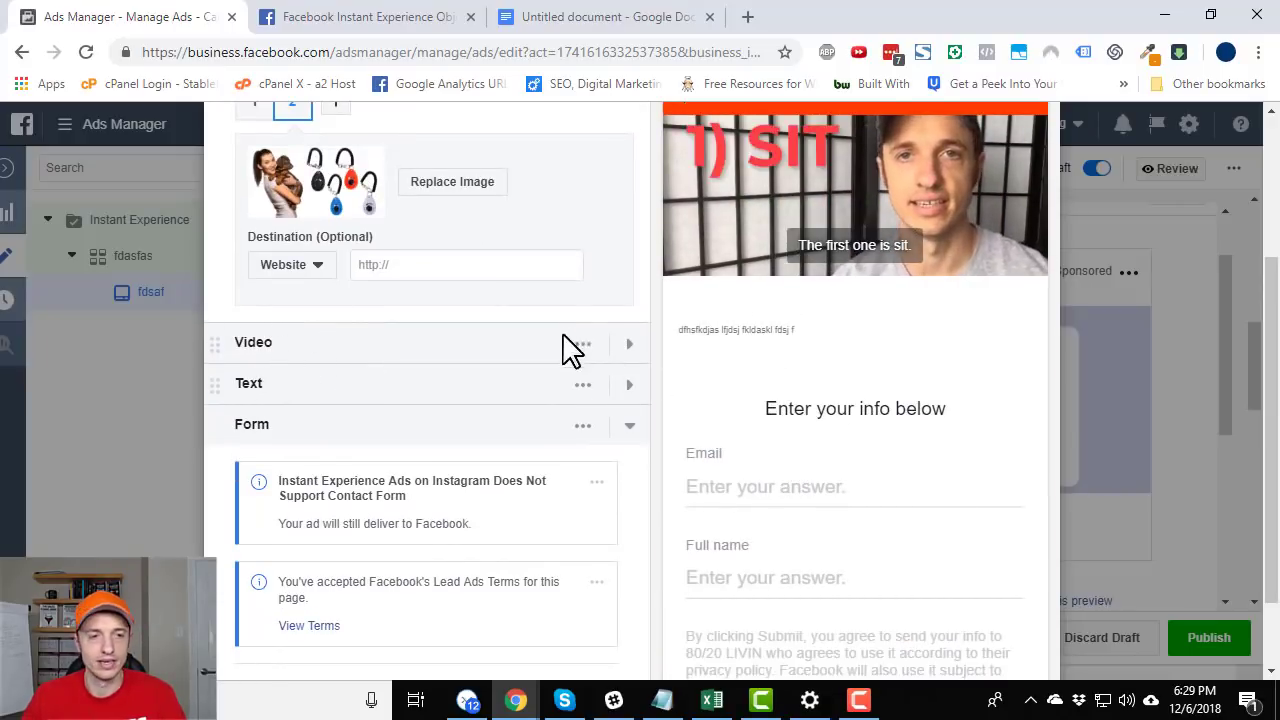
pyautogui.click(629, 345)
pyautogui.click(629, 345)
pyautogui.click(629, 427)
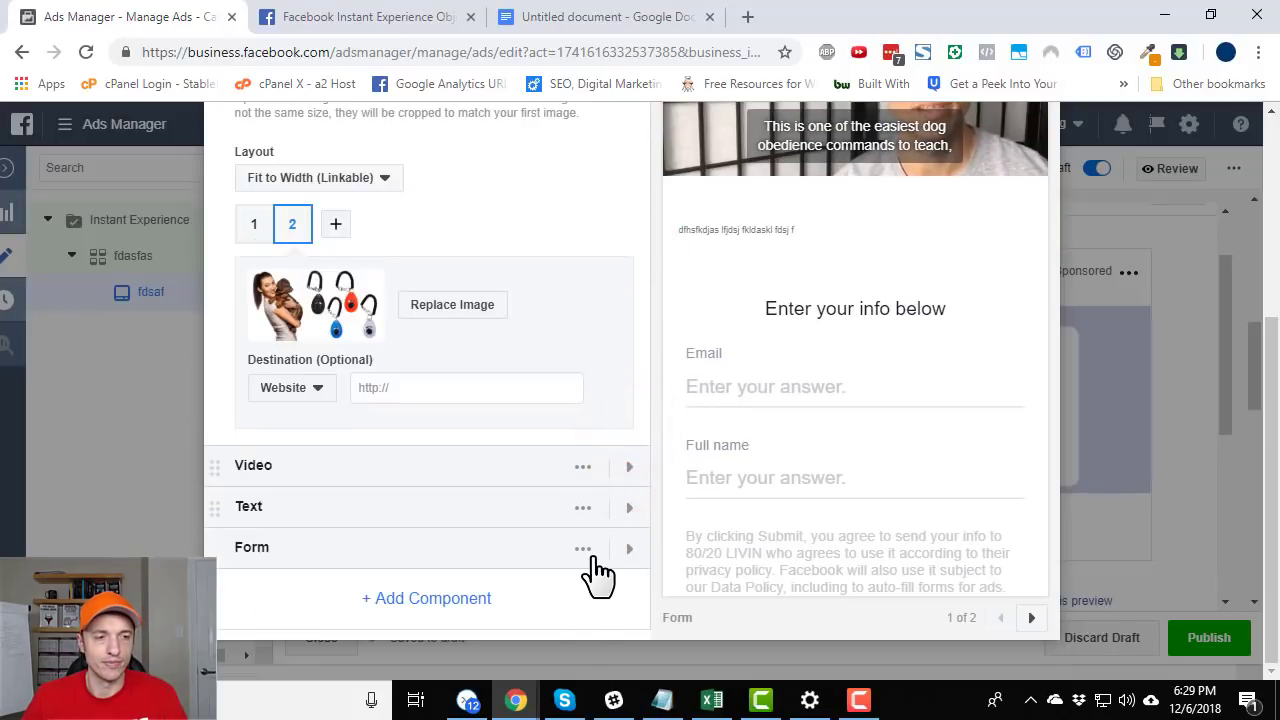
pyautogui.scroll(3, 609, 400)
pyautogui.click(629, 354)
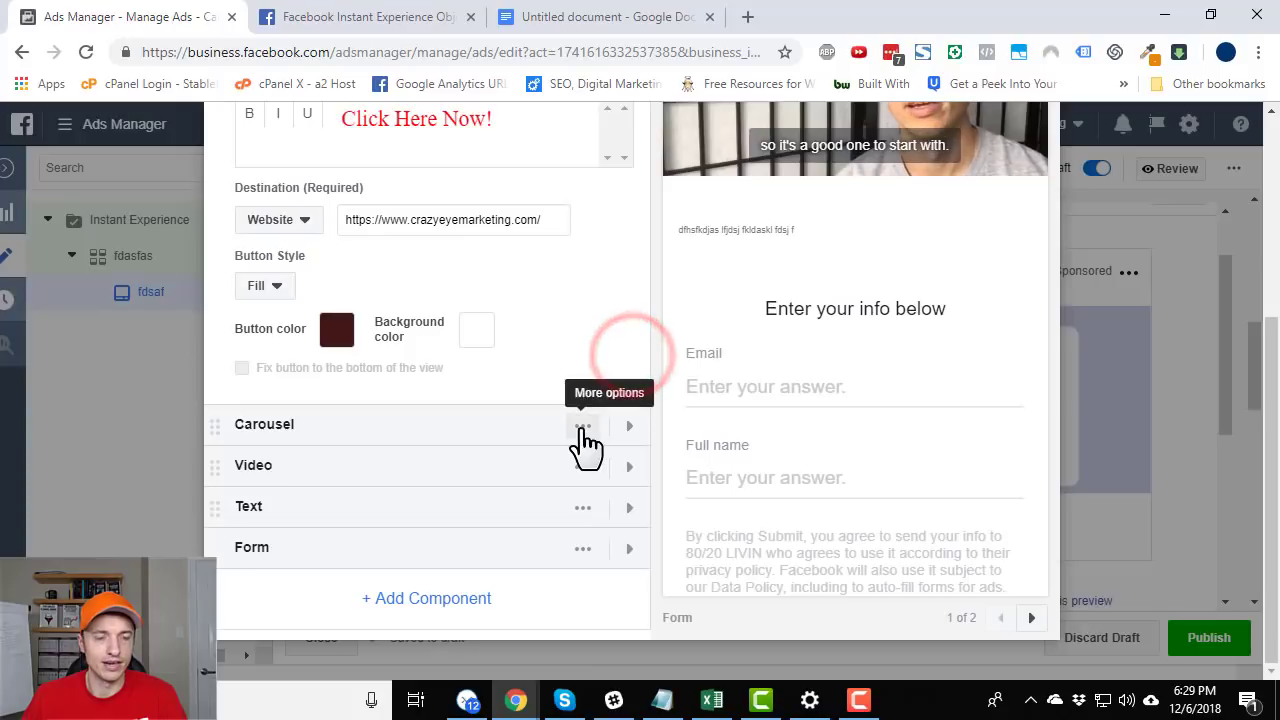
# Delete the Form component, then save the Demo Instant Experience and confirm finishing it
pyautogui.click(583, 549)
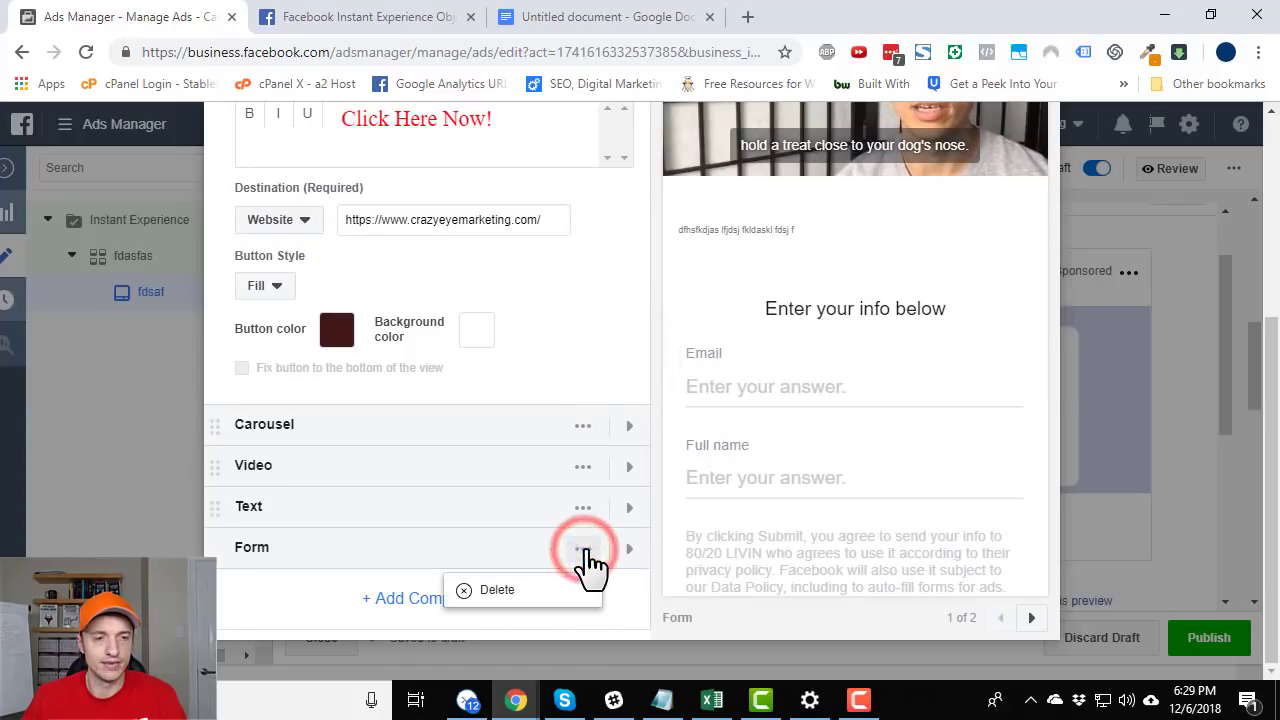
pyautogui.click(521, 595)
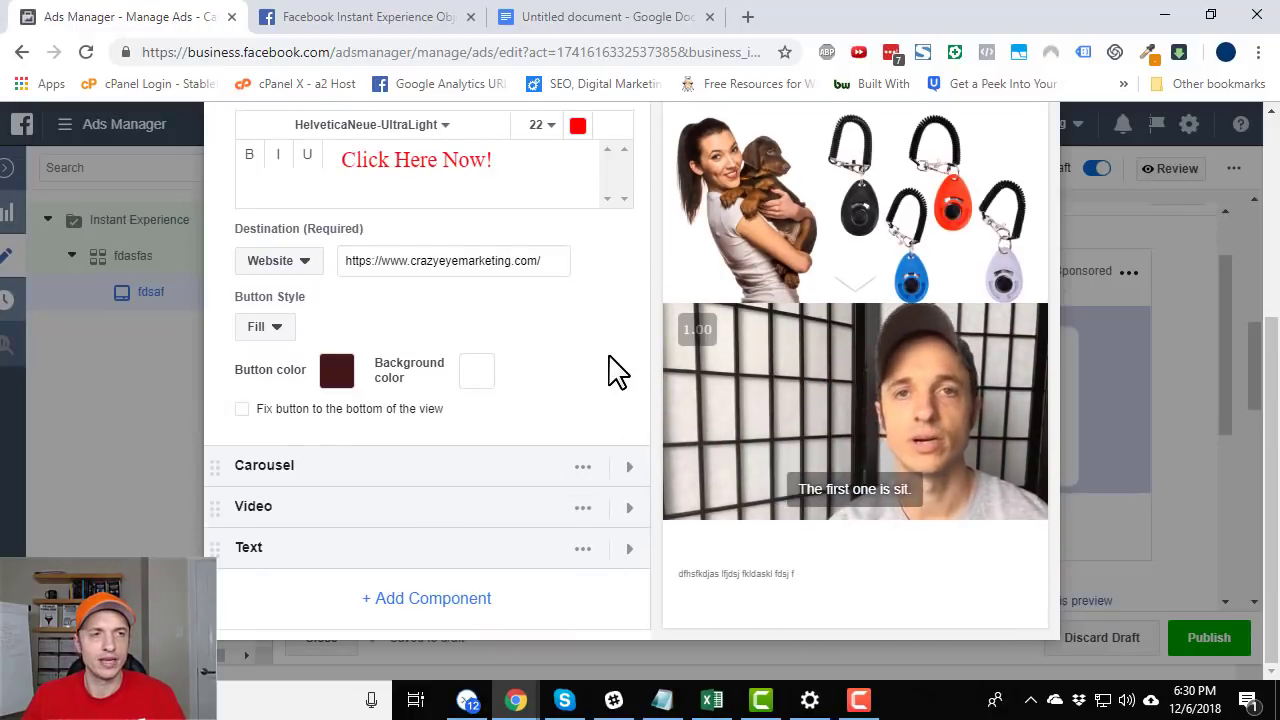
pyautogui.scroll(10, 618, 372)
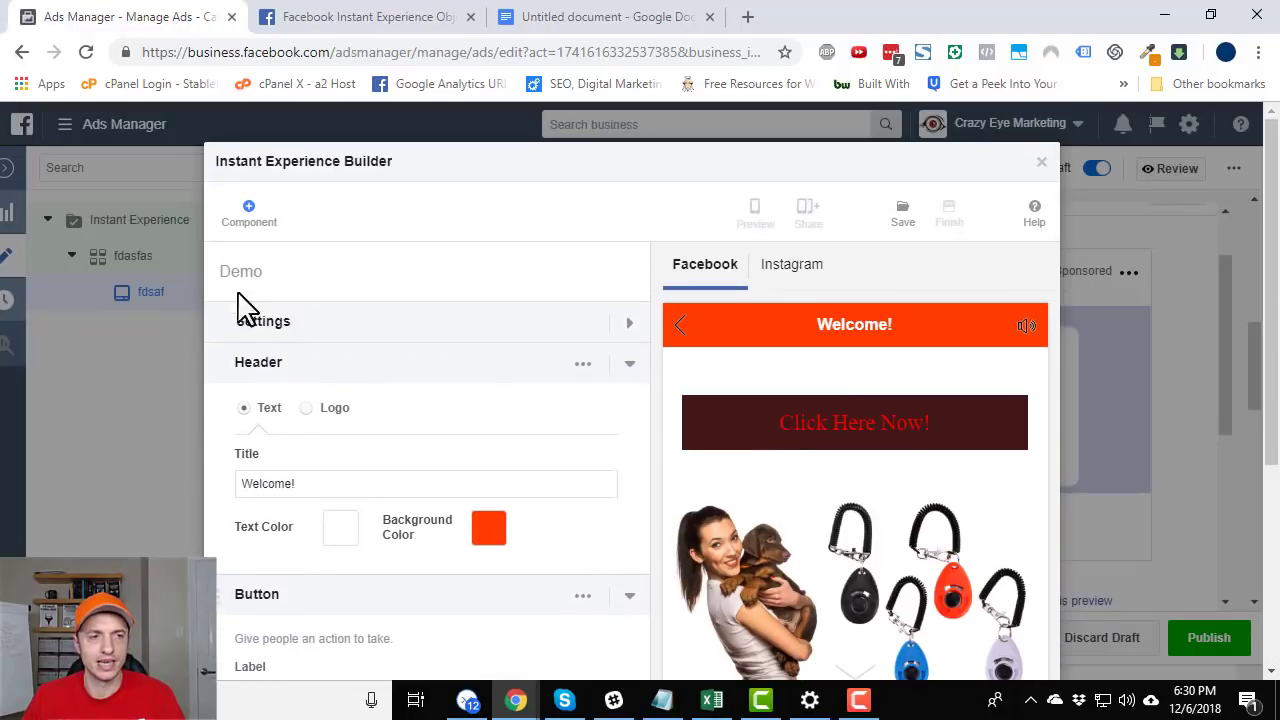
pyautogui.click(902, 214)
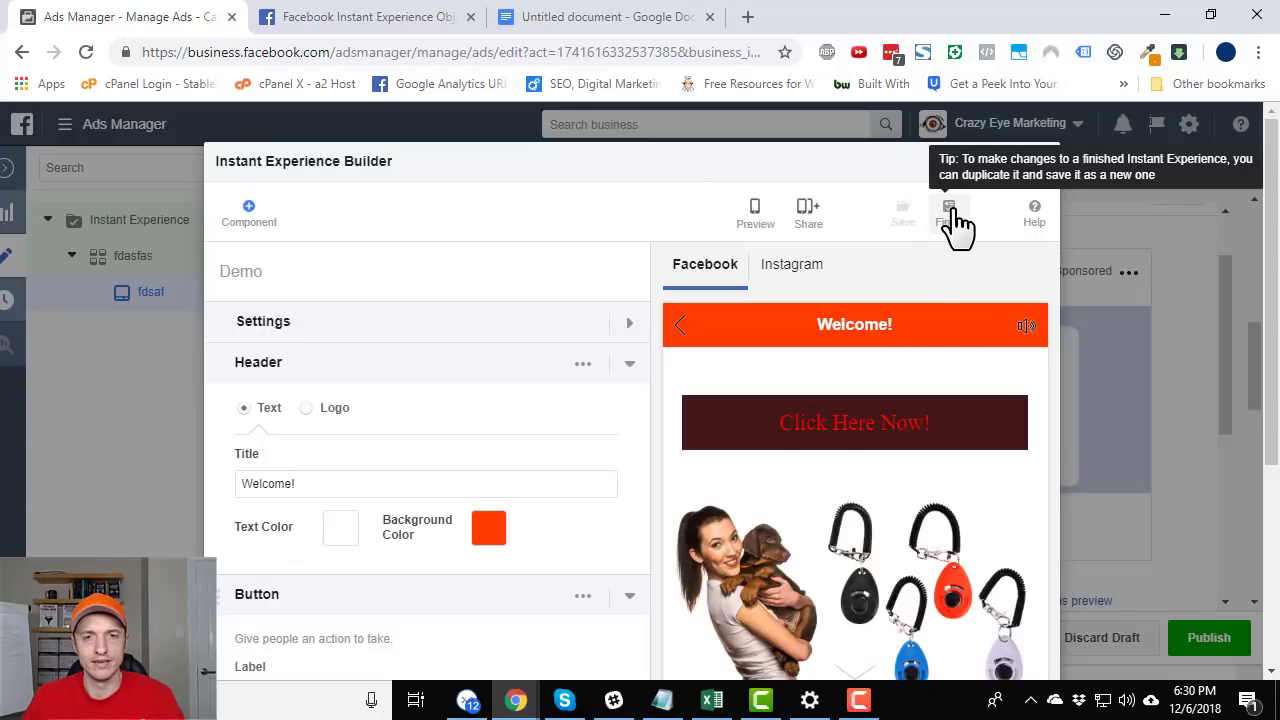
pyautogui.click(955, 218)
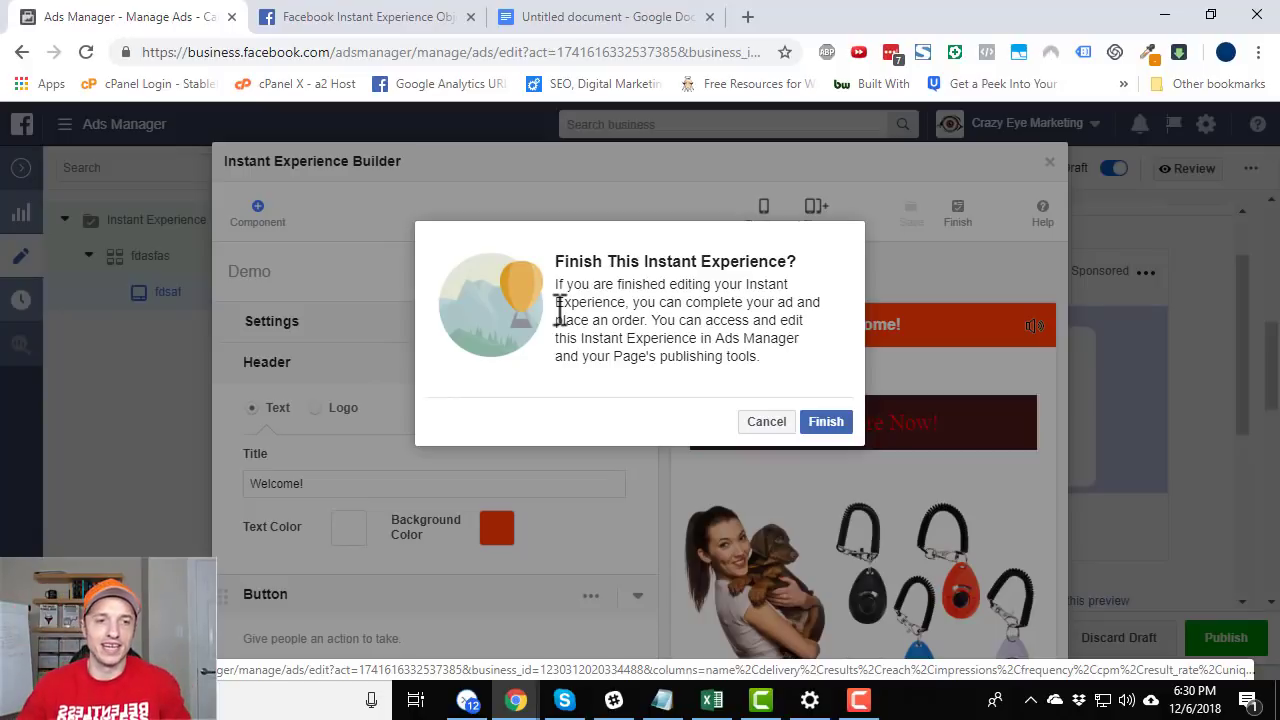
pyautogui.moveTo(717, 337); pyautogui.dragTo(555, 340)
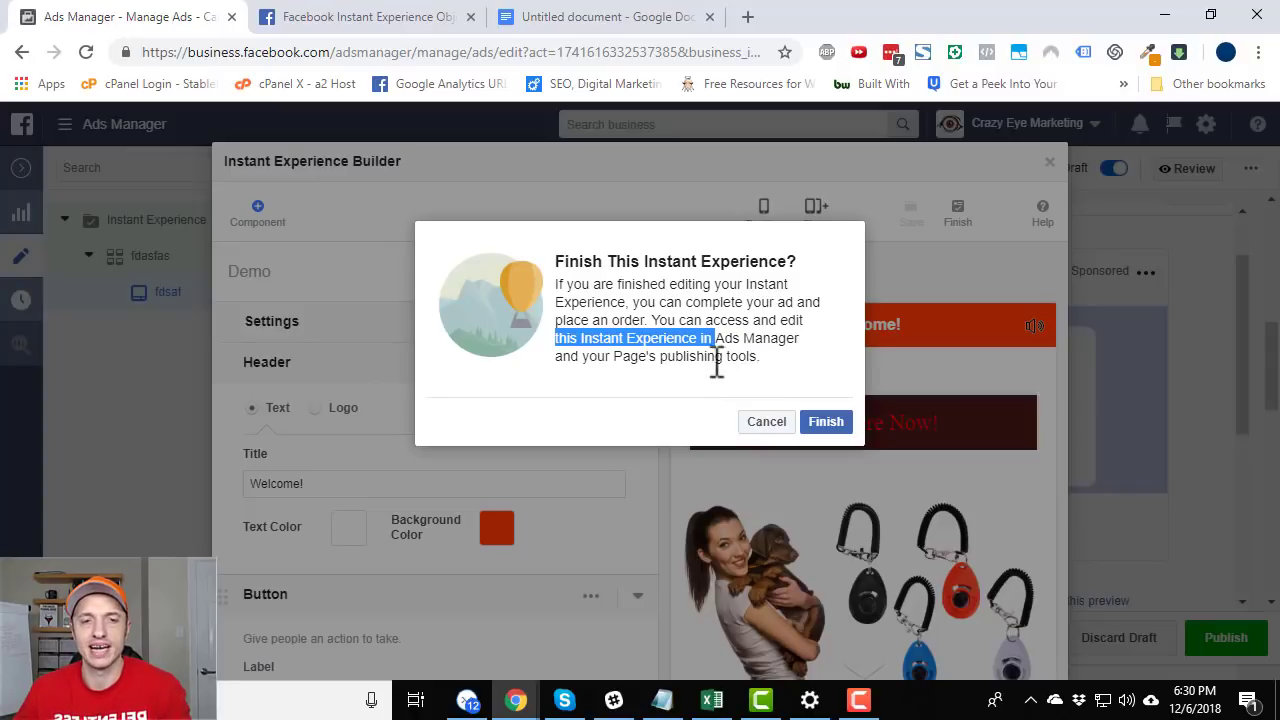
pyautogui.click(829, 423)
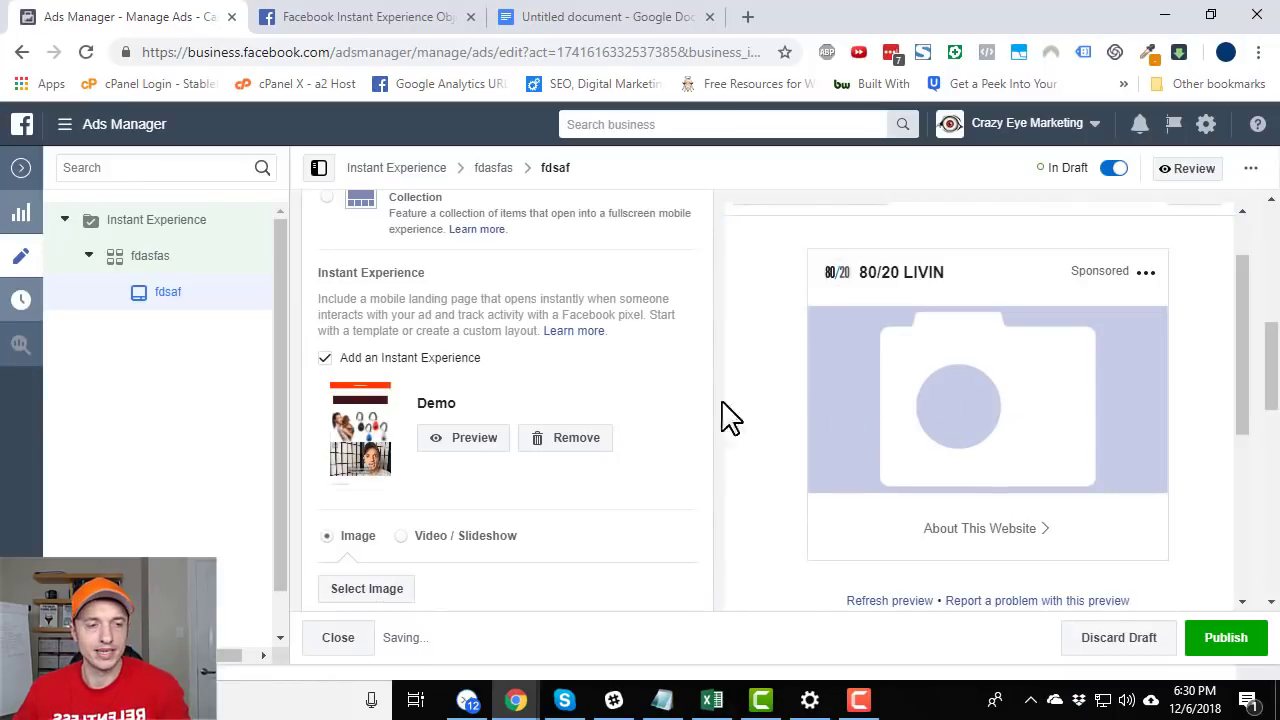
# Choose the Sales Funnel Book image from the library for the ad
pyautogui.scroll(-1, 480, 370)
pyautogui.scroll(-1, 480, 380)
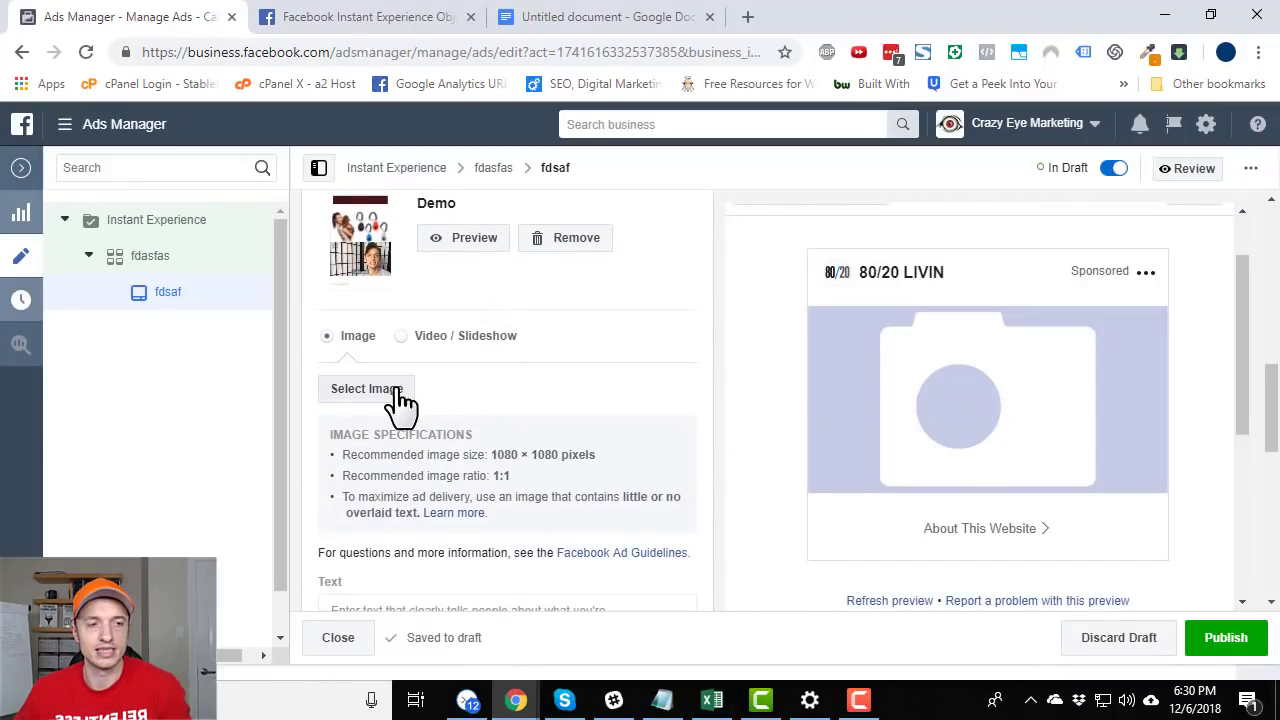
pyautogui.click(397, 389)
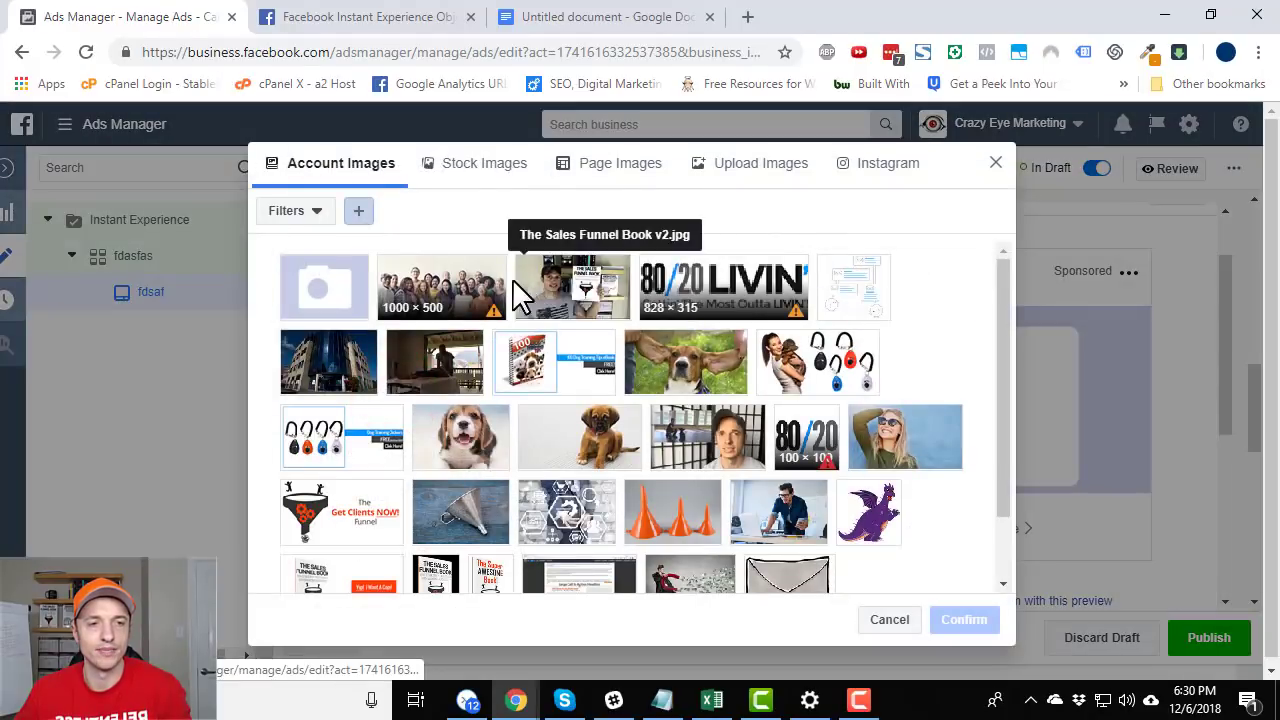
pyautogui.click(604, 285)
pyautogui.click(968, 620)
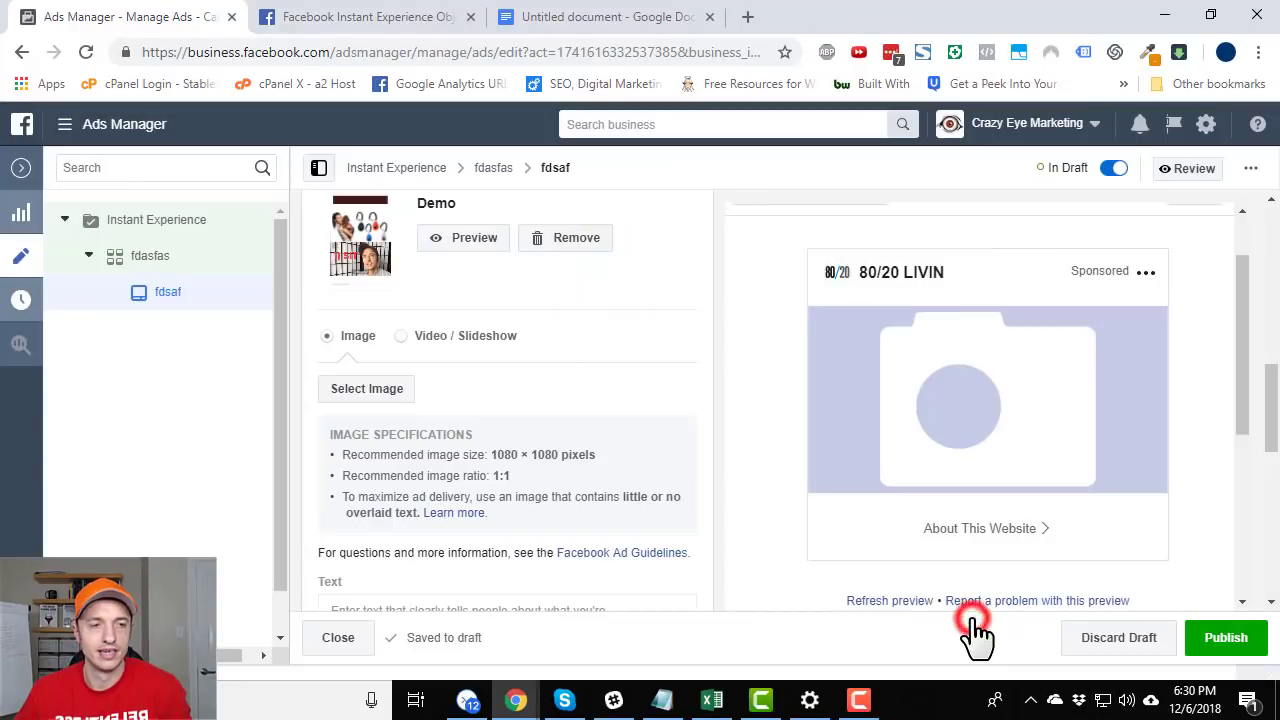
# Enter primary text 'dfsfdasfdsa' and headline 'fdsfdsafs', then scroll down to Tracking
pyautogui.scroll(-5, 510, 345)
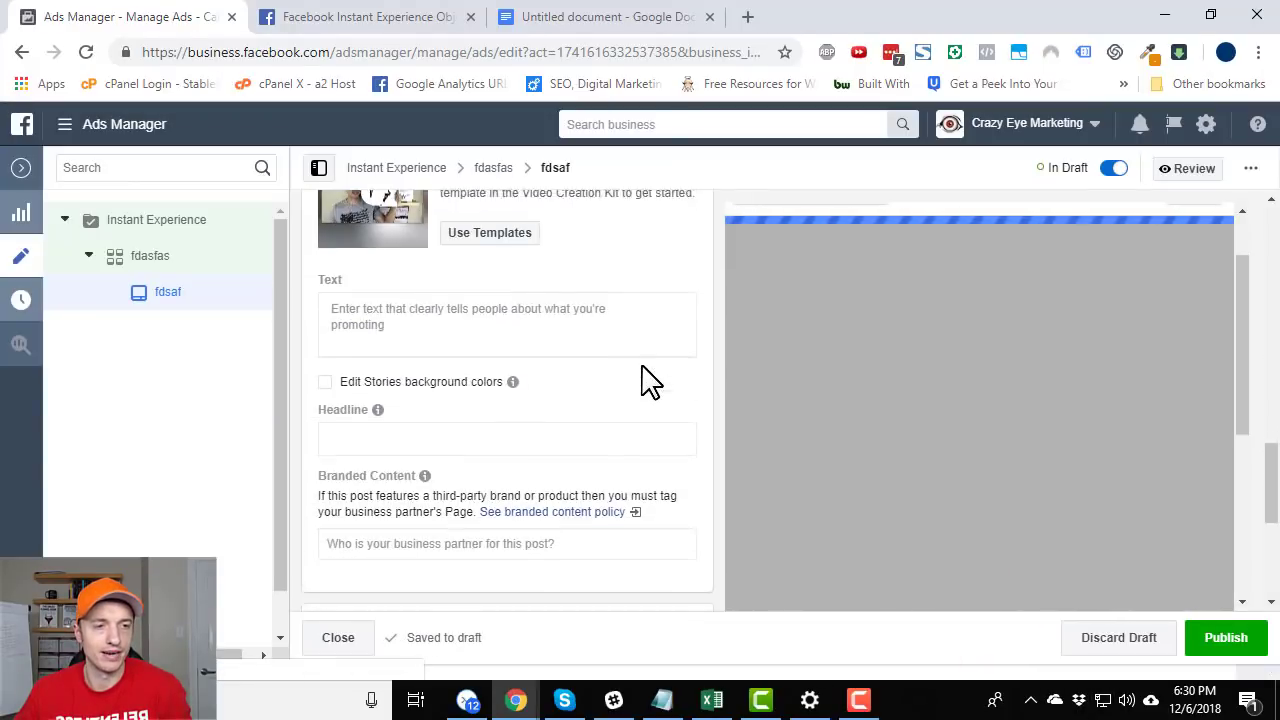
pyautogui.click(449, 307)
pyautogui.write('dfsfdasfdsa')
pyautogui.click(420, 428)
pyautogui.write('fdsfdsafs')
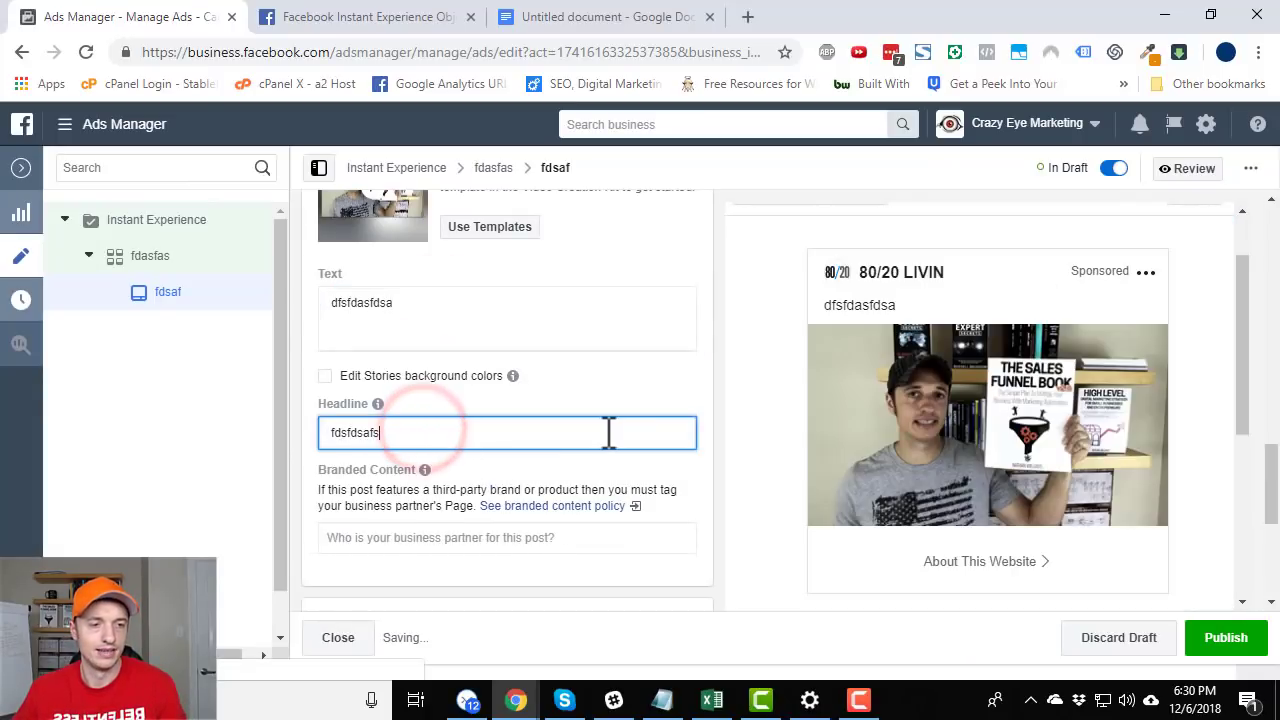
pyautogui.scroll(-2, 608, 445)
pyautogui.scroll(-2, 606, 452)
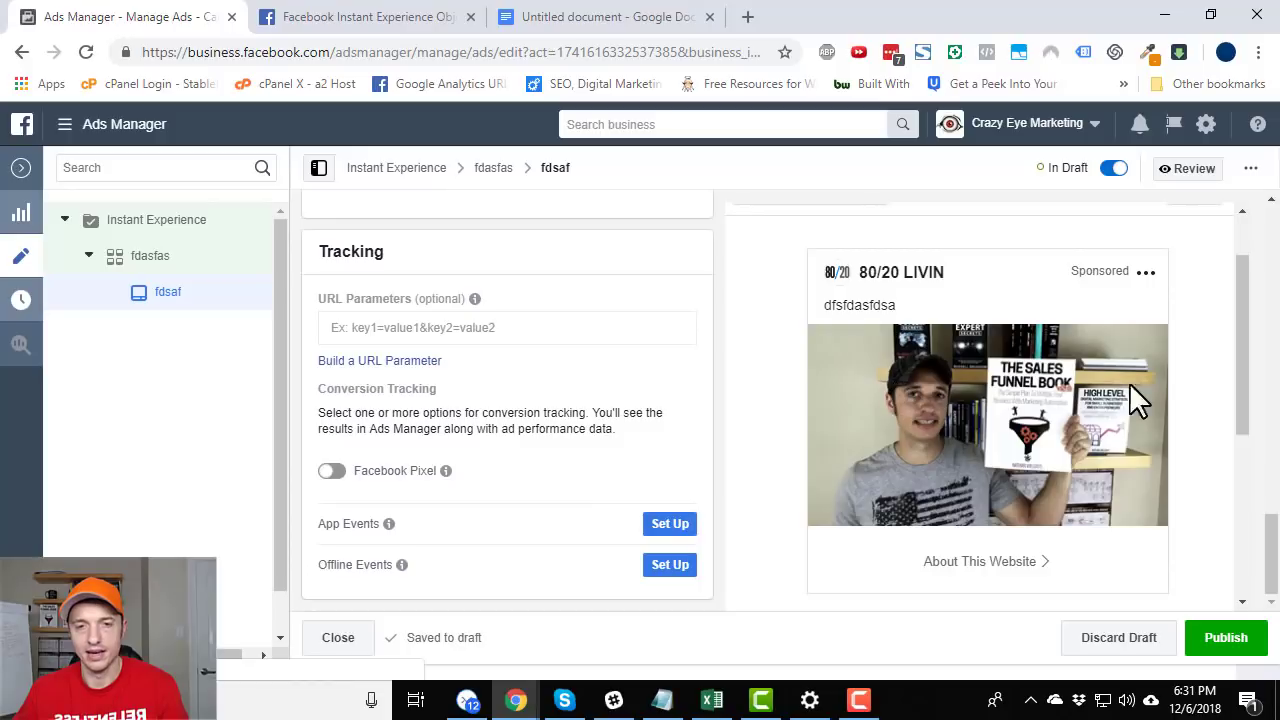
pyautogui.scroll(-1, 1009, 400)
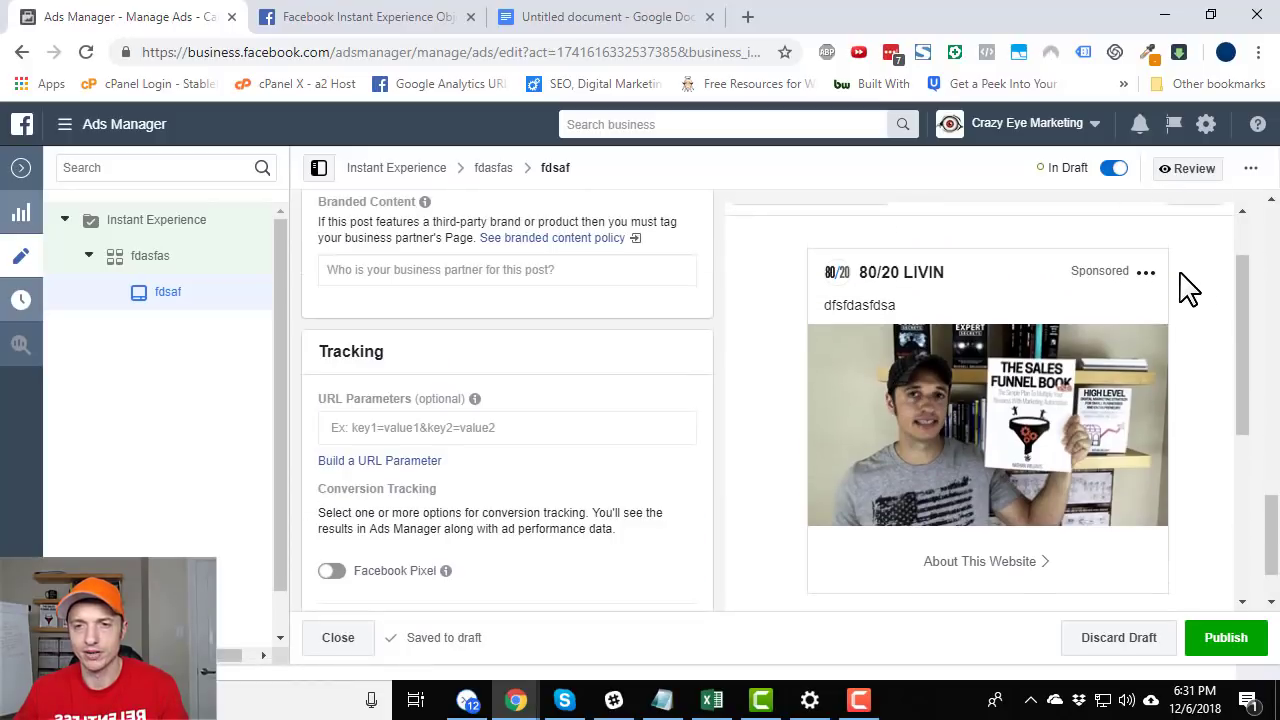
# Step the ad preview back three placements to Mobile News Feed and scroll through the ad
pyautogui.moveTo(1248, 350); pyautogui.dragTo(1251, 309)
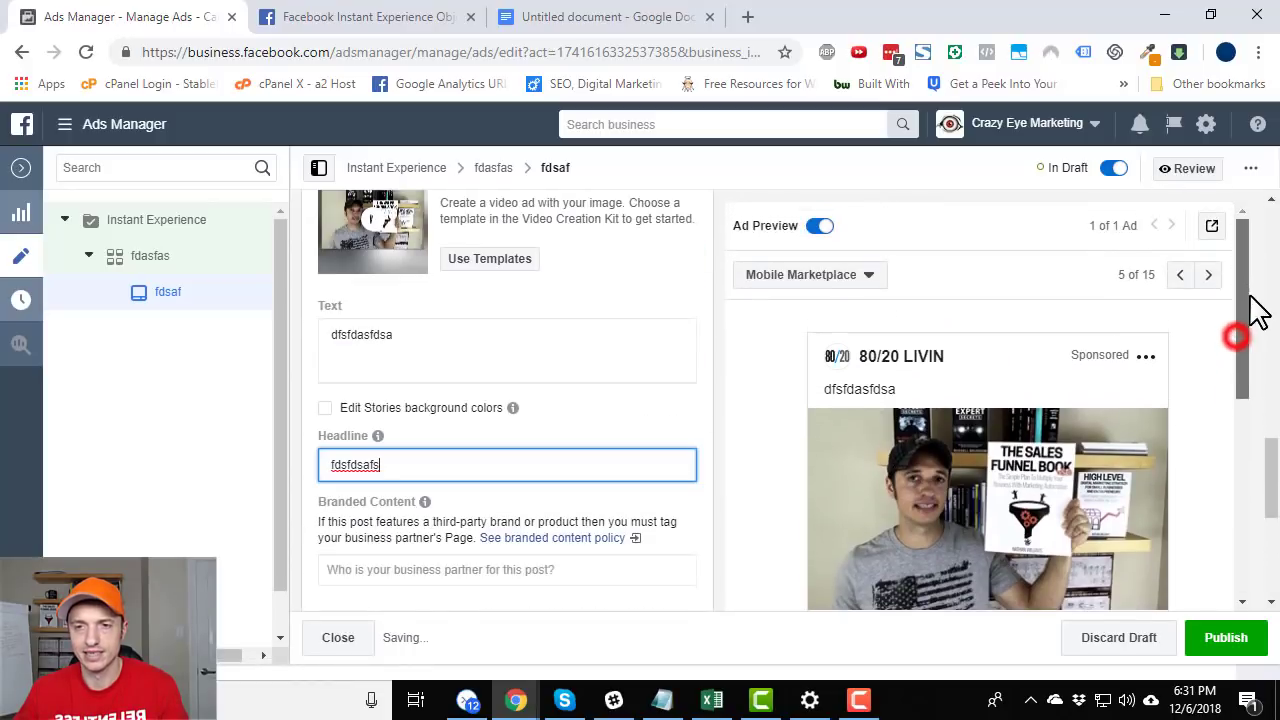
pyautogui.click(1178, 275)
pyautogui.click(1178, 275)
pyautogui.click(1178, 275)
pyautogui.click(1178, 275)
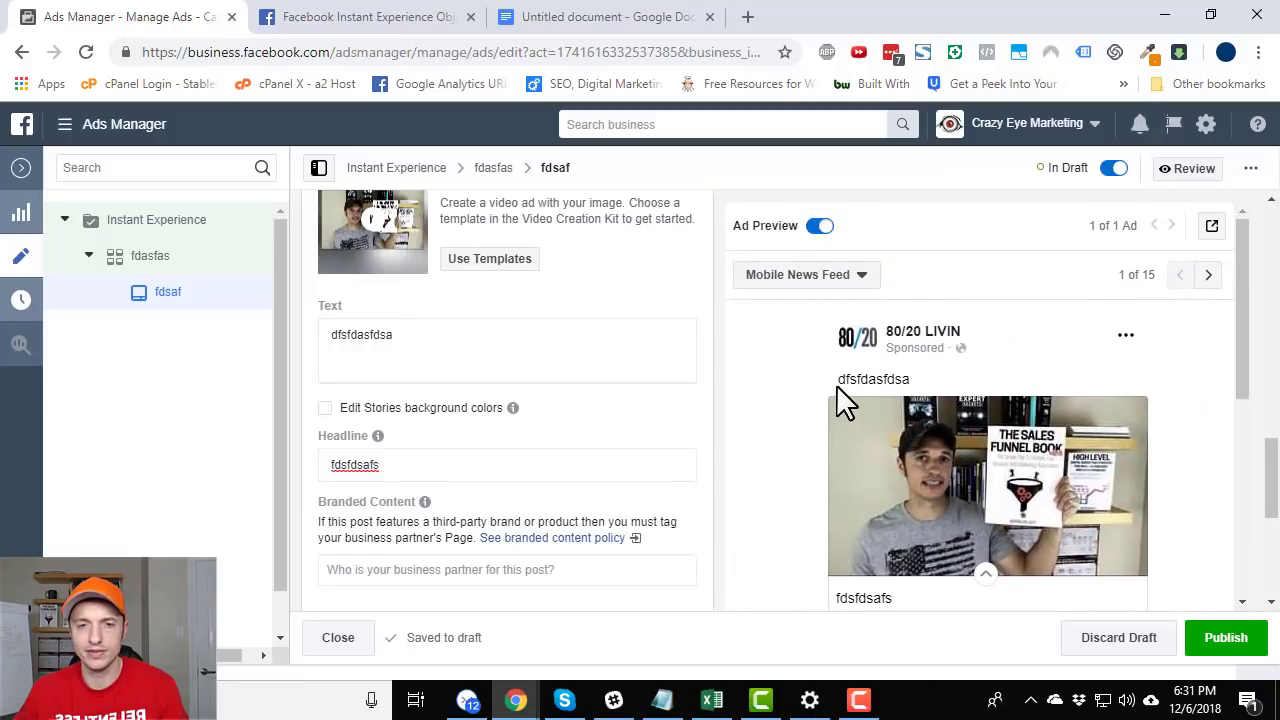
pyautogui.scroll(-2, 865, 415)
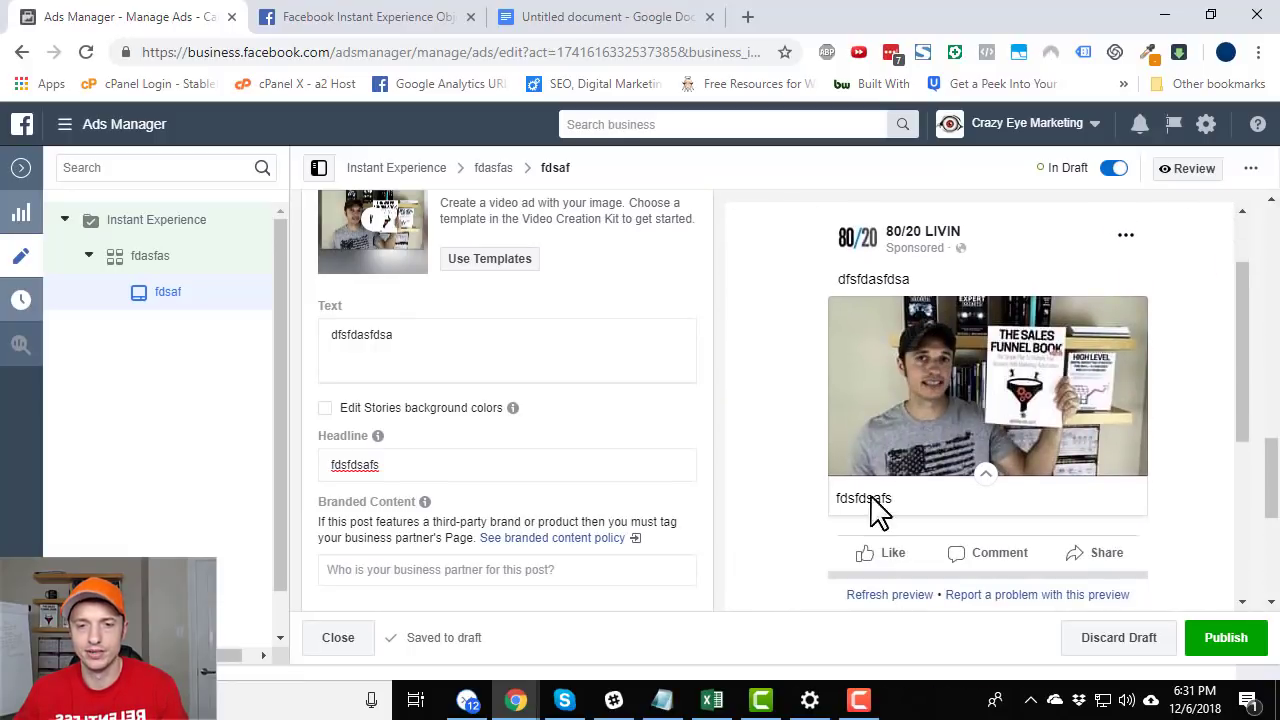
pyautogui.scroll(-2, 1040, 485)
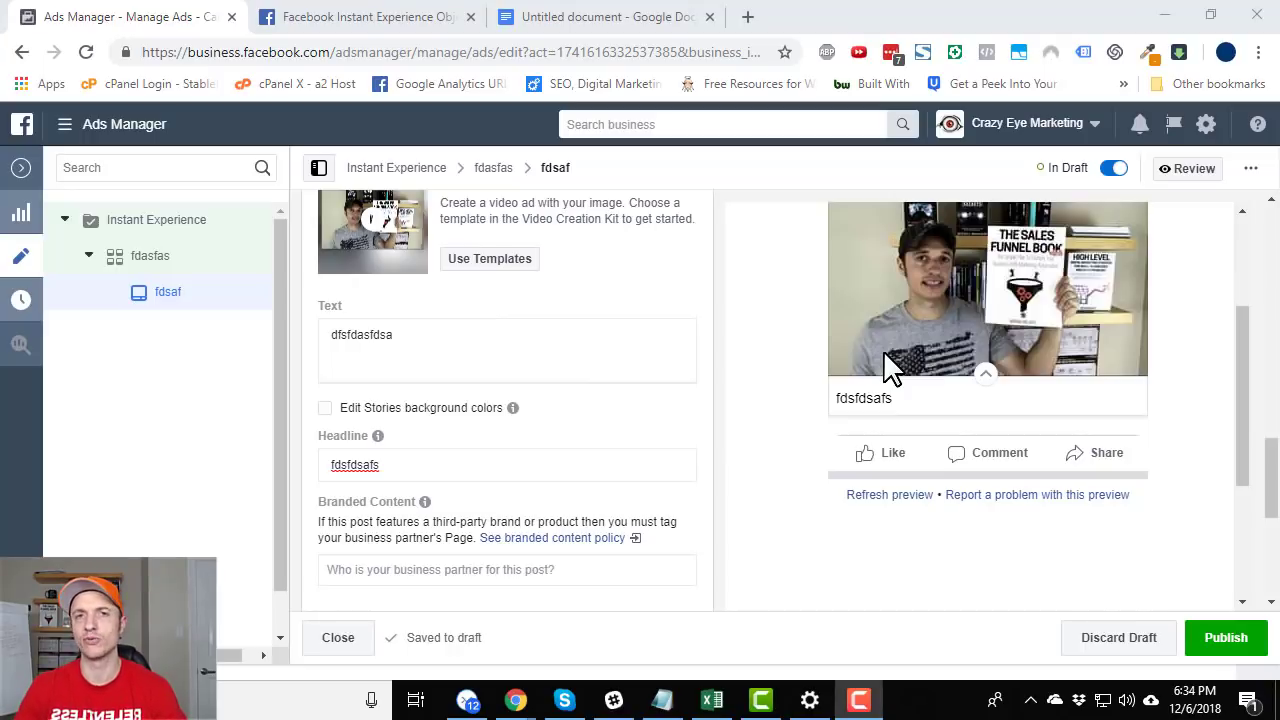
# Go to the 80/20 LIVIN Facebook Page in a new tab and open its Publishing Tools
pyautogui.click(750, 17)
pyautogui.click(309, 14)
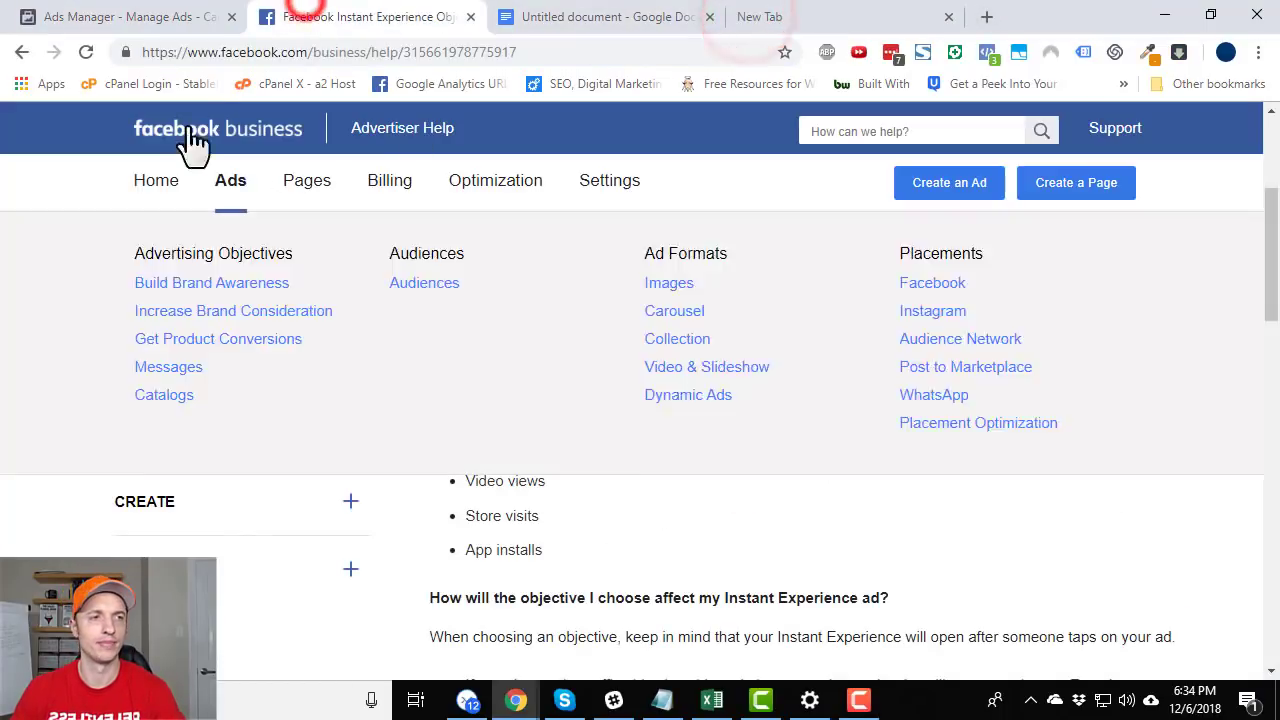
pyautogui.click(120, 14)
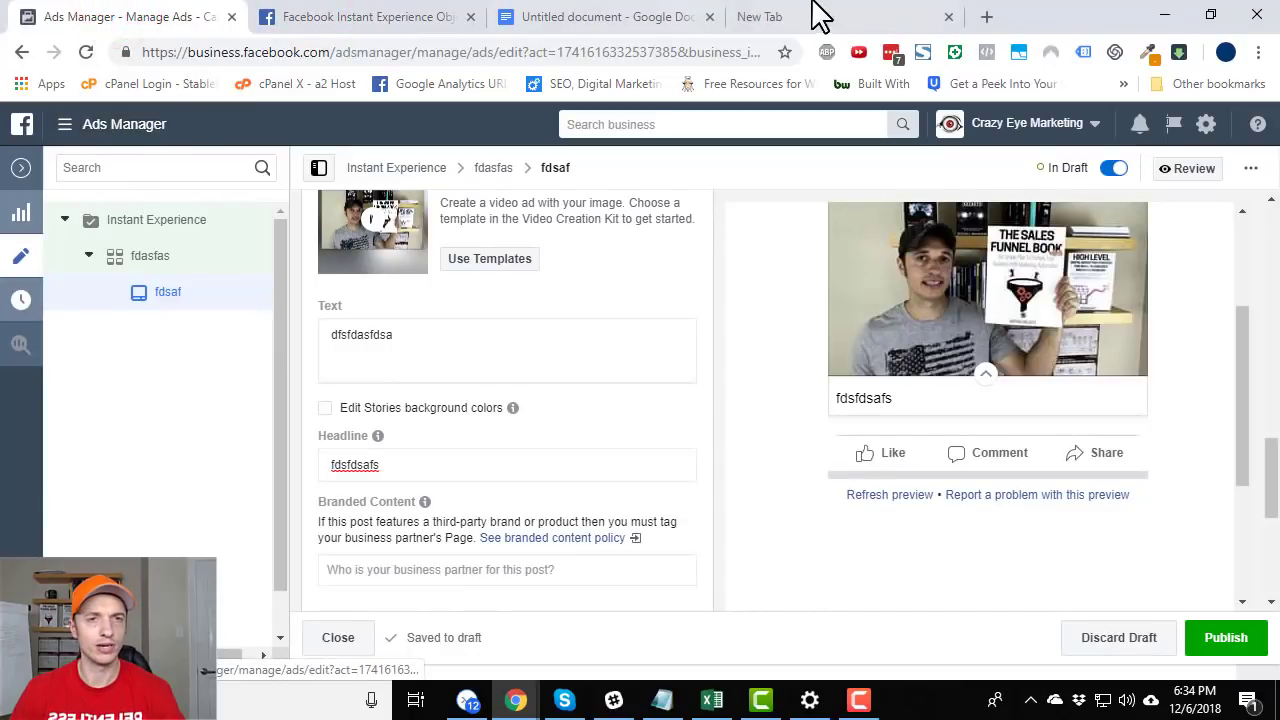
pyautogui.click(820, 15)
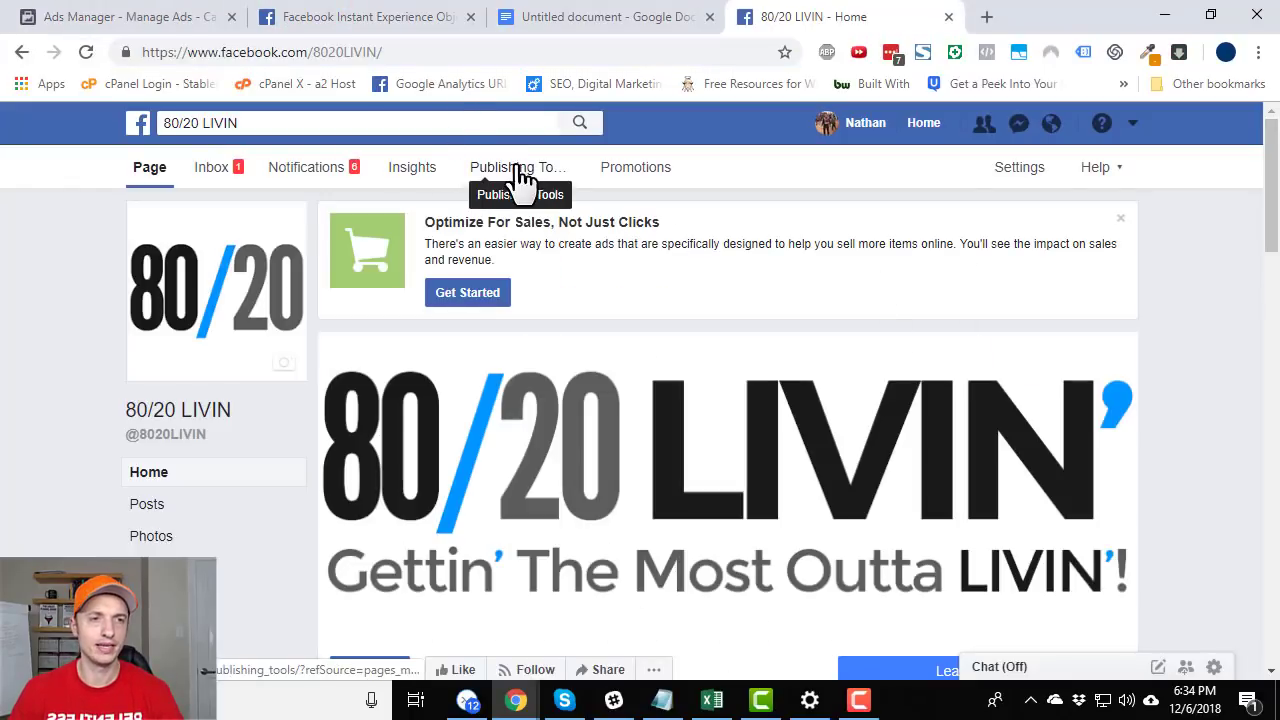
pyautogui.click(512, 178)
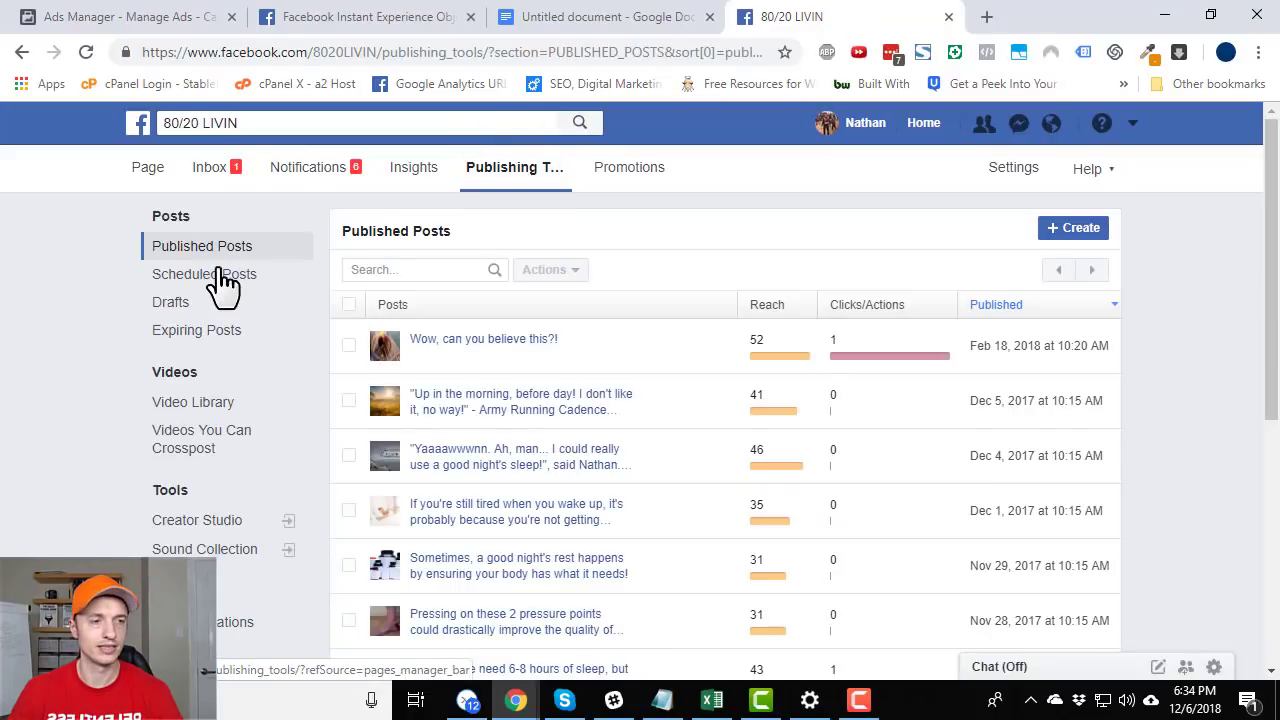
# Show the Instant Experience (Canvas) library, with Demo listed as Finished
pyautogui.scroll(-5, 195, 300)
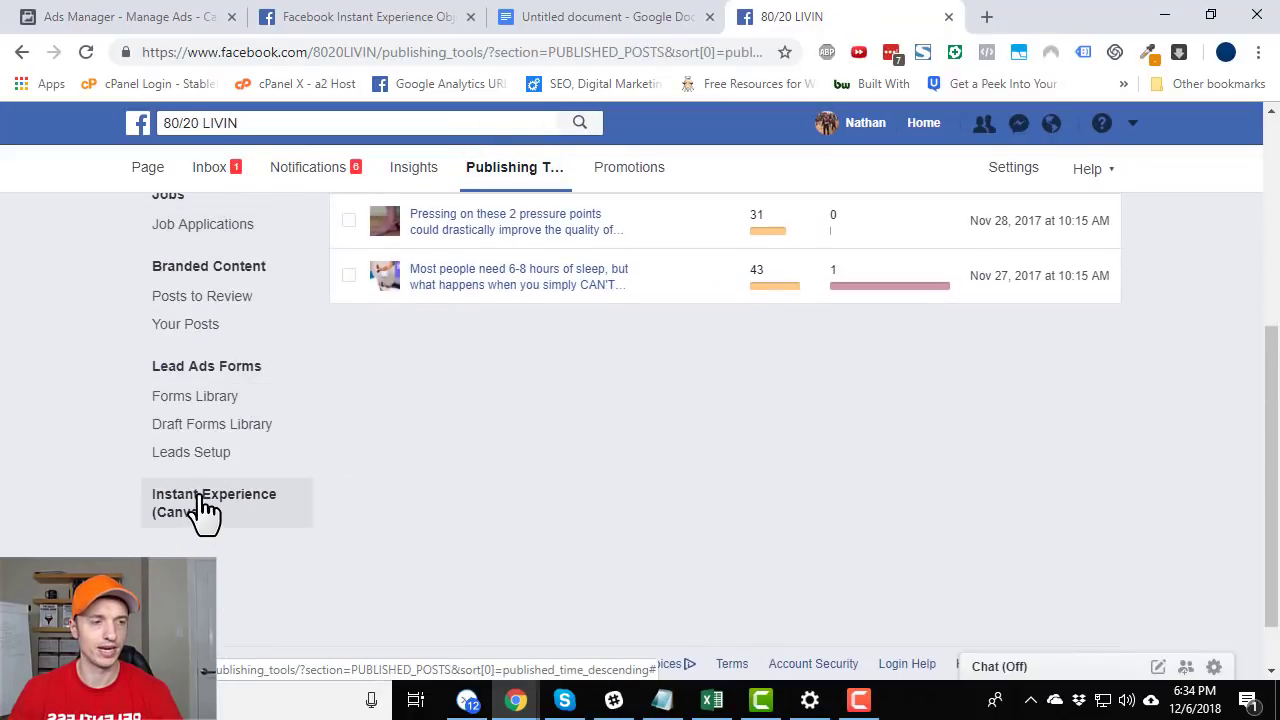
pyautogui.click(254, 500)
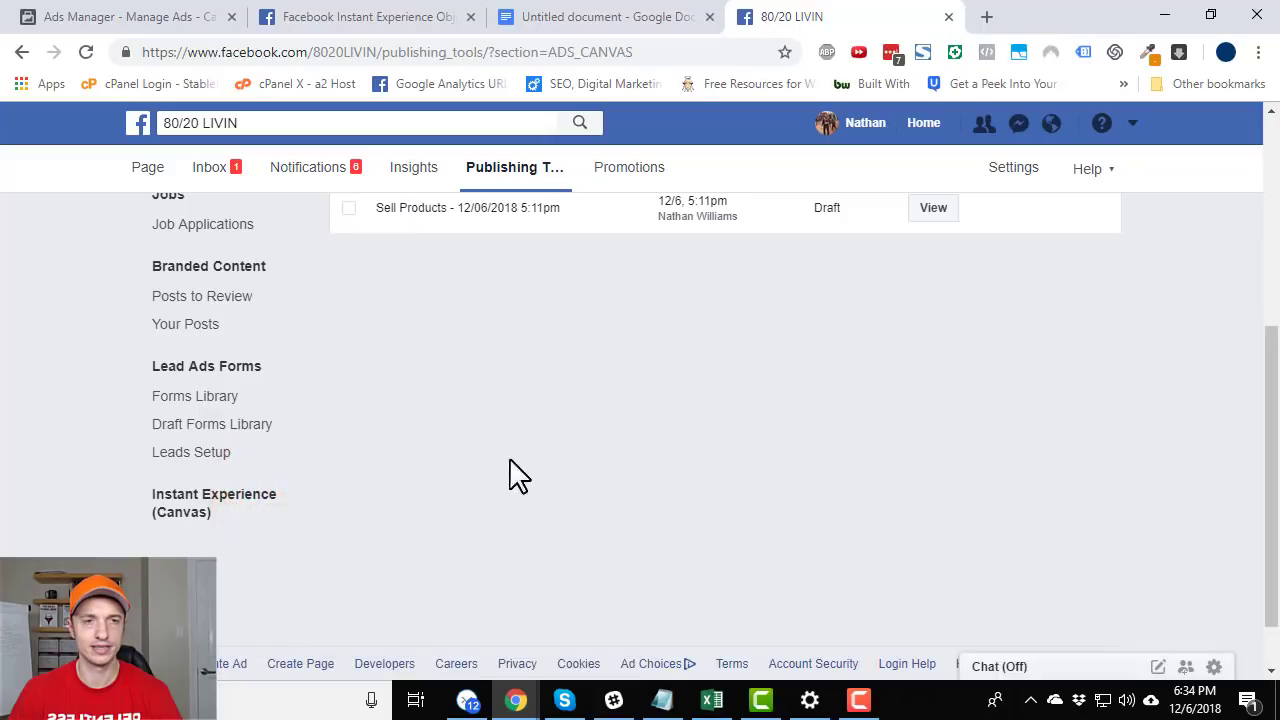
pyautogui.scroll(4, 610, 440)
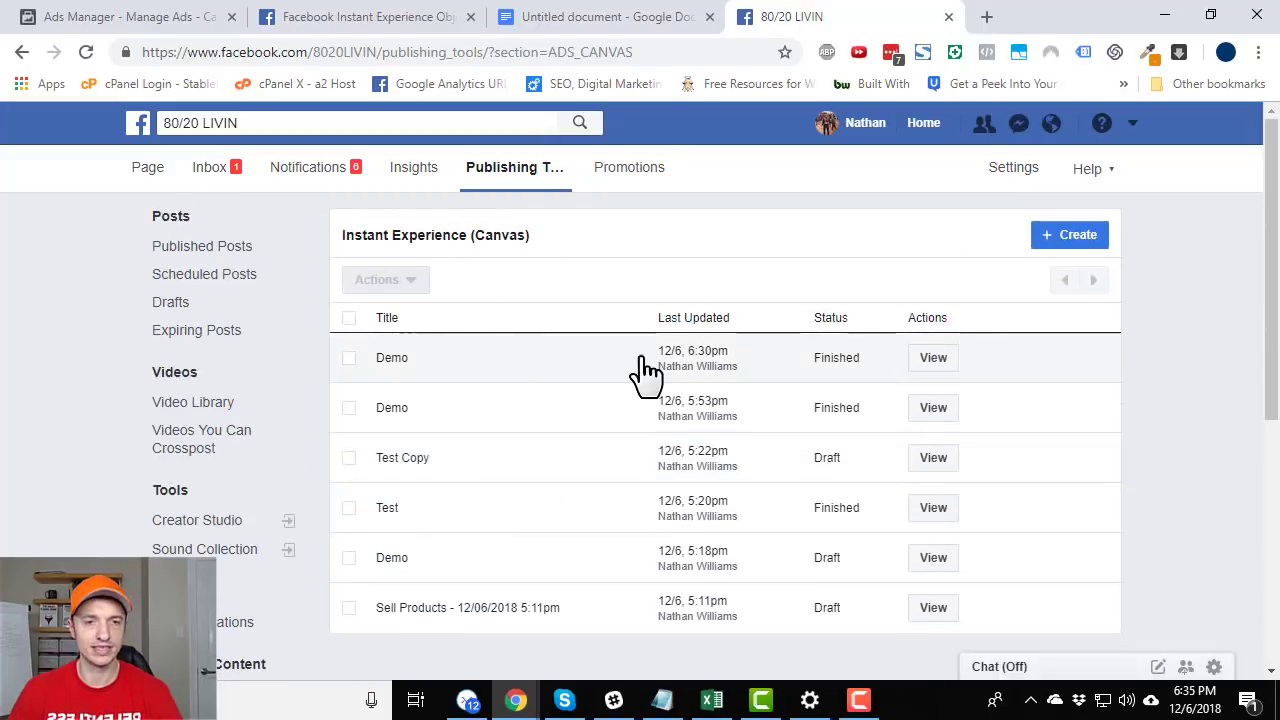
pyautogui.scroll(-2, 486, 368)
pyautogui.scroll(2, 545, 378)
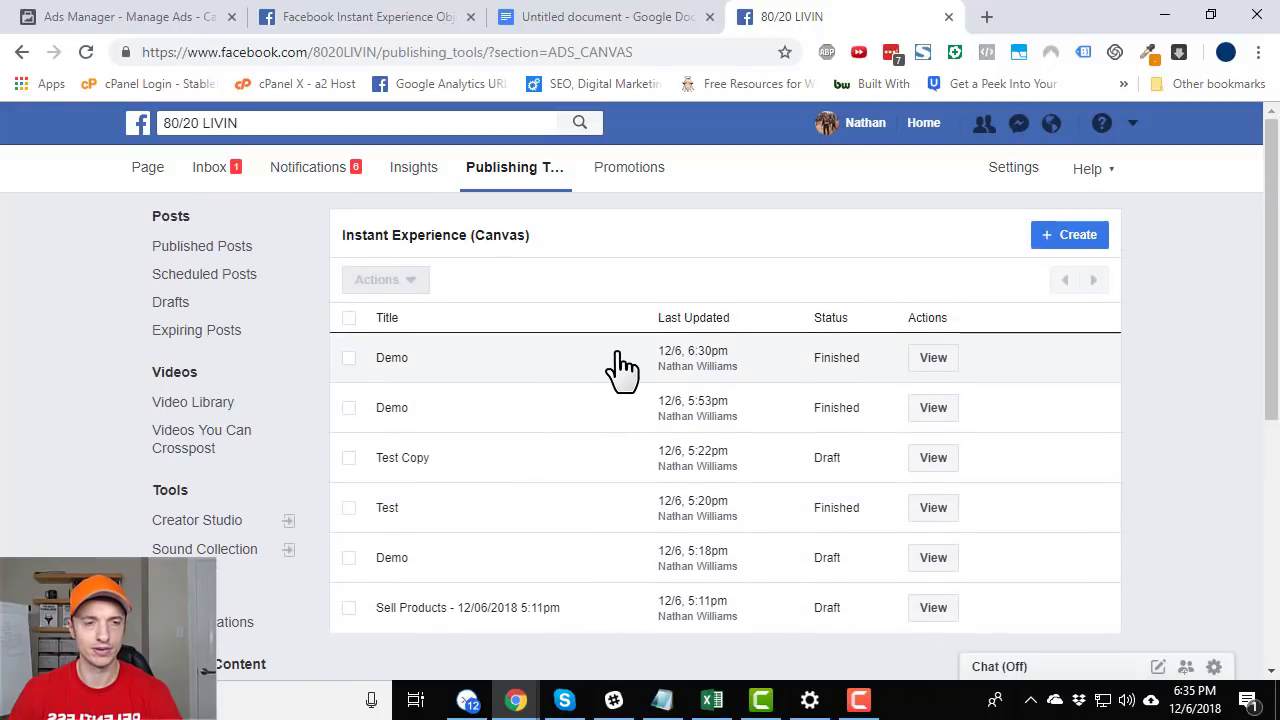
pyautogui.click(618, 360)
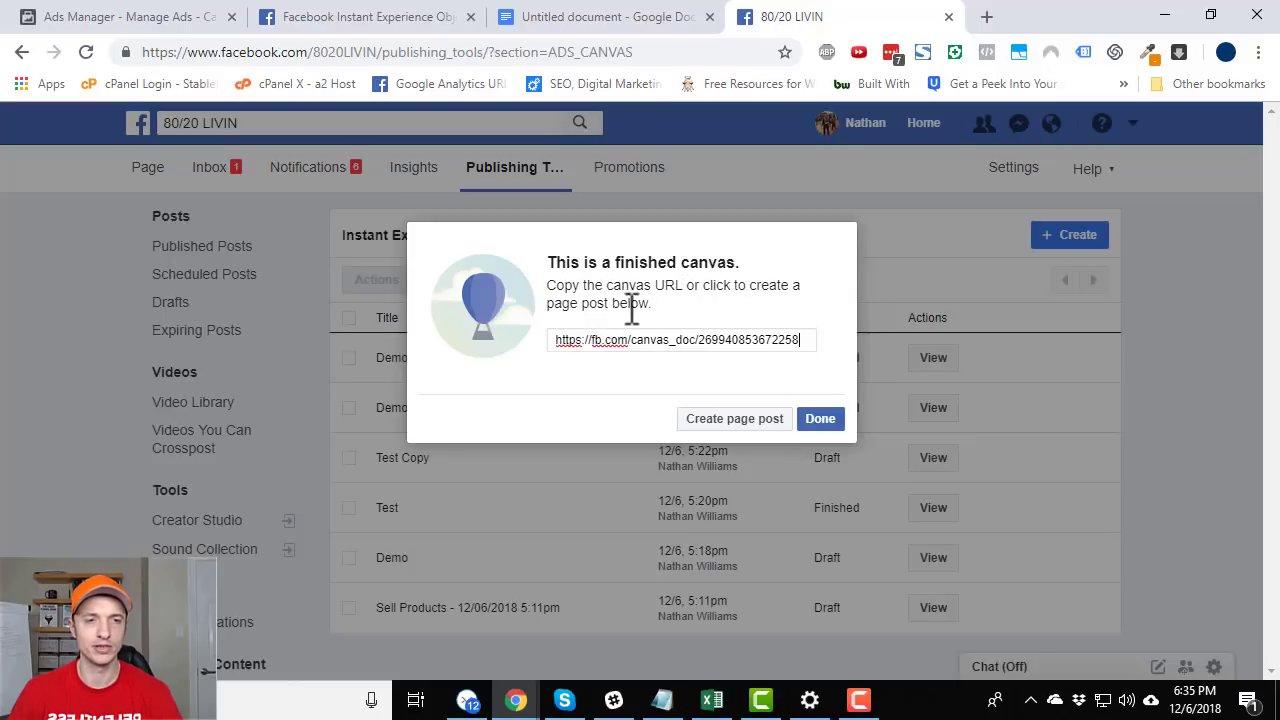
pyautogui.click(740, 421)
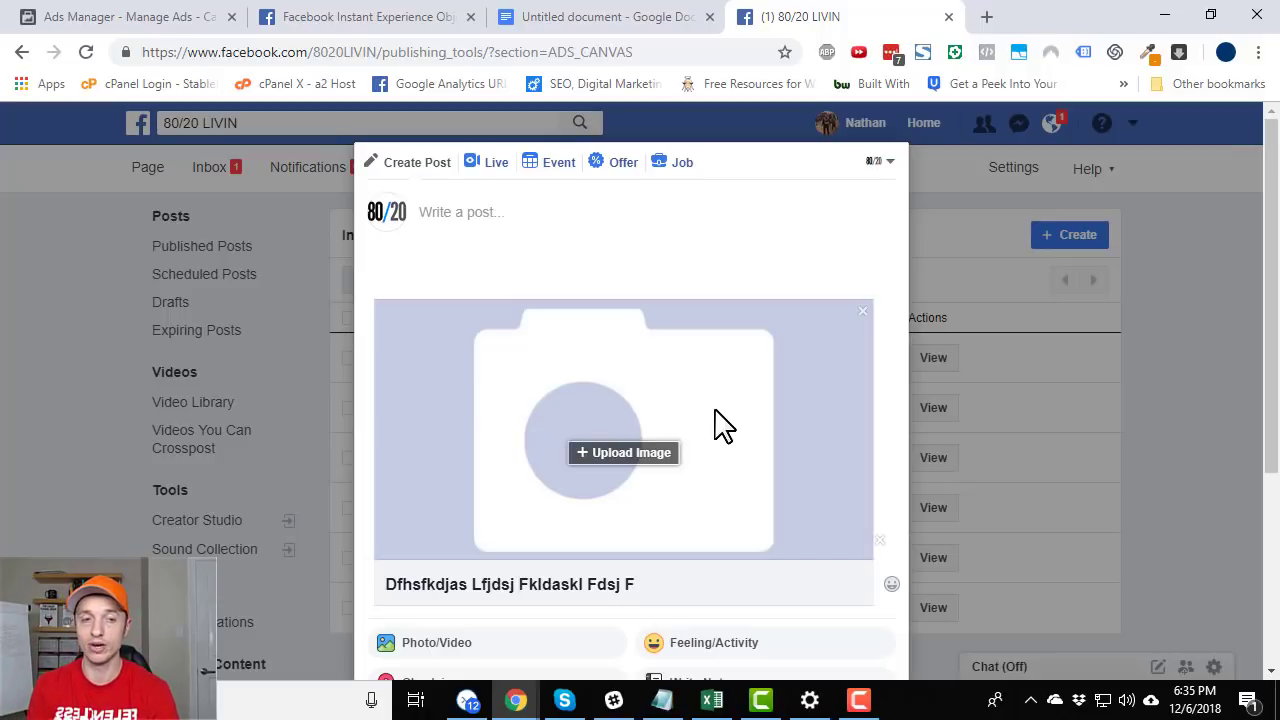
pyautogui.scroll(-5, 663, 386)
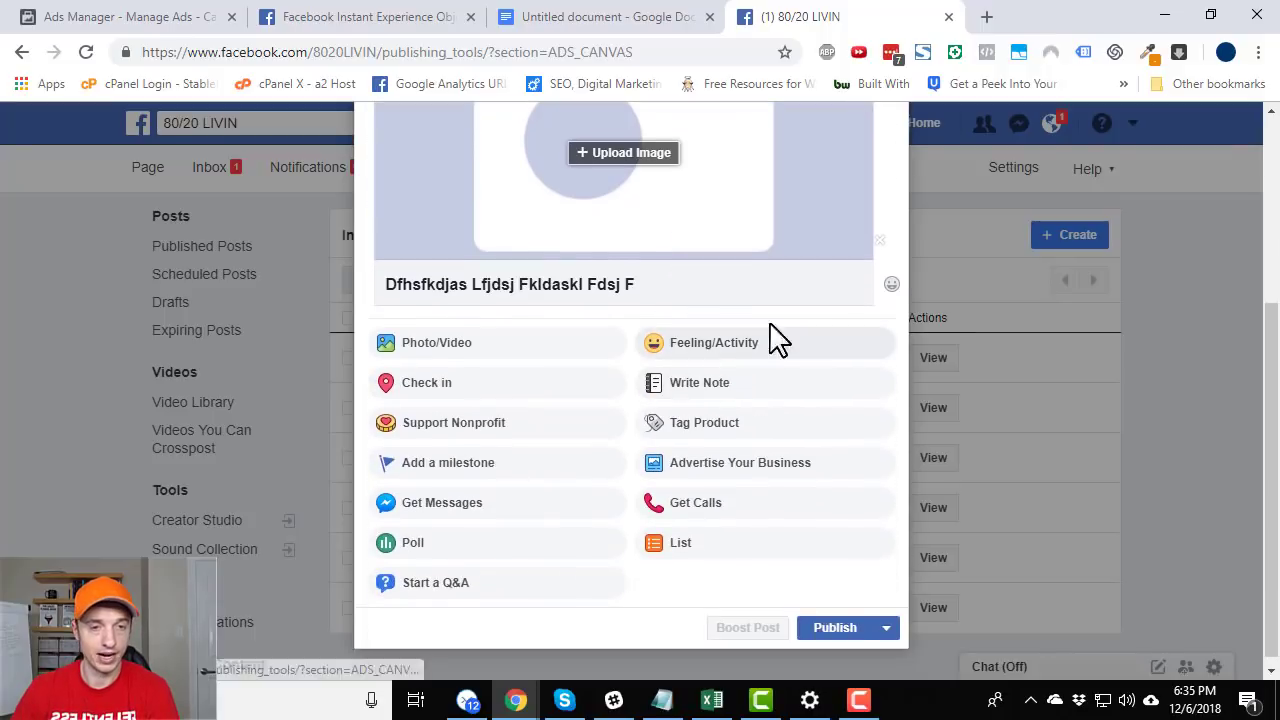
pyautogui.scroll(5, 766, 357)
# Close the post composer and reopen the finished Demo Instant Experience in the builder
pyautogui.click(1221, 335)
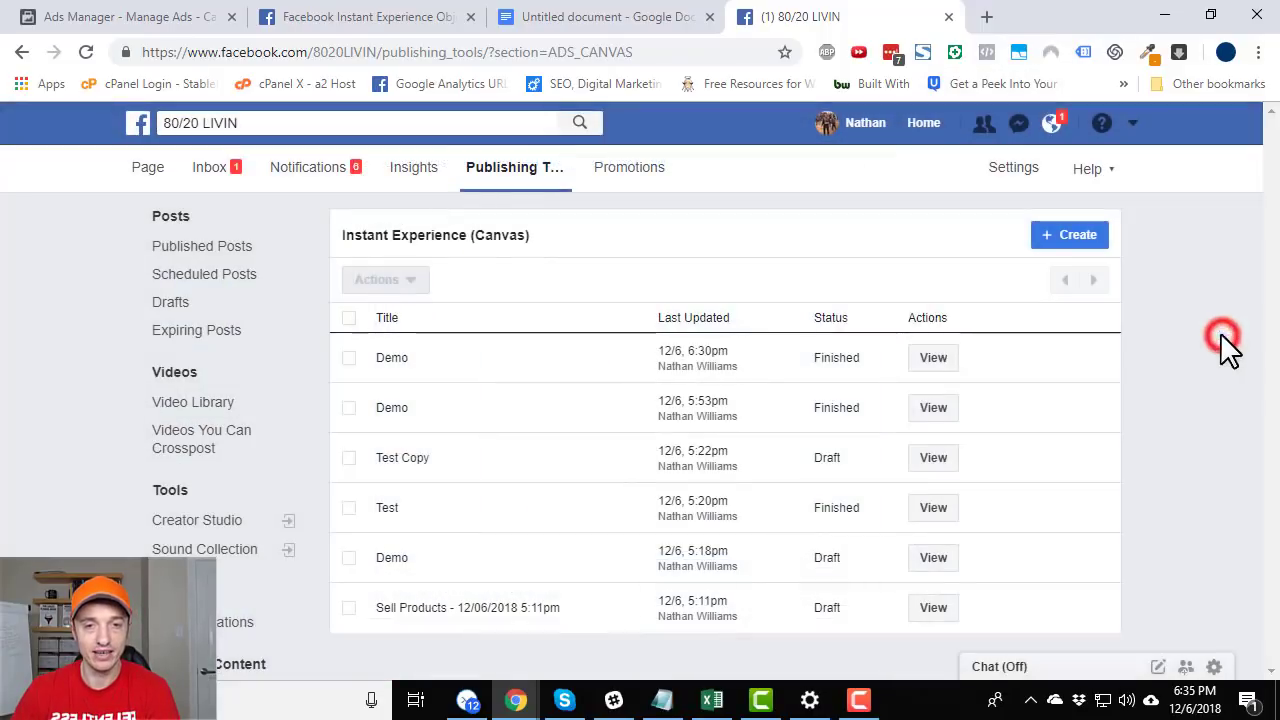
pyautogui.click(455, 362)
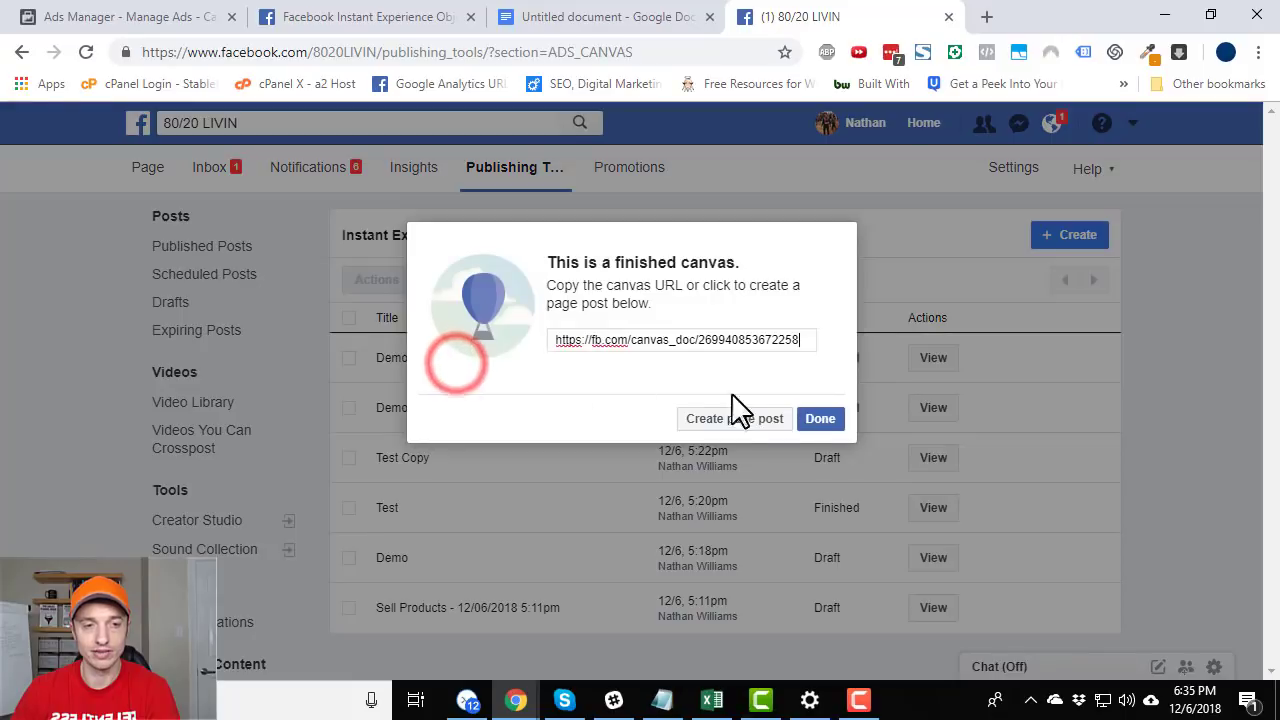
pyautogui.click(820, 420)
pyautogui.click(936, 362)
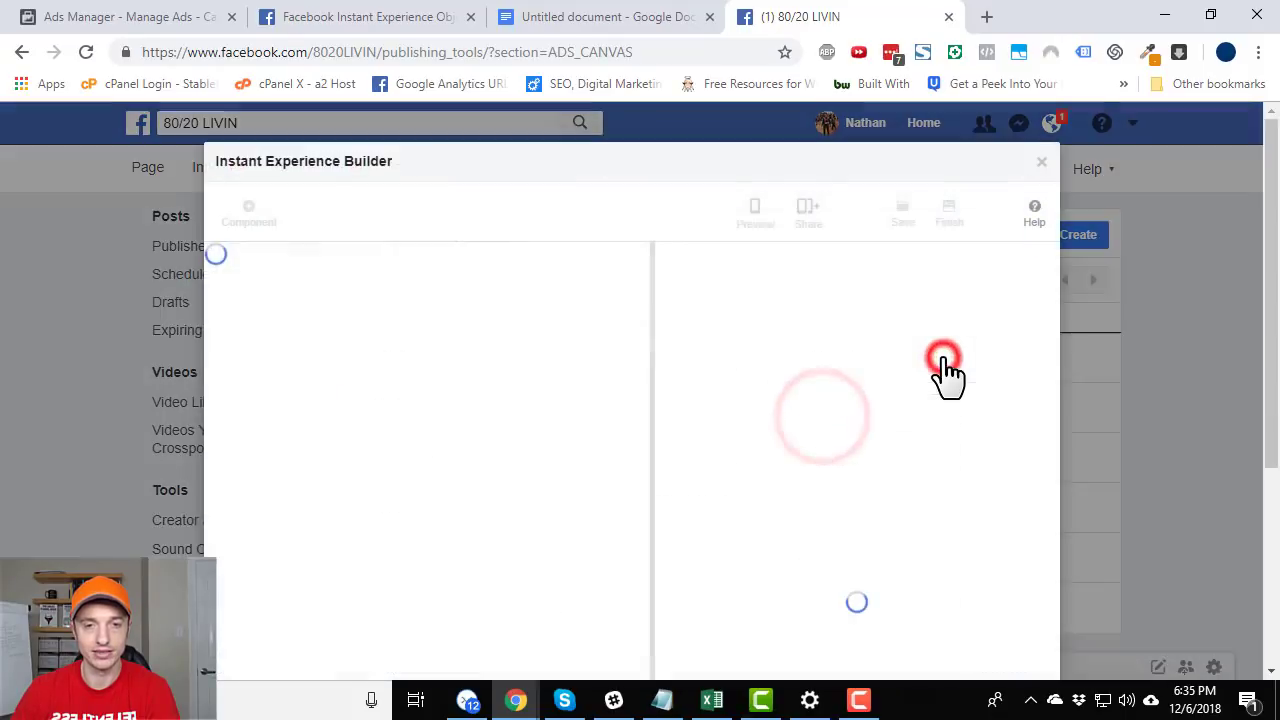
pyautogui.scroll(-5, 257, 283)
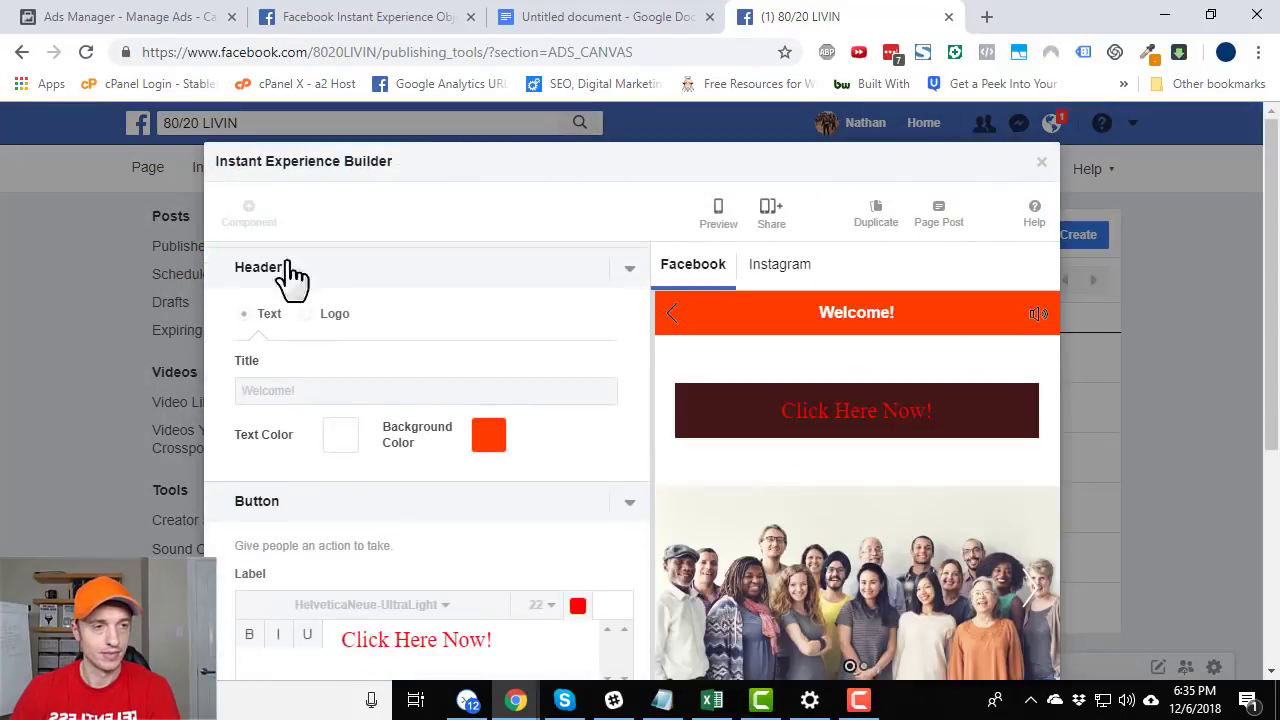
pyautogui.scroll(-2, 425, 393)
pyautogui.scroll(5, 323, 408)
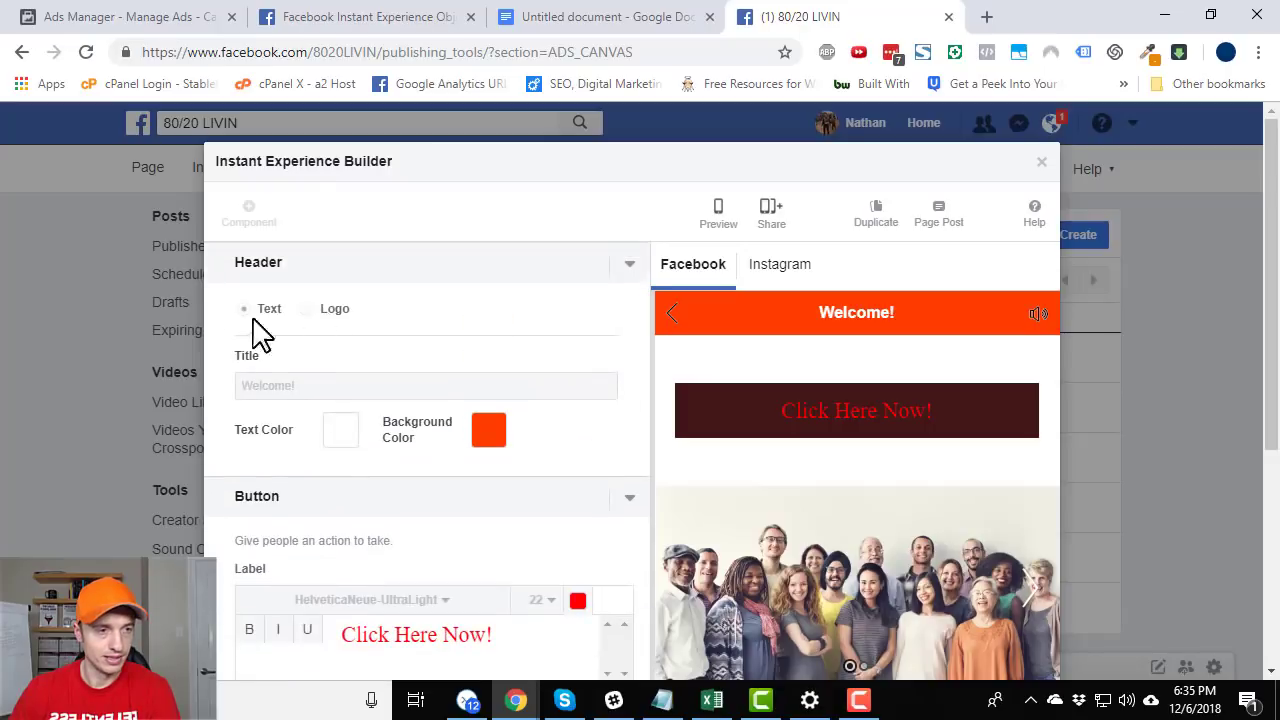
# Try editing the locked header colours and button label, then duplicate Demo into 'Demo Copy'
pyautogui.click(338, 435)
pyautogui.click(489, 430)
pyautogui.scroll(-1, 489, 520)
pyautogui.moveTo(452, 530); pyautogui.dragTo(466, 533)
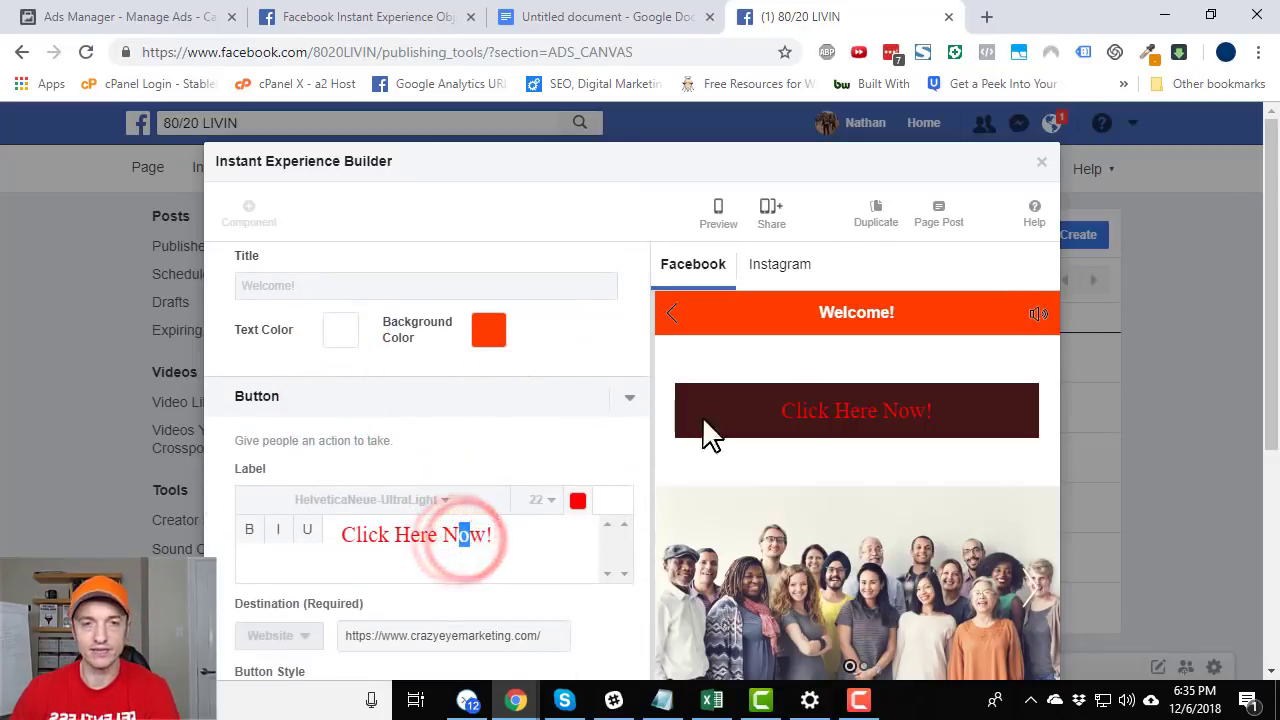
pyautogui.scroll(1, 740, 470)
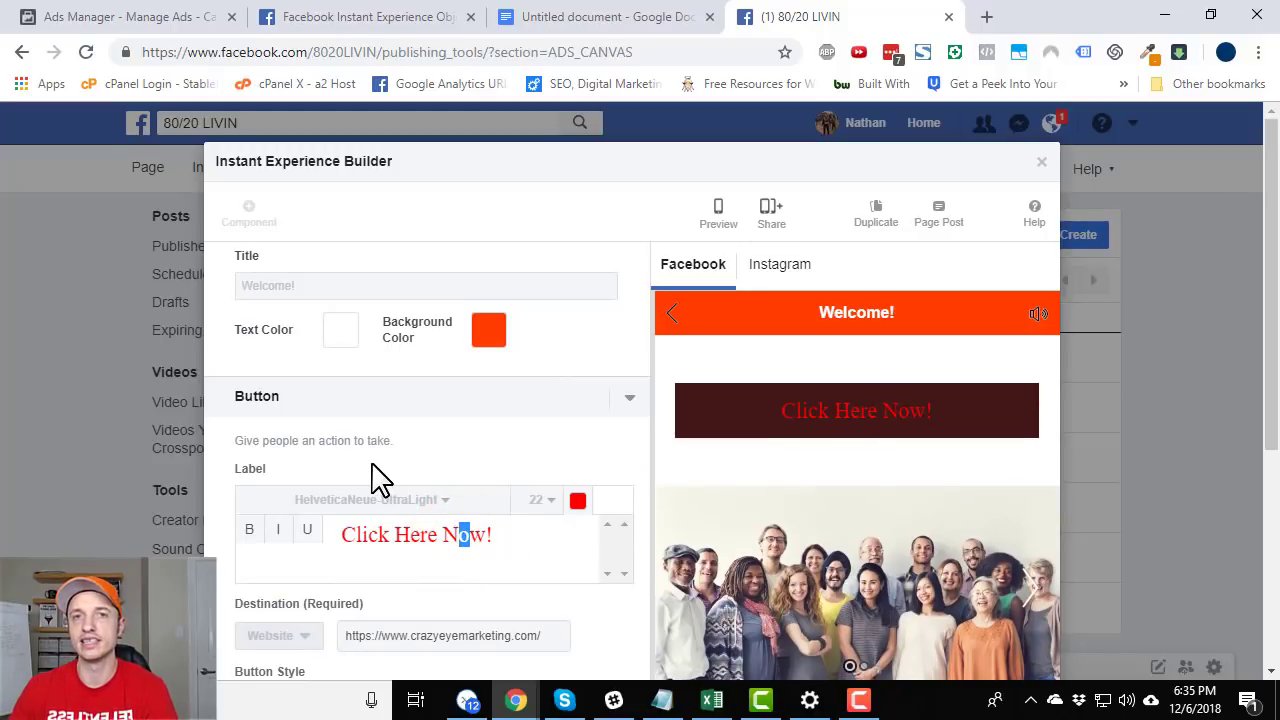
pyautogui.click(876, 210)
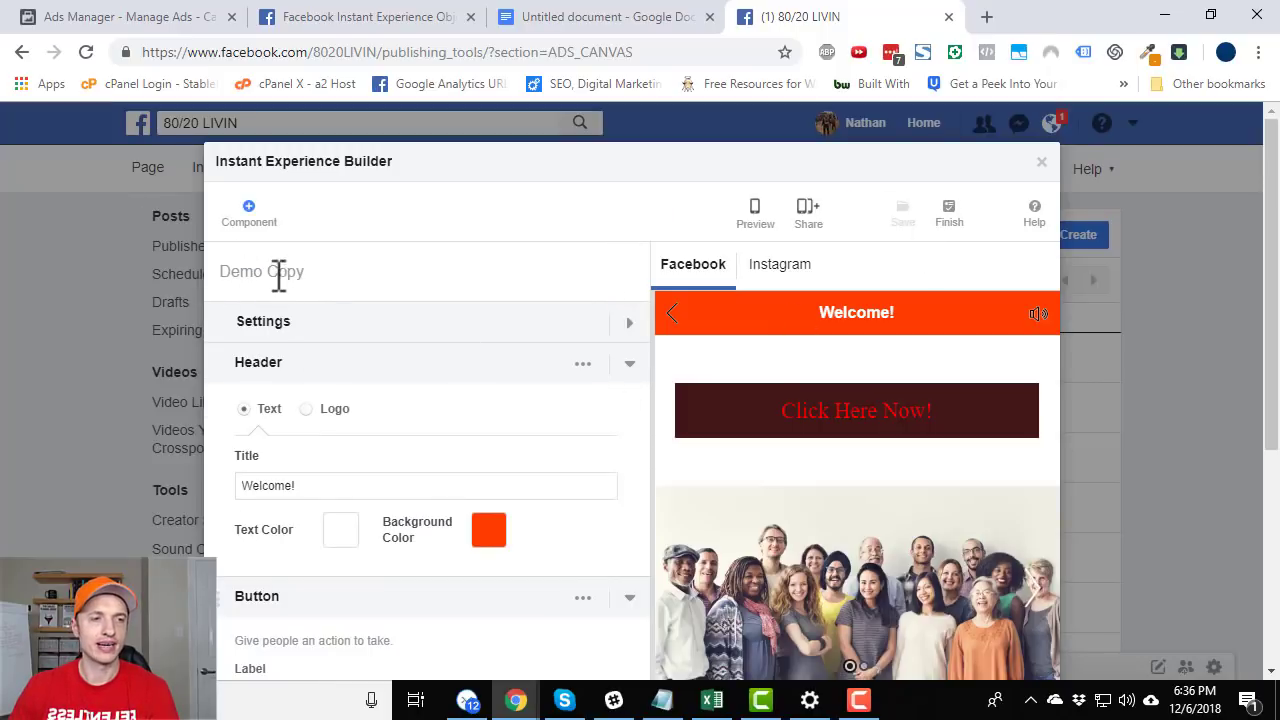
# Delete 'Copy' from the name, then close the builder and discard that unsaved rename
pyautogui.doubleClick(297, 273)
pyautogui.press('BackSpace')
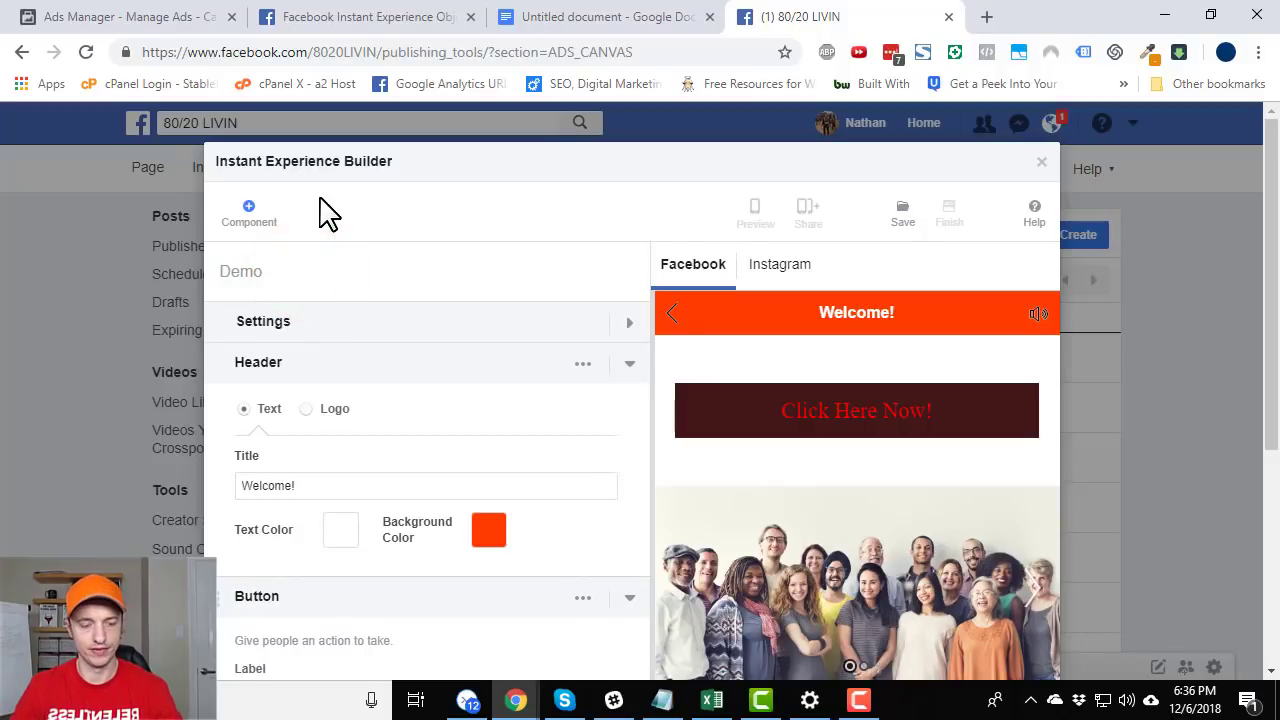
pyautogui.scroll(-10, 435, 520)
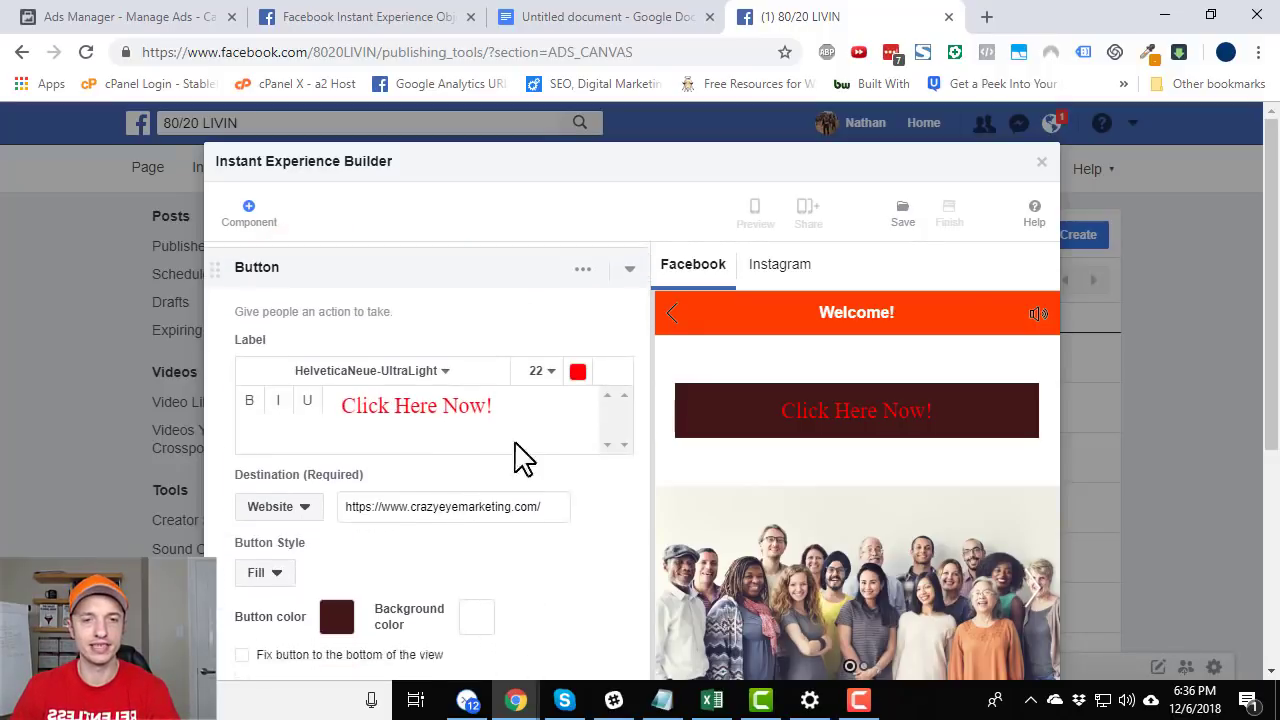
pyautogui.scroll(3, 886, 275)
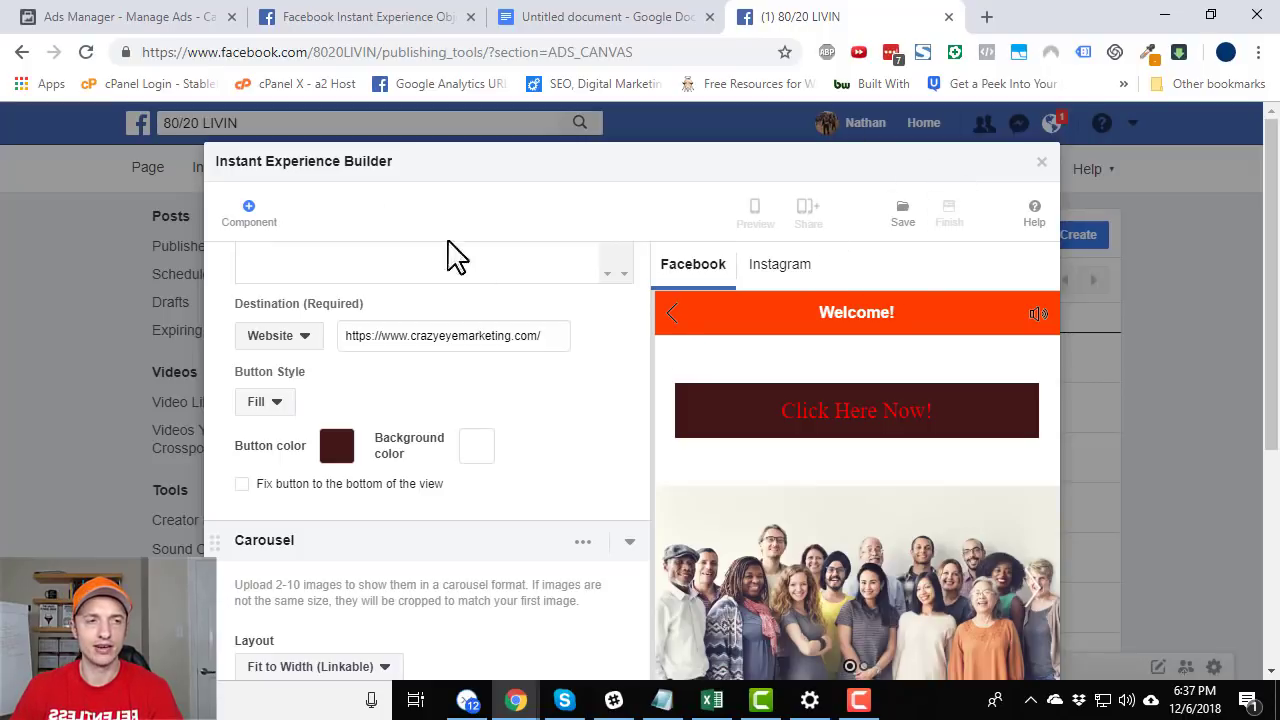
pyautogui.scroll(1, 480, 420)
pyautogui.click(1042, 162)
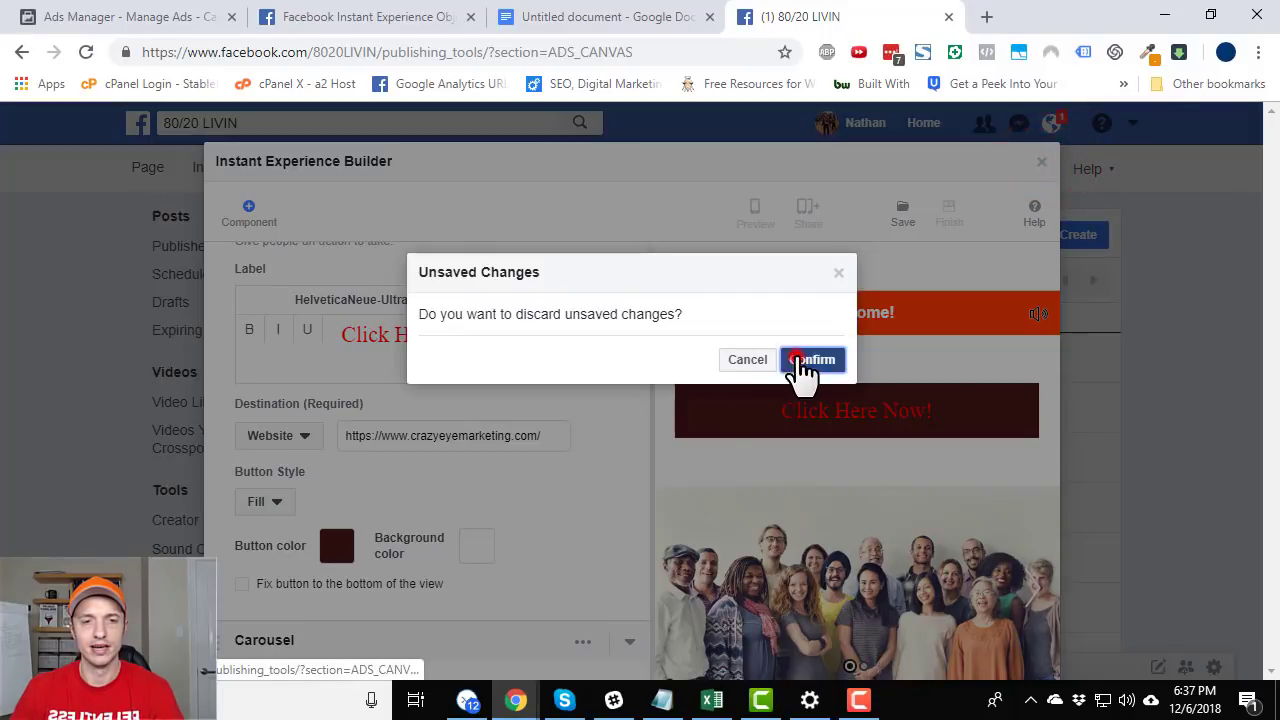
pyautogui.click(805, 362)
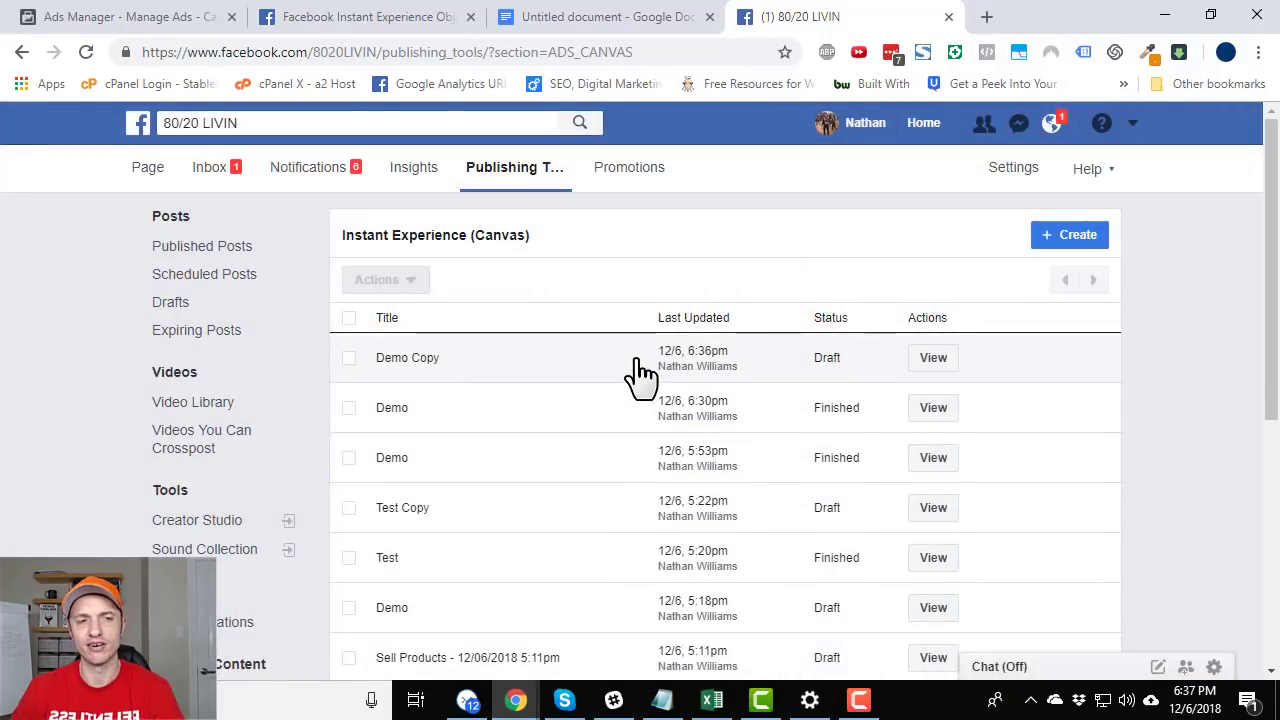